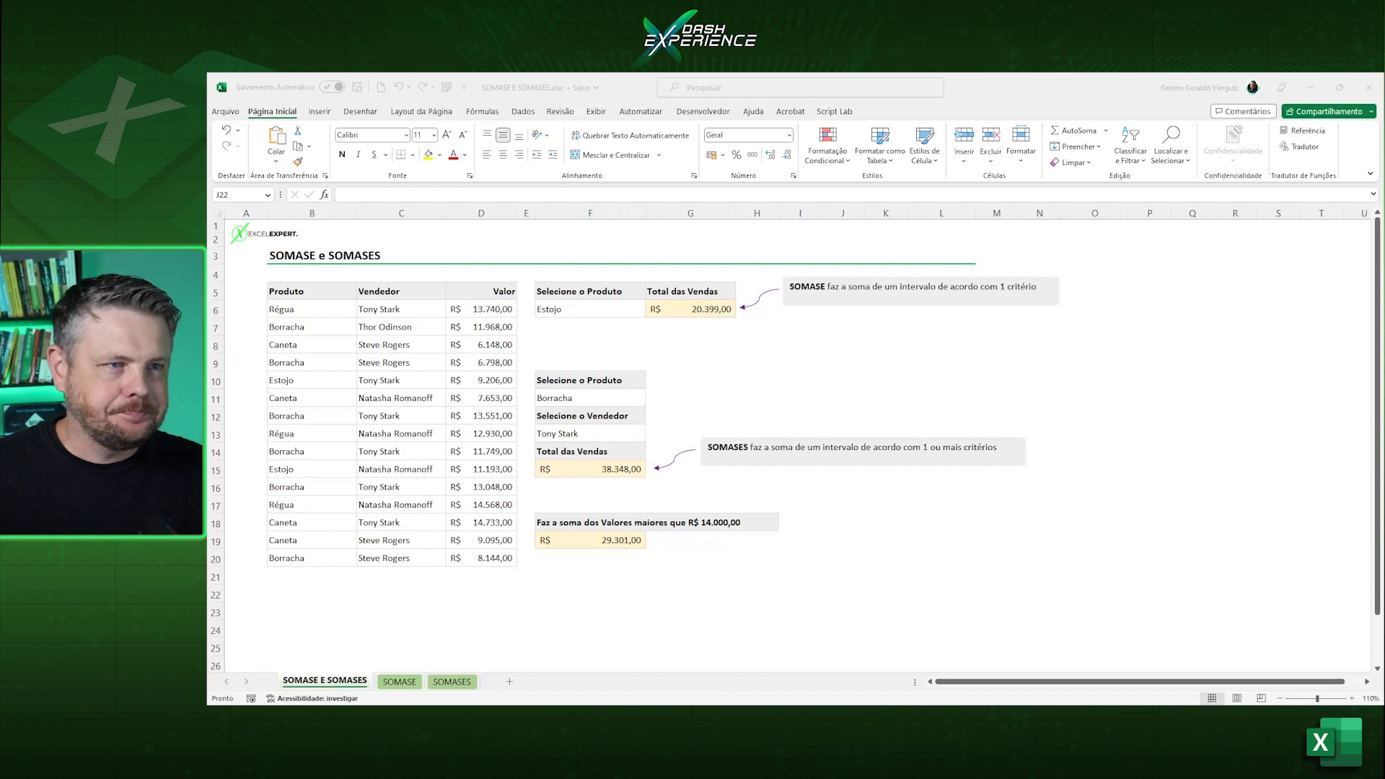
Clear the SOMASE total in G6, the SOMASES total in F15 and the values-above-R$ 14.000,00 total in F19.
left_click(708, 312)
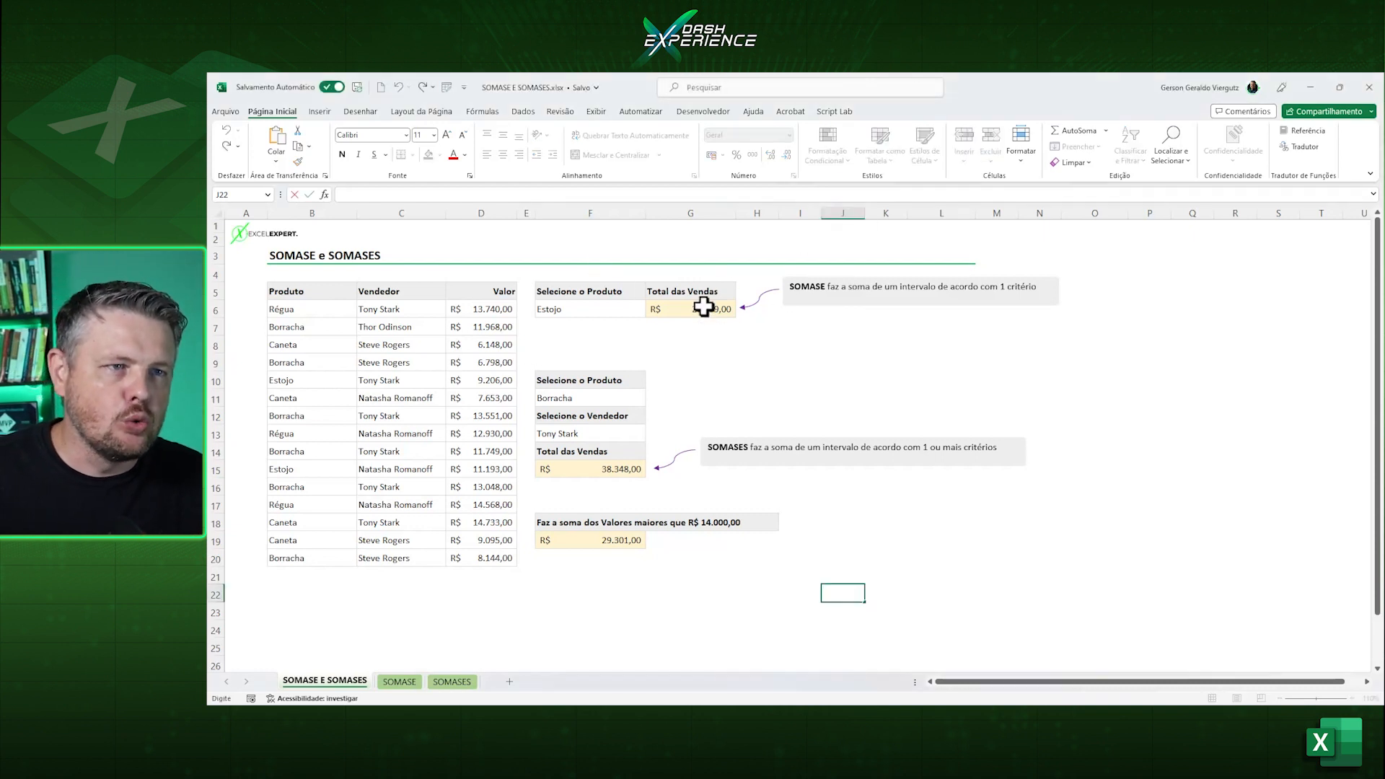
key("Delete")
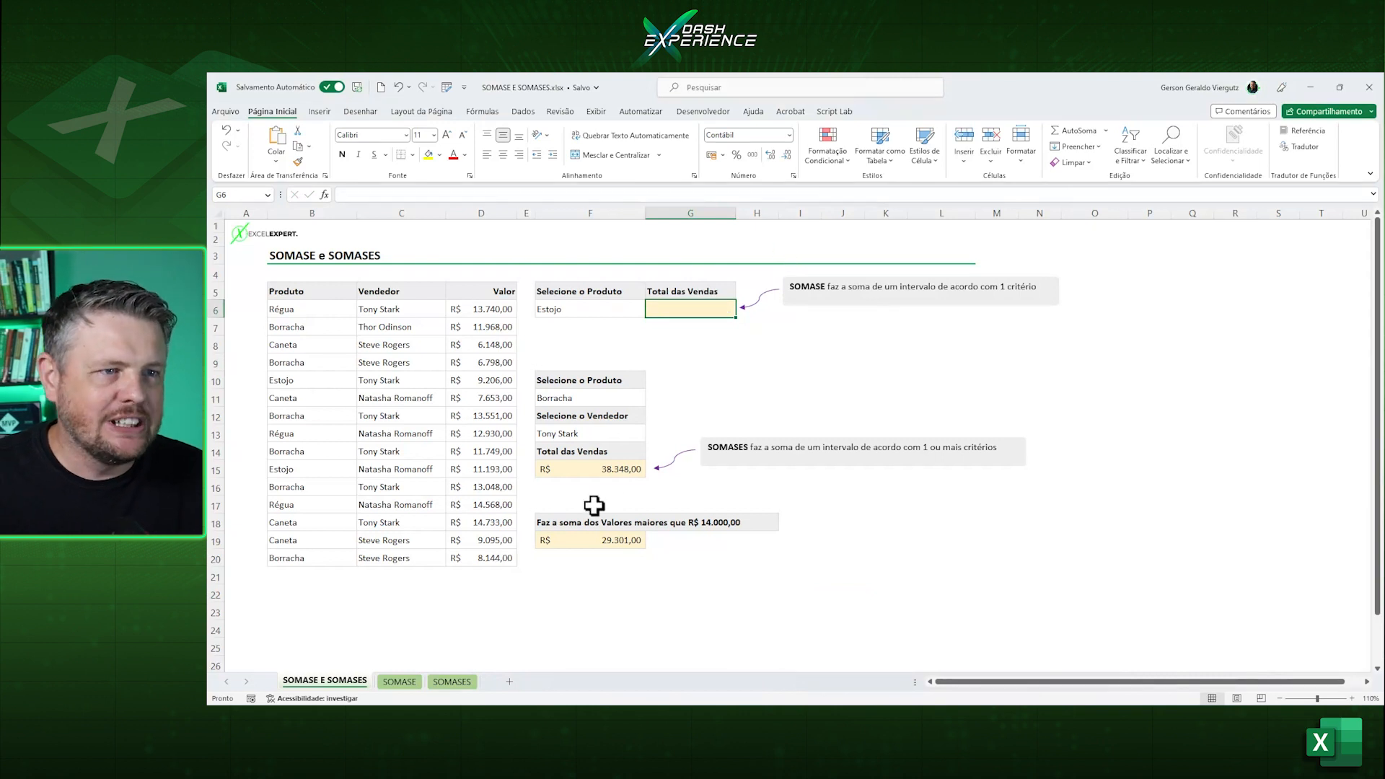
left_click(587, 464)
key("Delete")
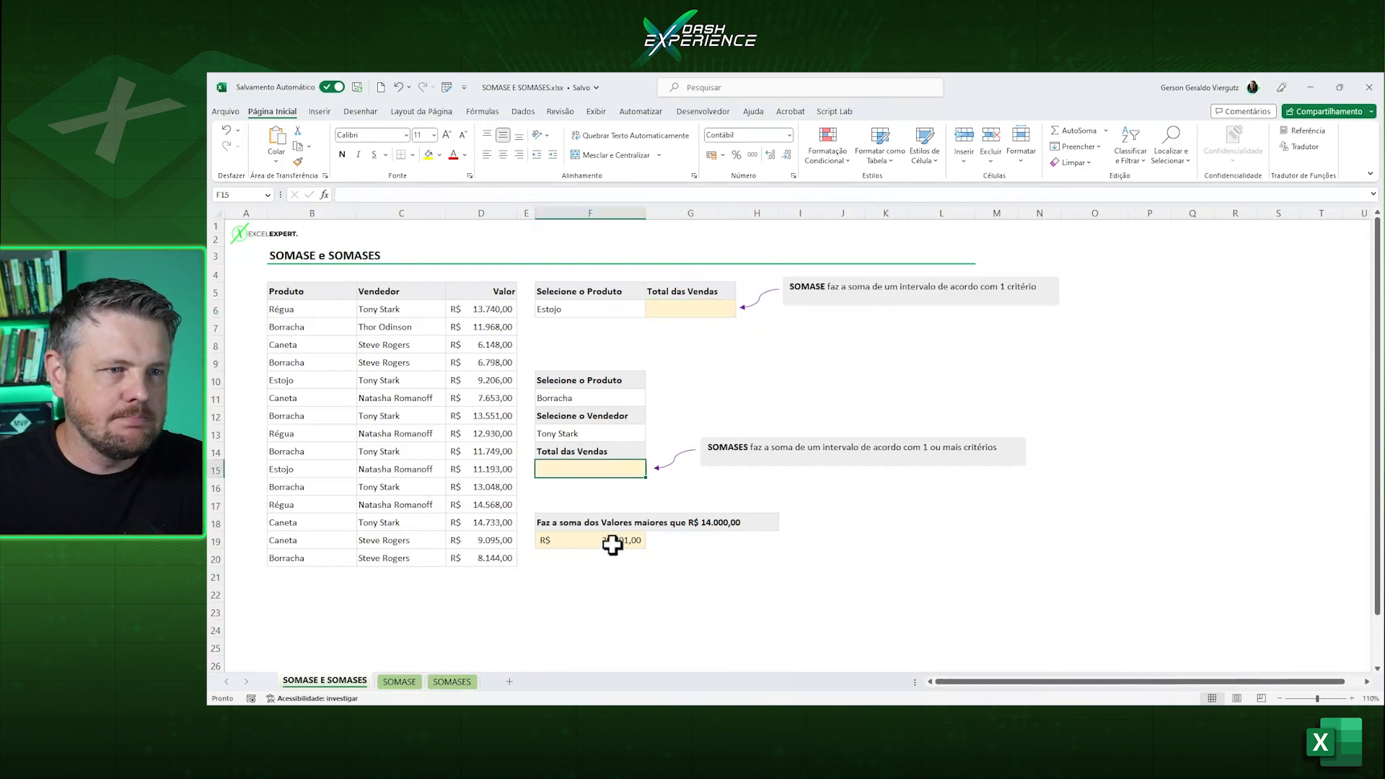
left_click(615, 541)
key("Delete")
left_click(891, 575)
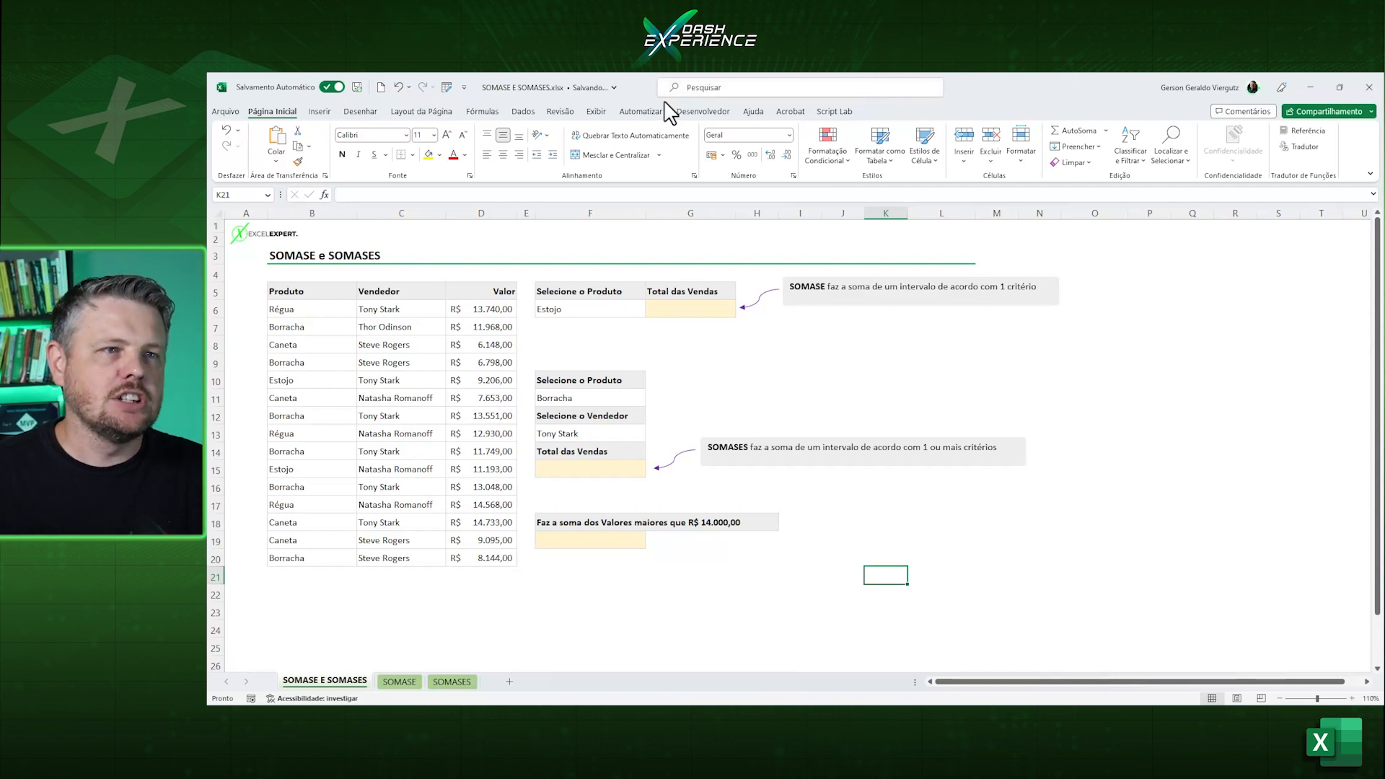
Choose Caneta as the selected product in F6.
left_click(717, 308)
left_click(576, 313)
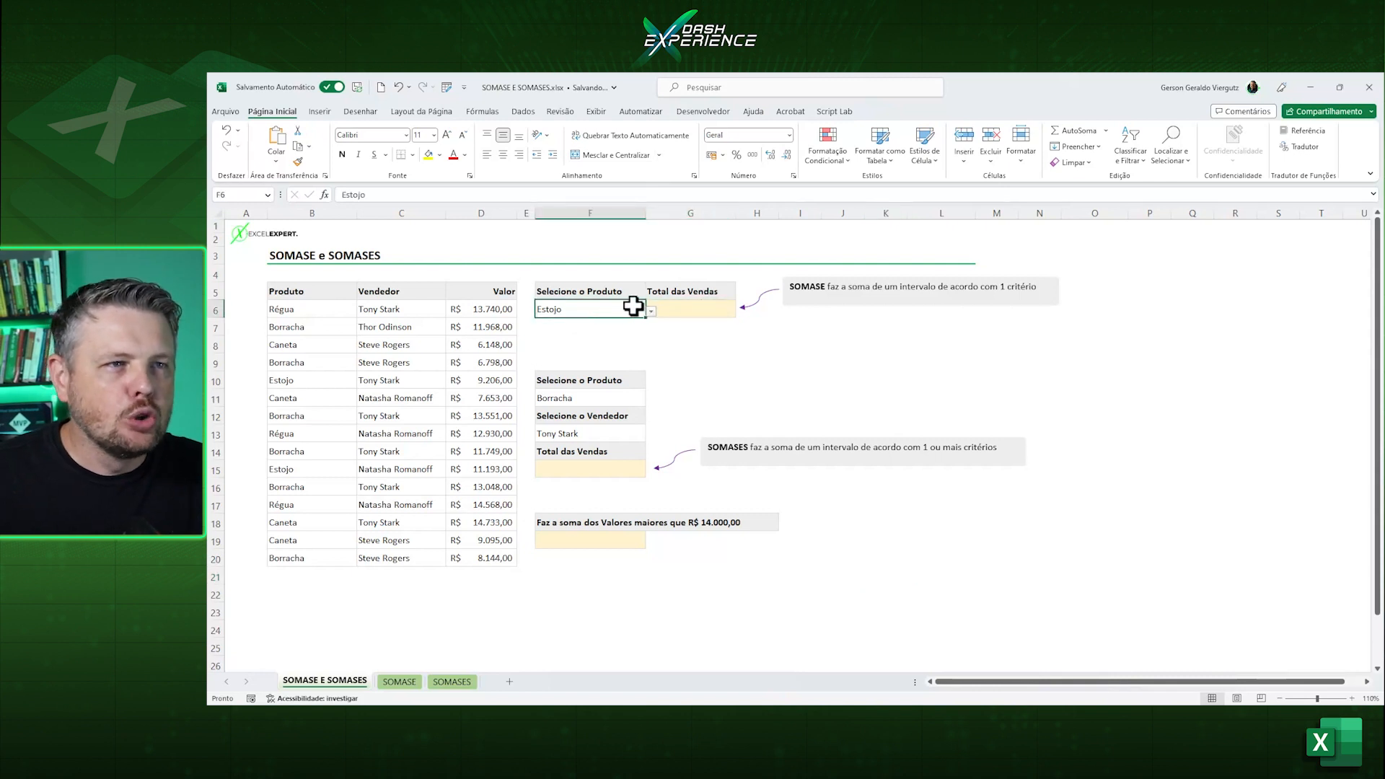
left_click_drag(502, 312, 480, 556)
left_click(594, 310)
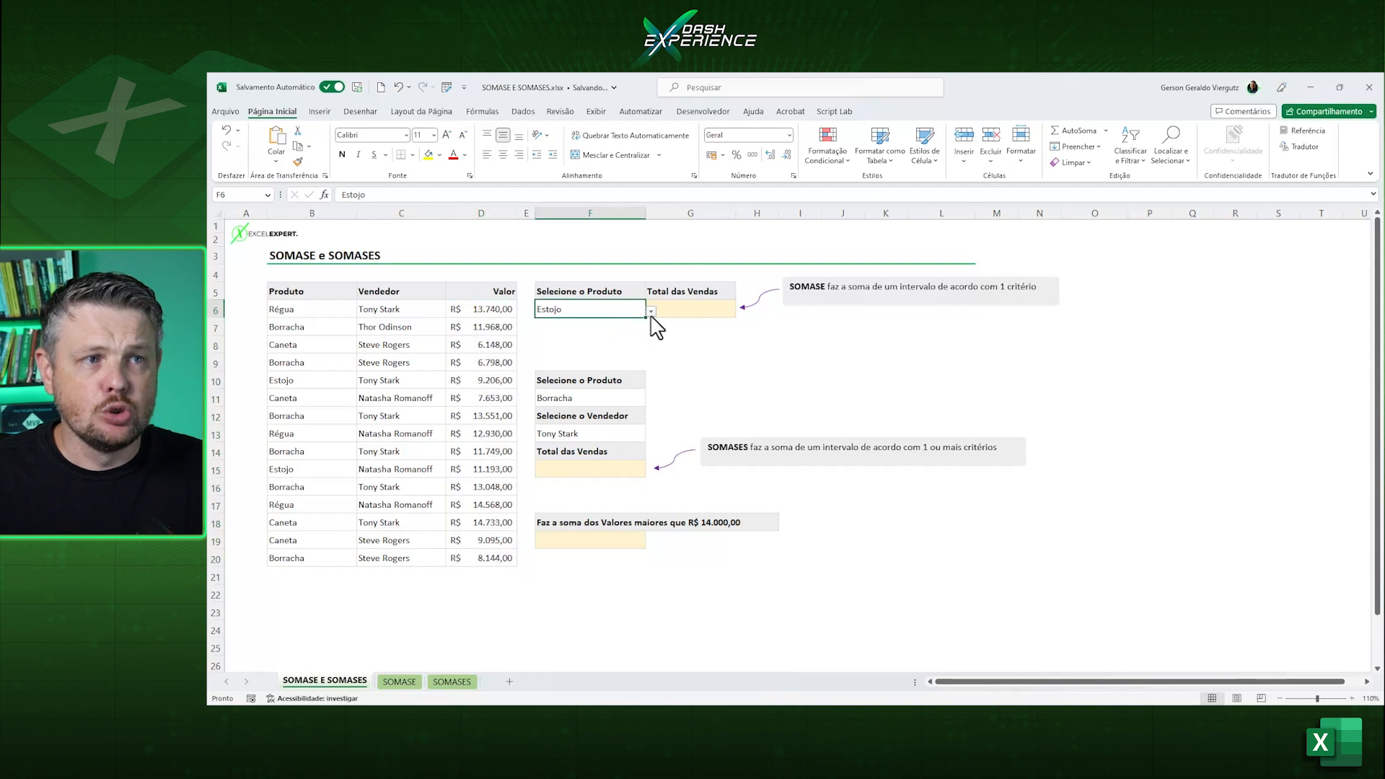
left_click(651, 310)
left_click(600, 344)
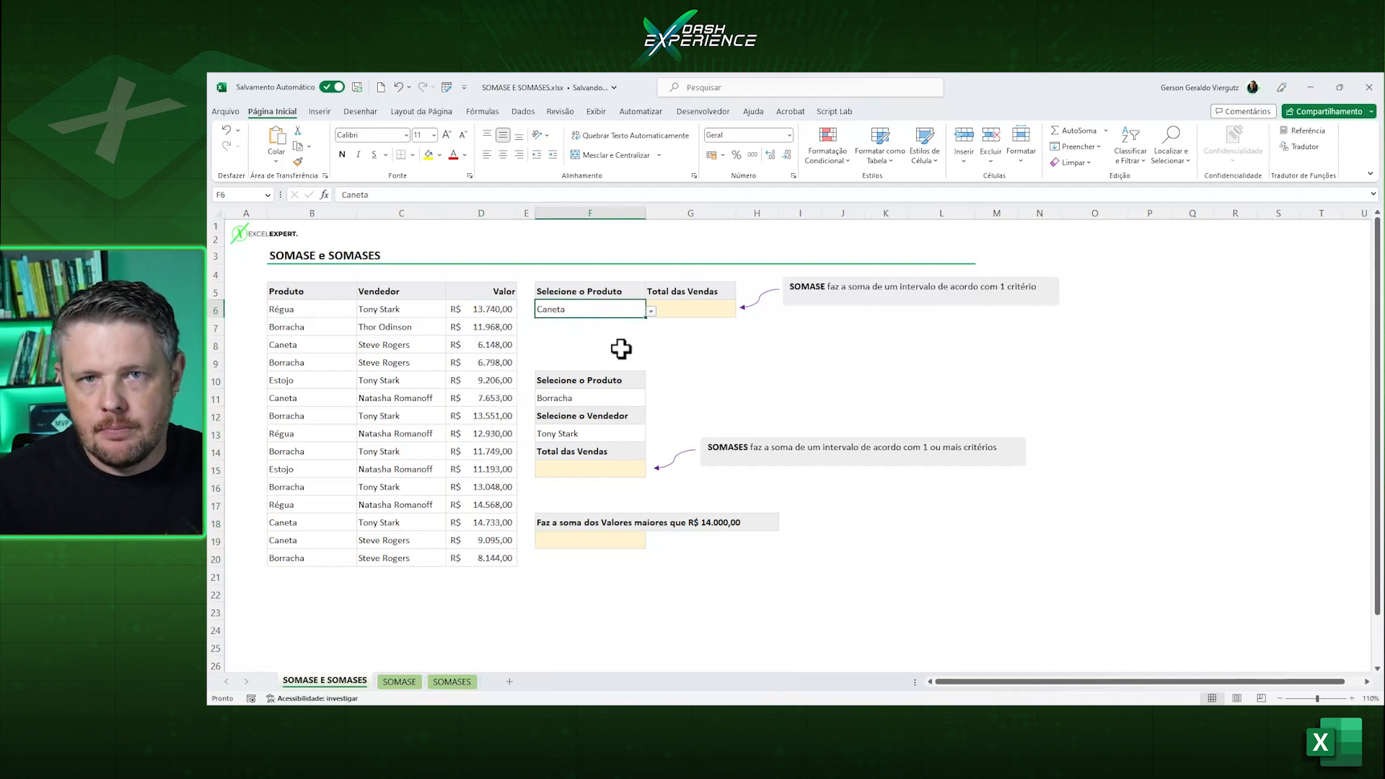
Start a SOMASE formula in G6 with the product column B6:B20 as the criteria range.
left_click(674, 315)
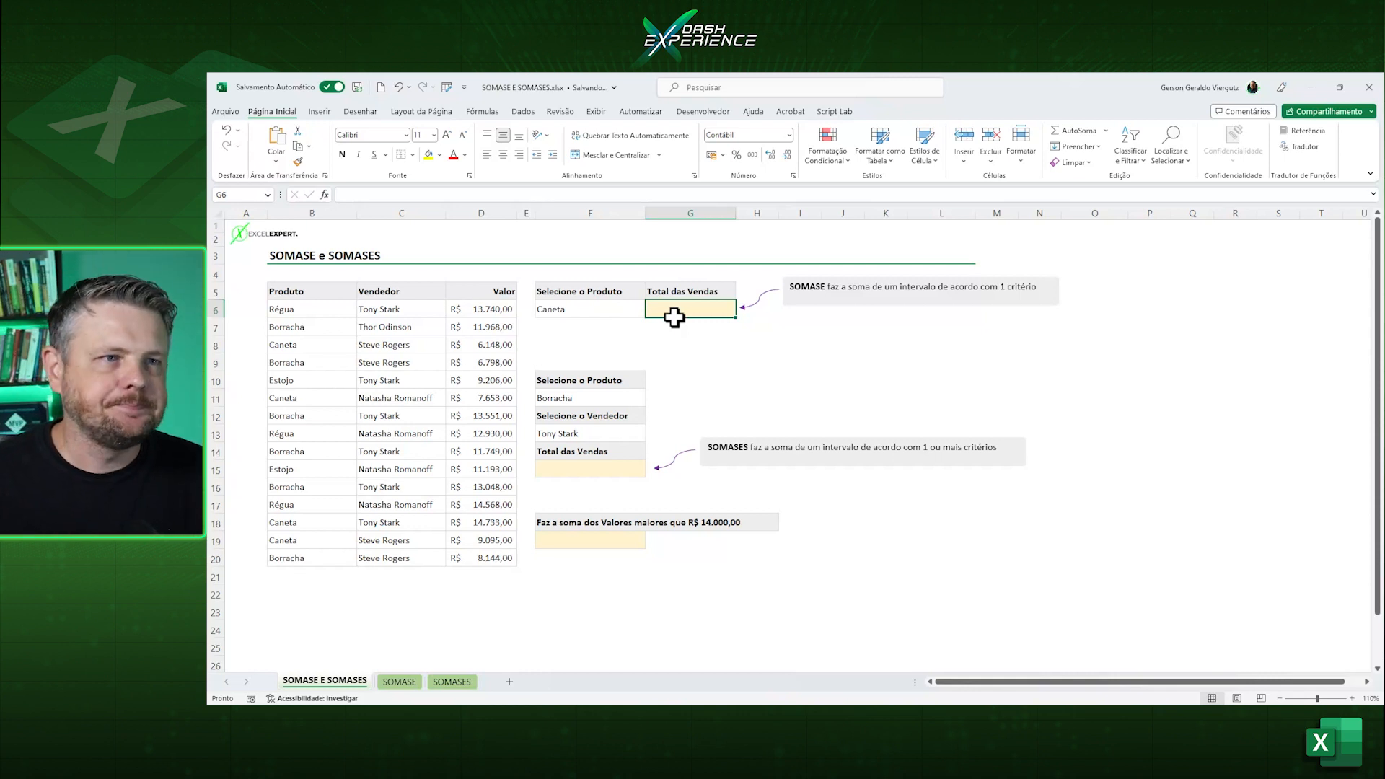
type("=som")
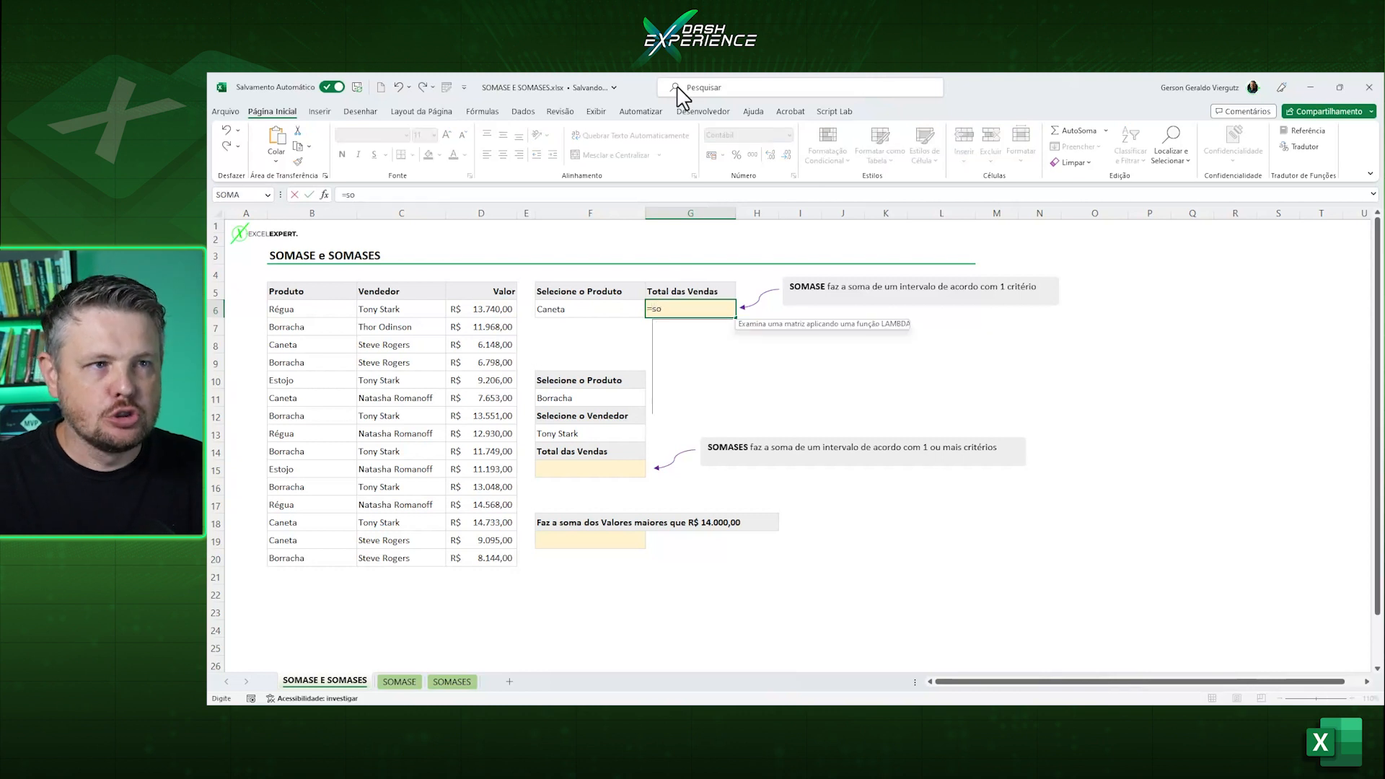
key("Down")
key("Down")
key("Down")
key("Tab")
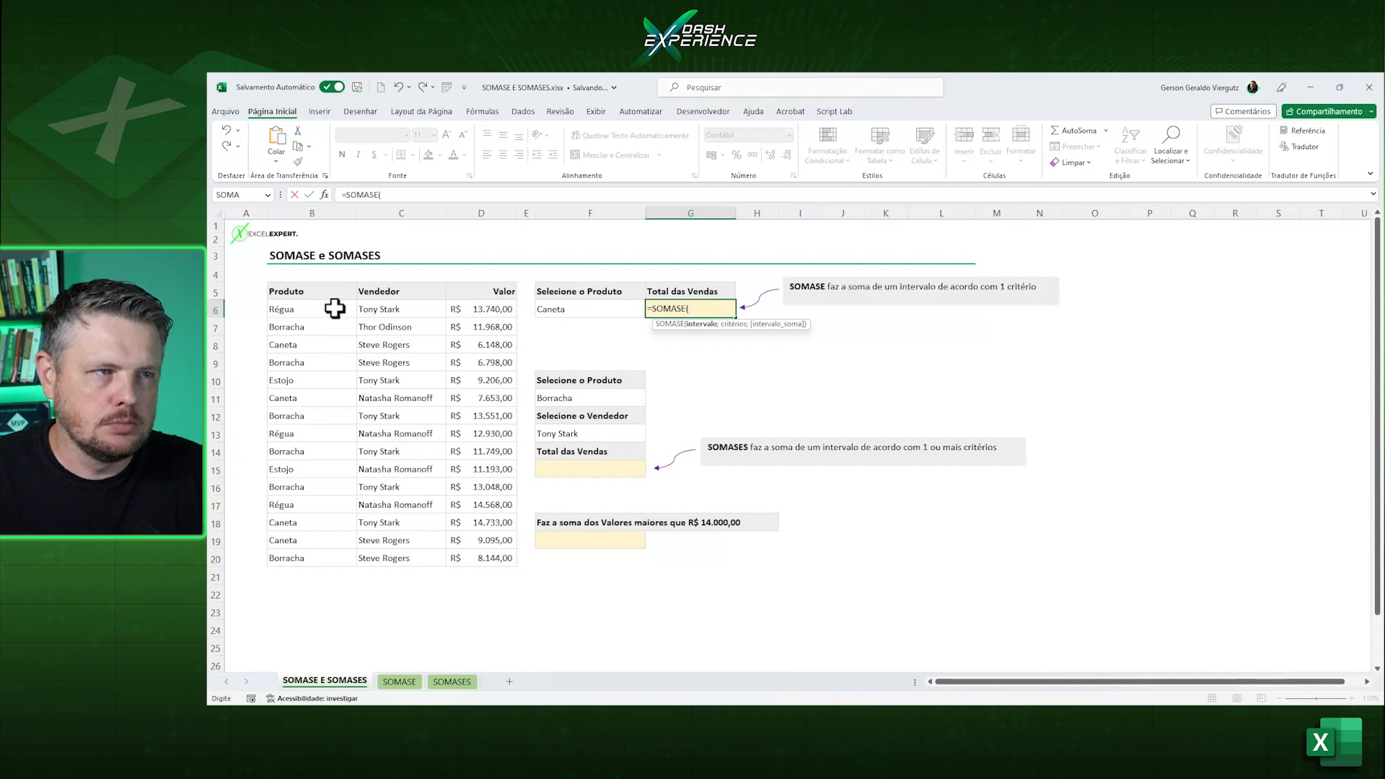
left_click_drag(334, 308, 309, 560)
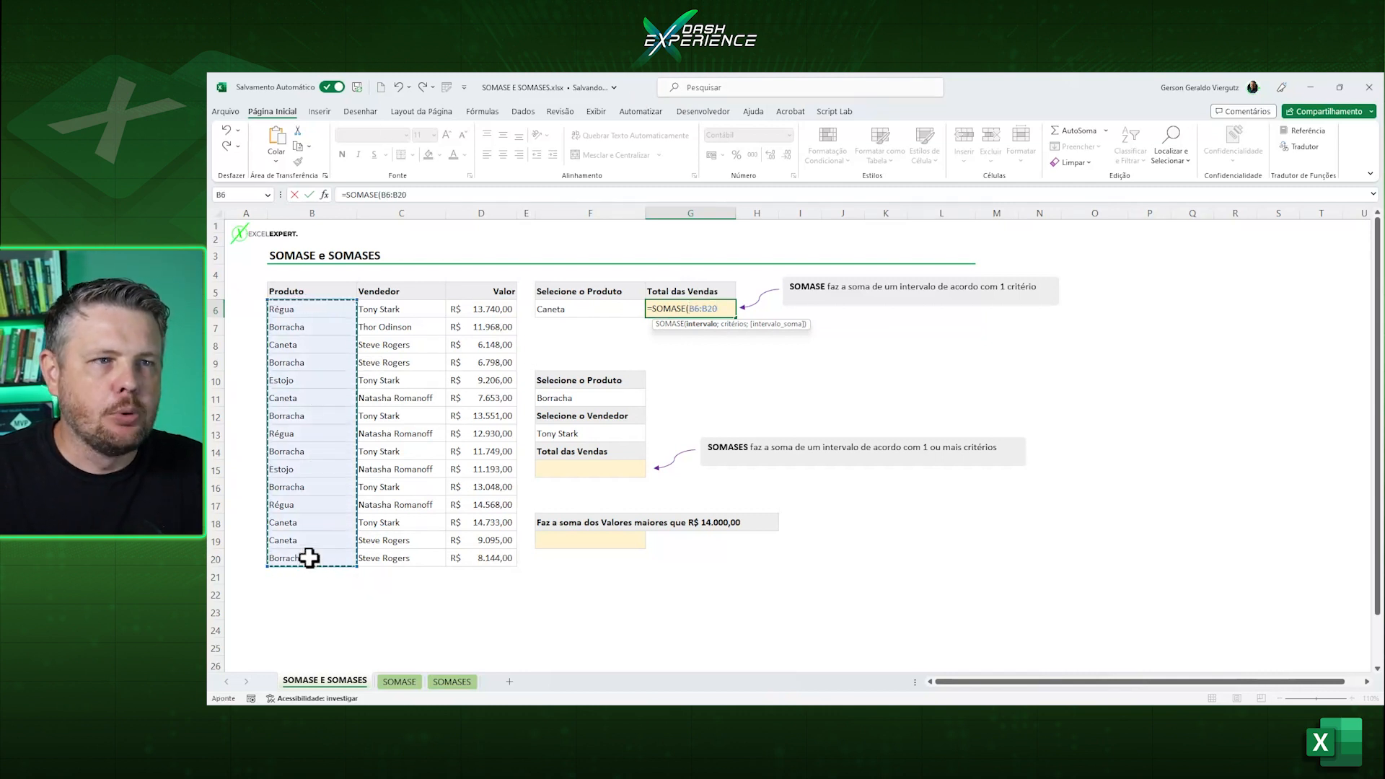
type(";")
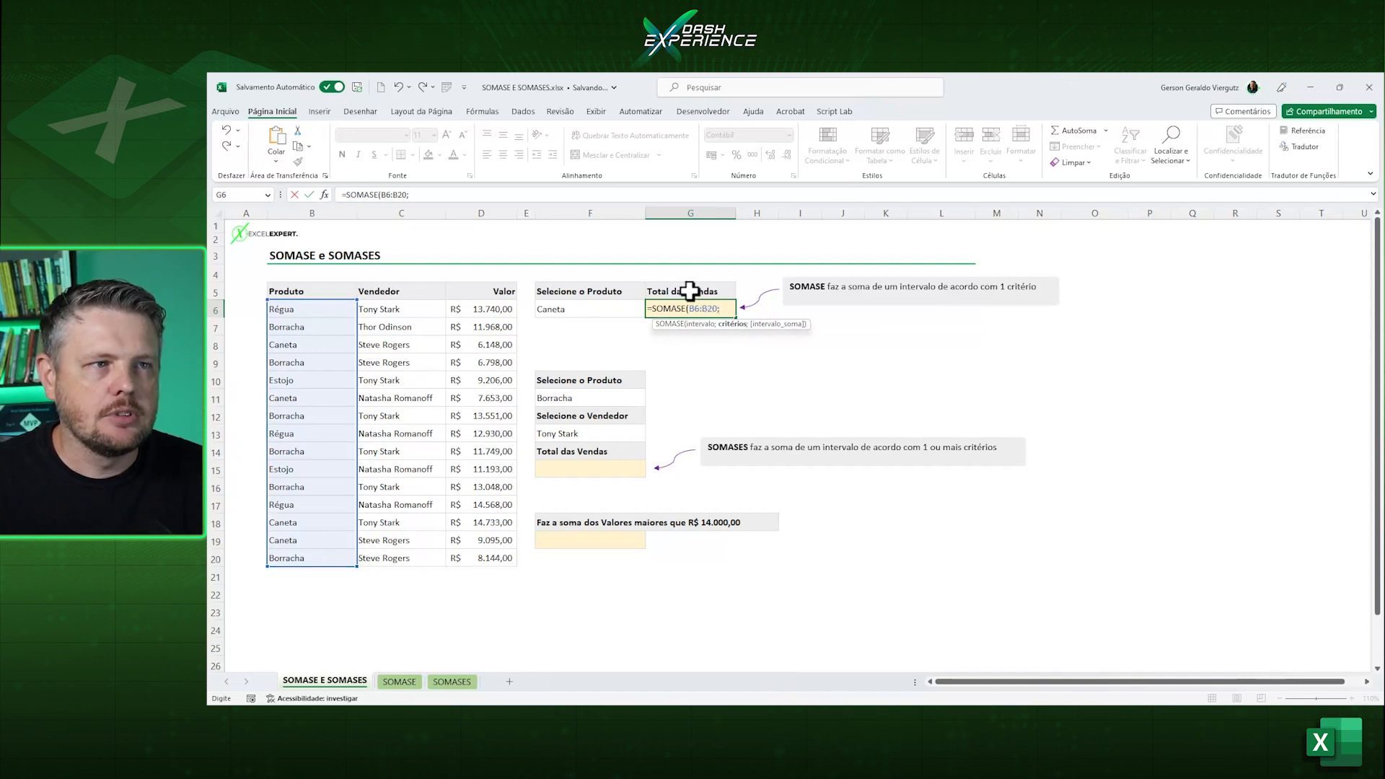
Complete the SOMASE formula with F6 as the criterion and D6:D20 as the sum range.
left_click(581, 309)
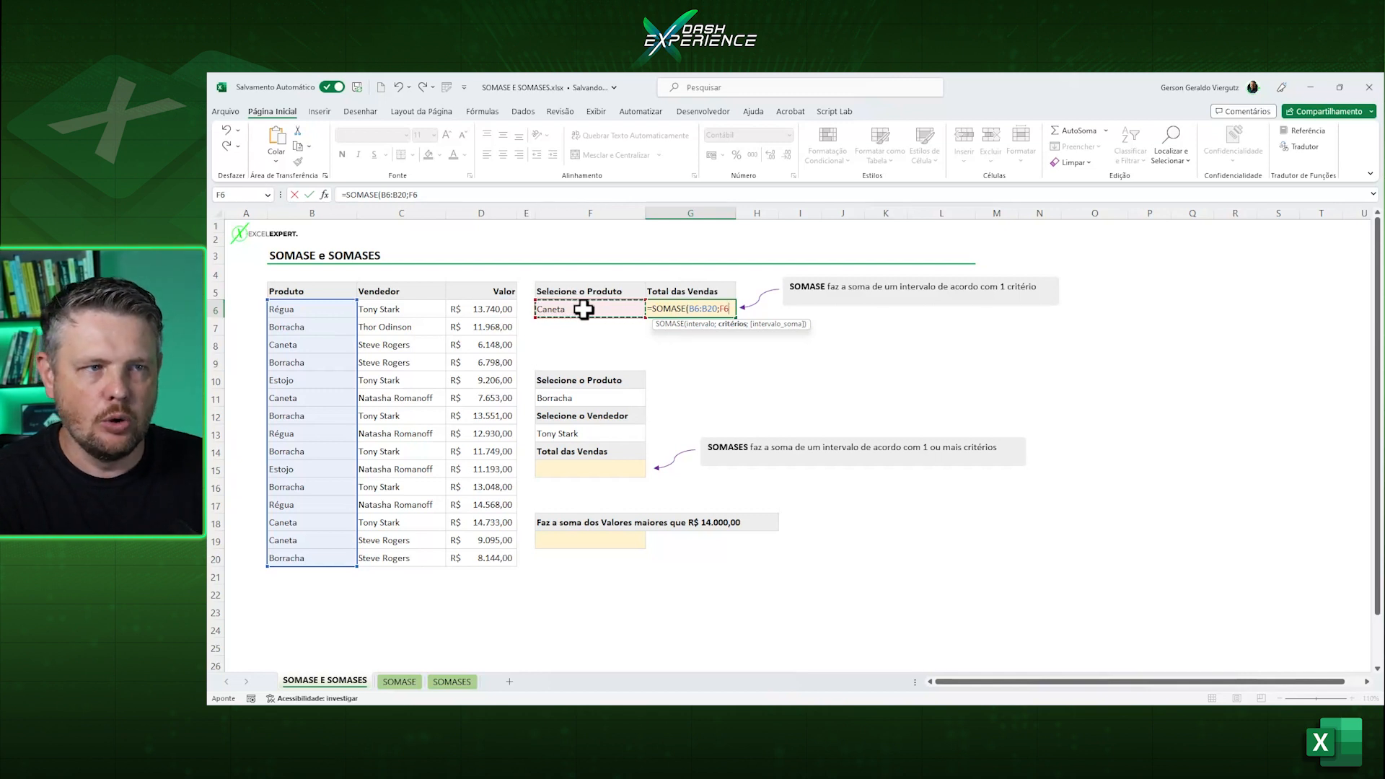
type(";")
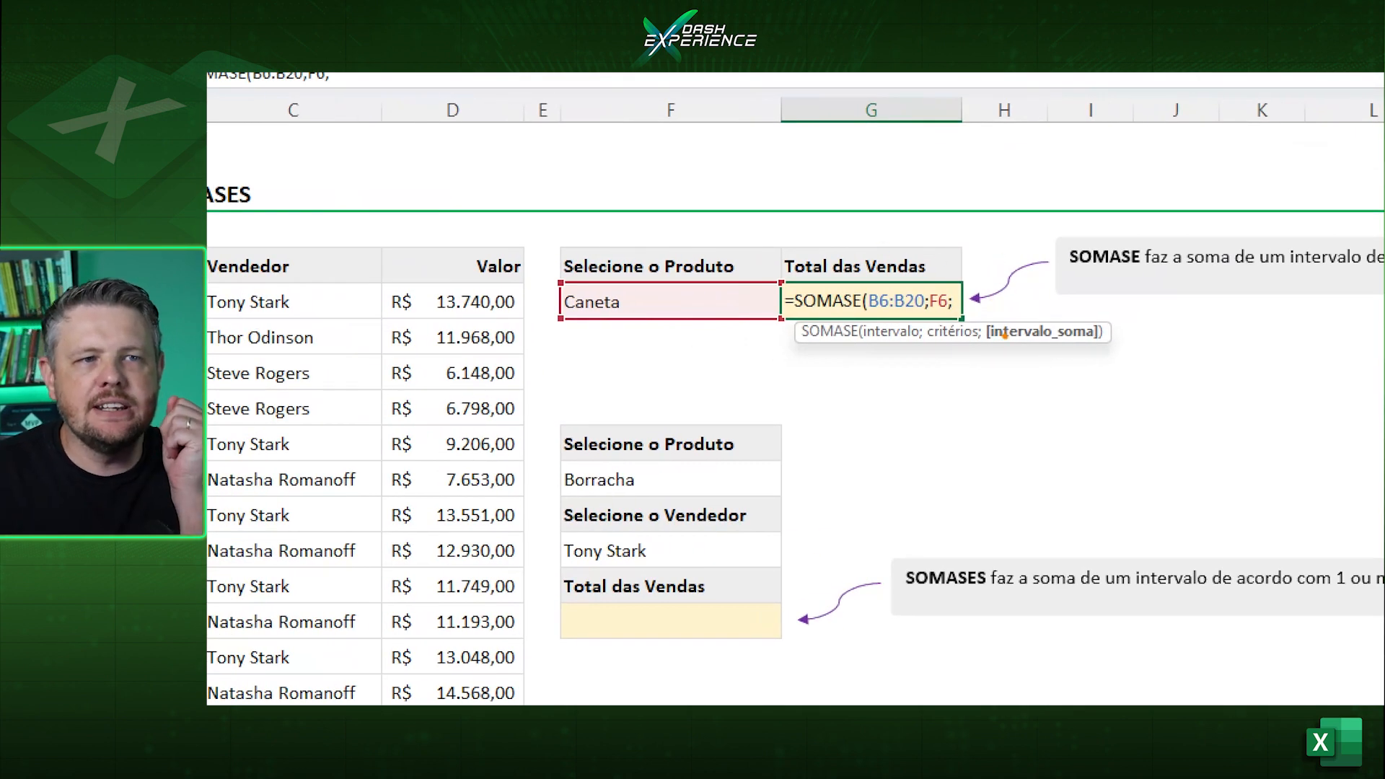
left_click_drag(984, 353, 1099, 348)
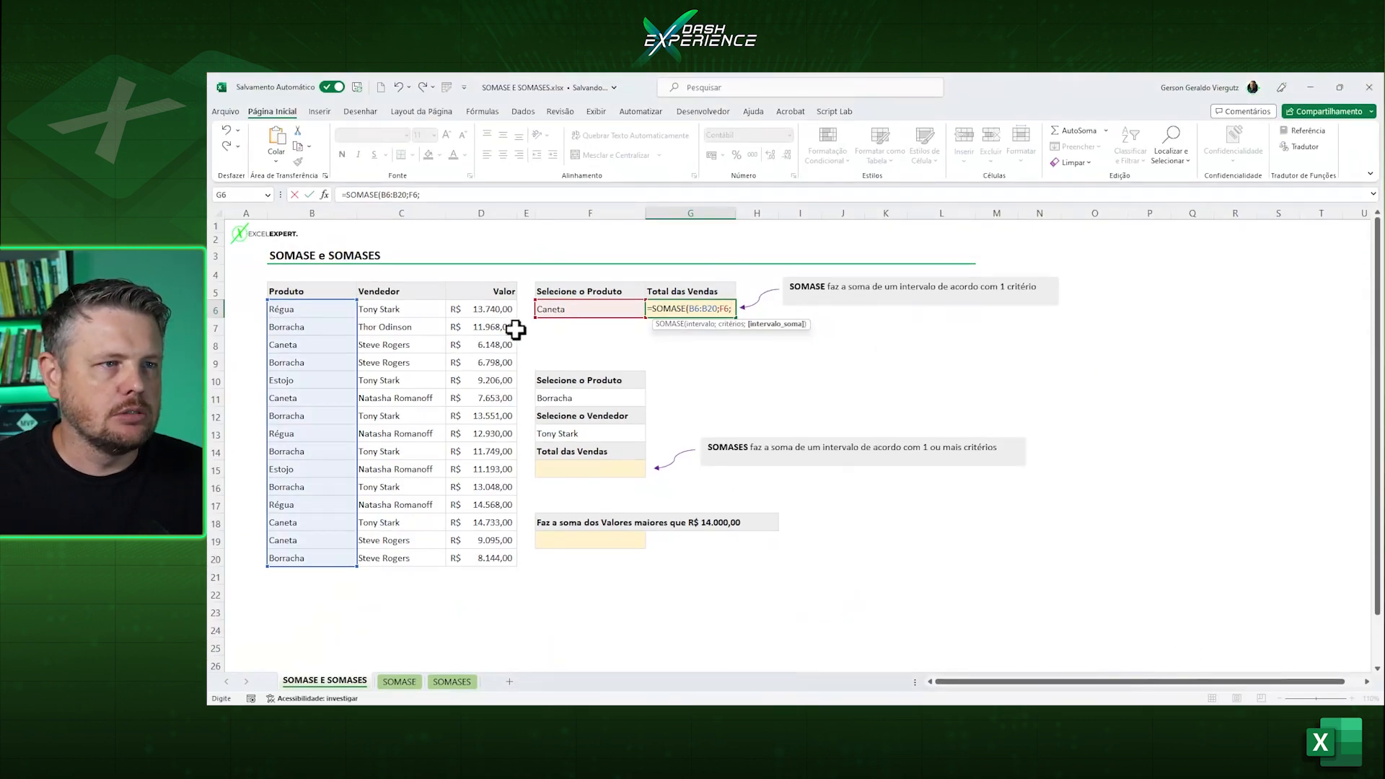
left_click(490, 308)
left_click_drag(490, 309, 459, 558)
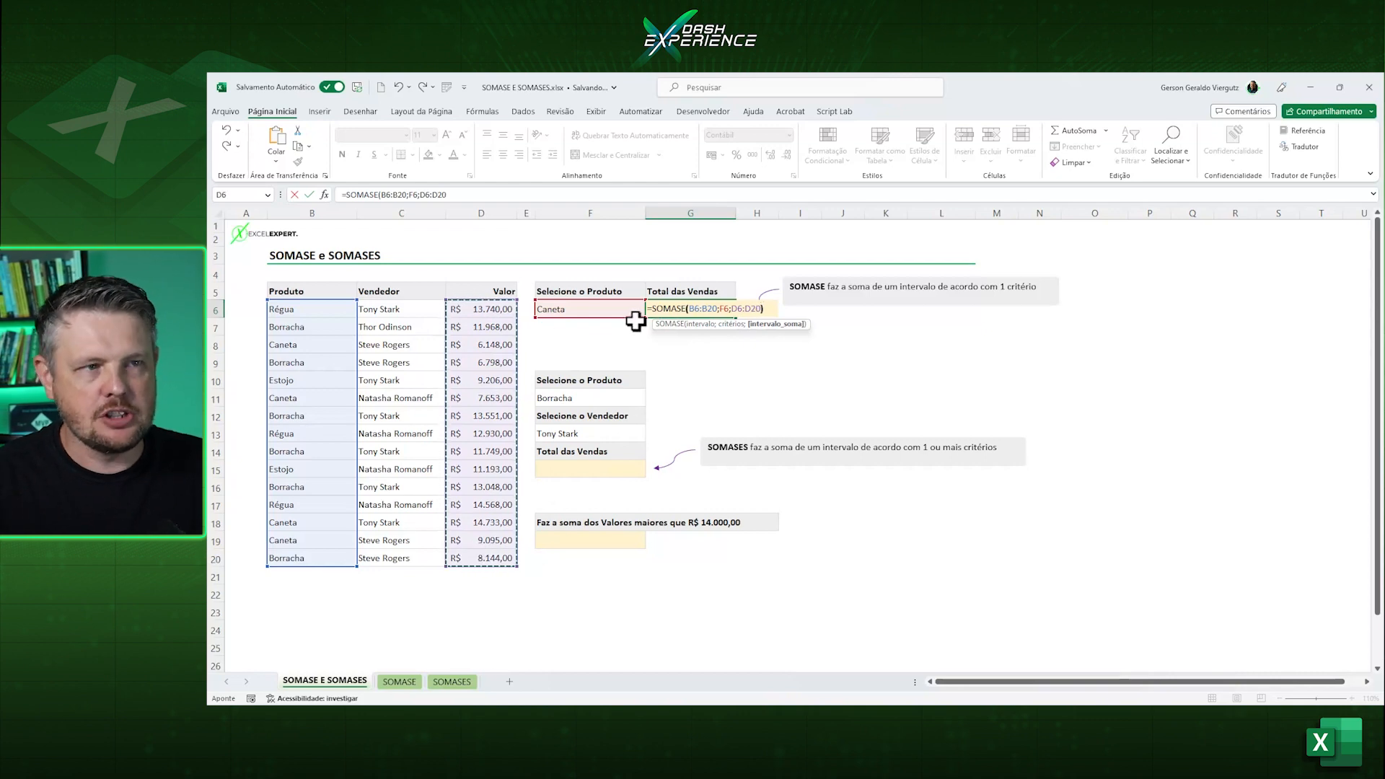
type(")")
key("Return")
Select the four Caneta values in D8, D11, D18 and D19 together to check their sum against G6.
left_click(717, 308)
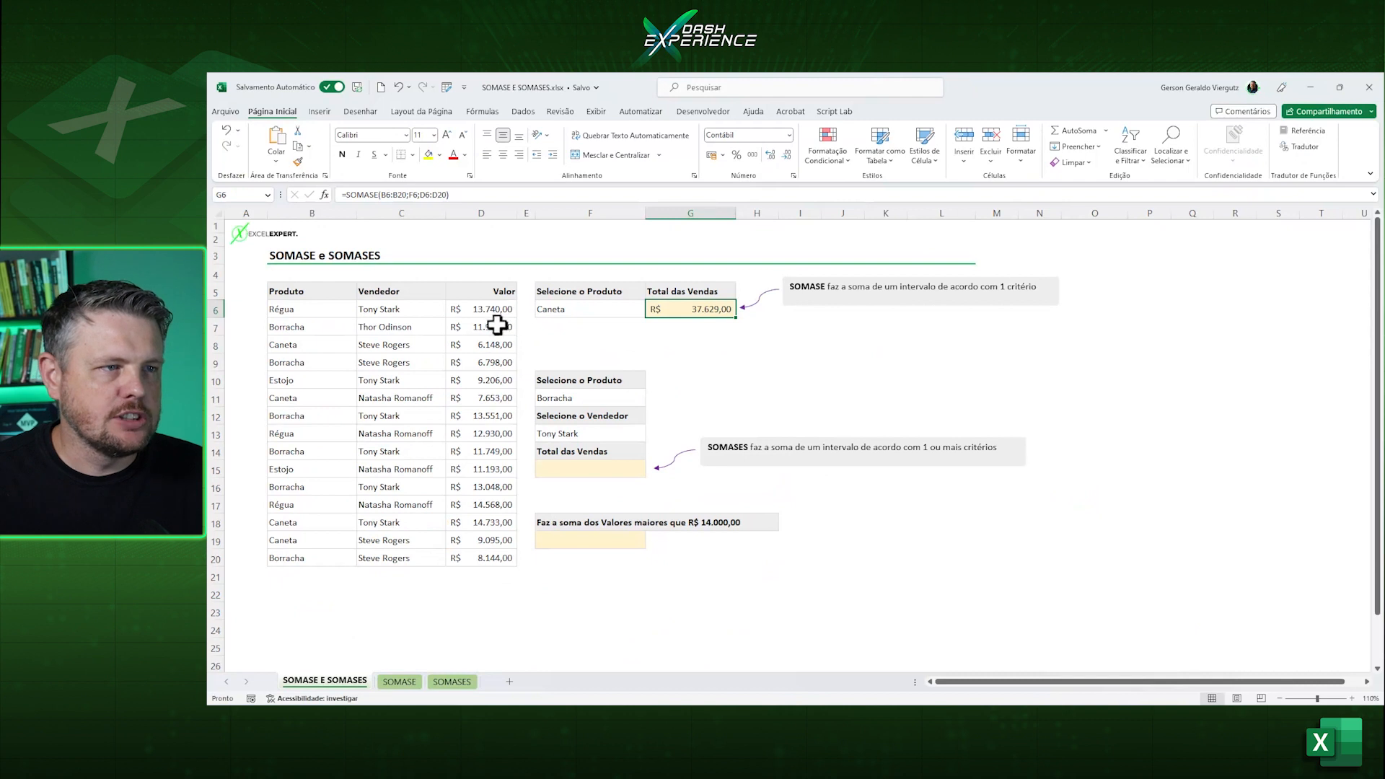
left_click(489, 348)
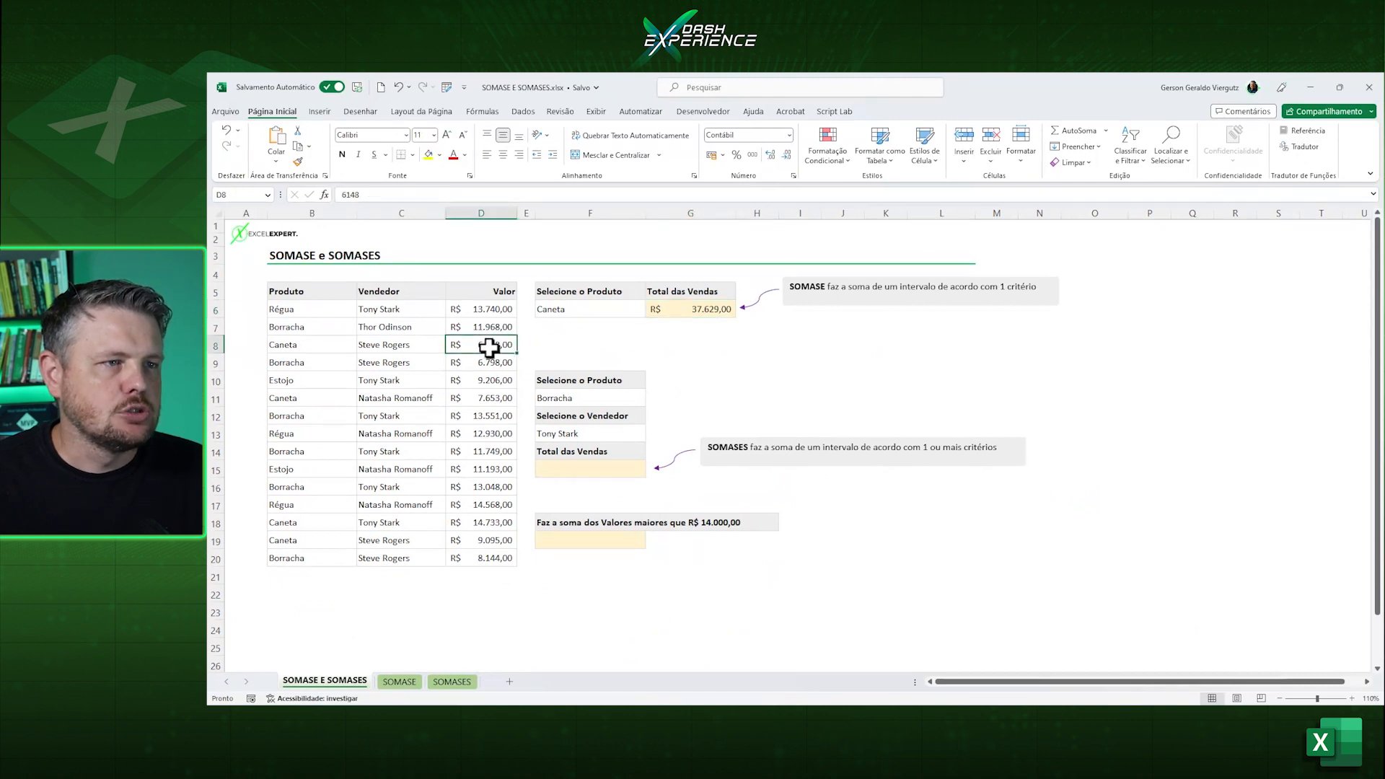
left_click(480, 397, "ctrl")
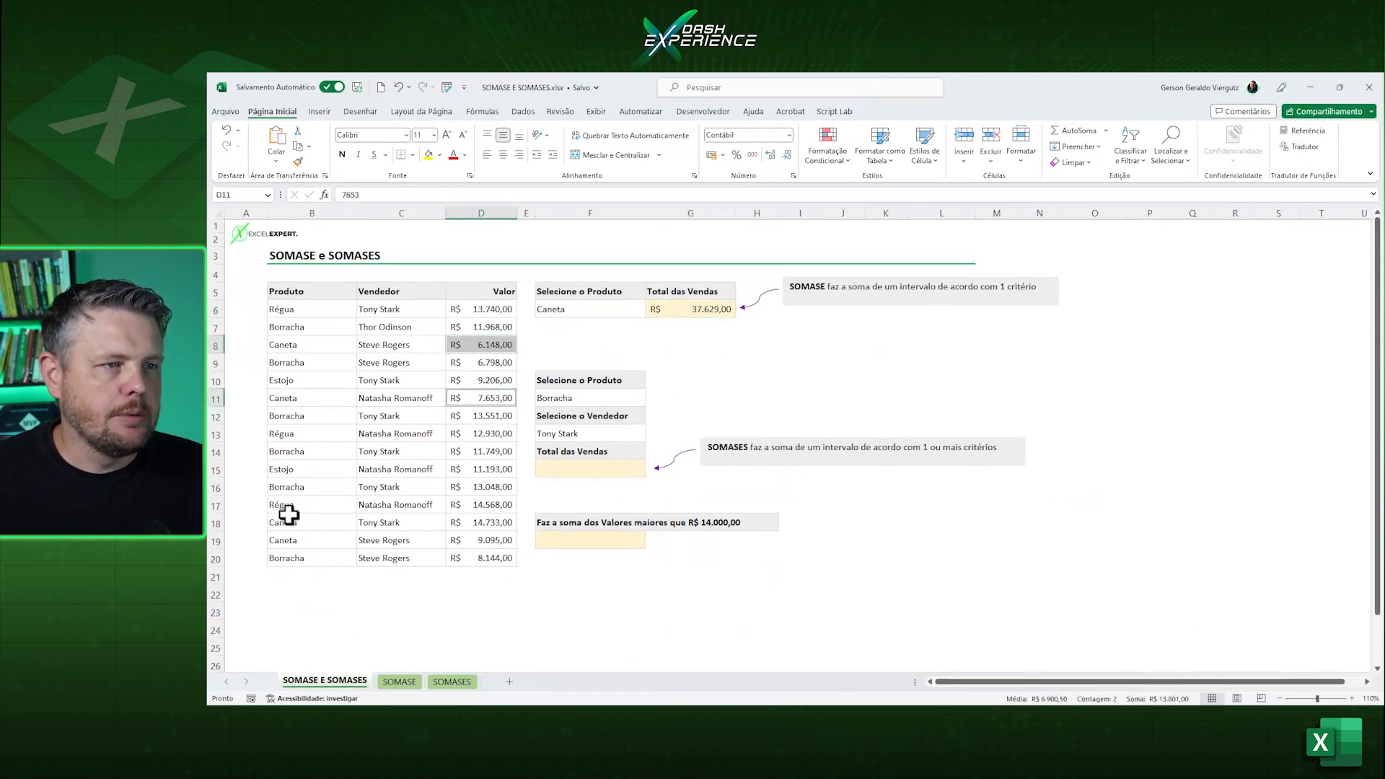
left_click(465, 526, "ctrl")
left_click(475, 542, "ctrl")
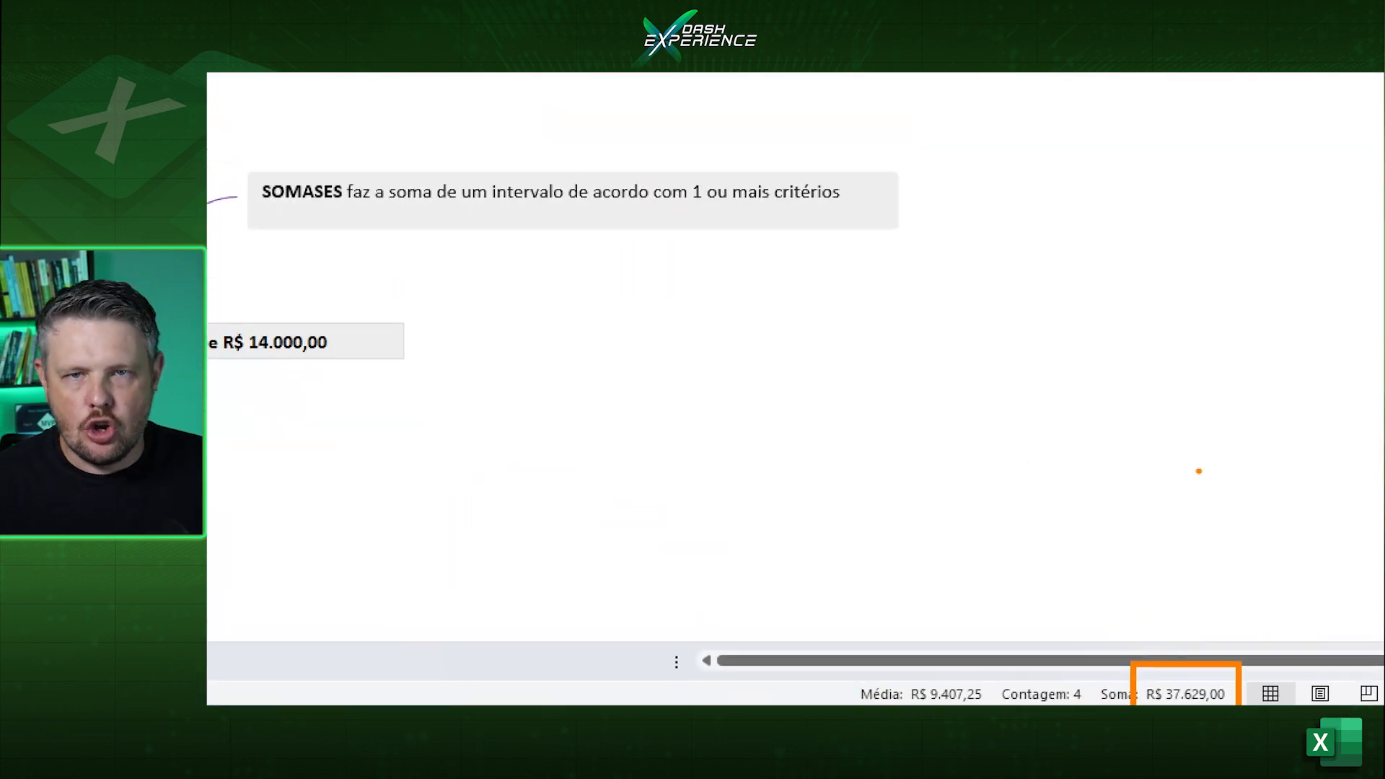
left_click(722, 309)
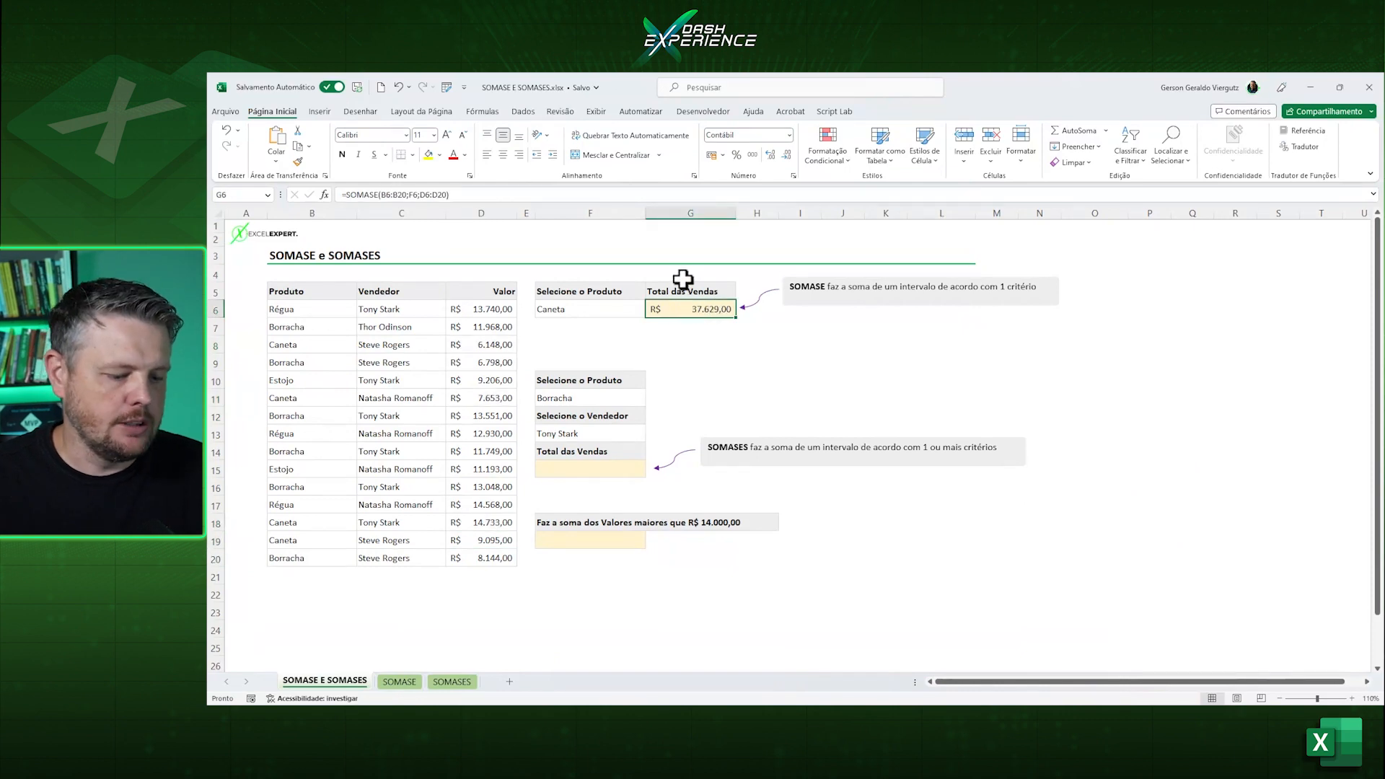
Examine the range, criterion and sum-range arguments of the SOMASE formula in G6.
key("F2")
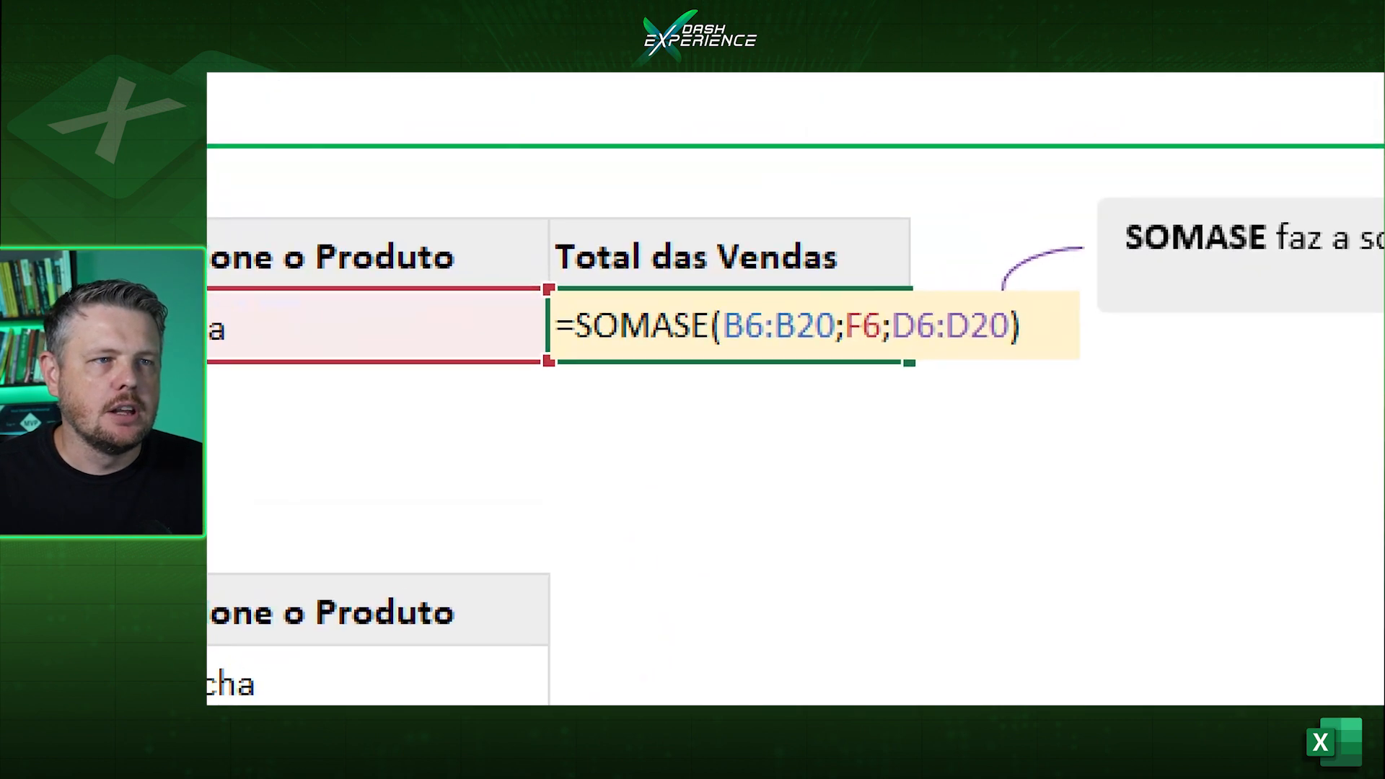
left_click_drag(773, 386, 776, 462)
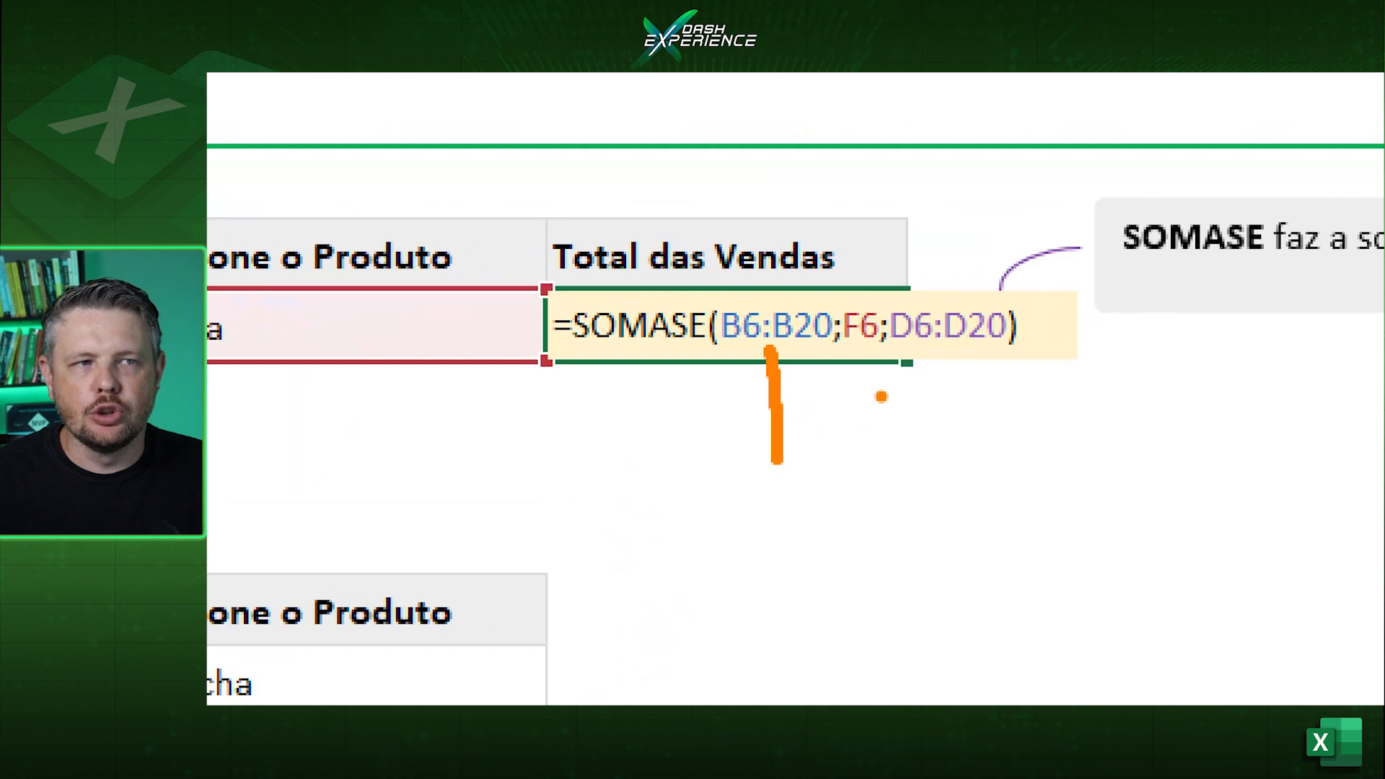
left_click_drag(854, 350, 853, 418)
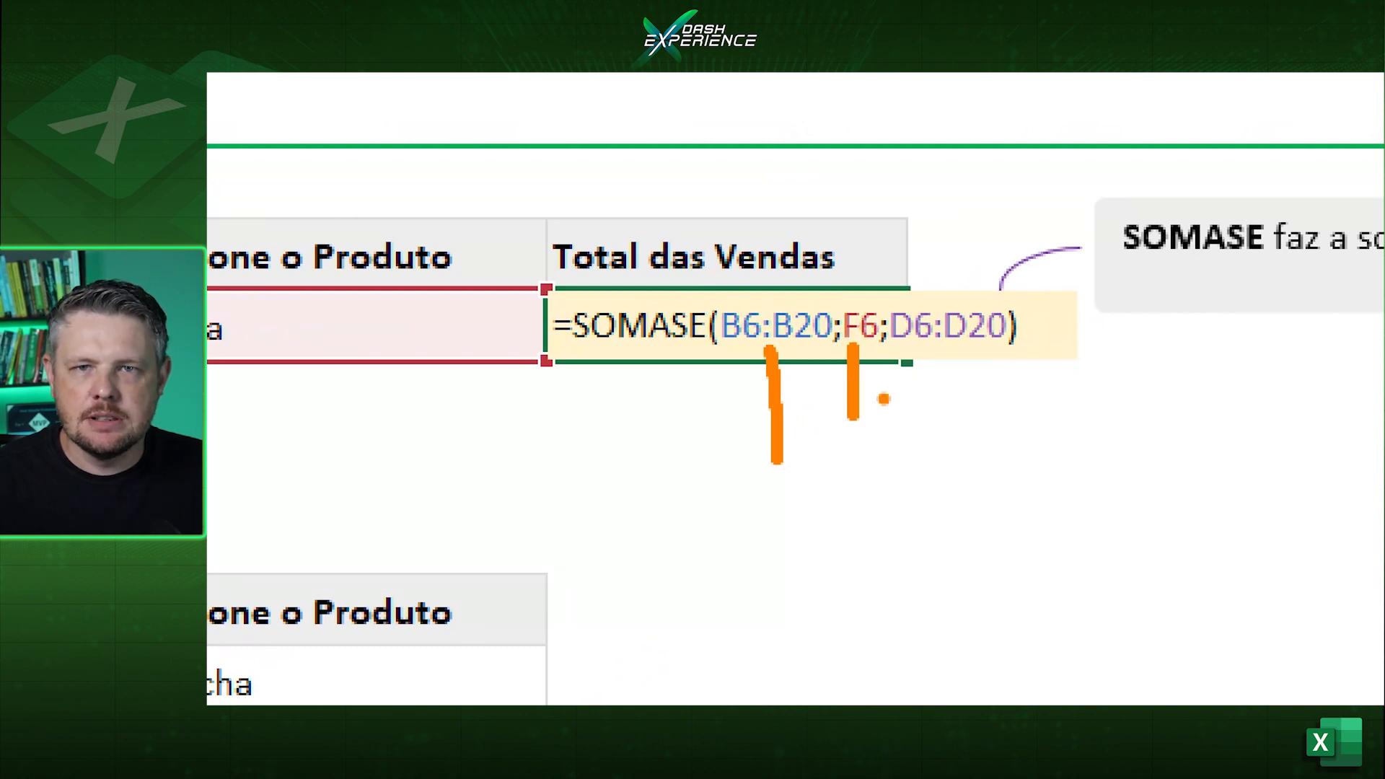
left_click_drag(950, 347, 920, 500)
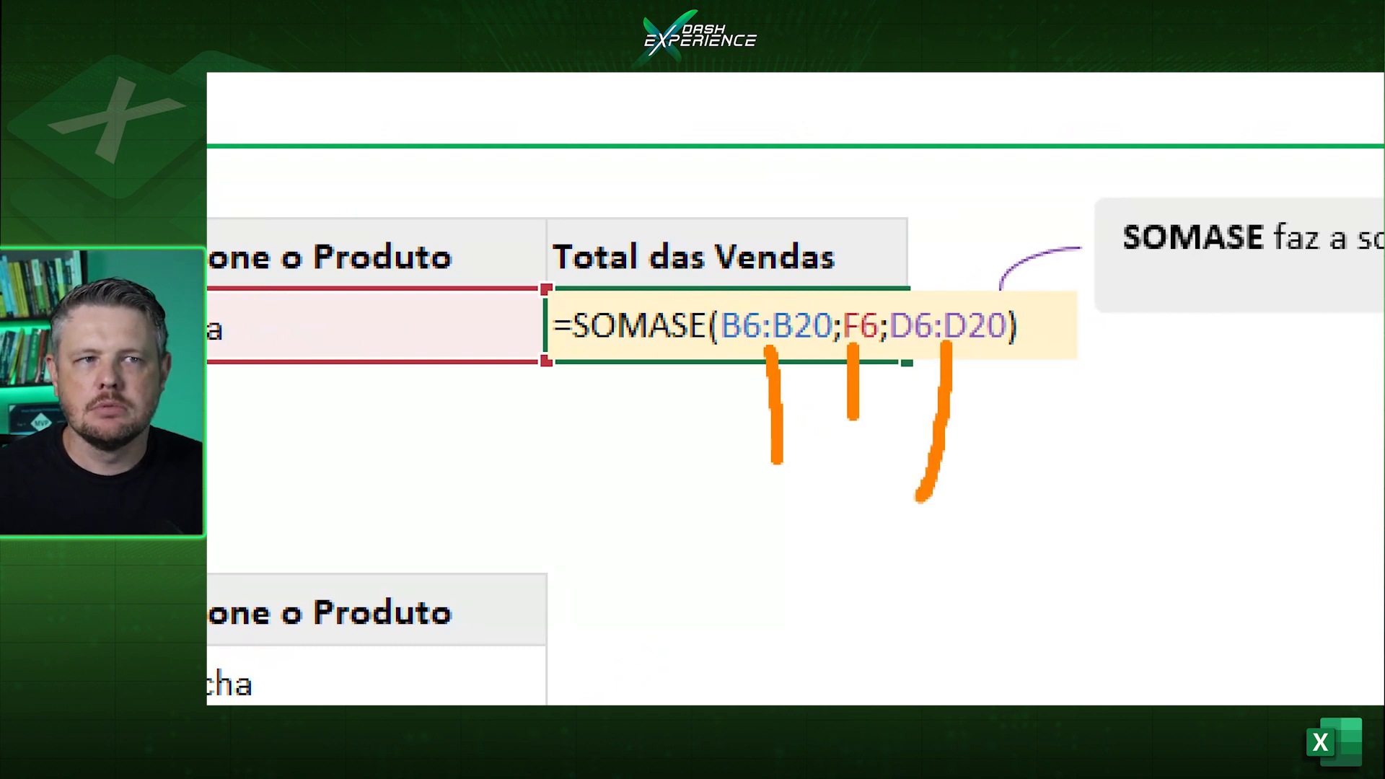
key("Escape")
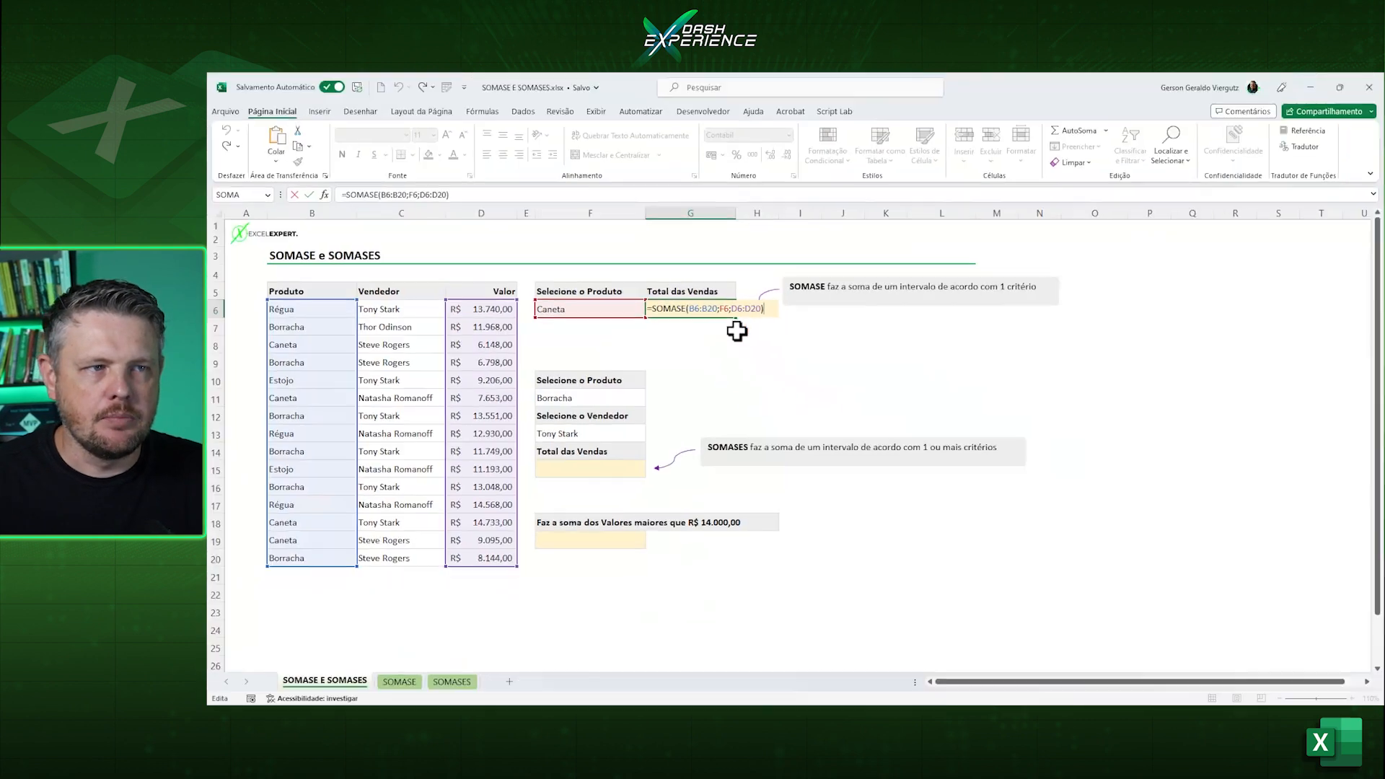
key("ctrl+Return")
left_click(598, 312)
left_click(675, 312)
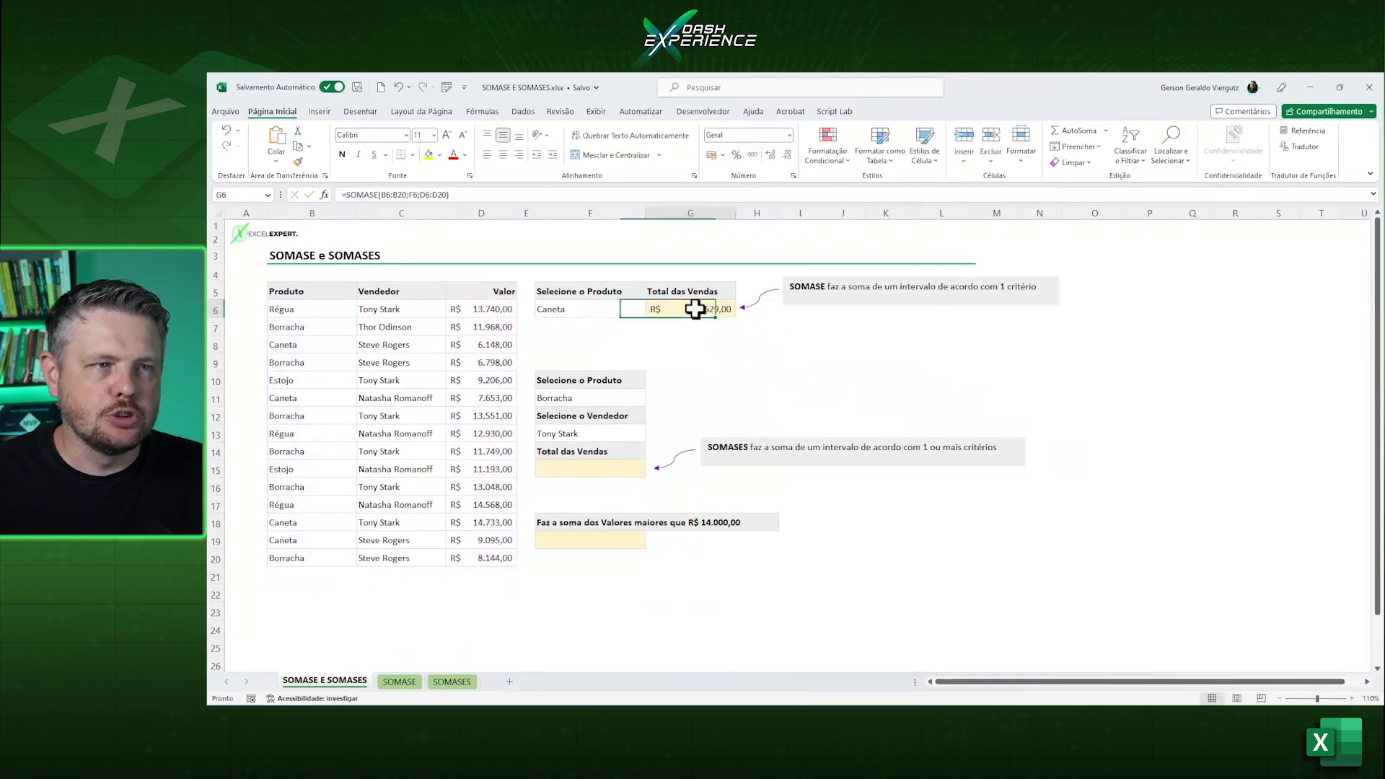
double_click(717, 309)
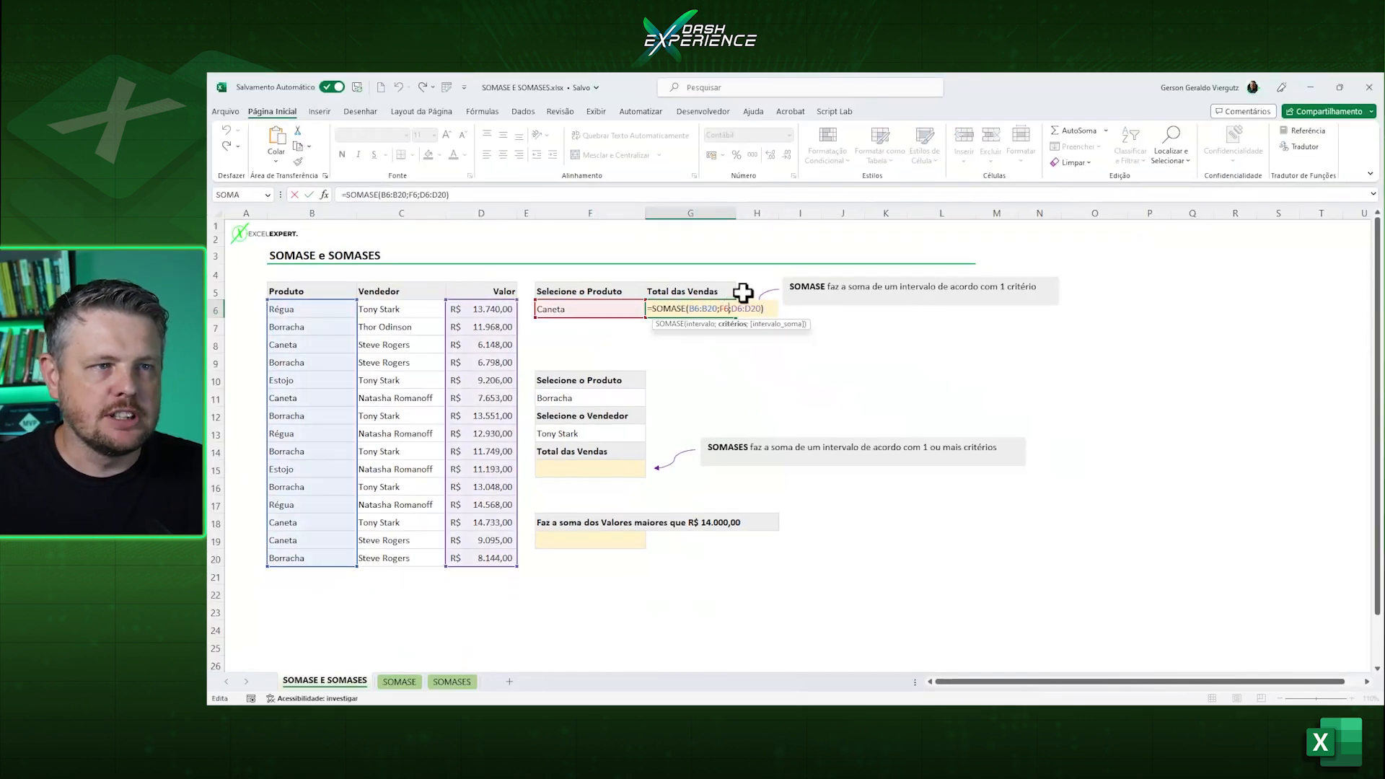
key("Escape")
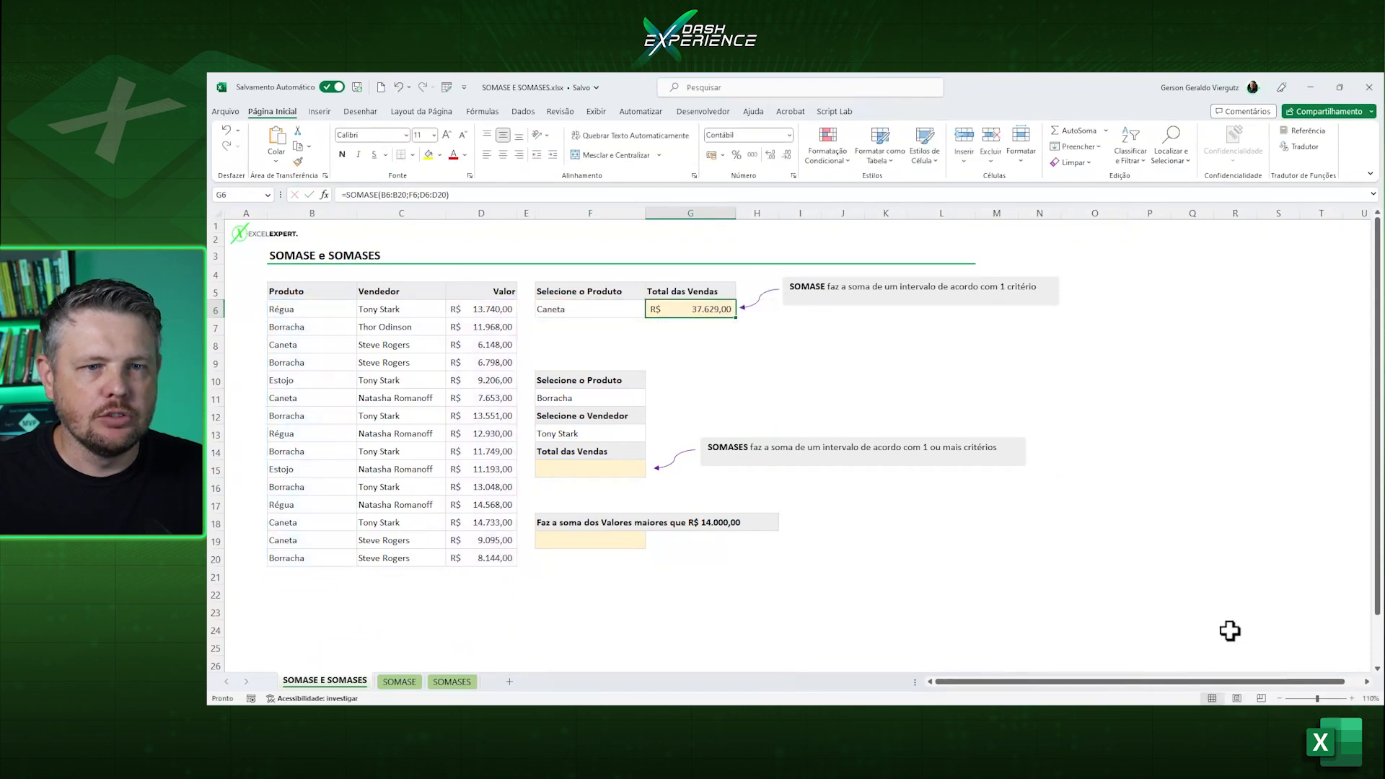
Replace the F6 criterion in the G6 SOMASE formula with the literal text "Caneta".
left_click(1352, 699)
left_click(1352, 699)
left_click(1352, 698)
left_click(1352, 699)
scroll(671, 404, "up", 2)
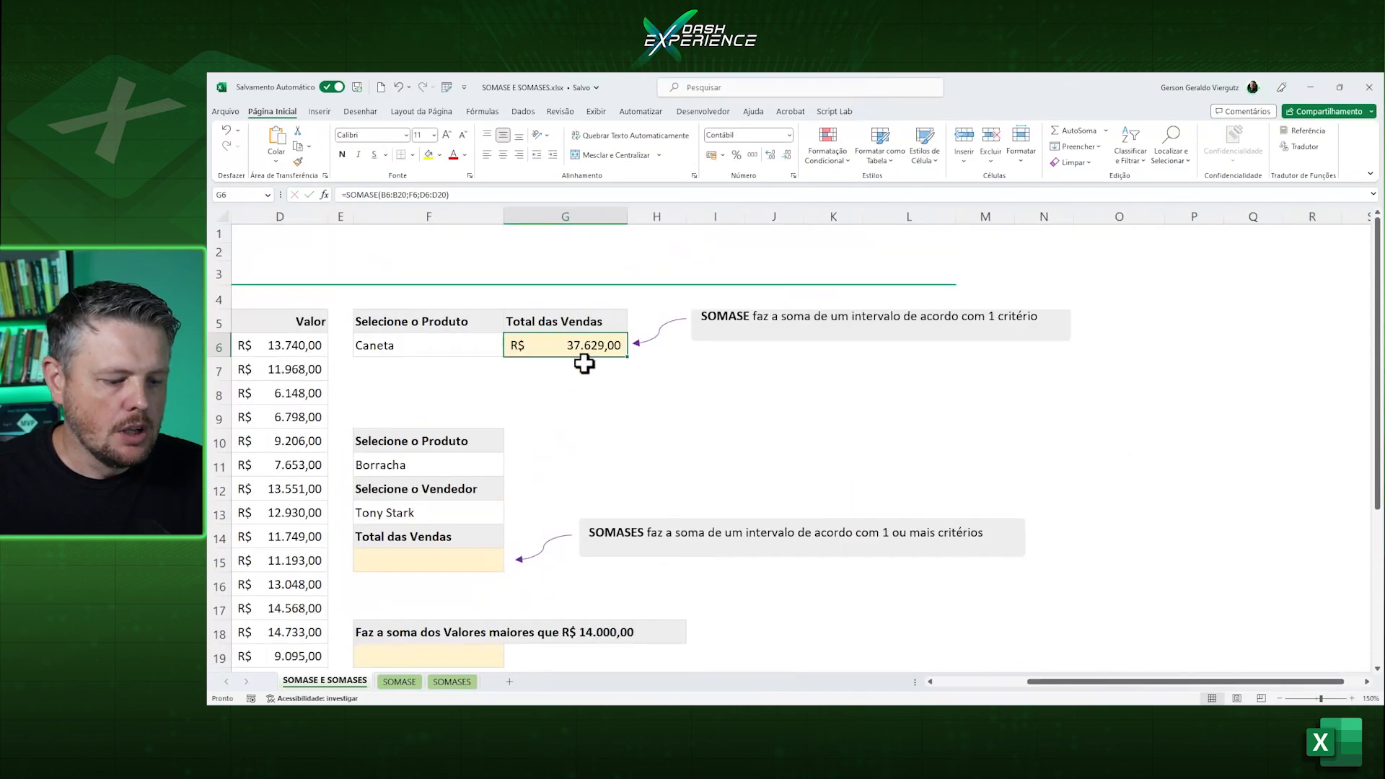
key("F1")
key("F2")
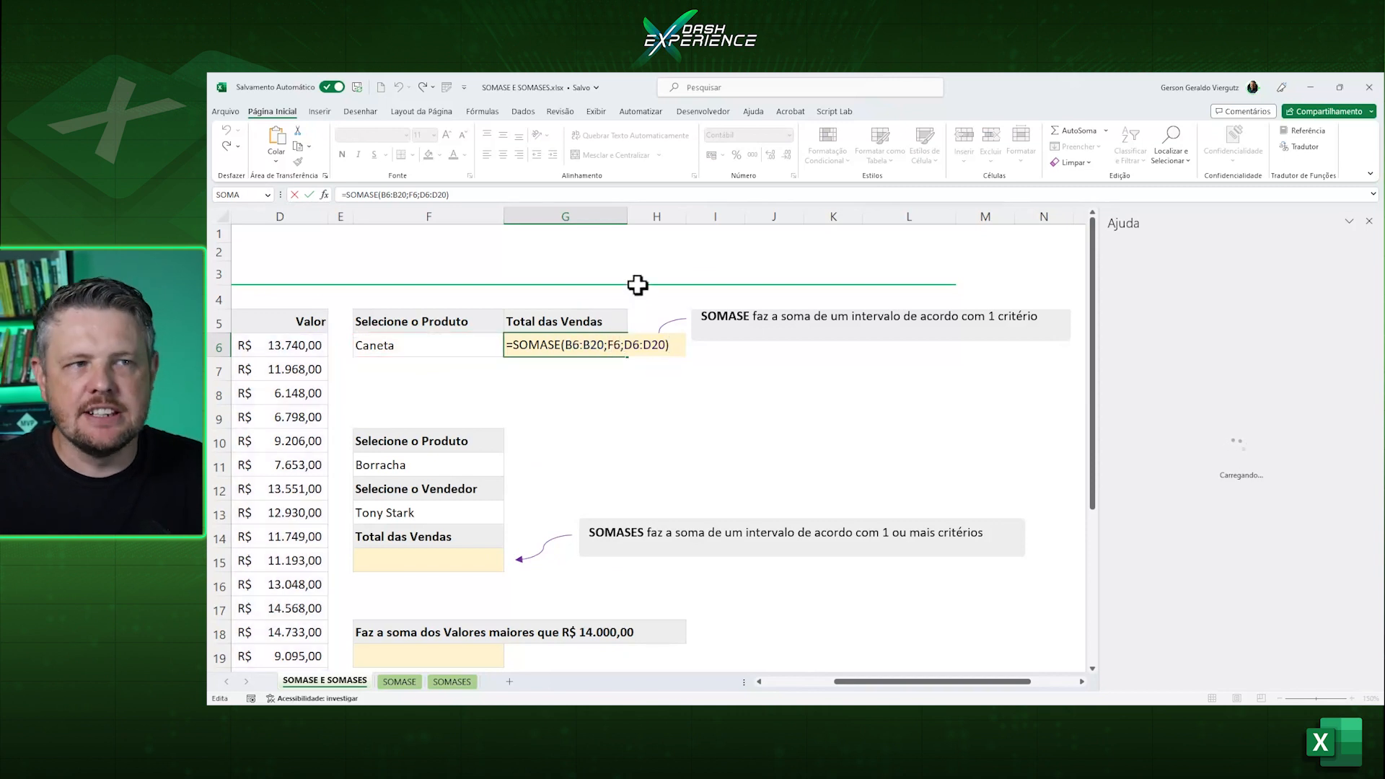
left_click(632, 339)
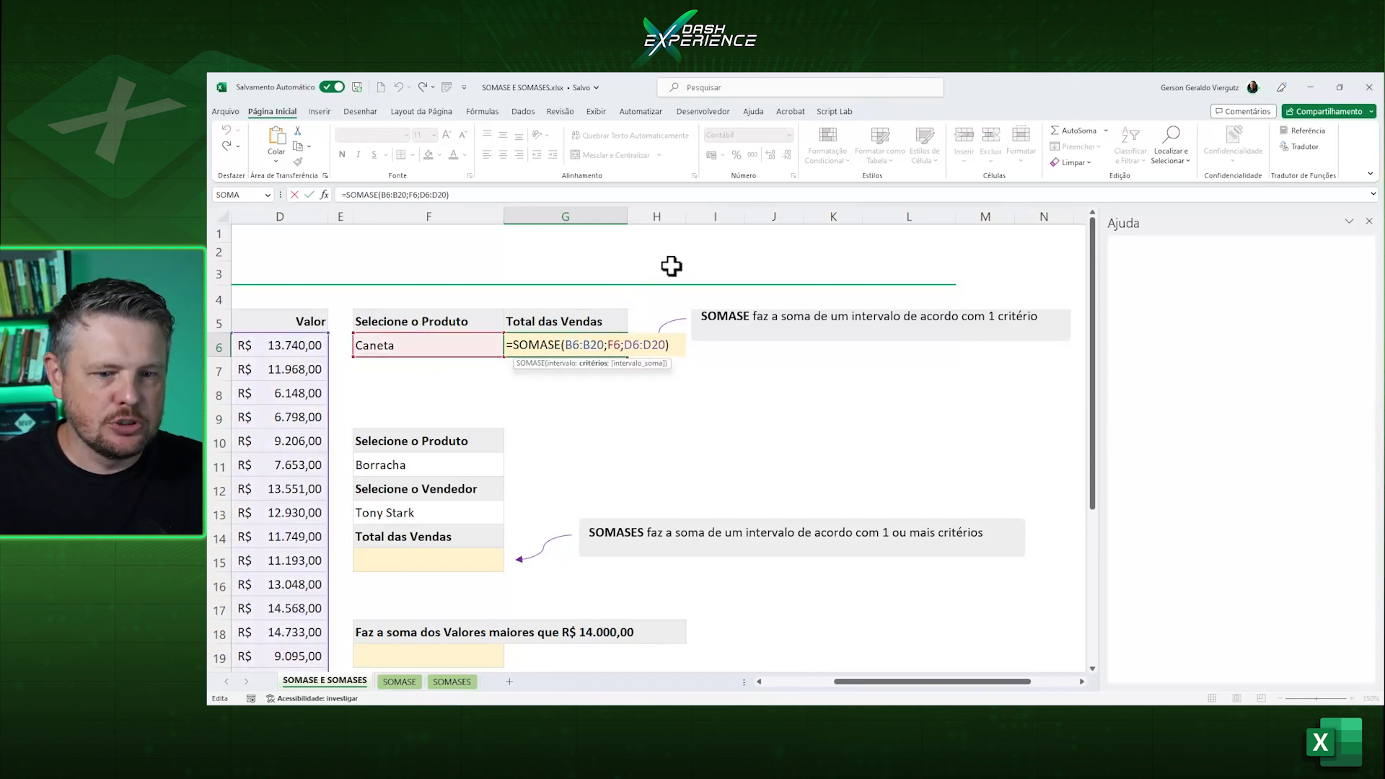
key("BackSpace")
key("BackSpace")
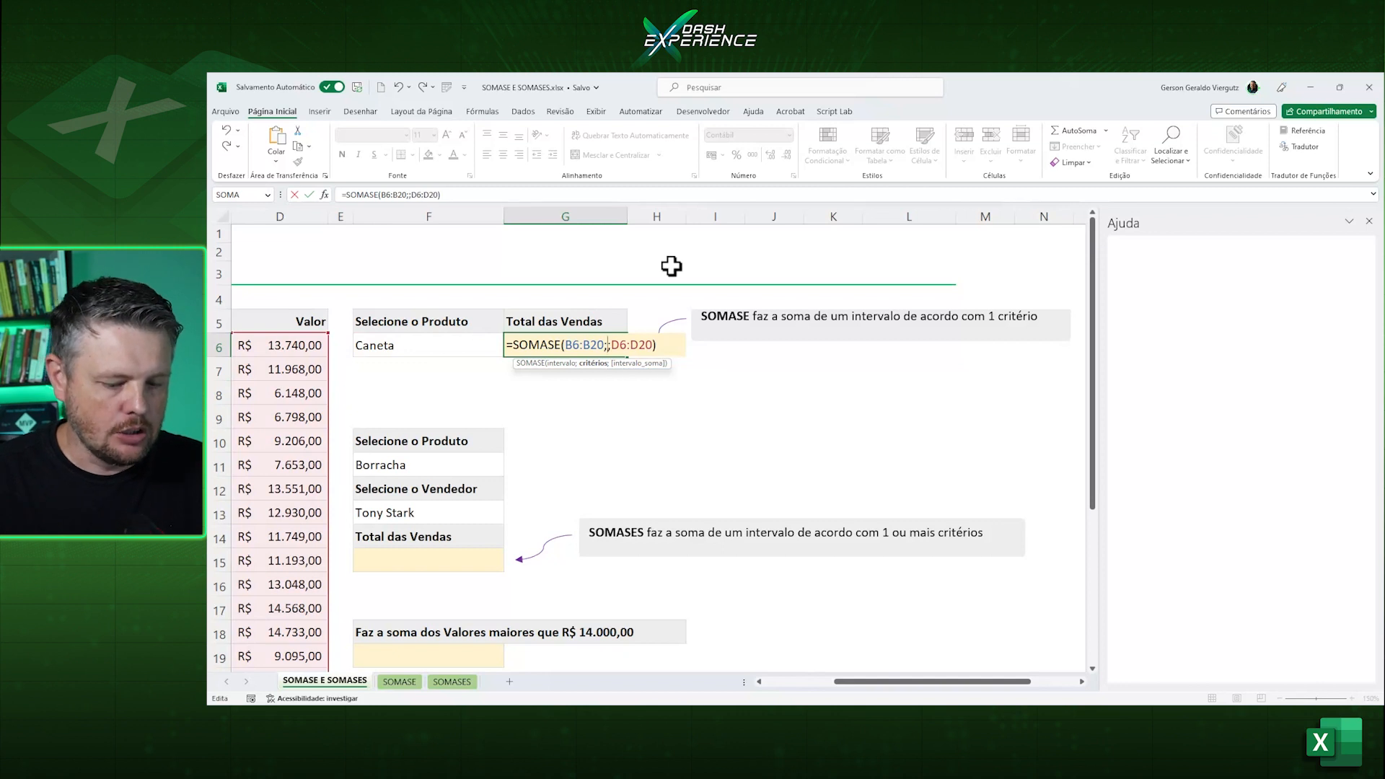
type("\"")
type("Ca")
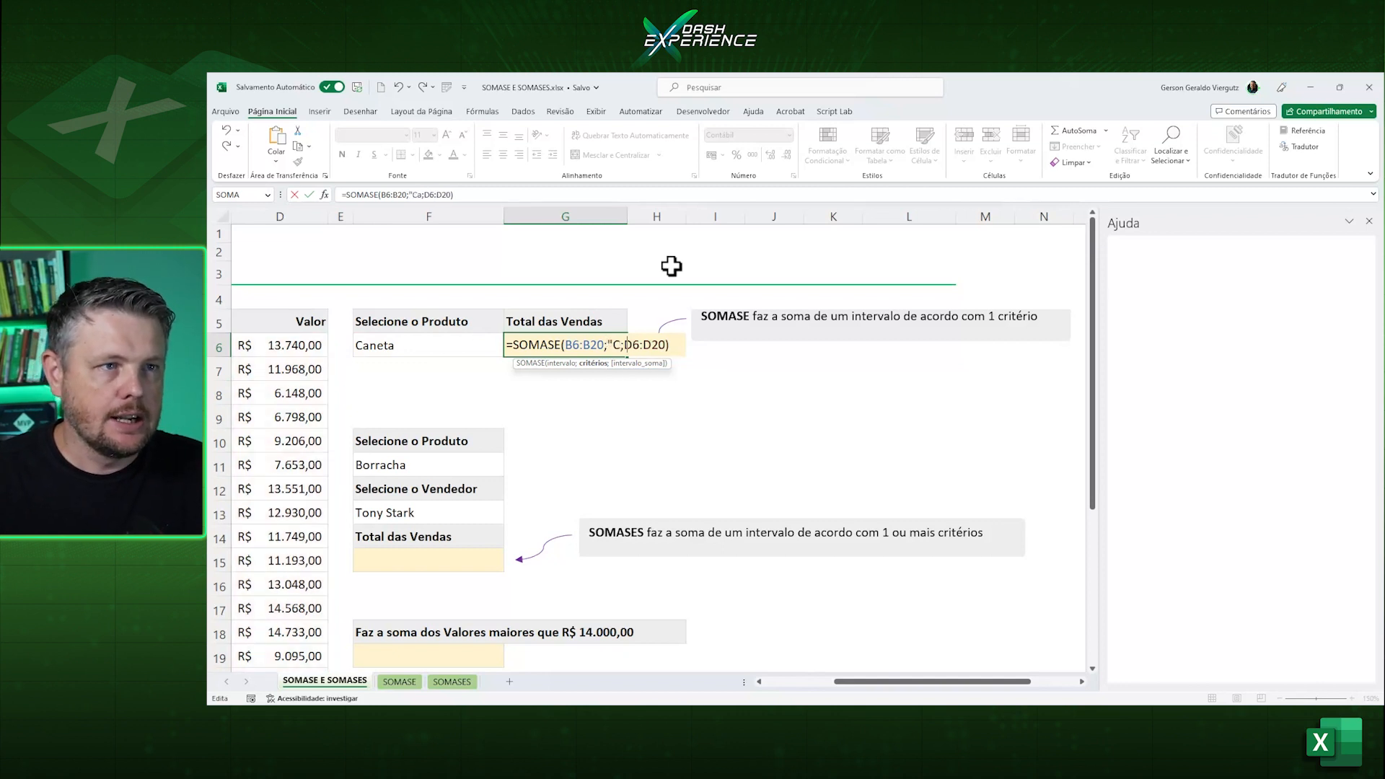
type("neta")
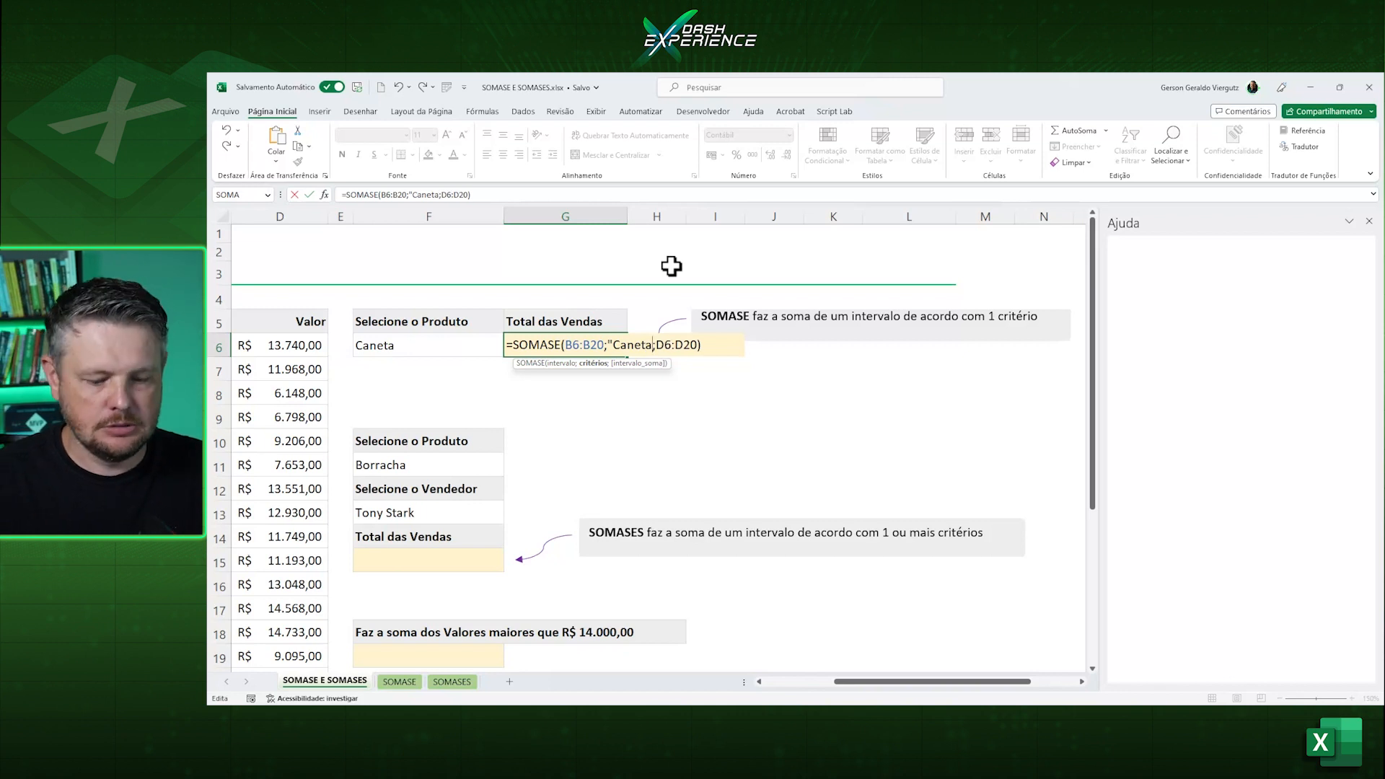
type("\"")
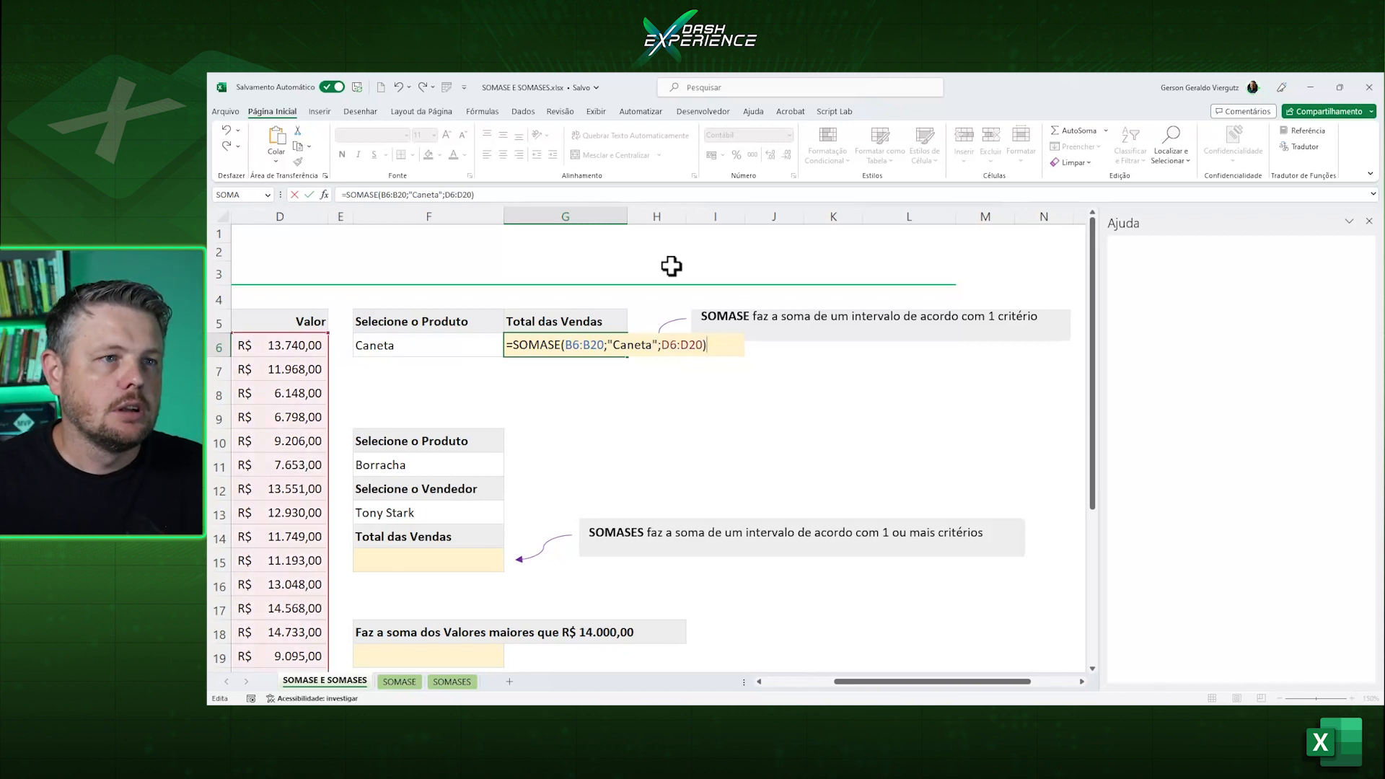
key("Return")
left_click(567, 351)
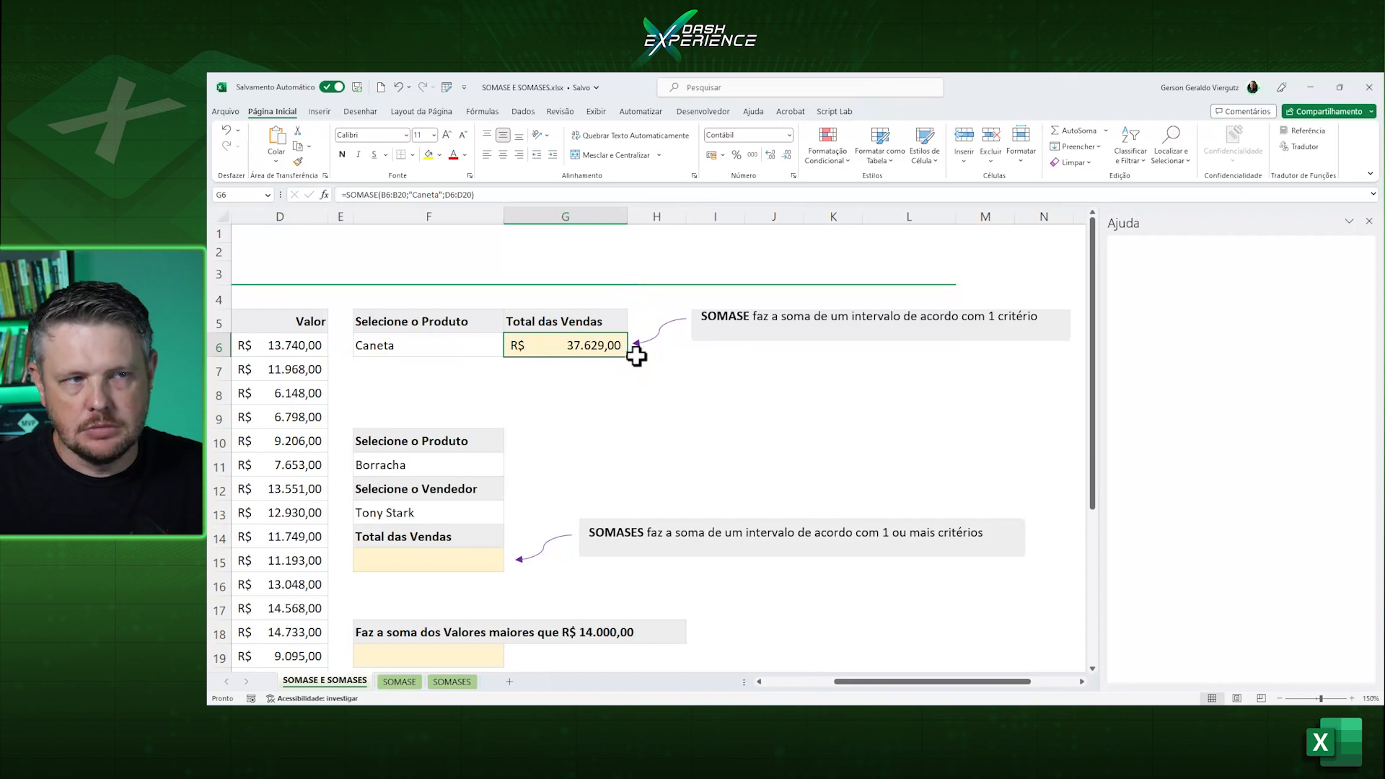
Restore the cell reference F6 as the criterion of the SOMASE formula in G6, replacing the literal text.
key("F2")
left_click_drag(648, 346, 609, 347)
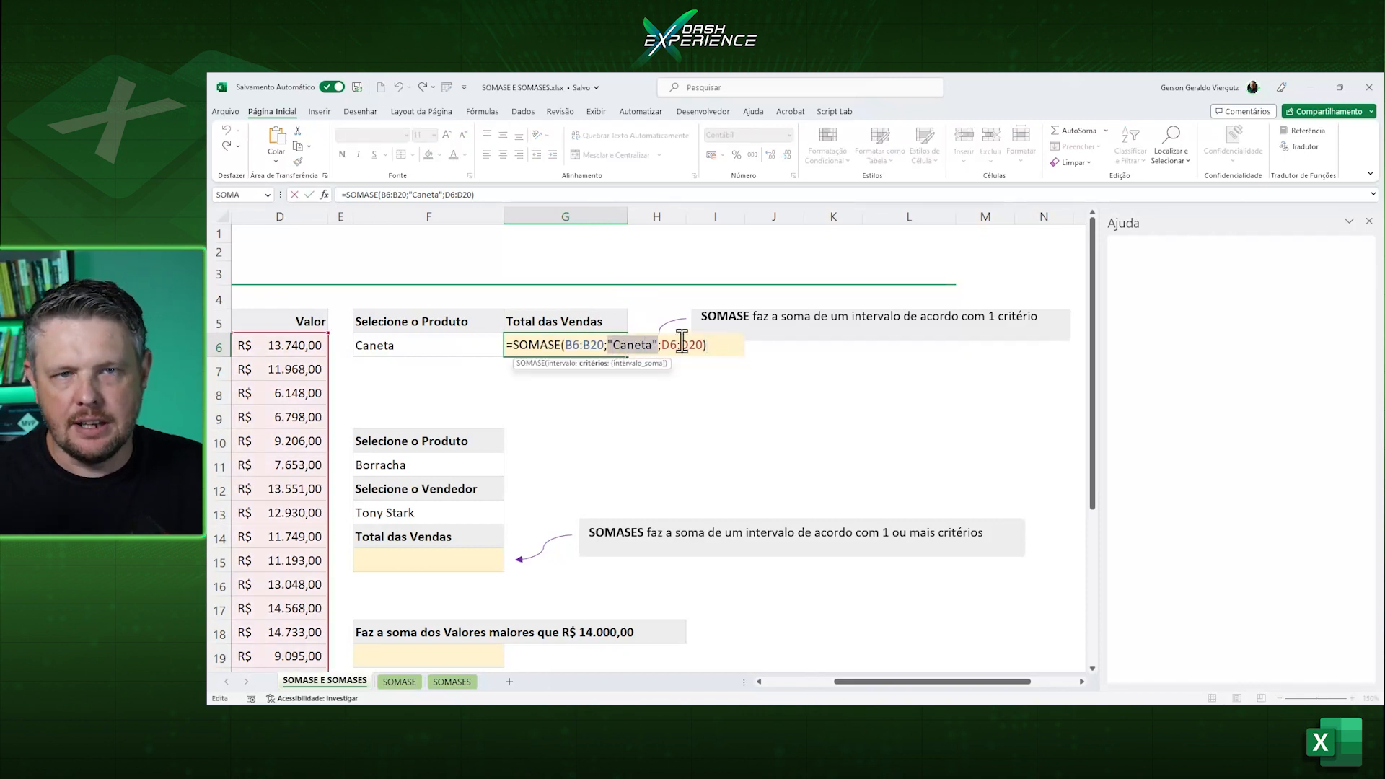
left_click(435, 349)
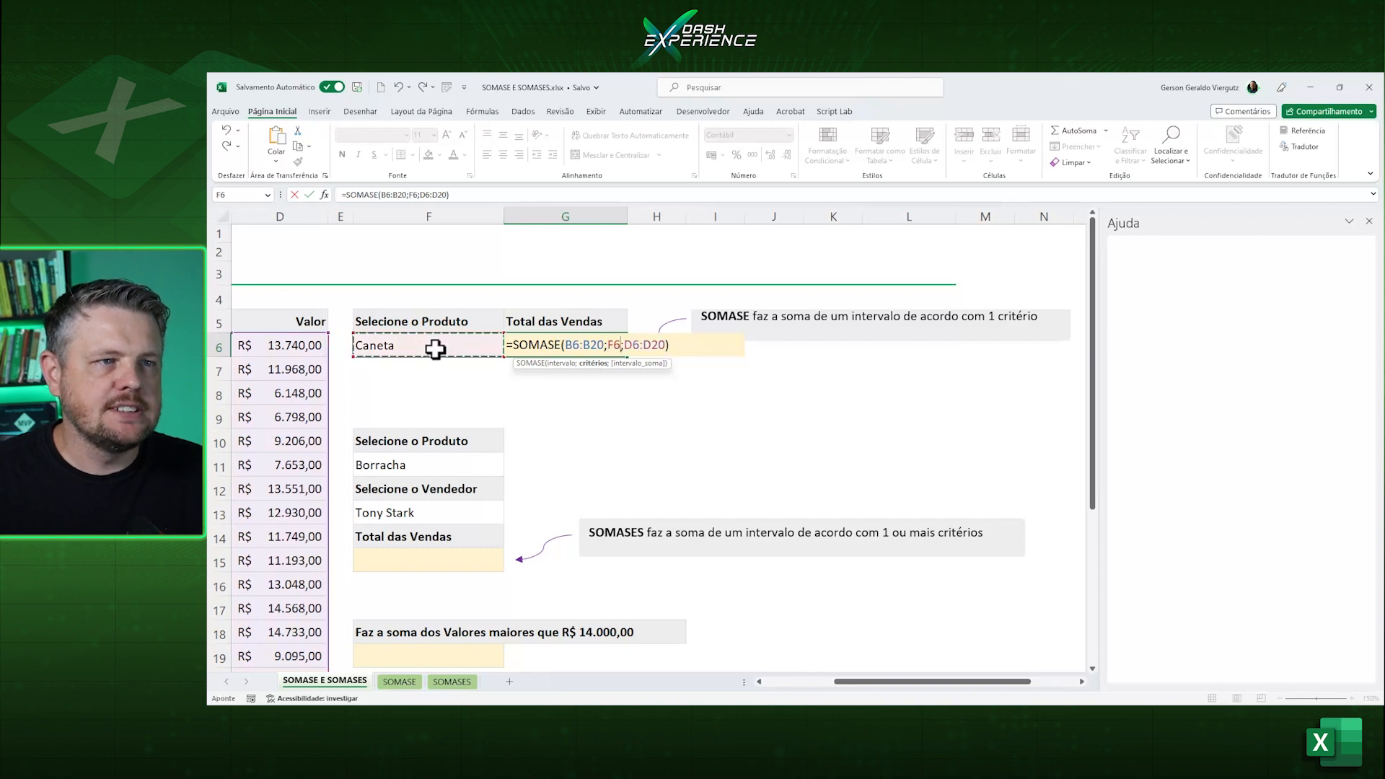
key("Return")
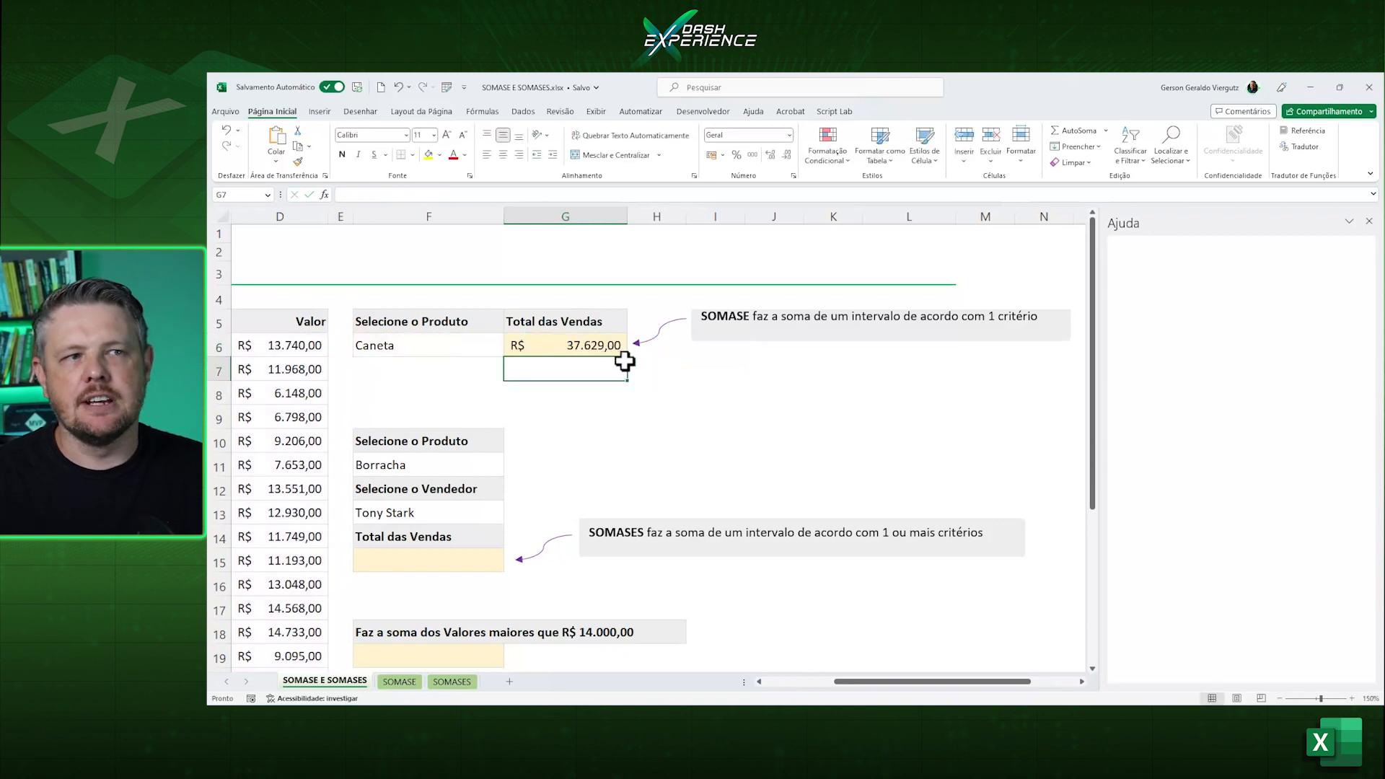
Choose Régua as the selected product in F6 and close the Help pane.
left_click(481, 342)
left_click(511, 349)
left_click(458, 373)
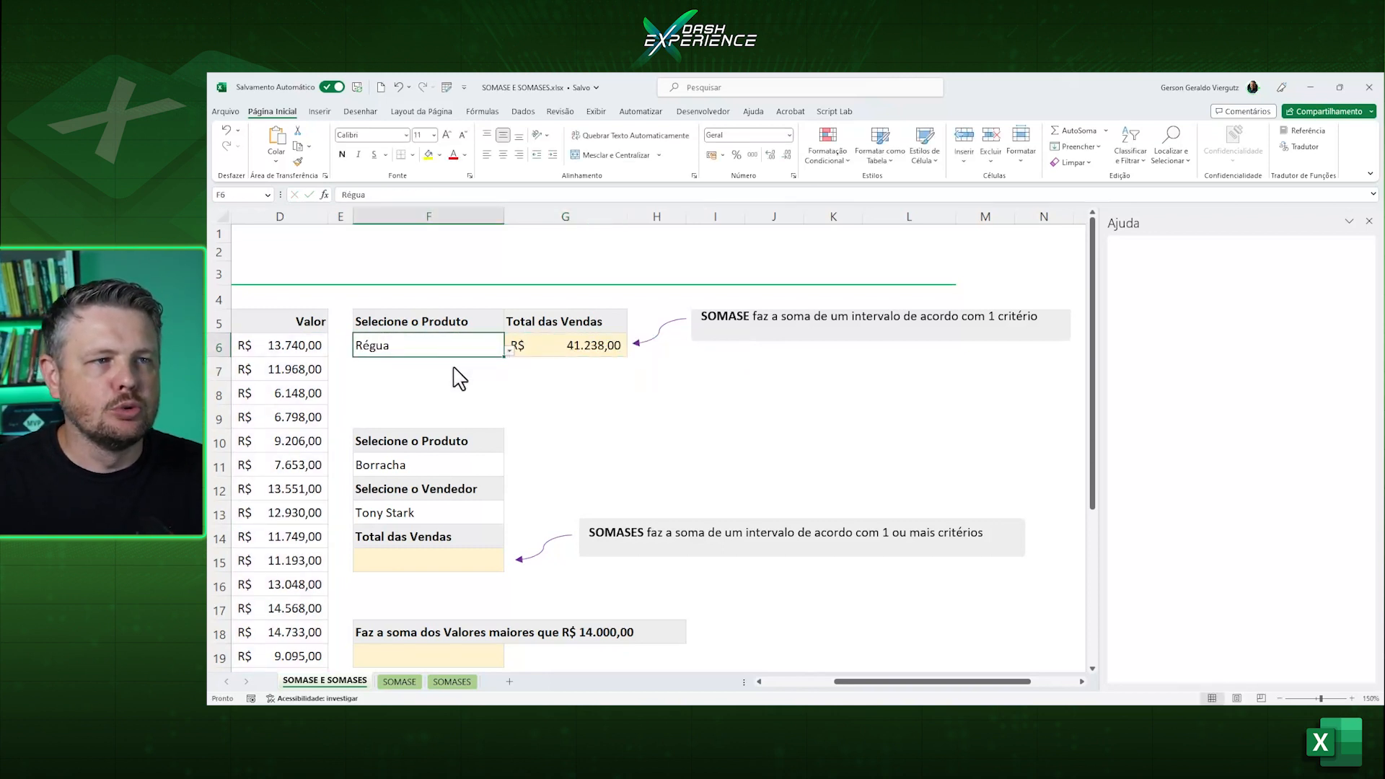
left_click(513, 344)
left_click(457, 346)
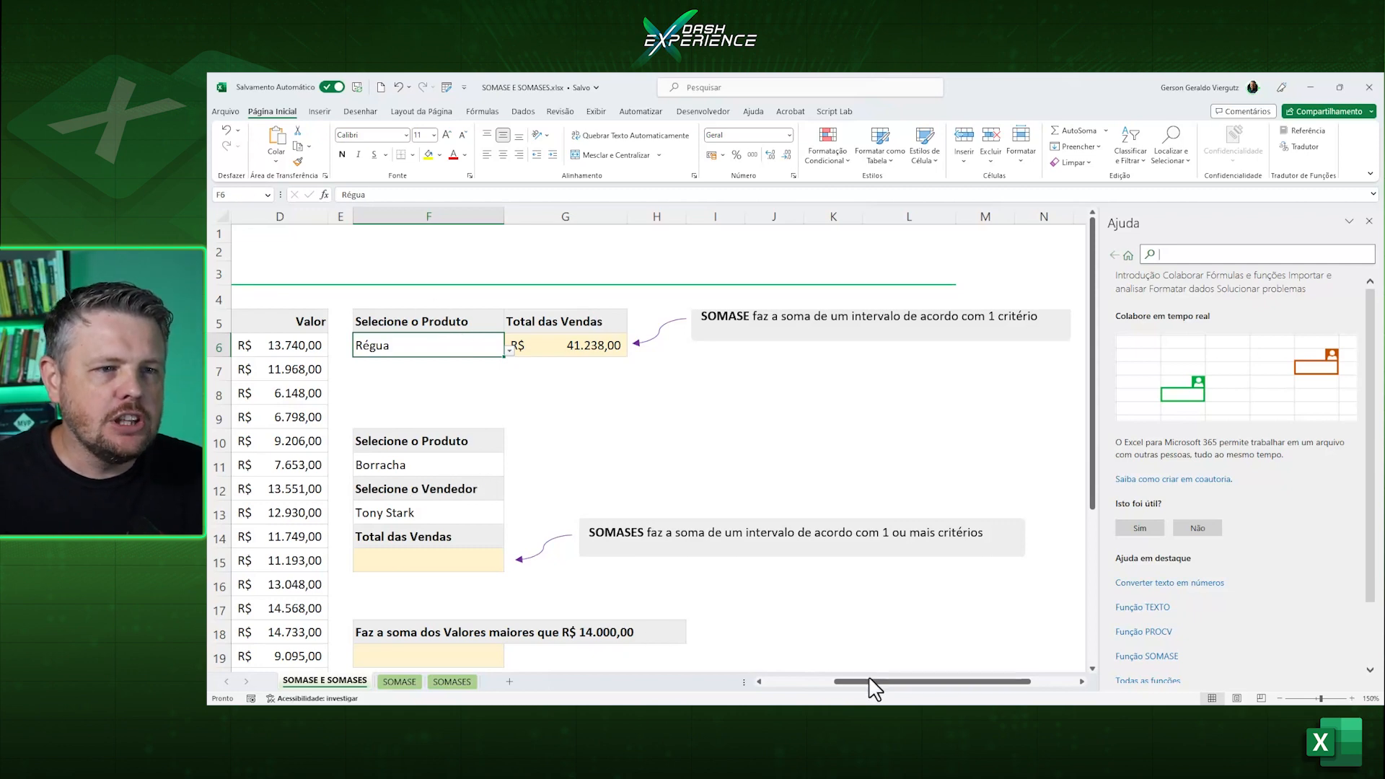
left_click_drag(876, 689, 779, 685)
left_click(1368, 221)
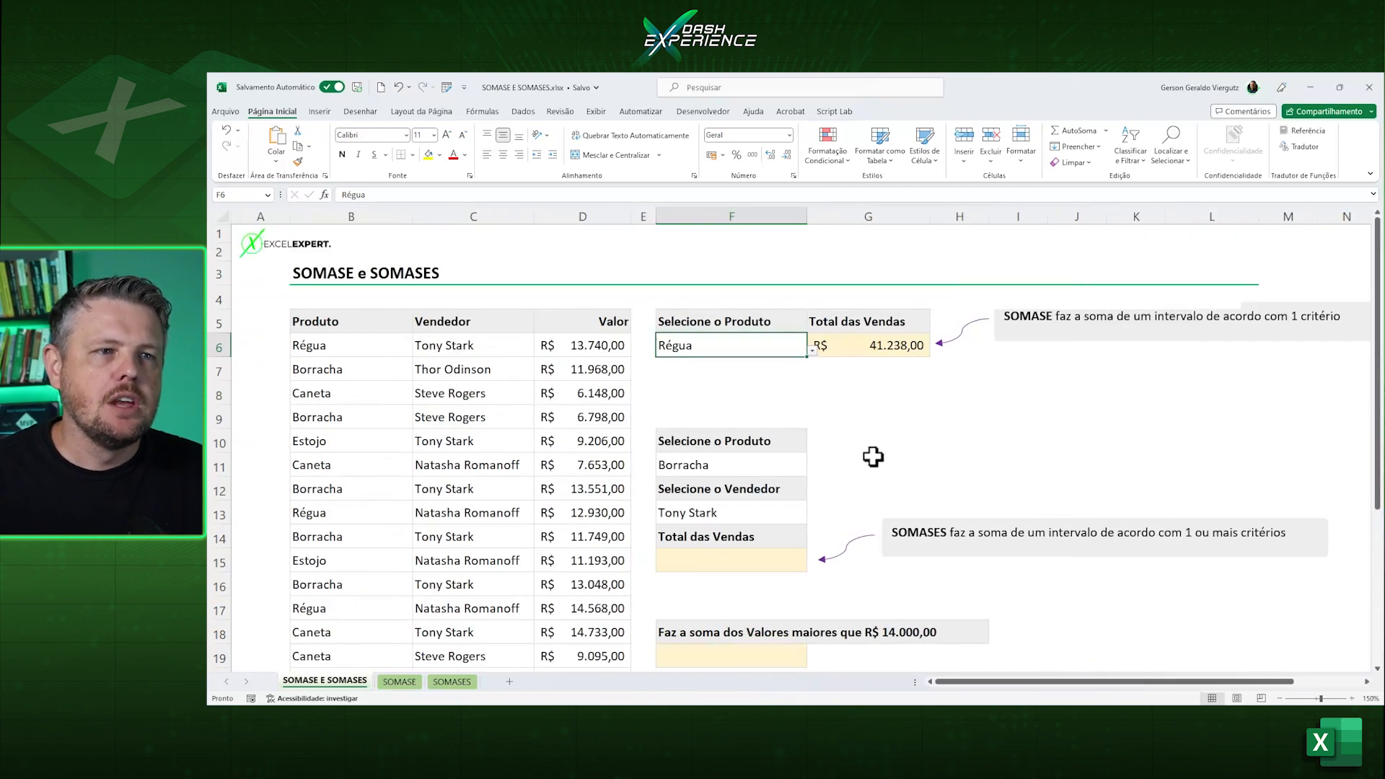
Examine the values in column D and the product and seller criteria in F11 and F13 for the second total.
left_click(873, 457)
scroll(849, 469, "down", 1)
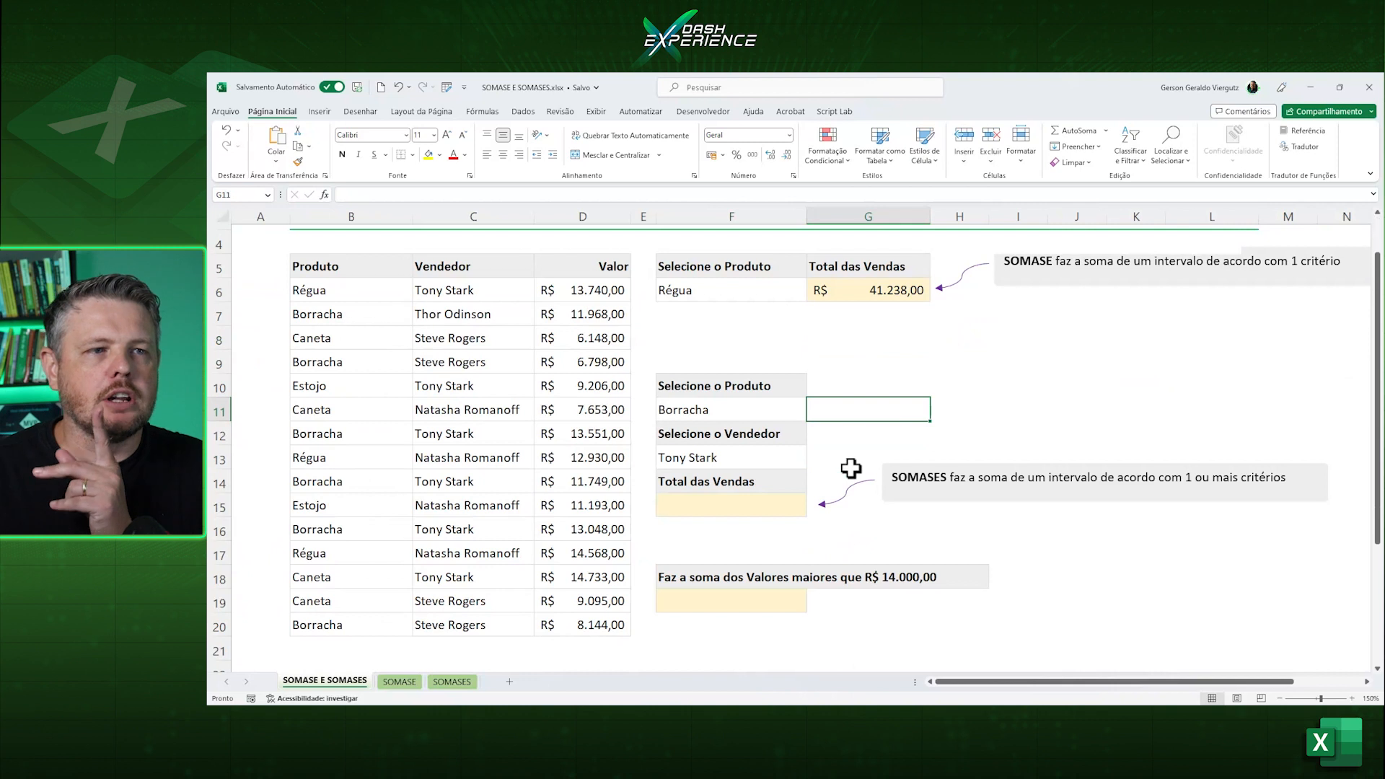
left_click_drag(602, 290, 615, 618)
left_click(756, 420)
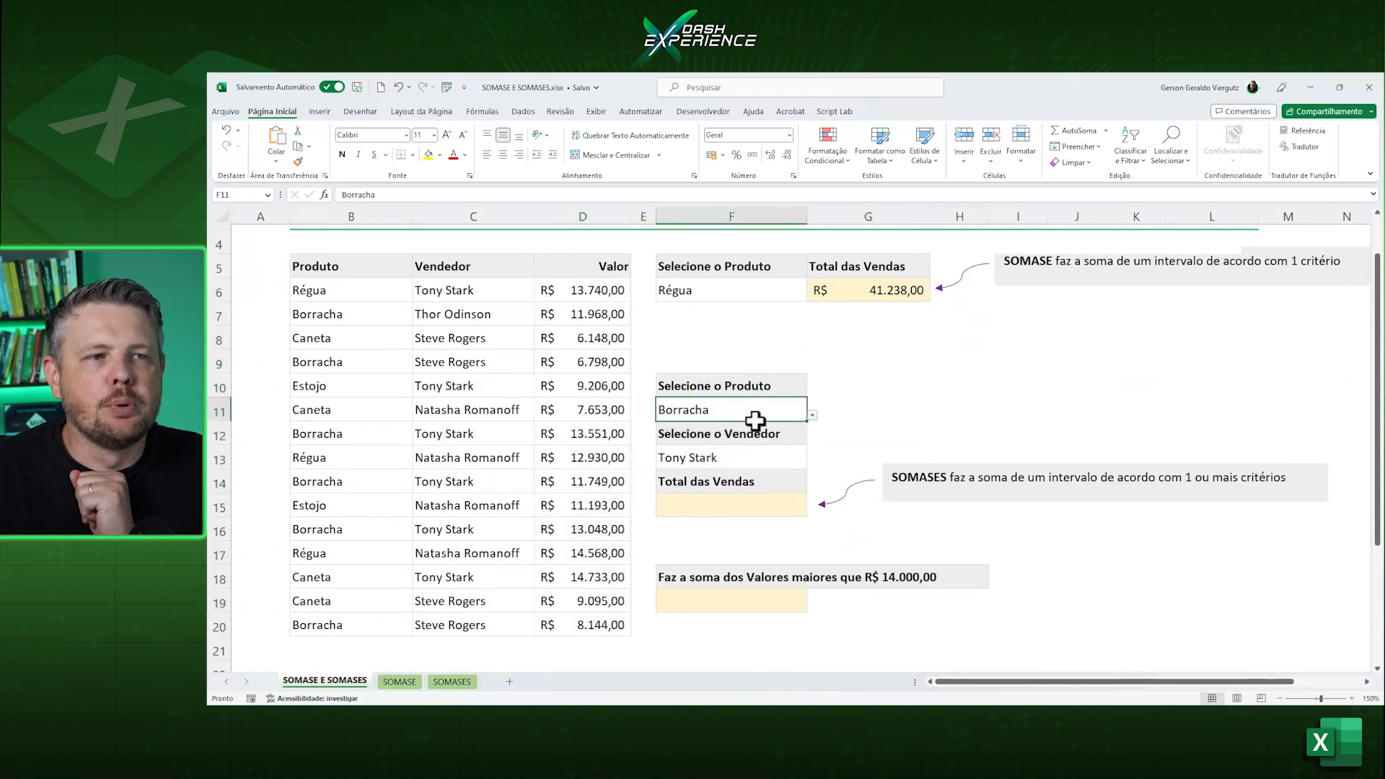
left_click(722, 457)
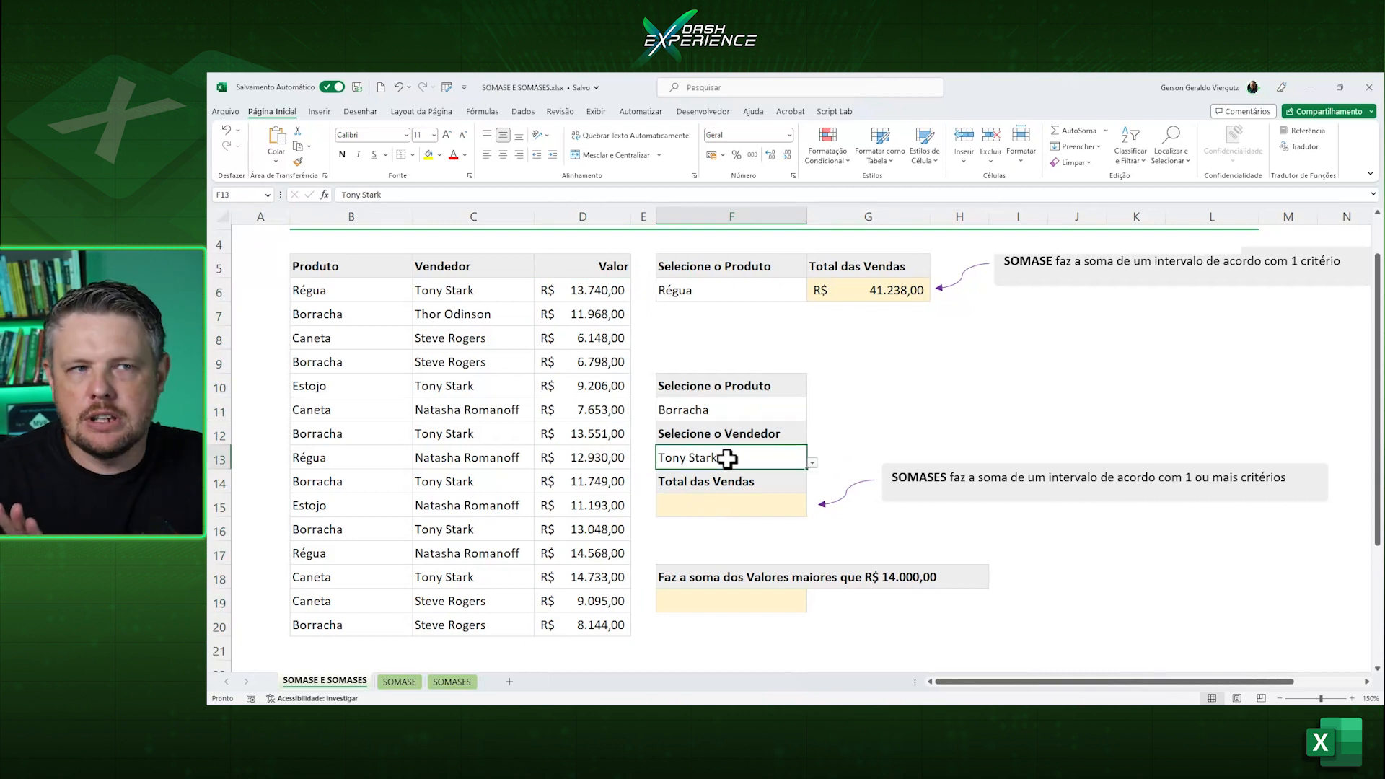
left_click(736, 409)
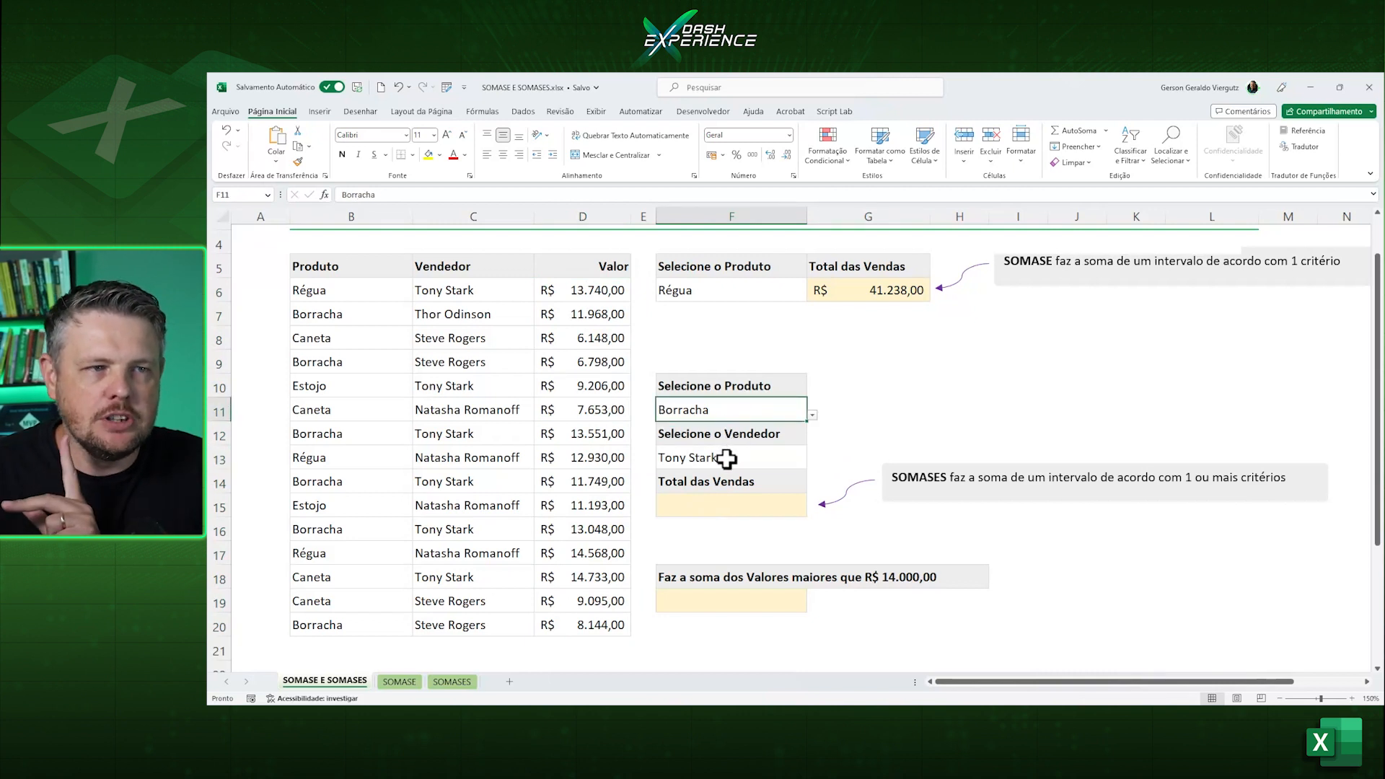
left_click(726, 458)
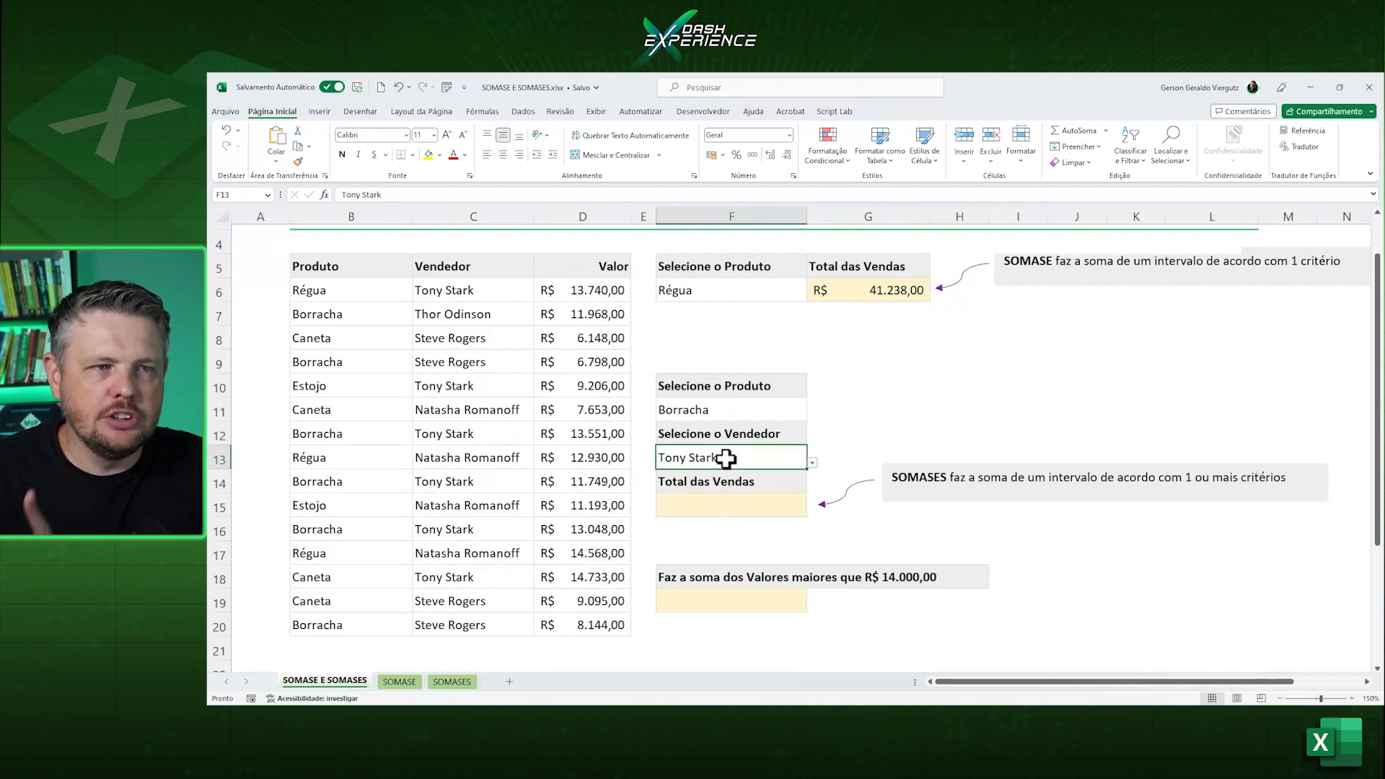
Start a SOMASES formula in F15 with the value column D6:D20 as the sum range.
left_click(713, 509)
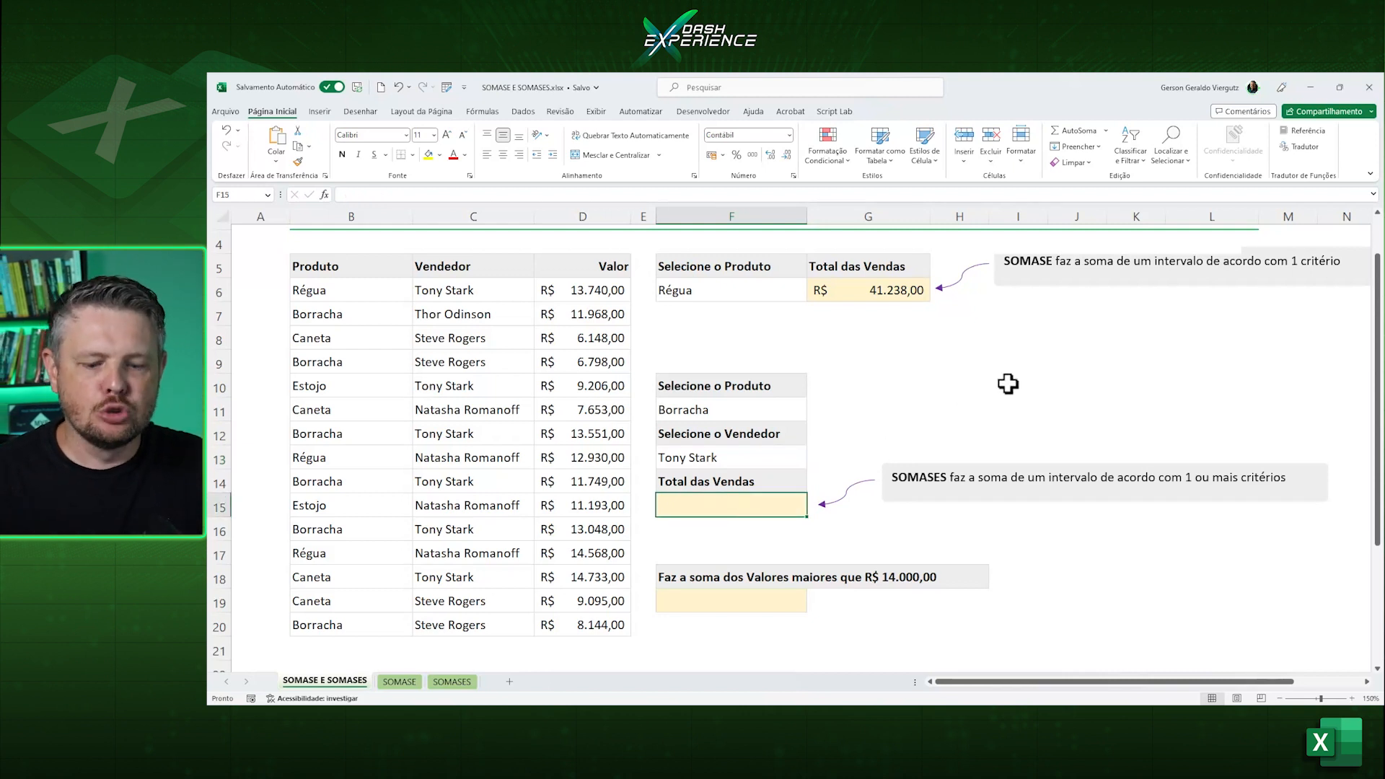
type("=somase")
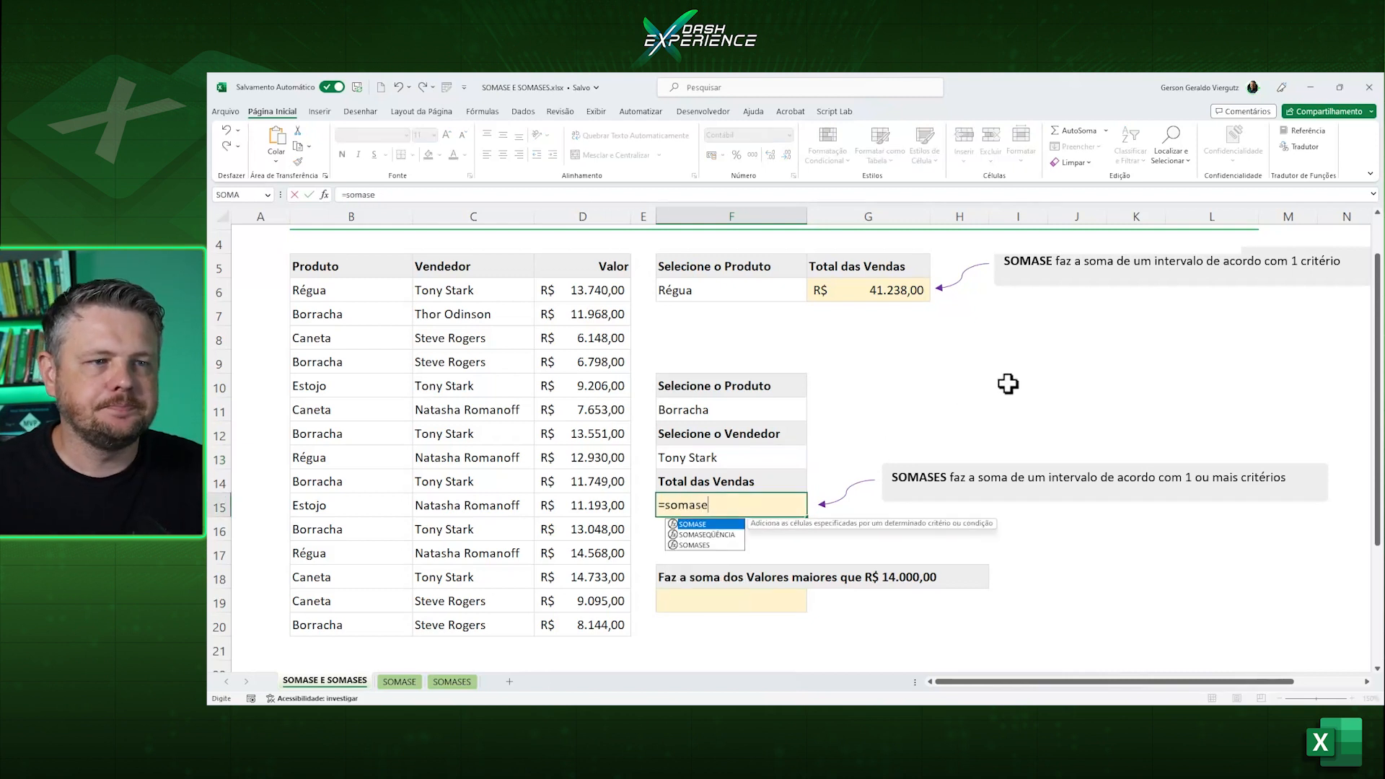
key("Down")
key("Down")
key("Tab")
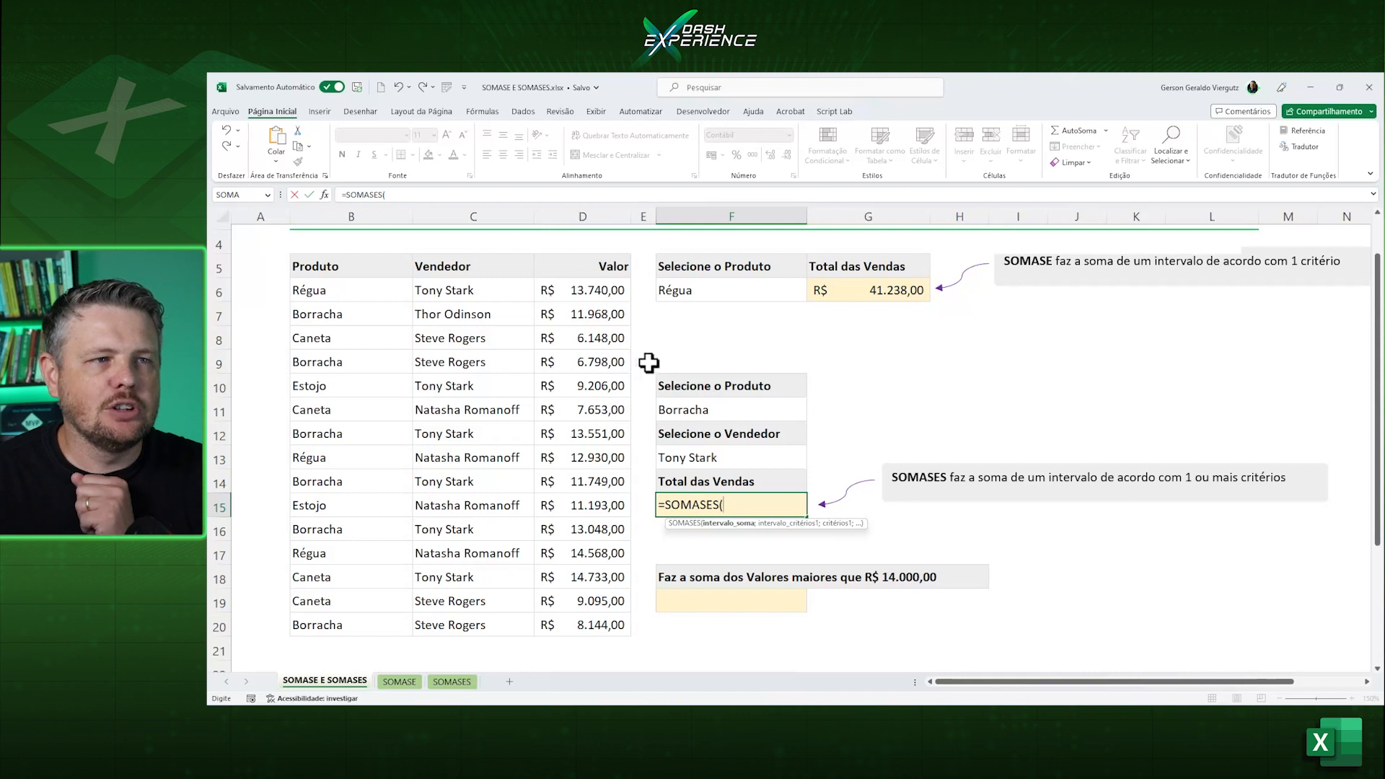
left_click_drag(588, 292, 602, 617)
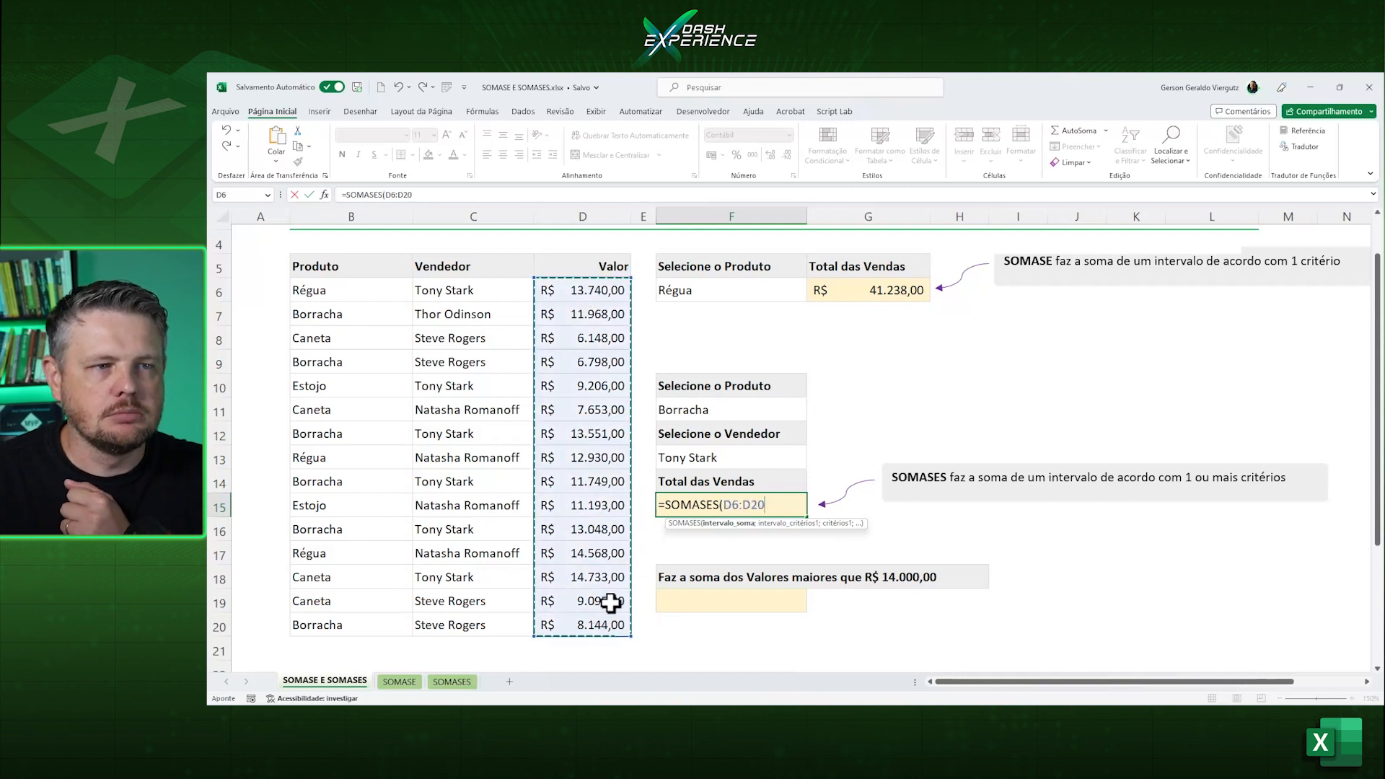
type(";")
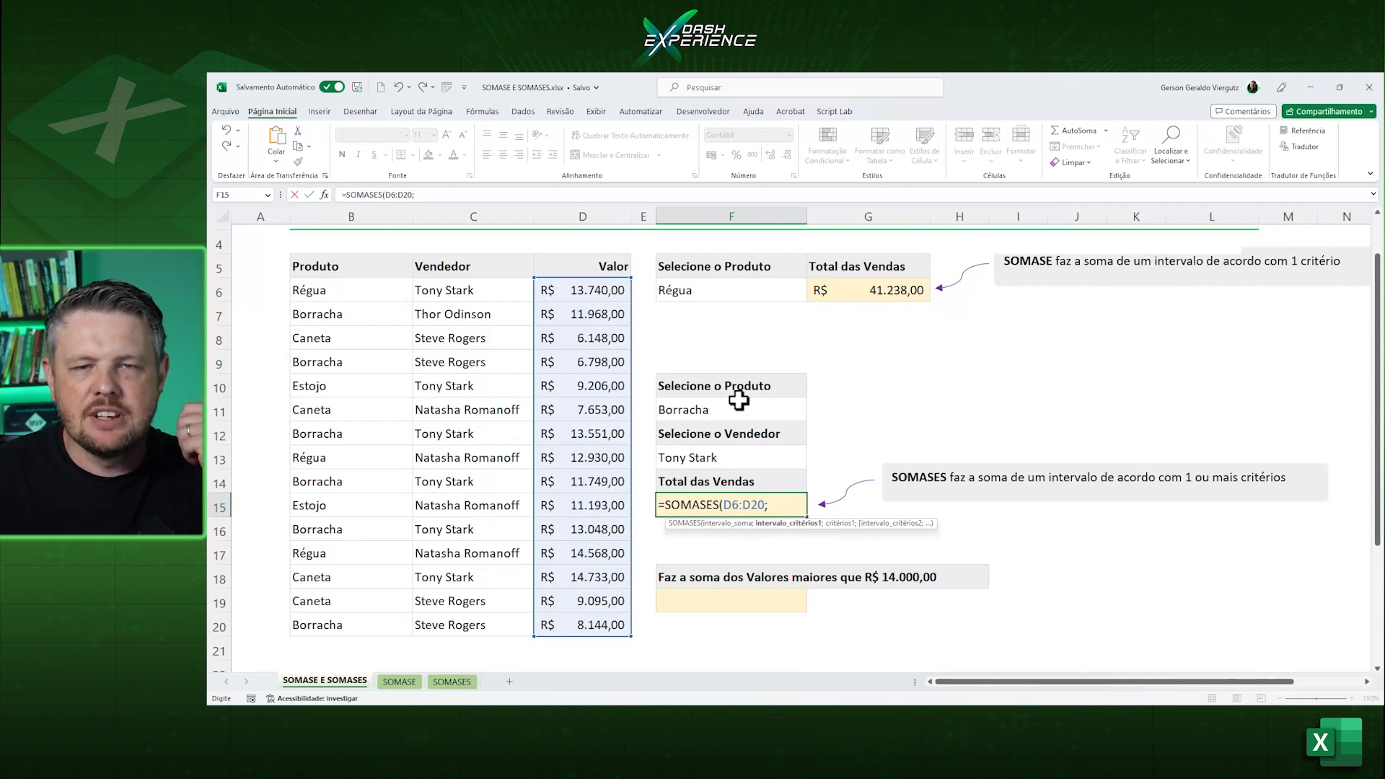
Add the product column B6:B20 as the first criteria range of the SOMASES formula, with F11 as its criterion.
left_click_drag(349, 293, 318, 618)
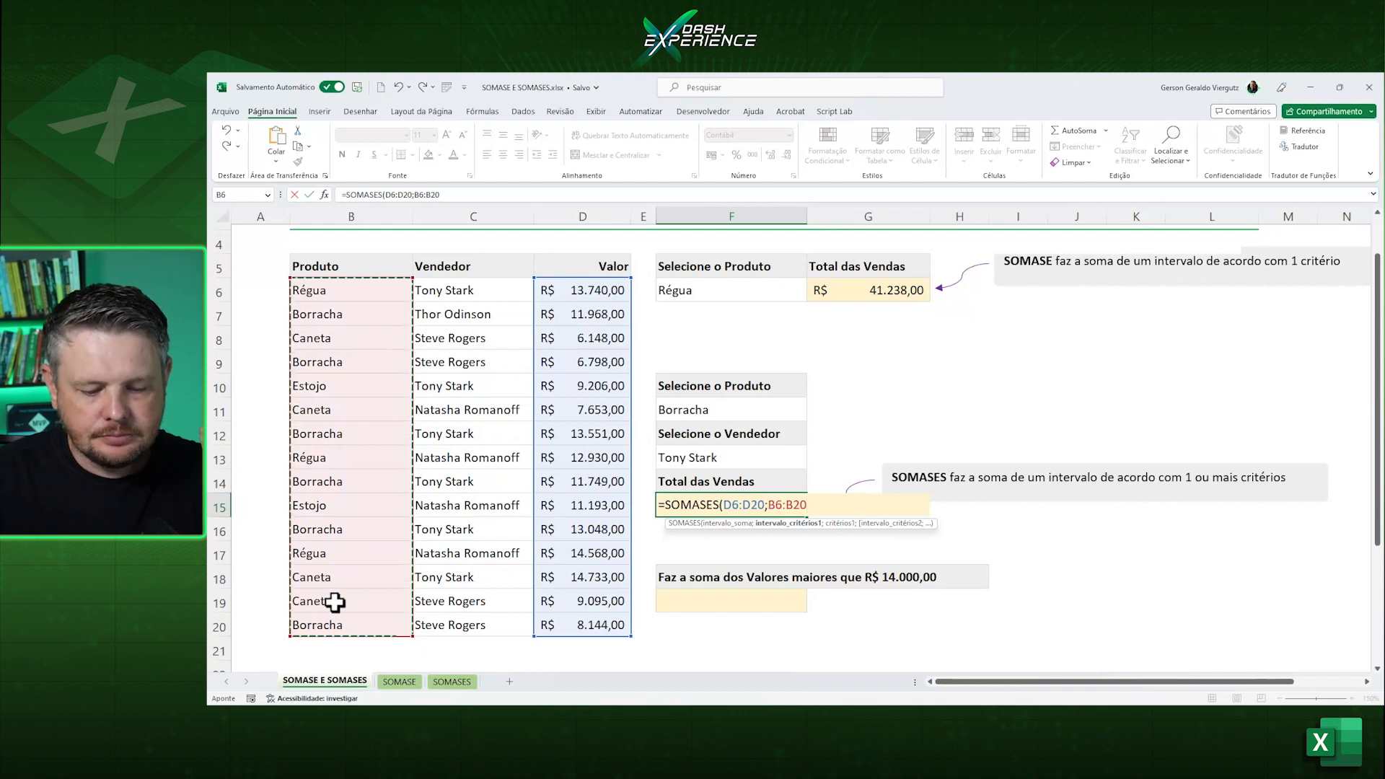
type(";")
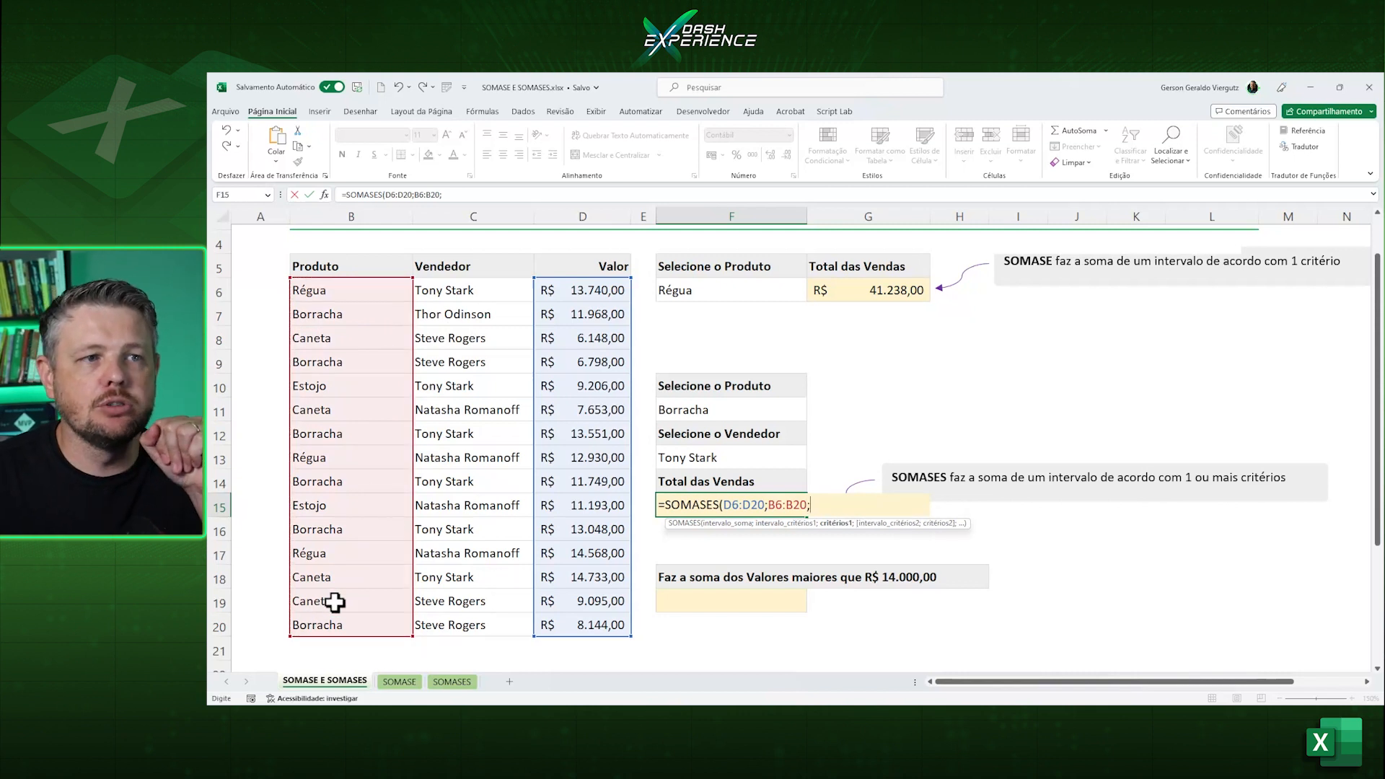
left_click(728, 411)
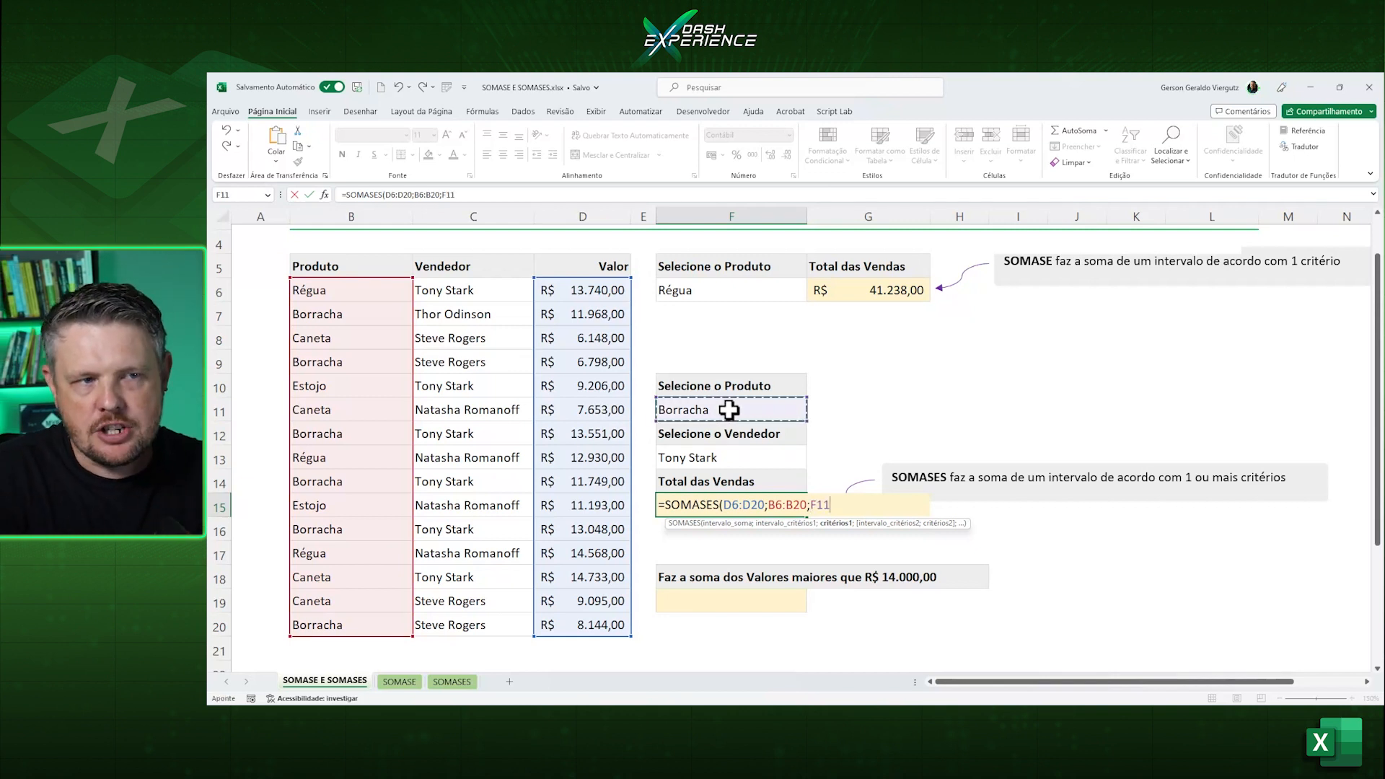
type(";")
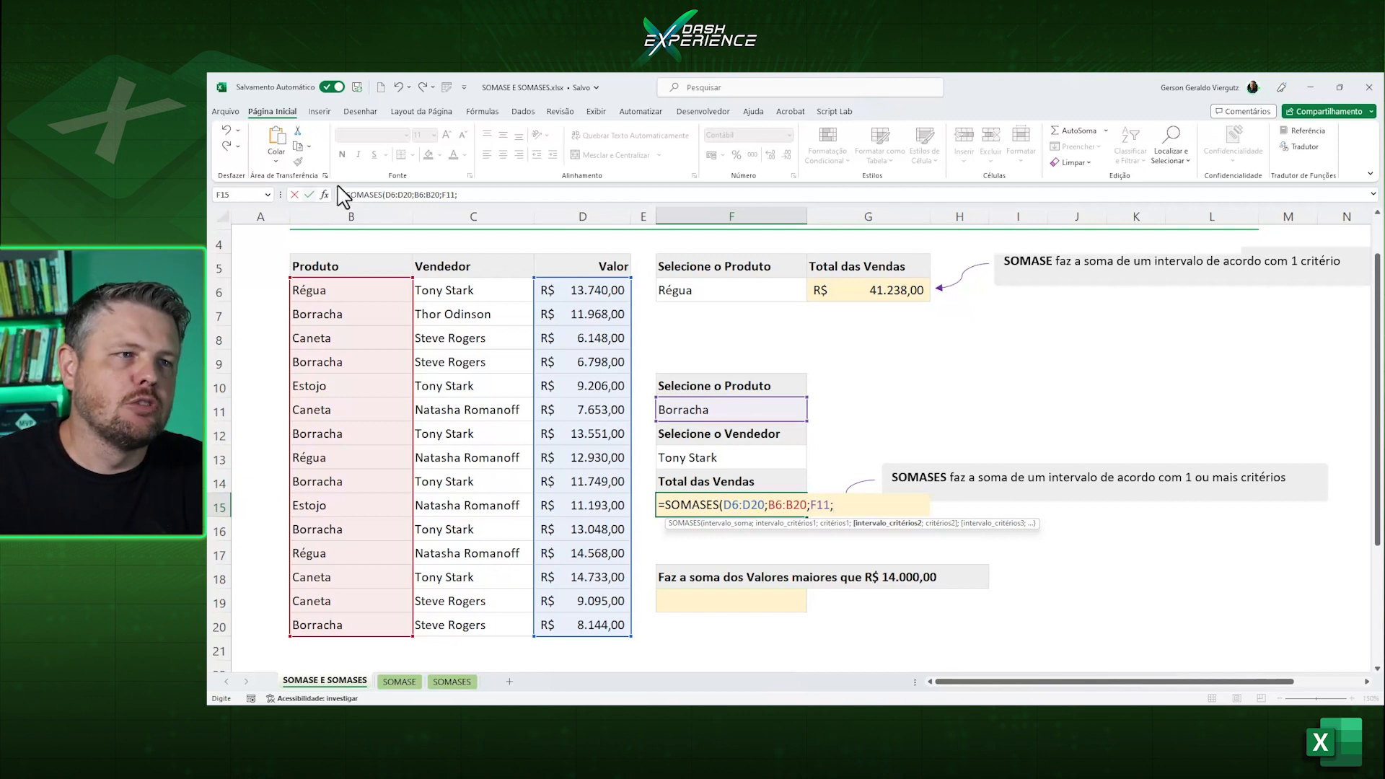
Complete the SOMASES formula with the seller column C6:C20 as the second criteria range and F13 as its criterion.
left_click_drag(455, 288, 459, 619)
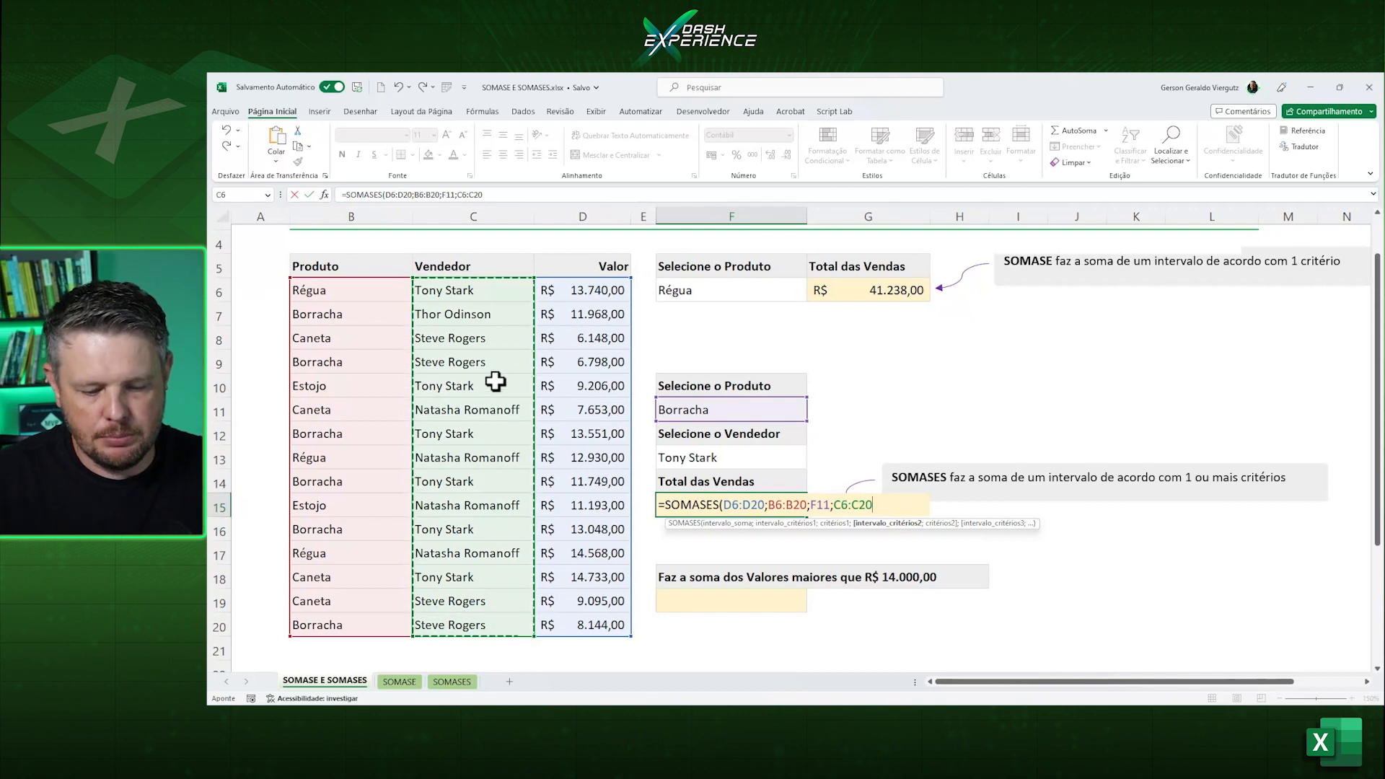
type(";")
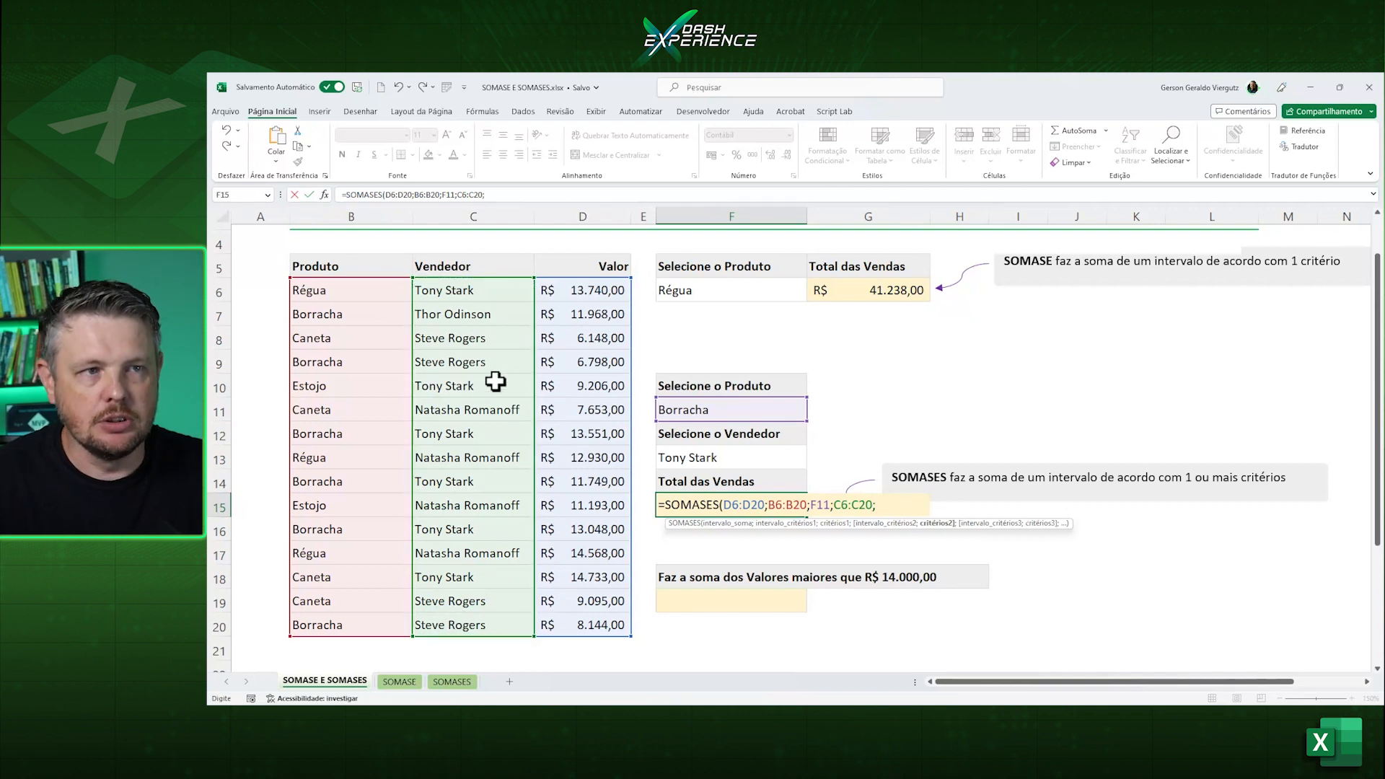
left_click(722, 456)
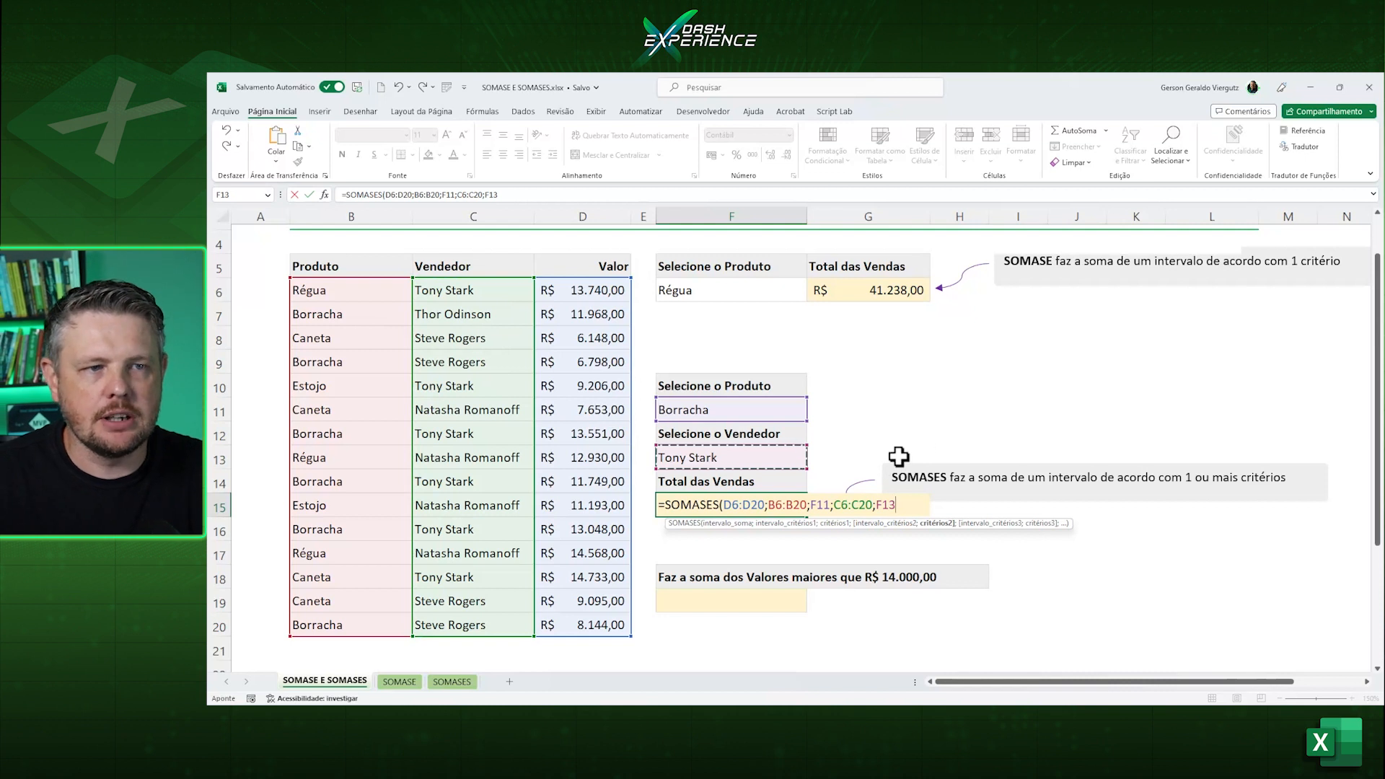
type(")")
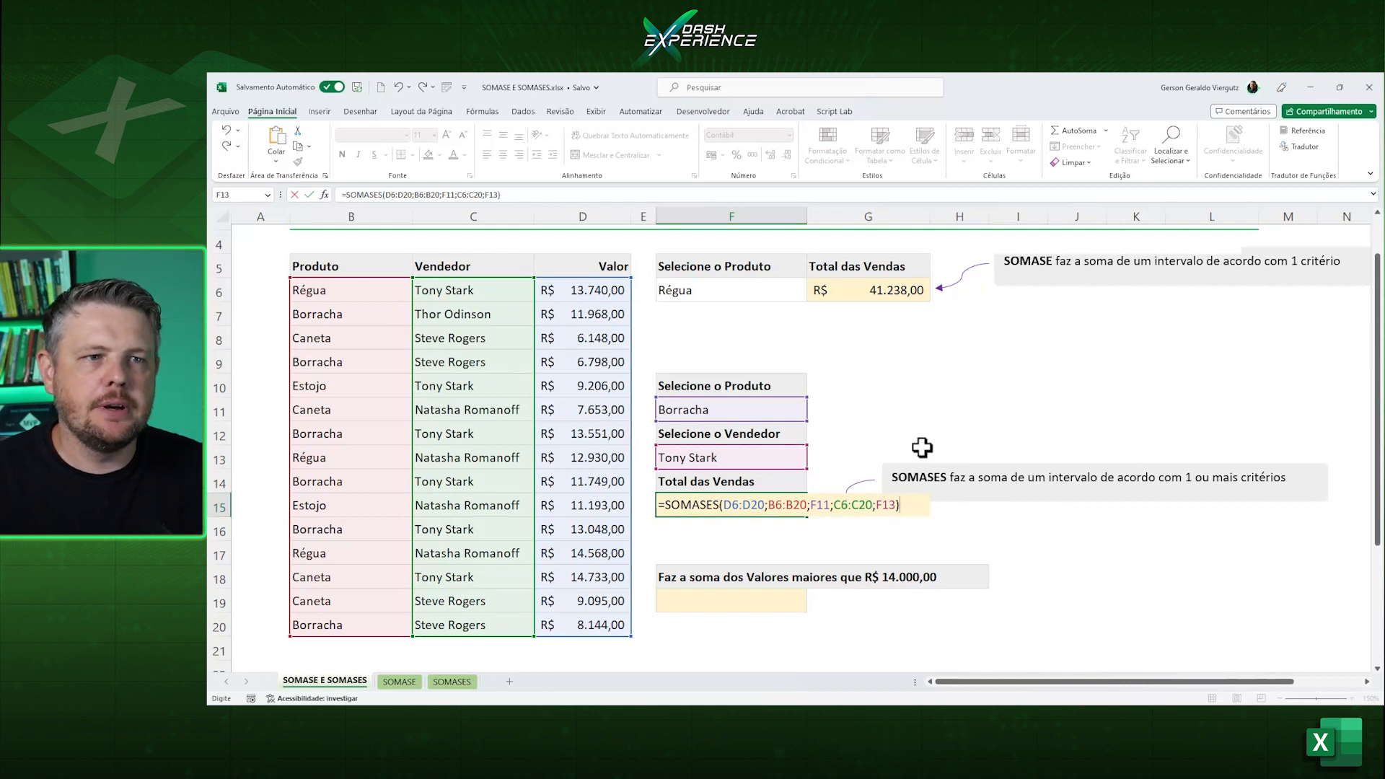
key("Return")
Review the SOMASES total in F15 against the product in F11 and the seller in F13.
left_click(756, 507)
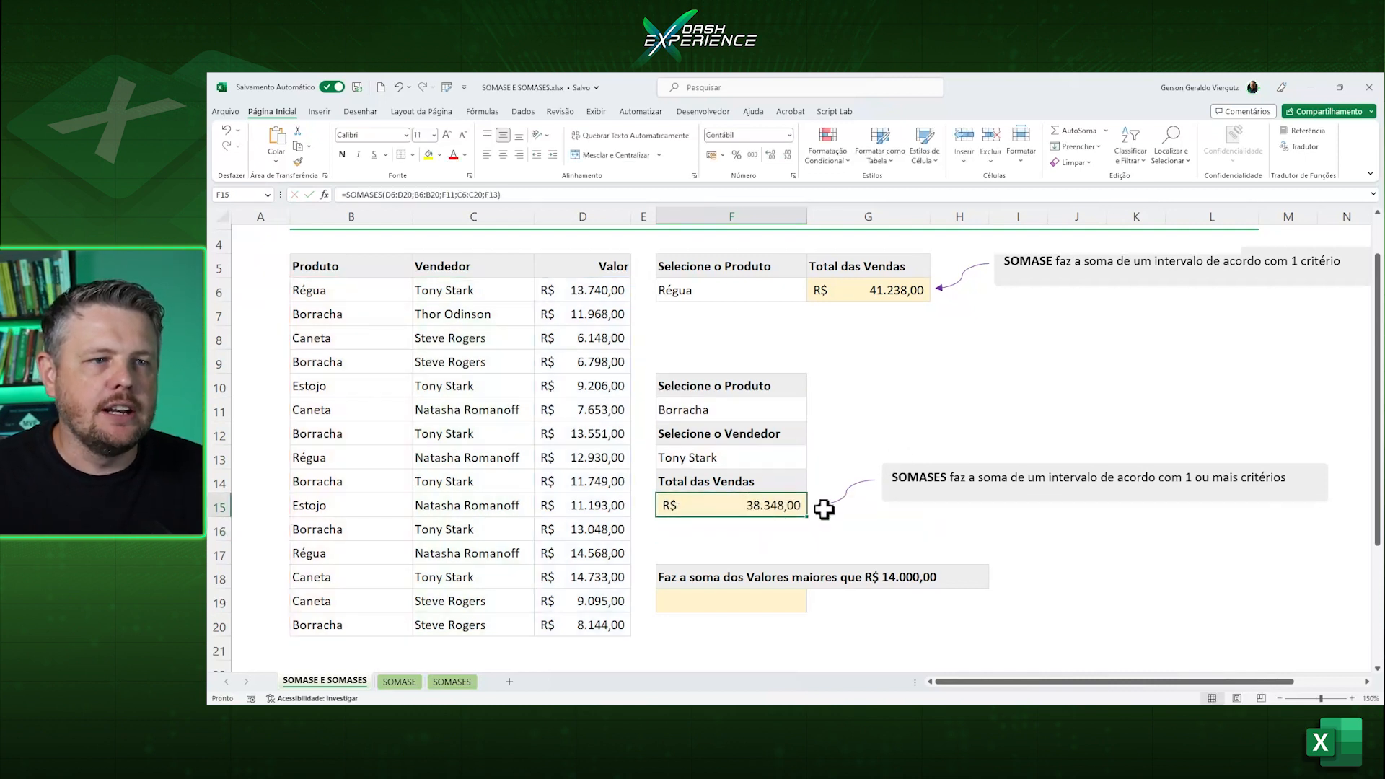
left_click(724, 410)
left_click(723, 456)
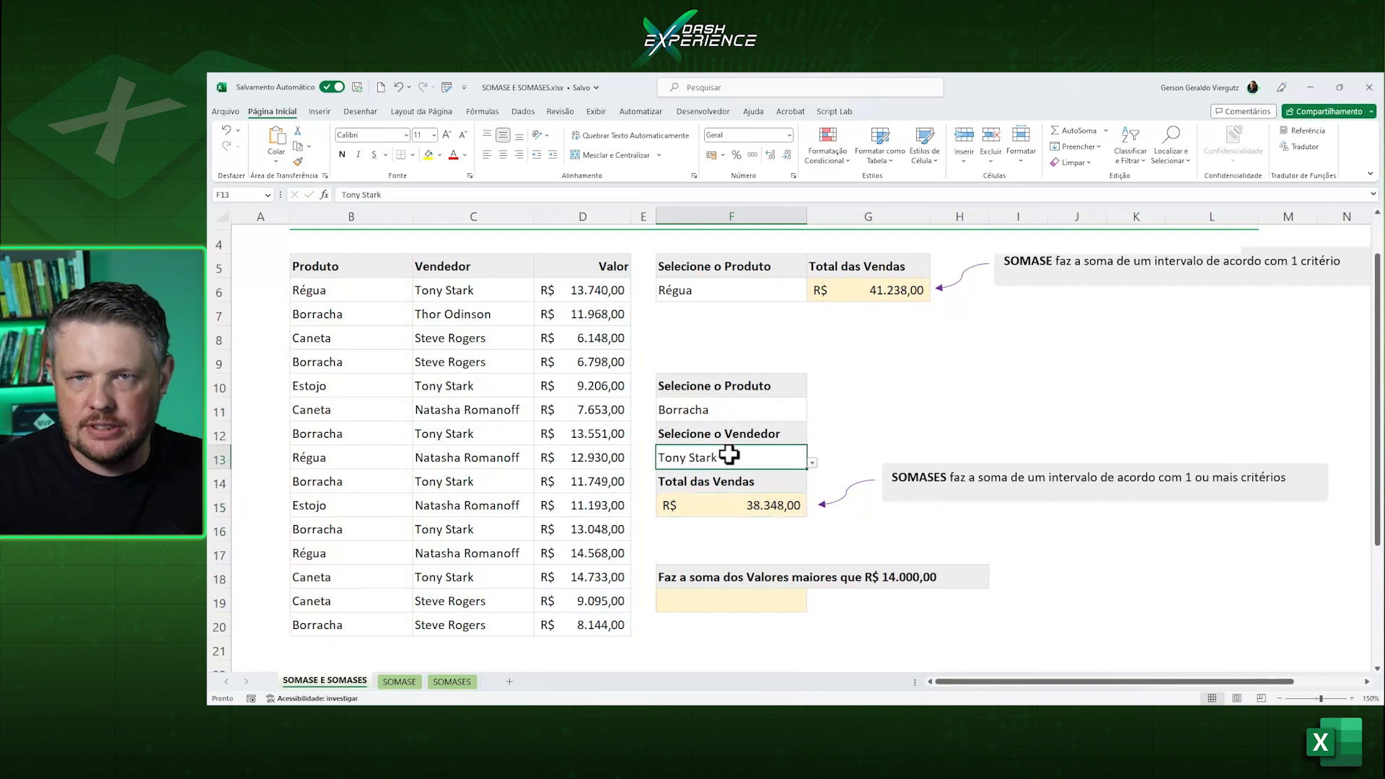
left_click(736, 504)
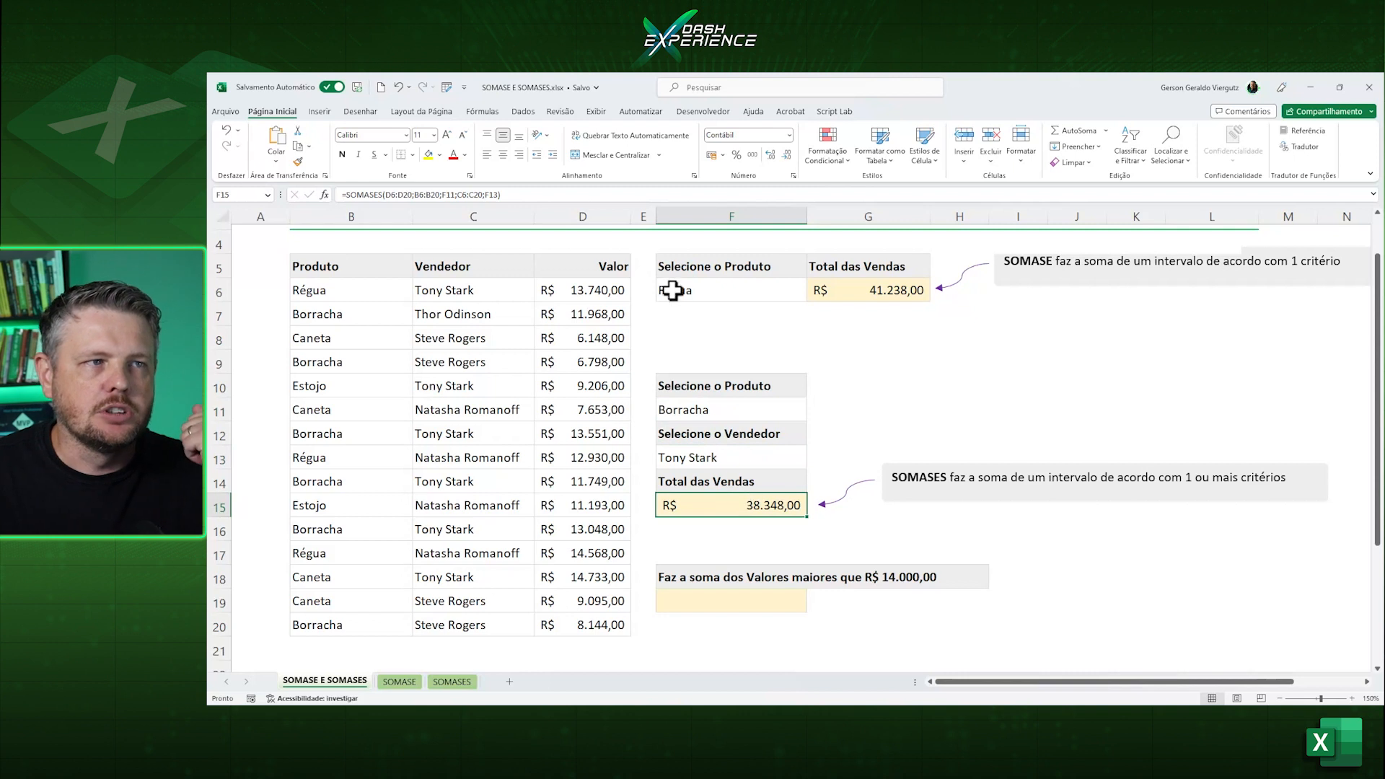
Select Régua as the product in F11 and check the updated SOMASES total in F15.
left_click(507, 200)
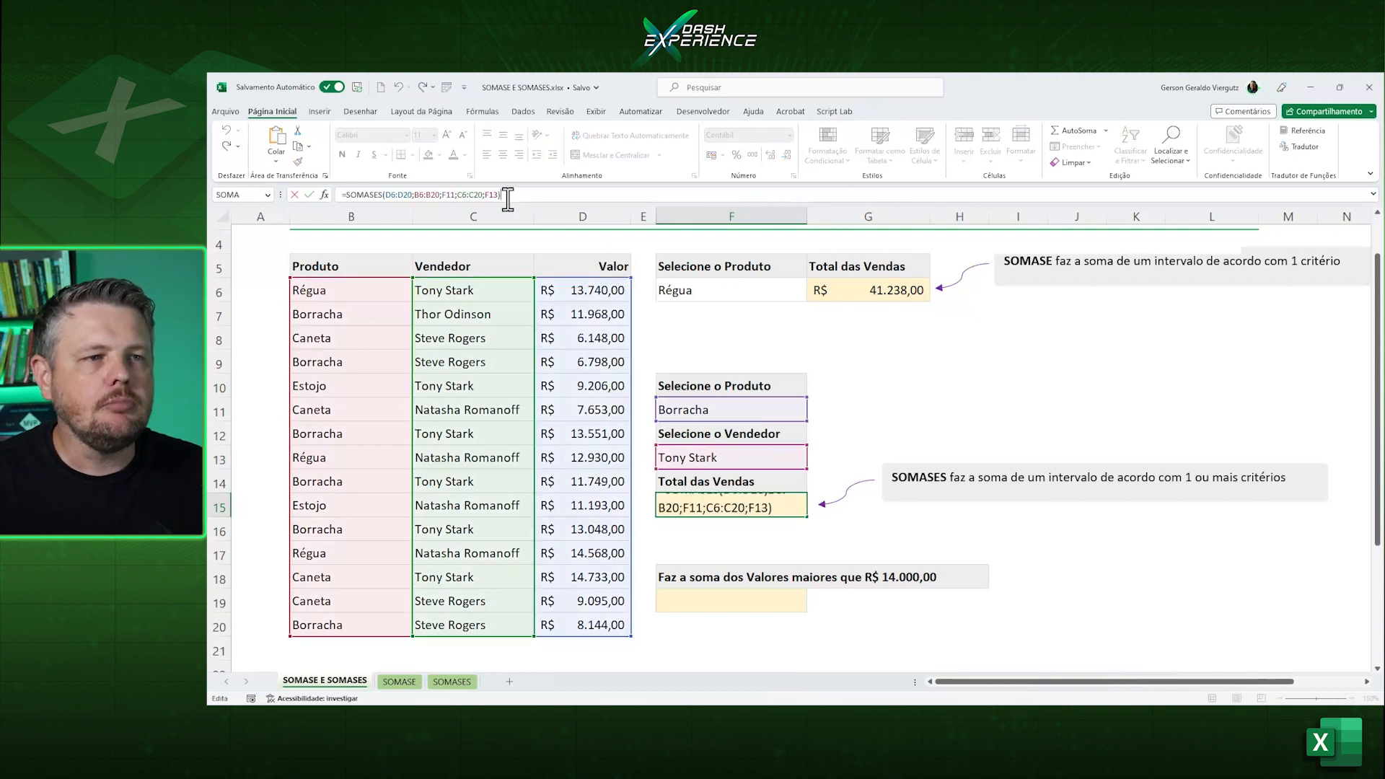
key("Escape")
left_click(742, 402)
left_click(811, 416)
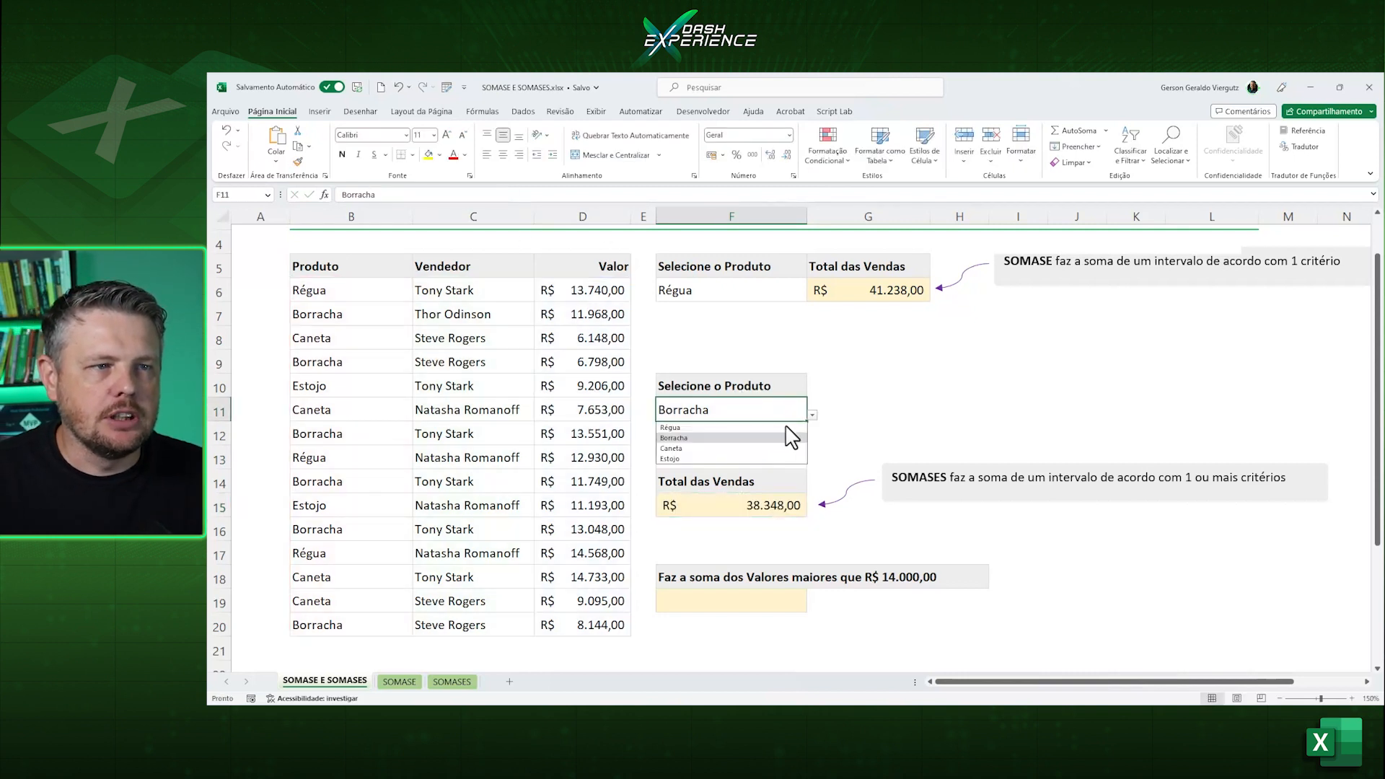
left_click(779, 428)
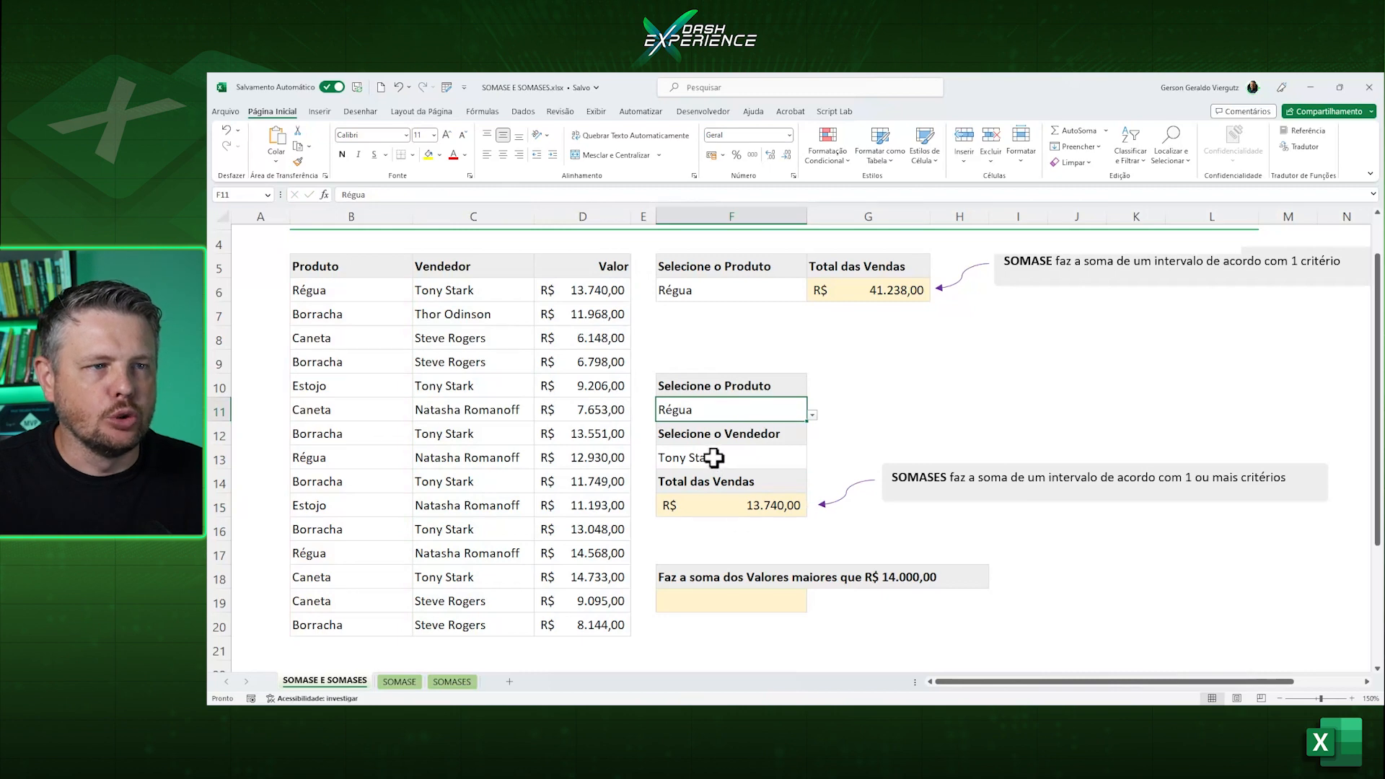
left_click(751, 504)
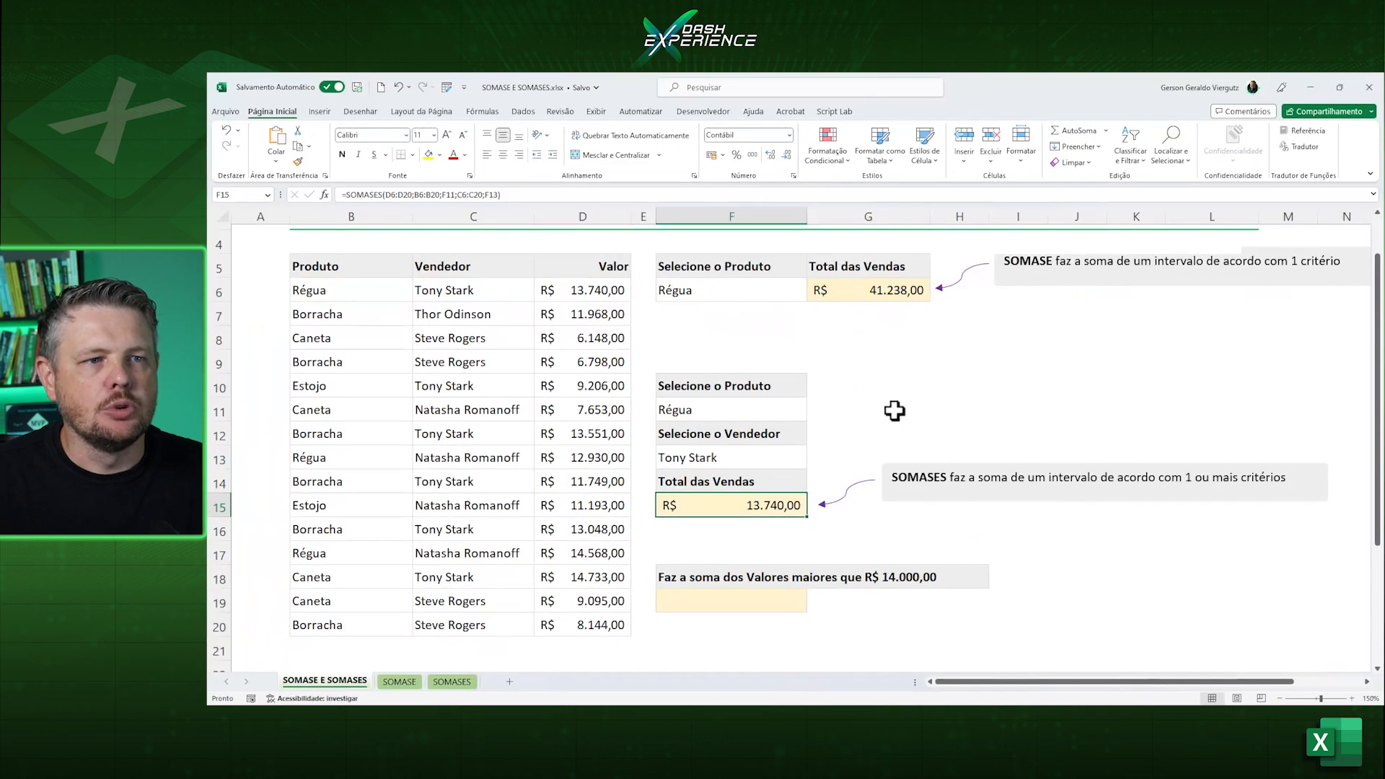
left_click(895, 410)
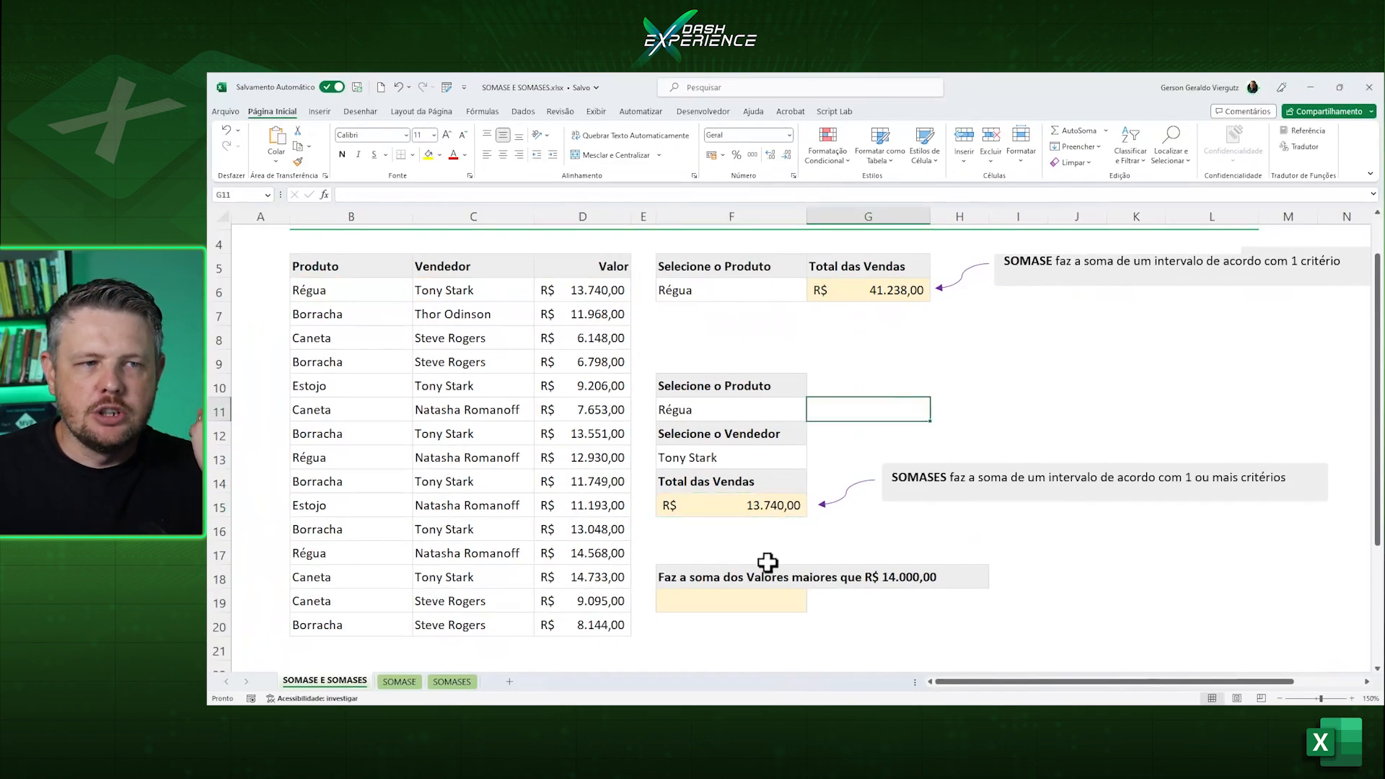
Start a SOMASE formula in F19 with the value column D6:D20 as the range.
left_click(734, 602)
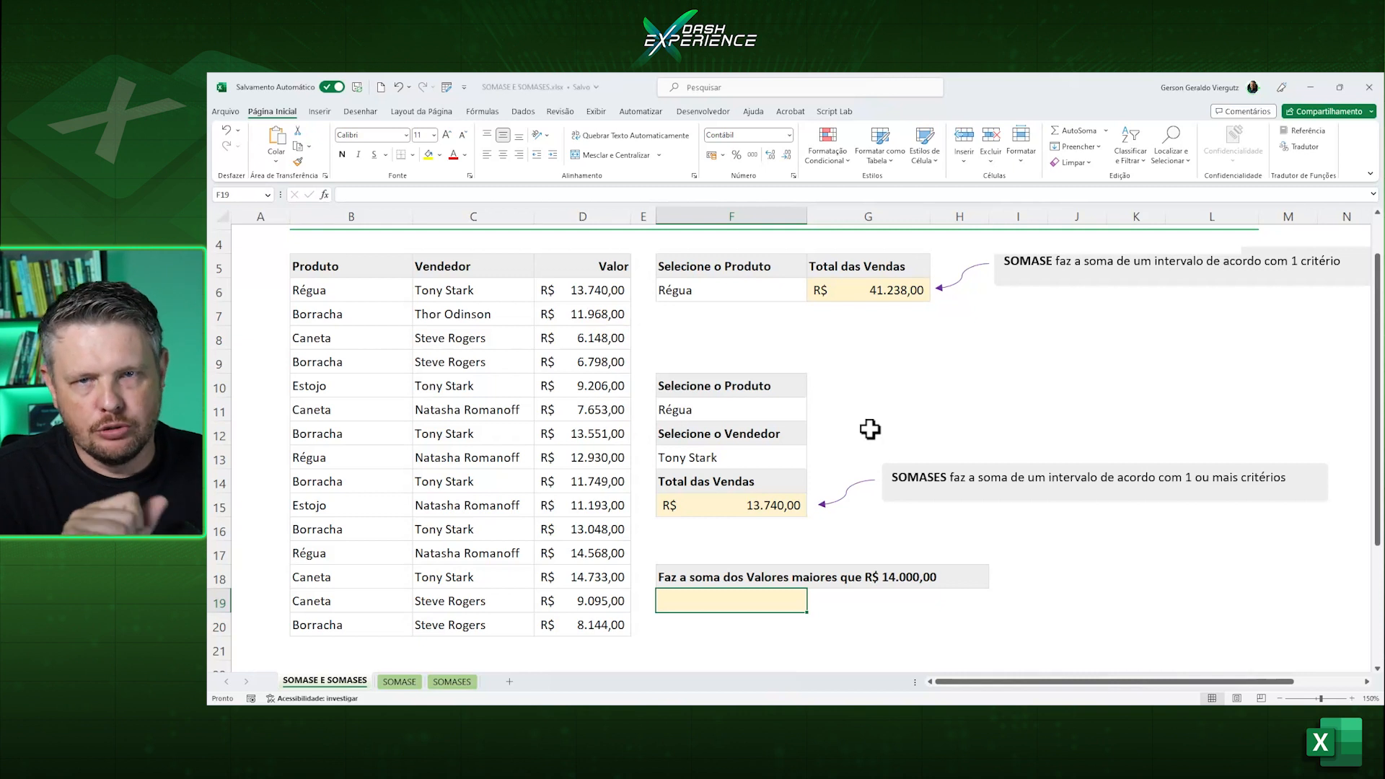
type("=sa")
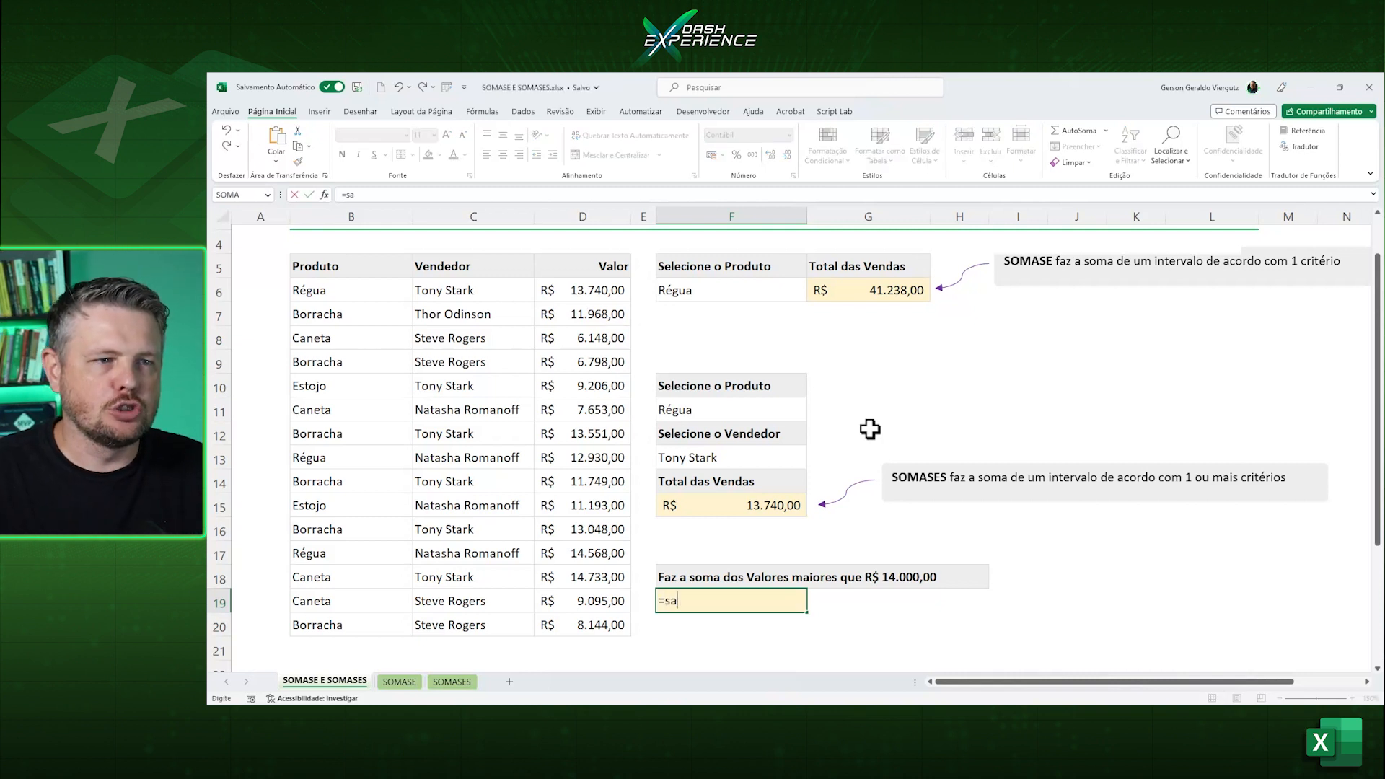
key("BackSpace")
type("oma")
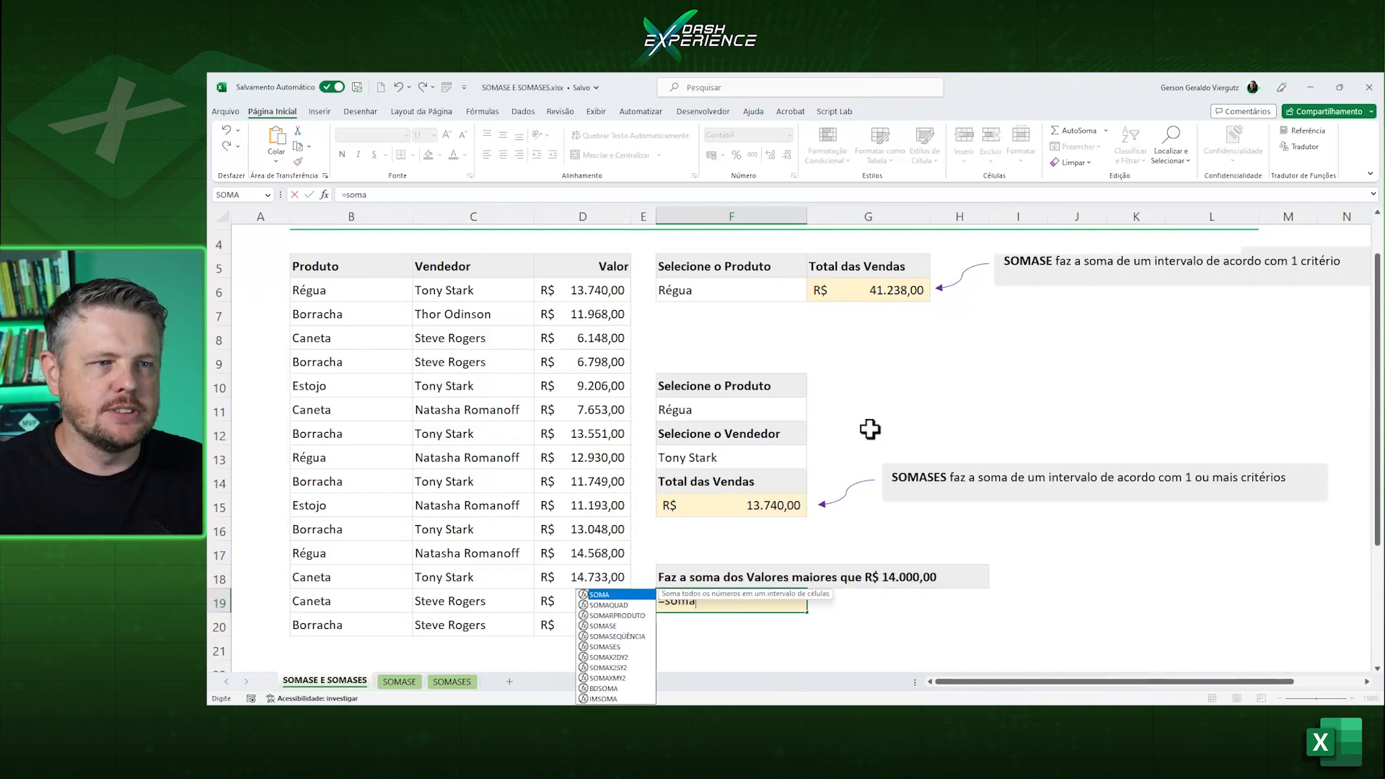
type("se")
key("Tab")
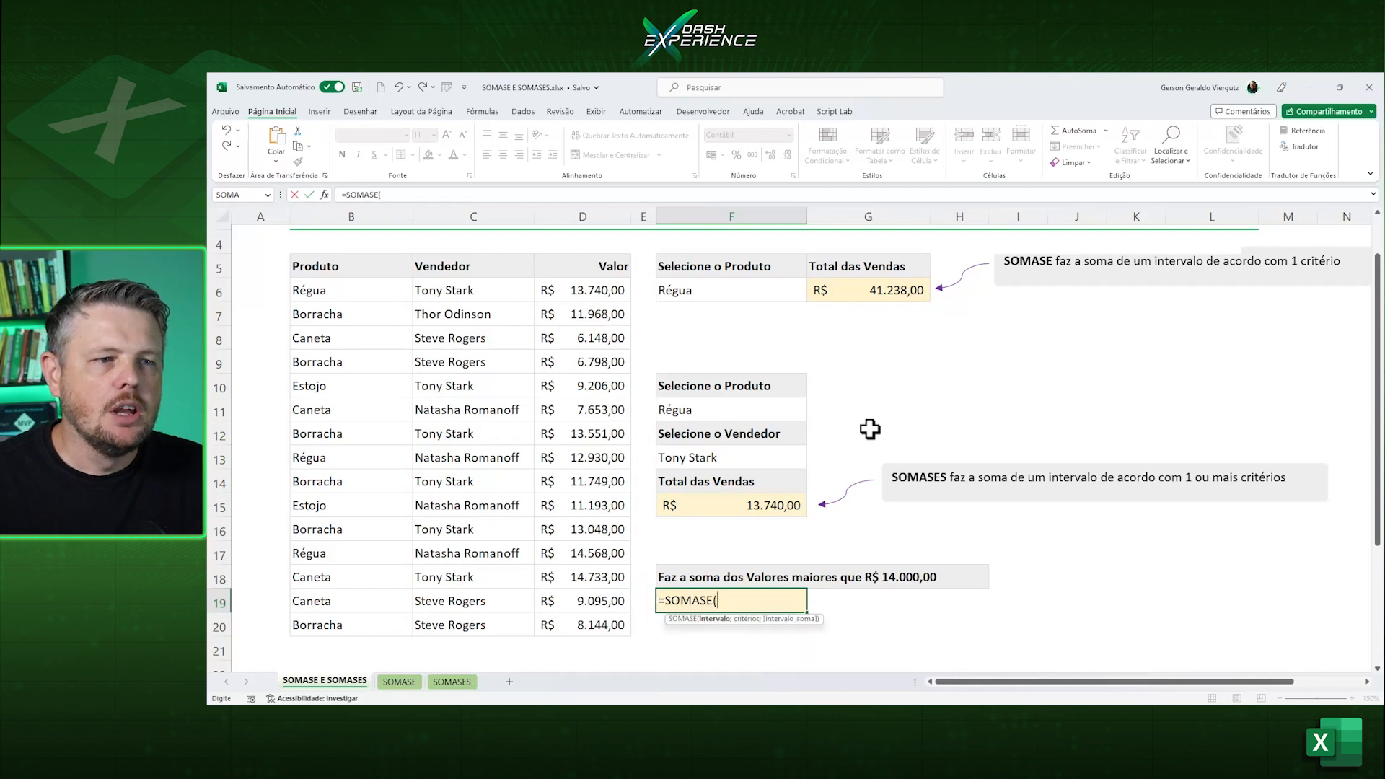
left_click_drag(590, 290, 597, 621)
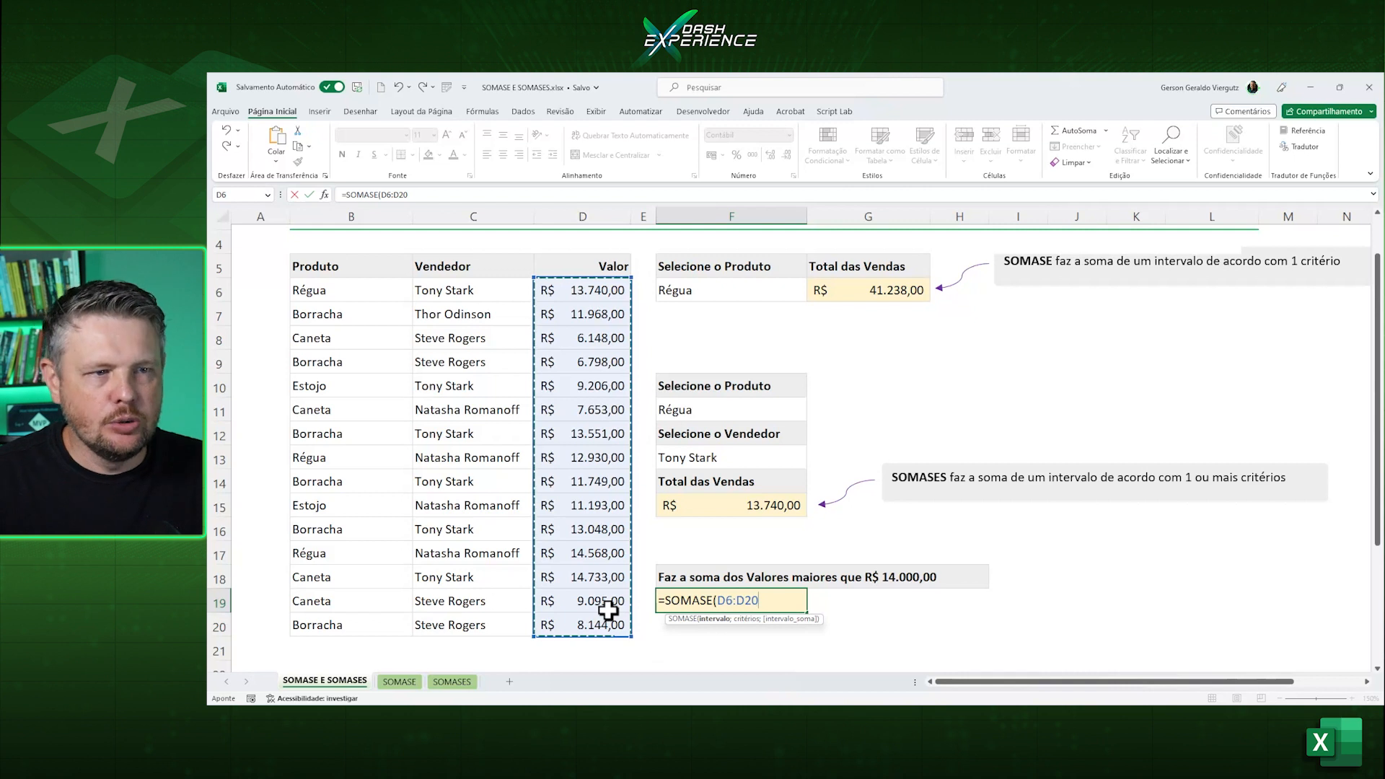
Complete the SOMASE formula in F19 with the criterion ">14000" and check its result against the values in D17:D18.
type(";\">140")
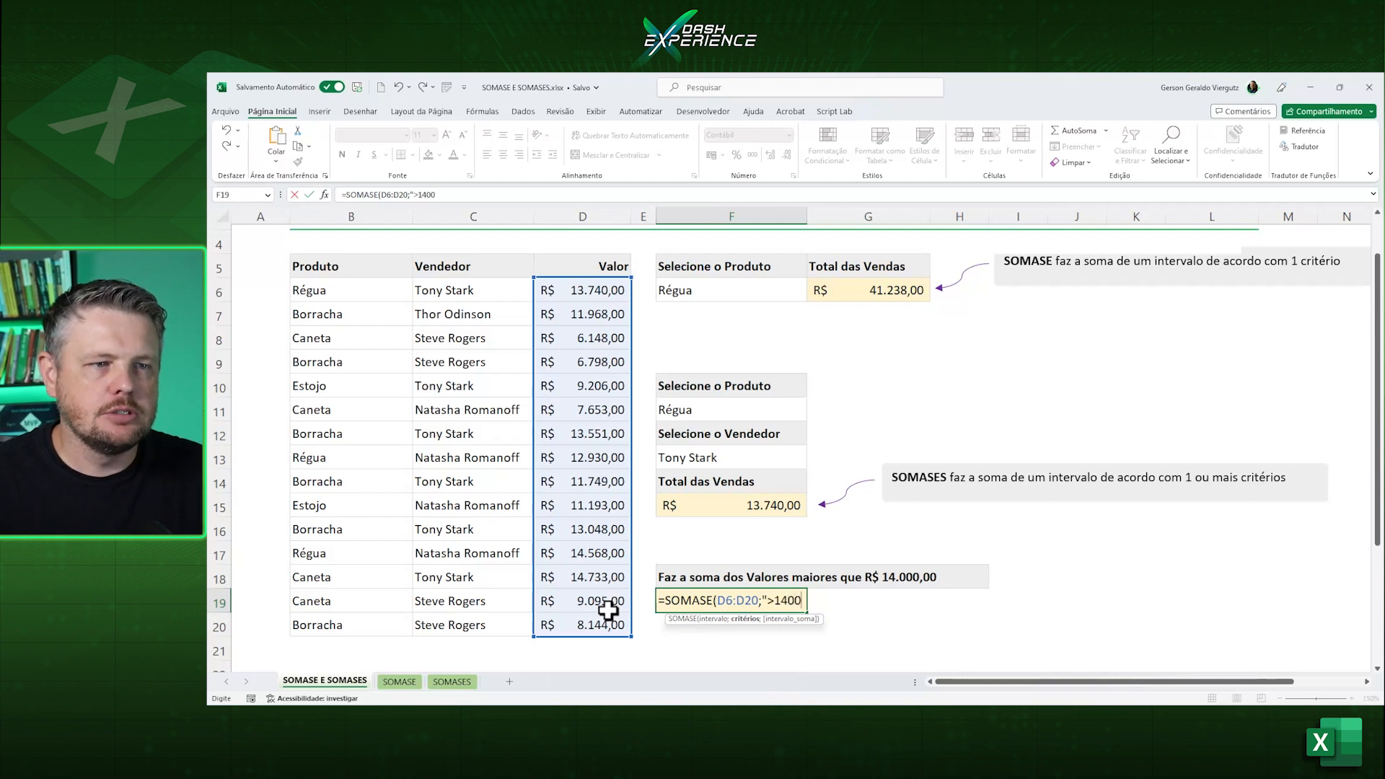
type("0")
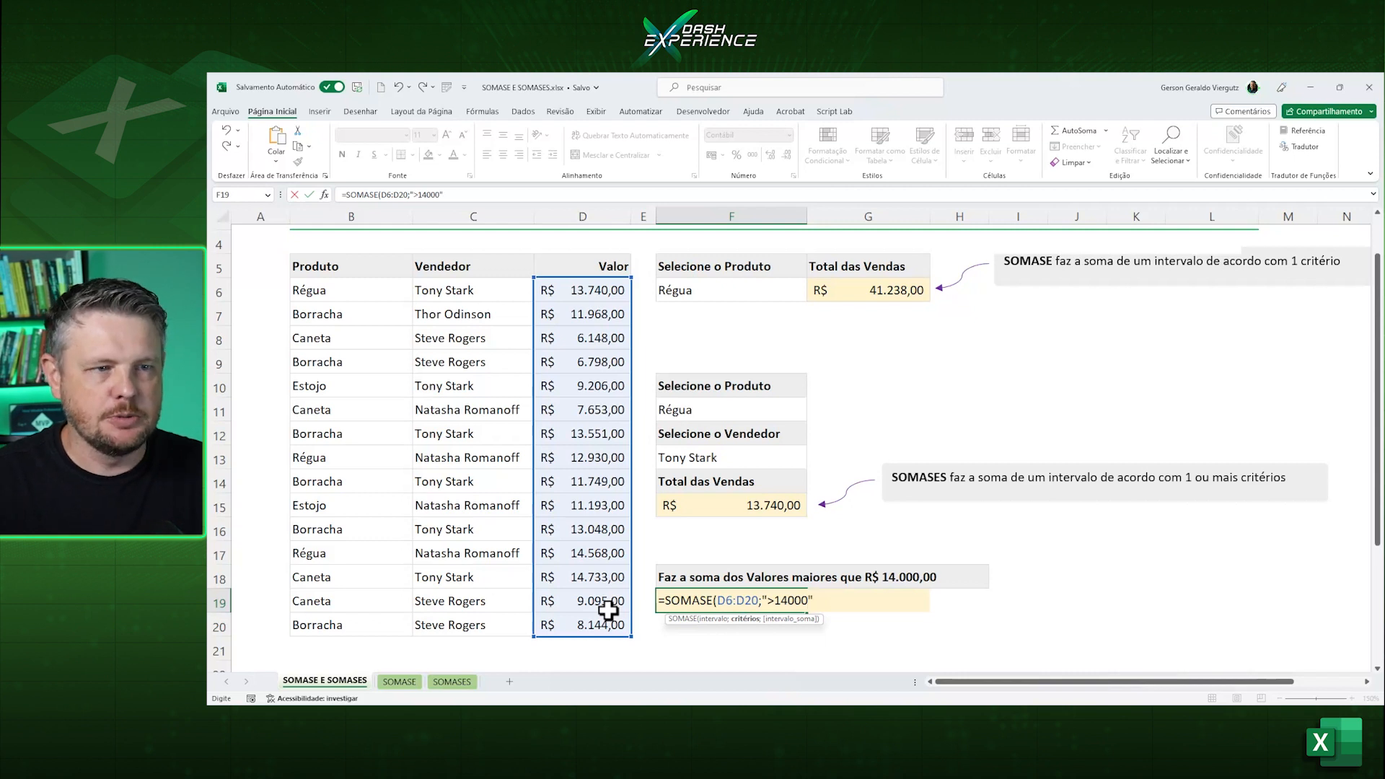
type("\")")
key("ctrl+Return")
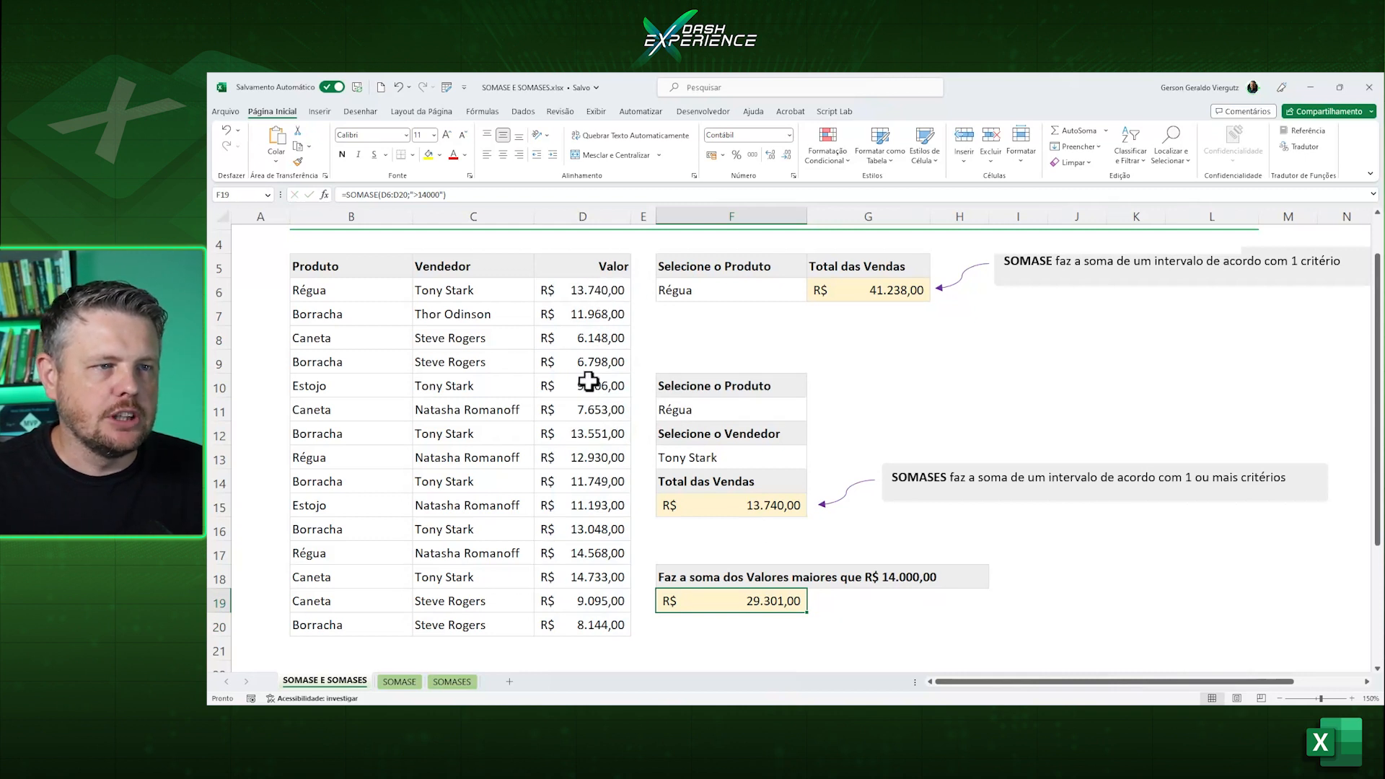
left_click_drag(593, 551, 583, 573)
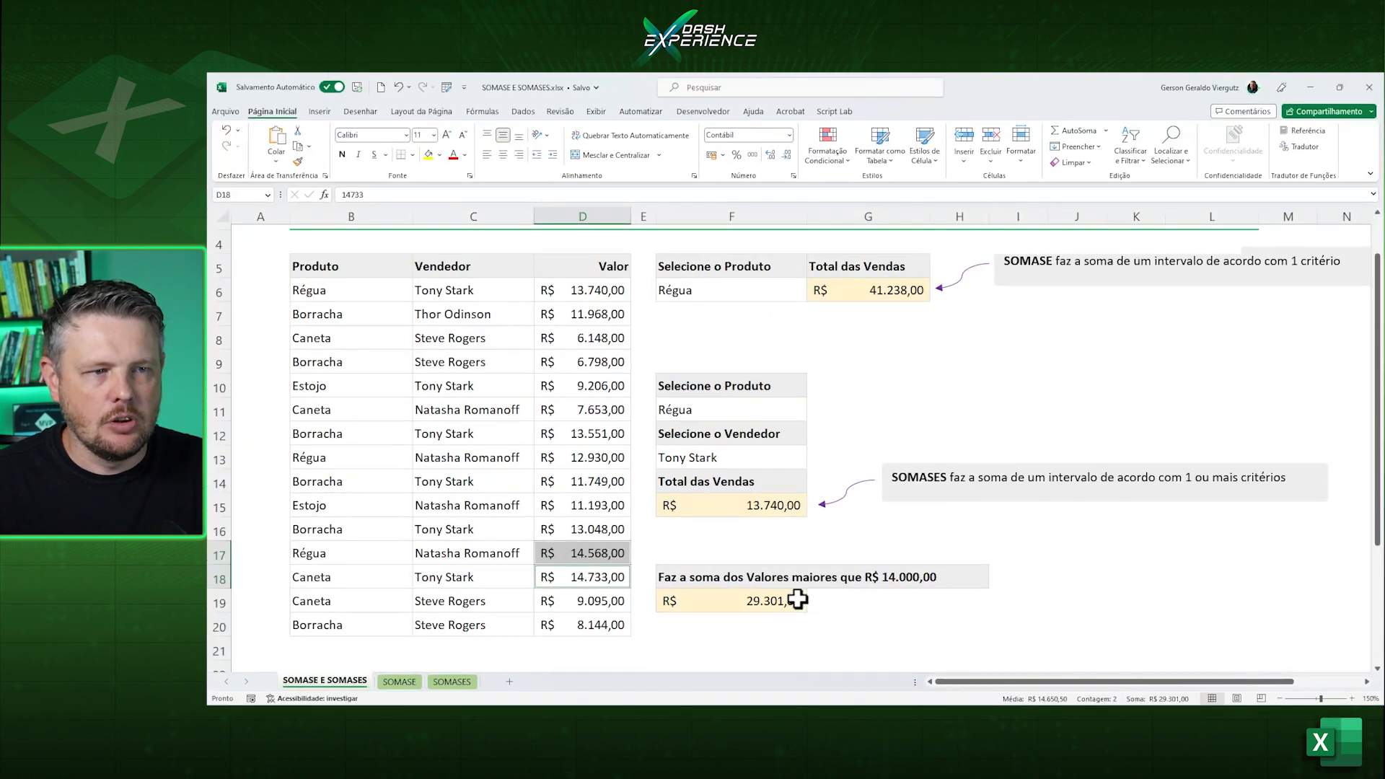
left_click(797, 599)
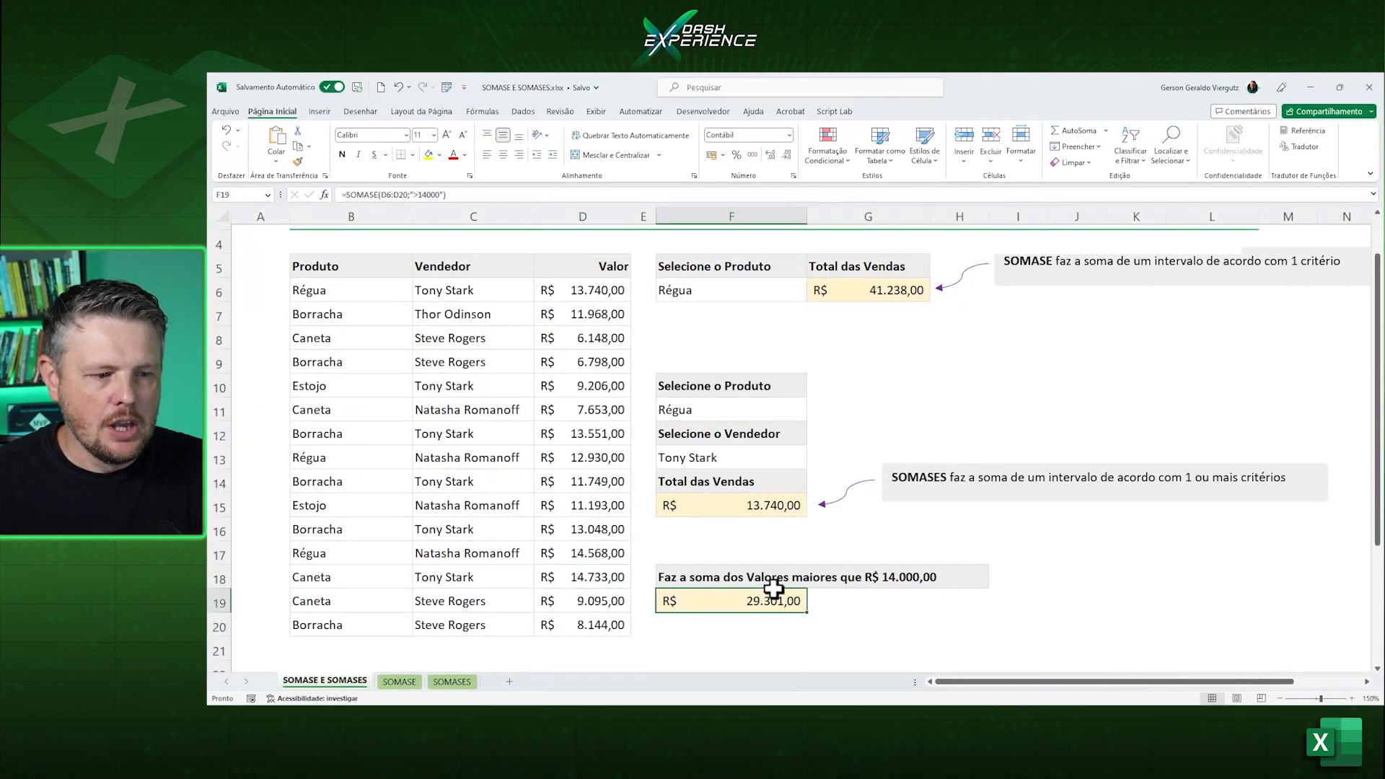
Try the >= and <> operators in the criterion of F19's SOMASE formula and restore it to ">14000".
double_click(754, 605)
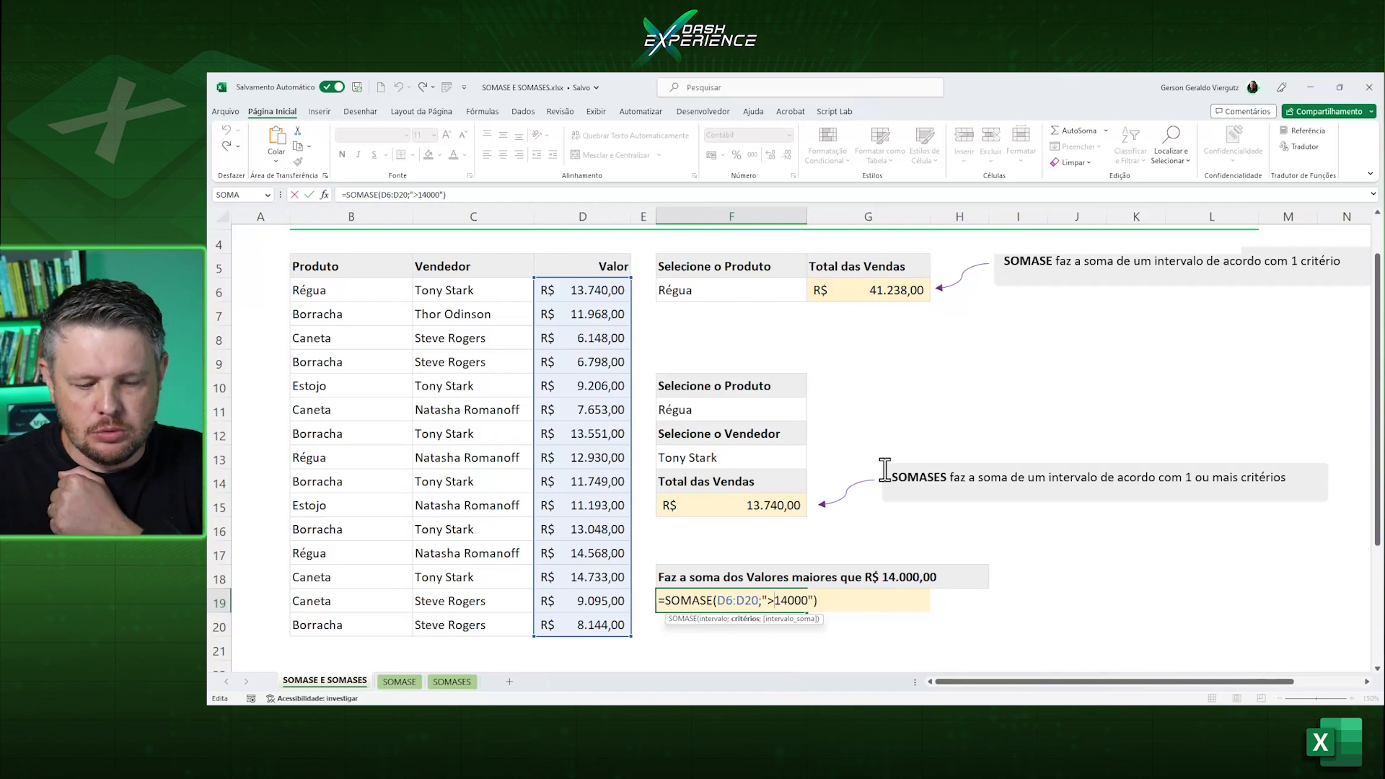
type("=")
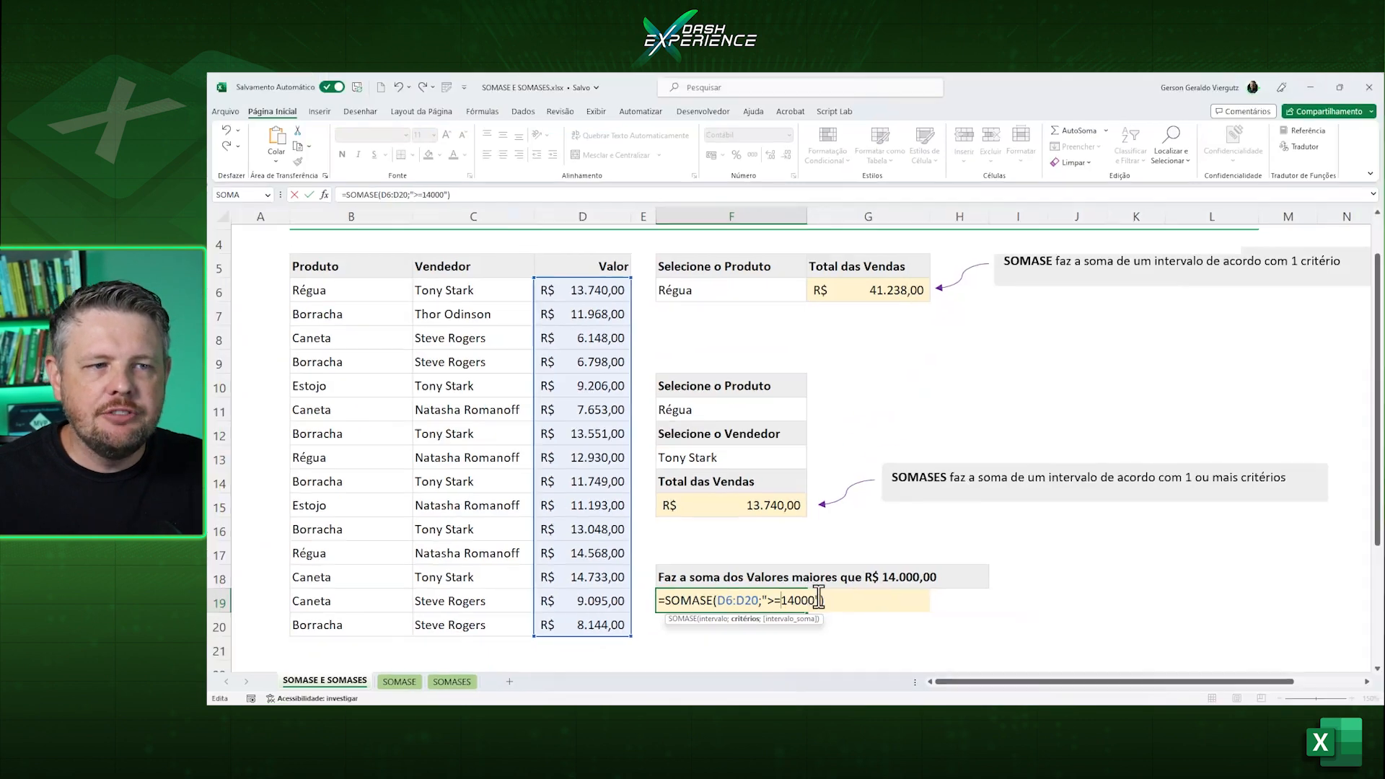
key("Delete")
key("BackSpace")
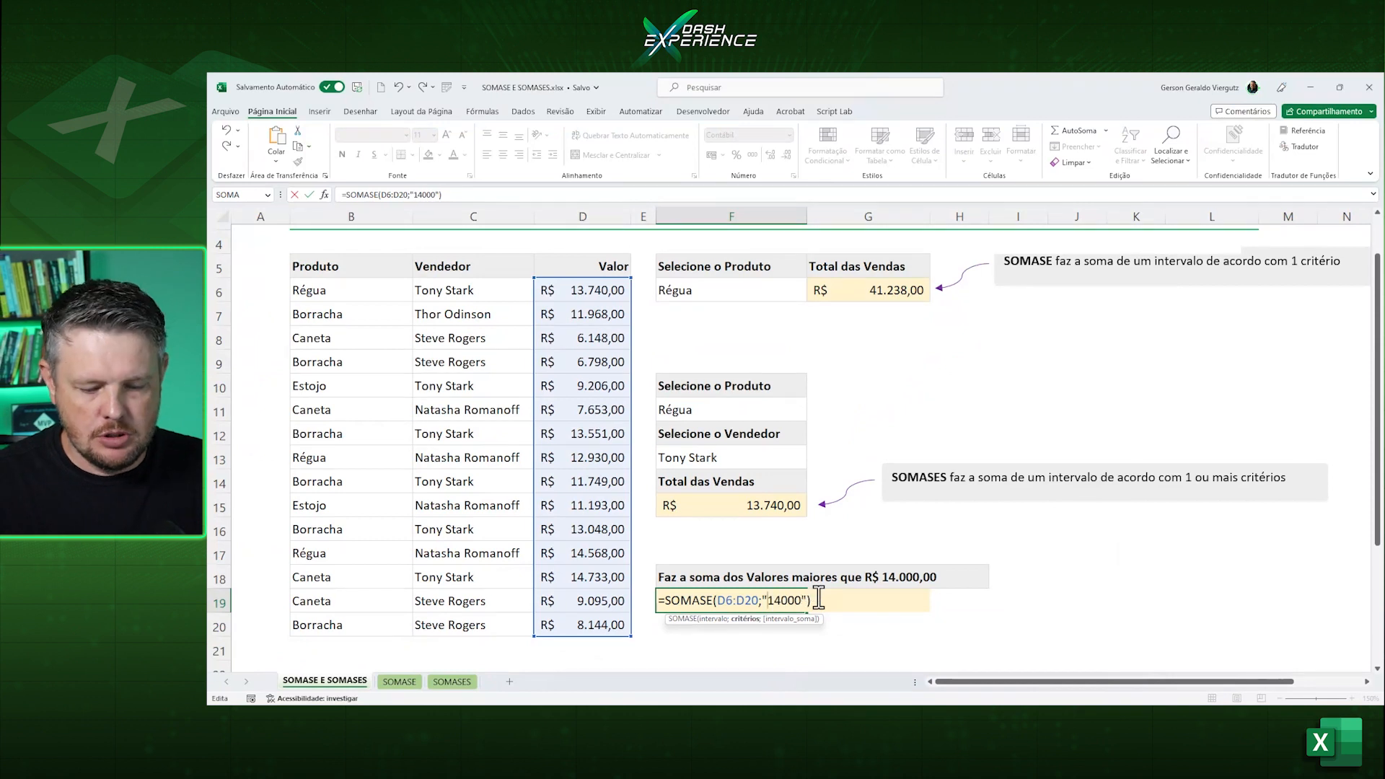
type("<>")
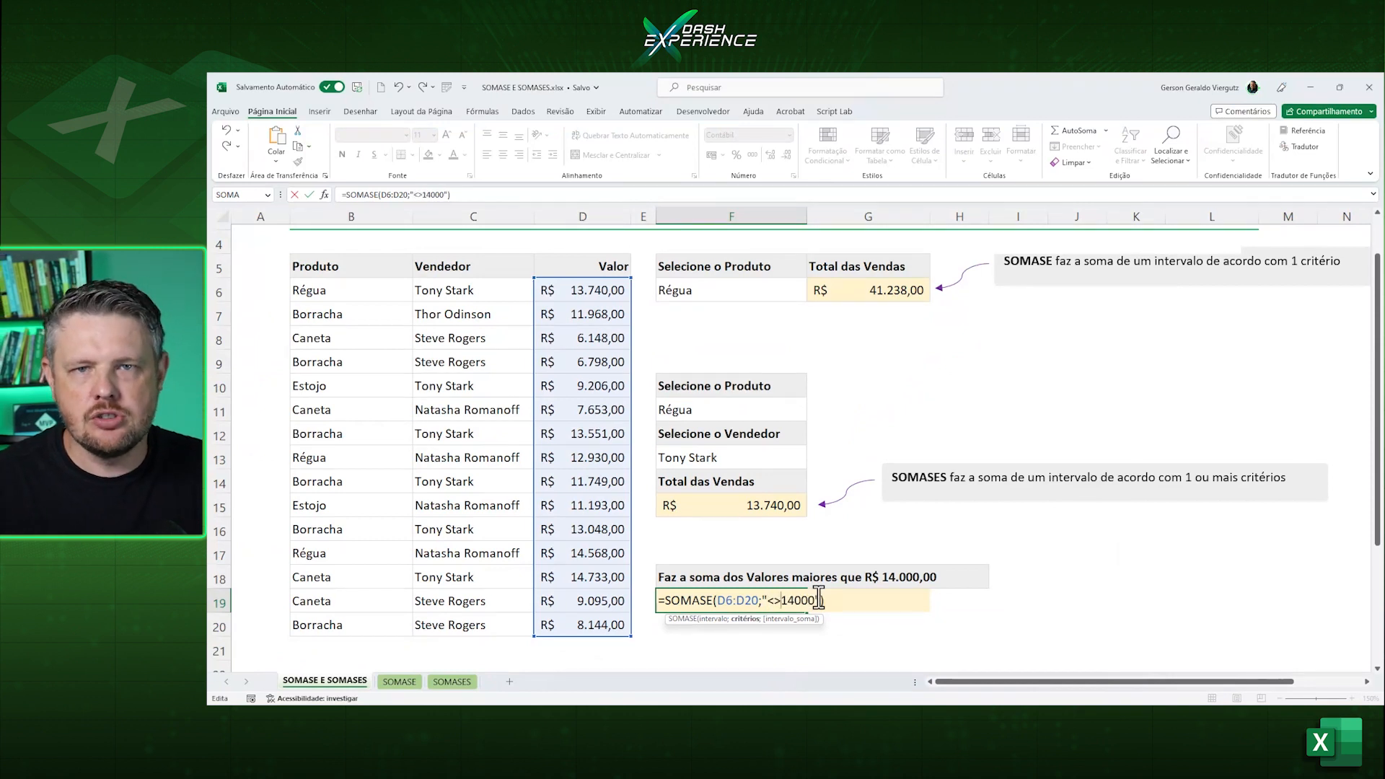
key("BackSpace")
key("BackSpace")
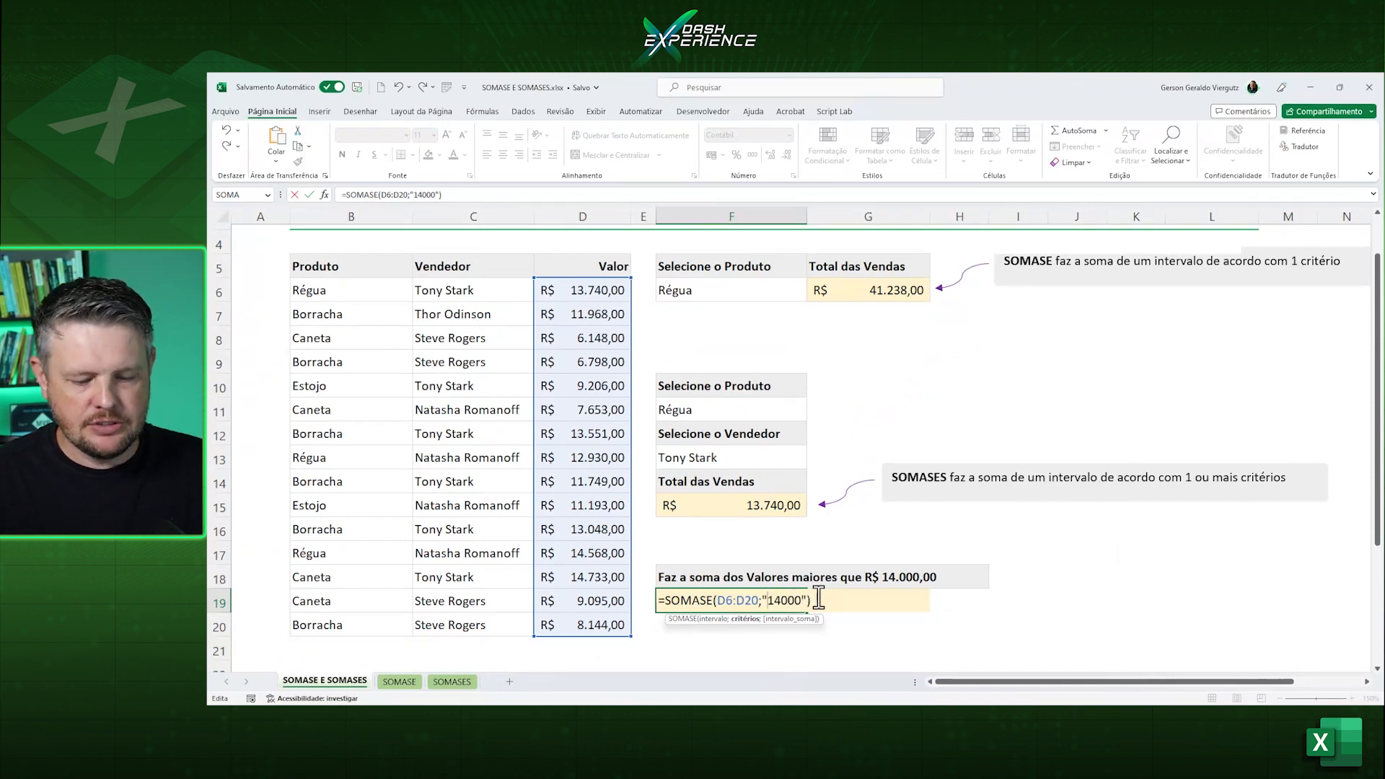
type(">")
key("Return")
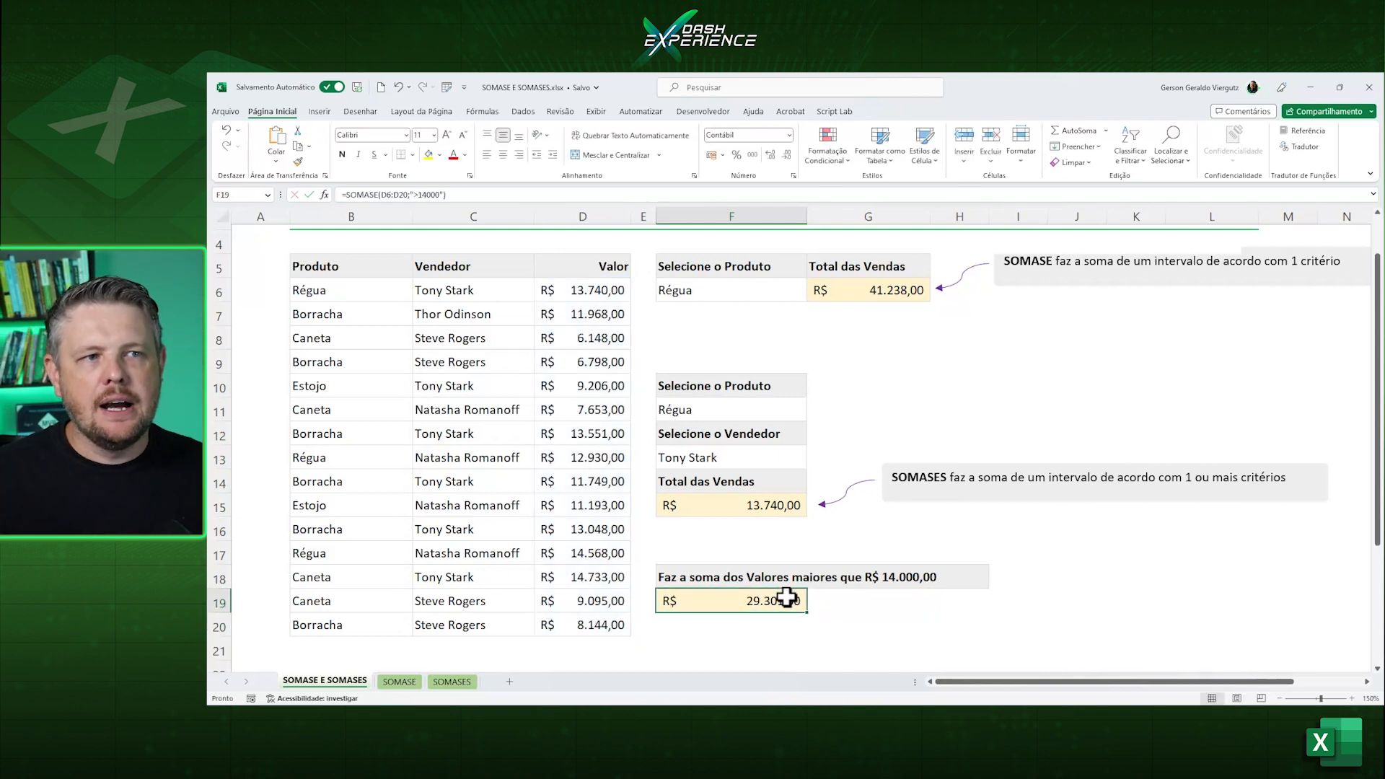
On the SOMASE sheet, start a SOMASE formula in H5 with the value column D6:D20 as the range.
scroll(786, 598, "up", 1)
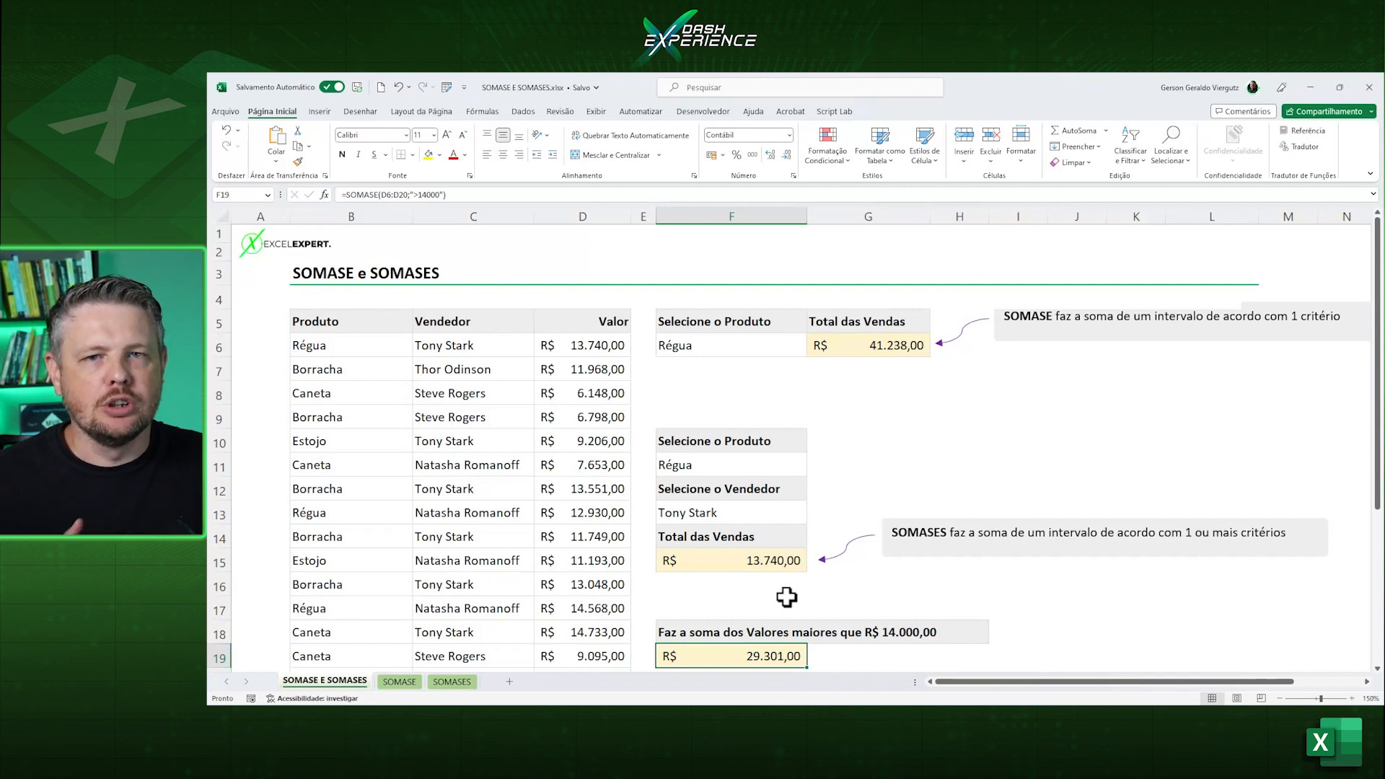
left_click(399, 682)
left_click(934, 292)
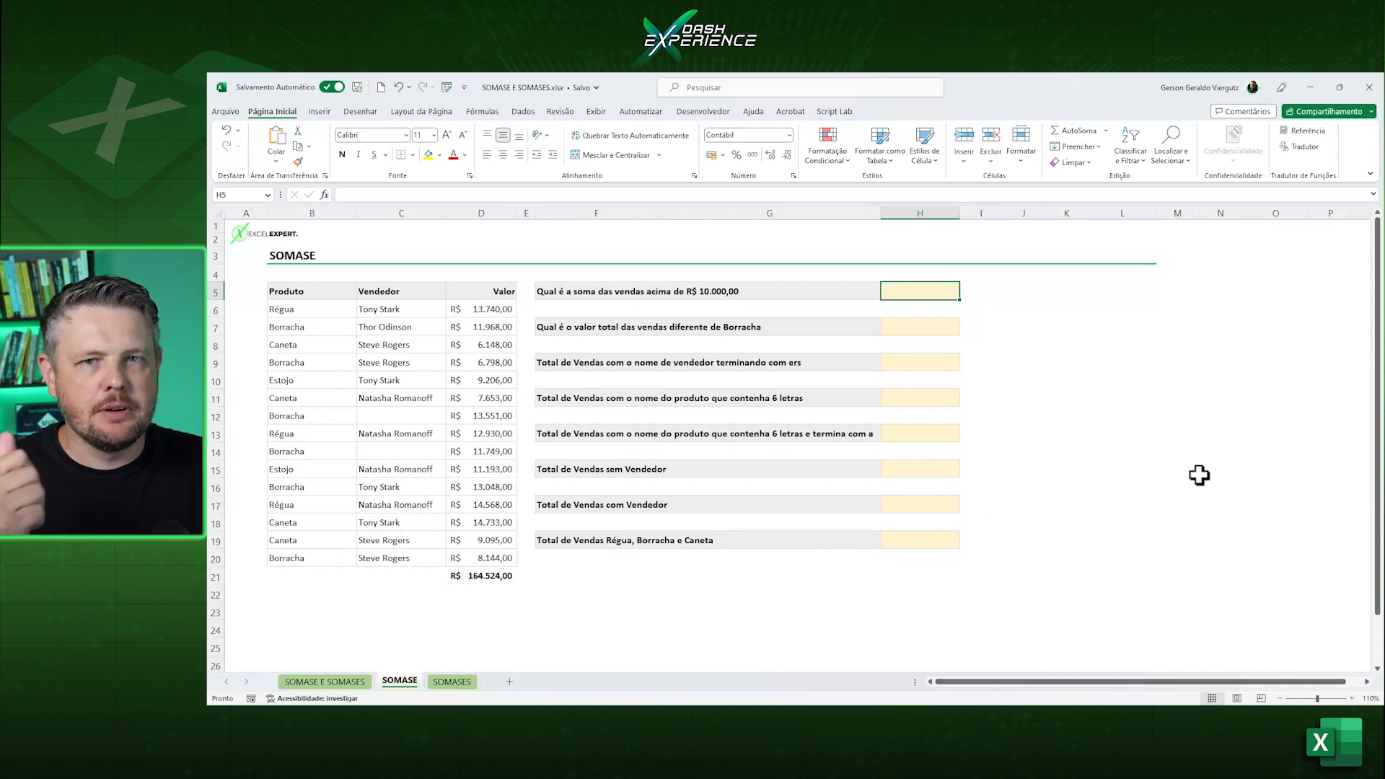
type("=soma")
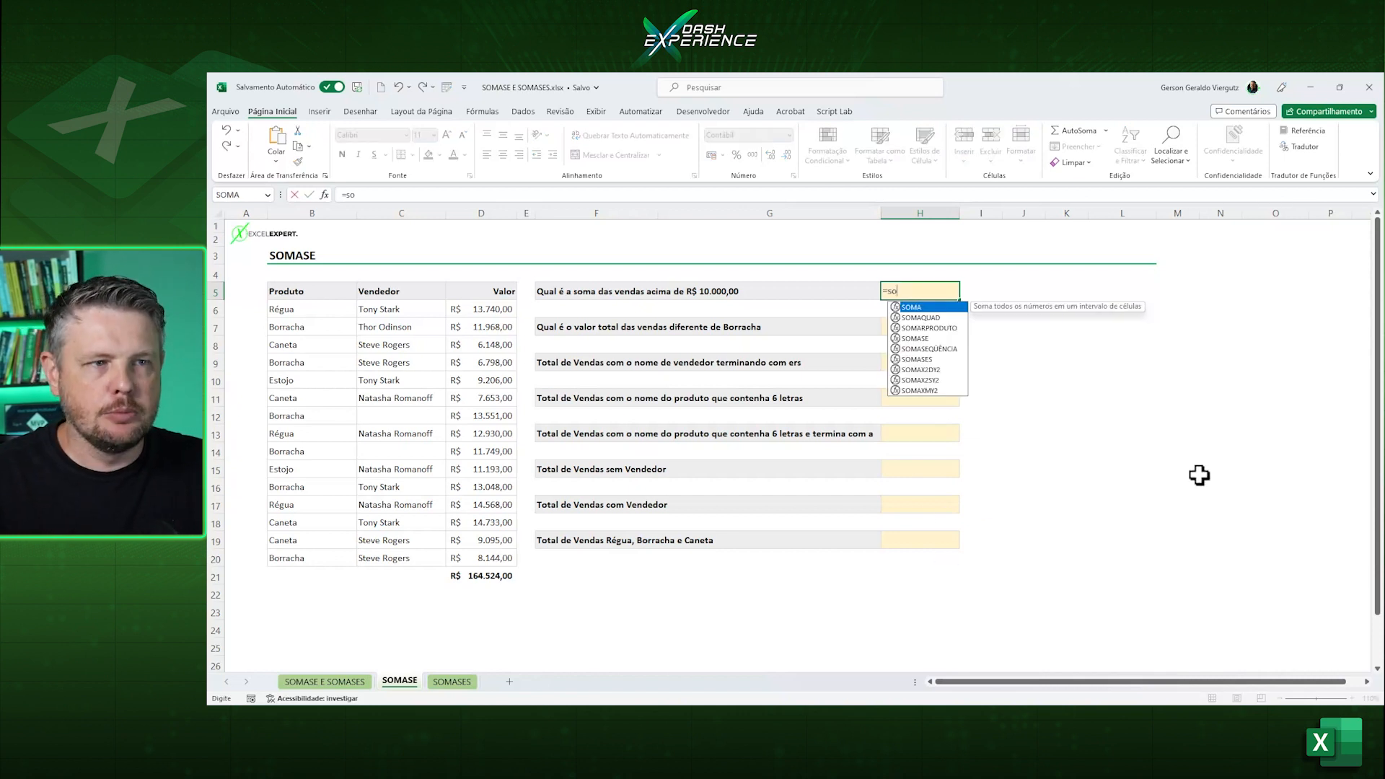
key("Down")
key("Down")
key("Down")
key("Tab")
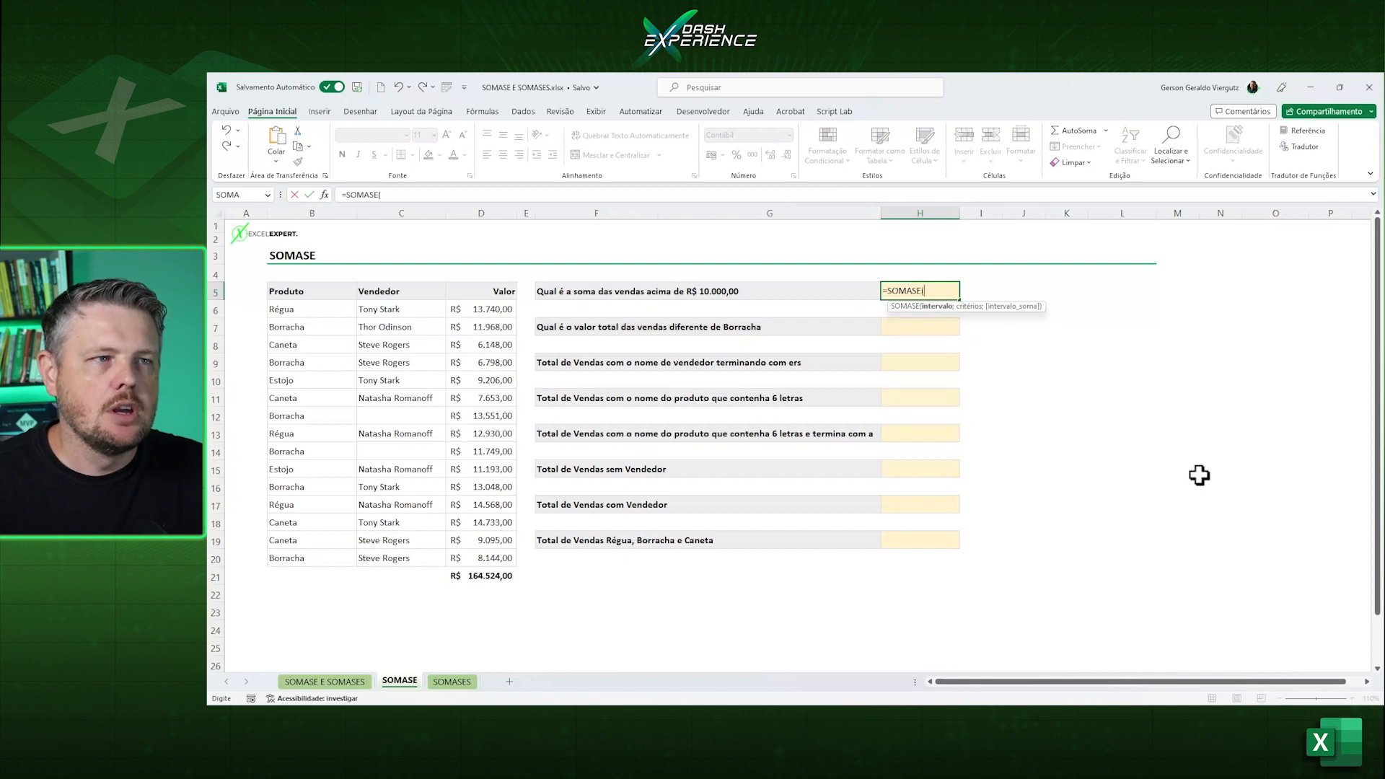
left_click_drag(504, 313, 493, 560)
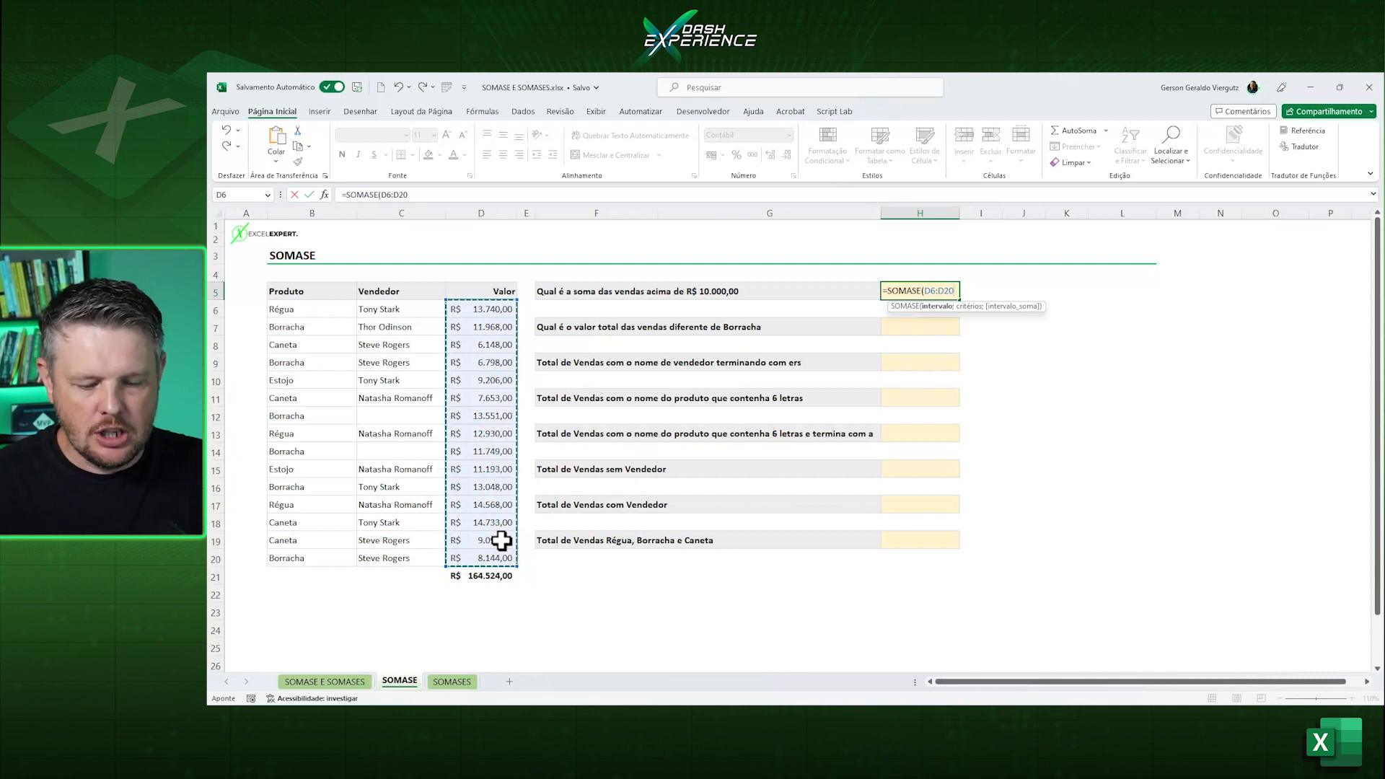
Complete the SOMASE formula in H5 with the criterion ">10000" for sales above R$ 10.000,00.
type(";")
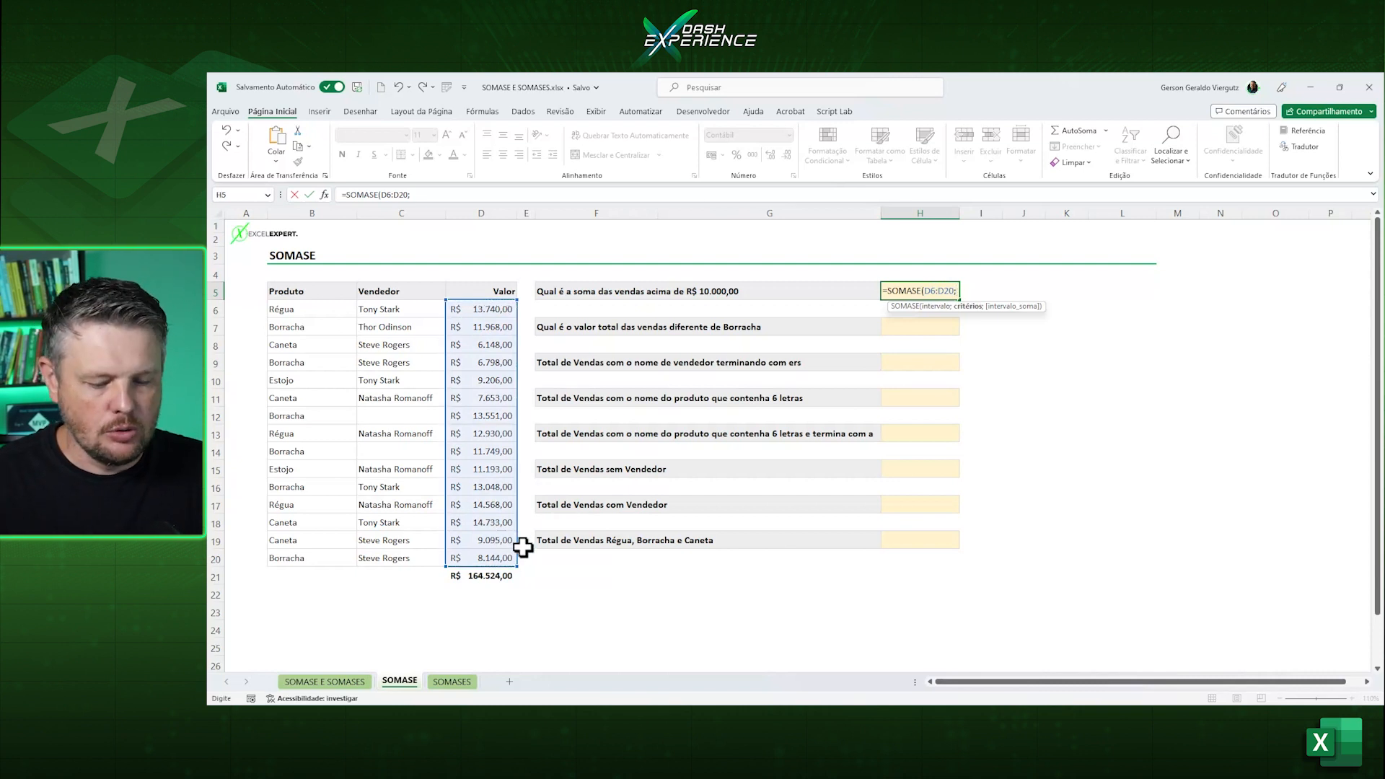
type("\">10000")
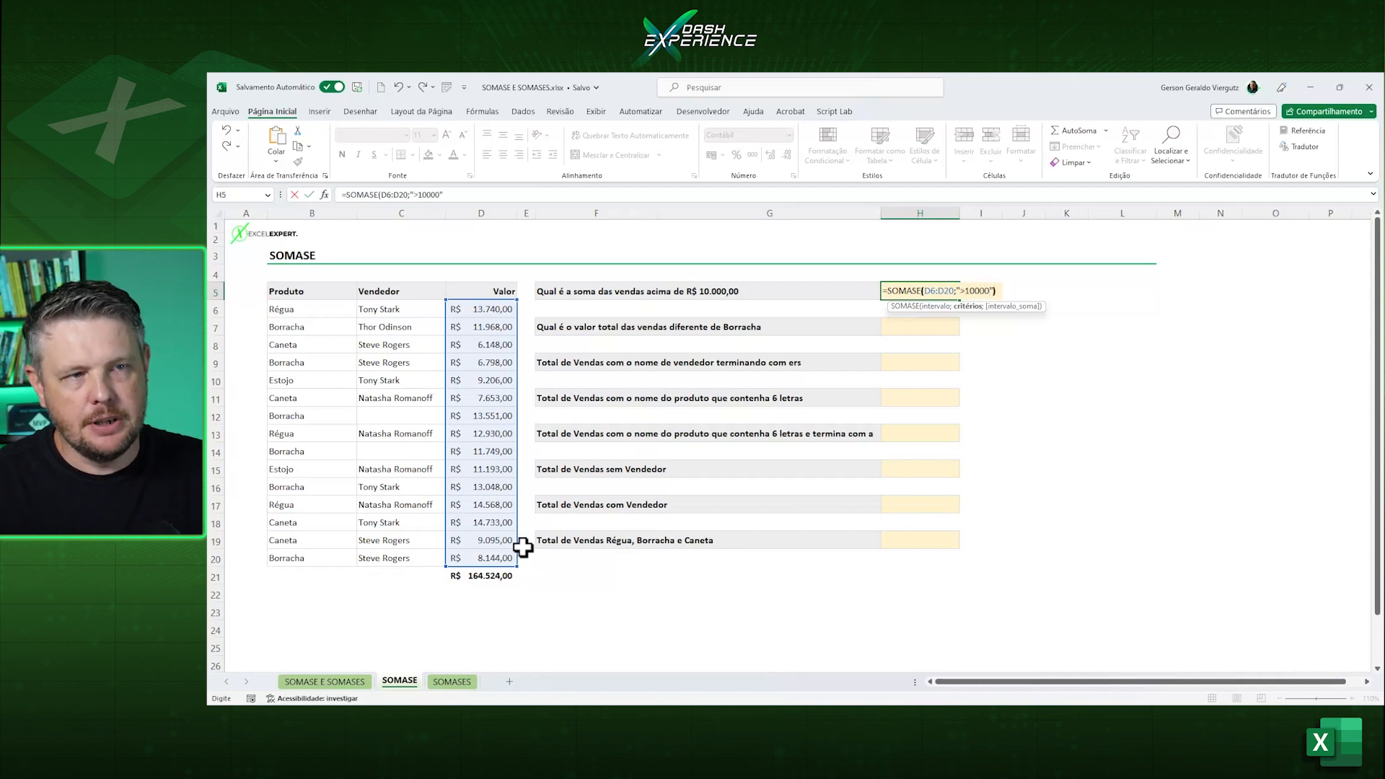
key("Return")
left_click(919, 292)
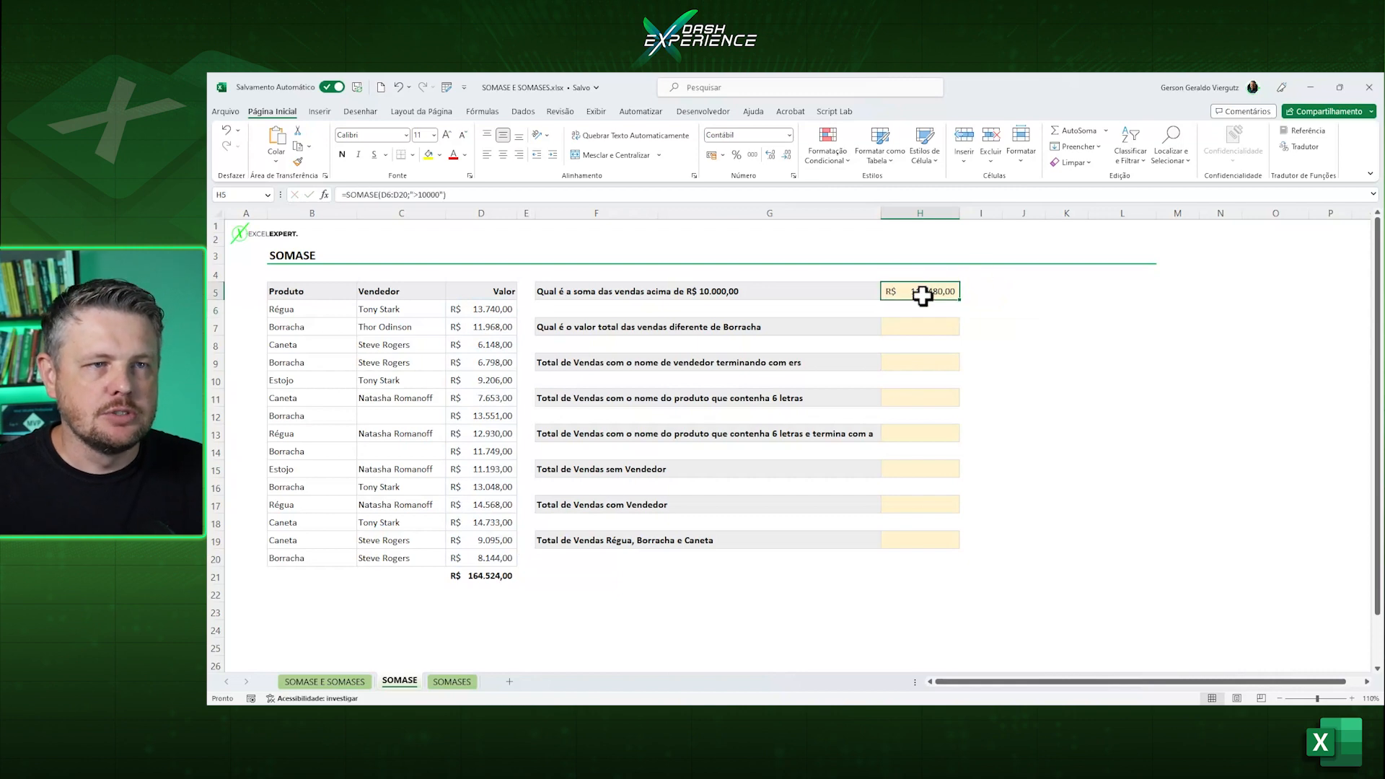
Examine the range and criterion arguments of the SOMASE formula in H5, and select H7 for the total excluding Borracha.
left_click(1352, 698)
left_click(1352, 698)
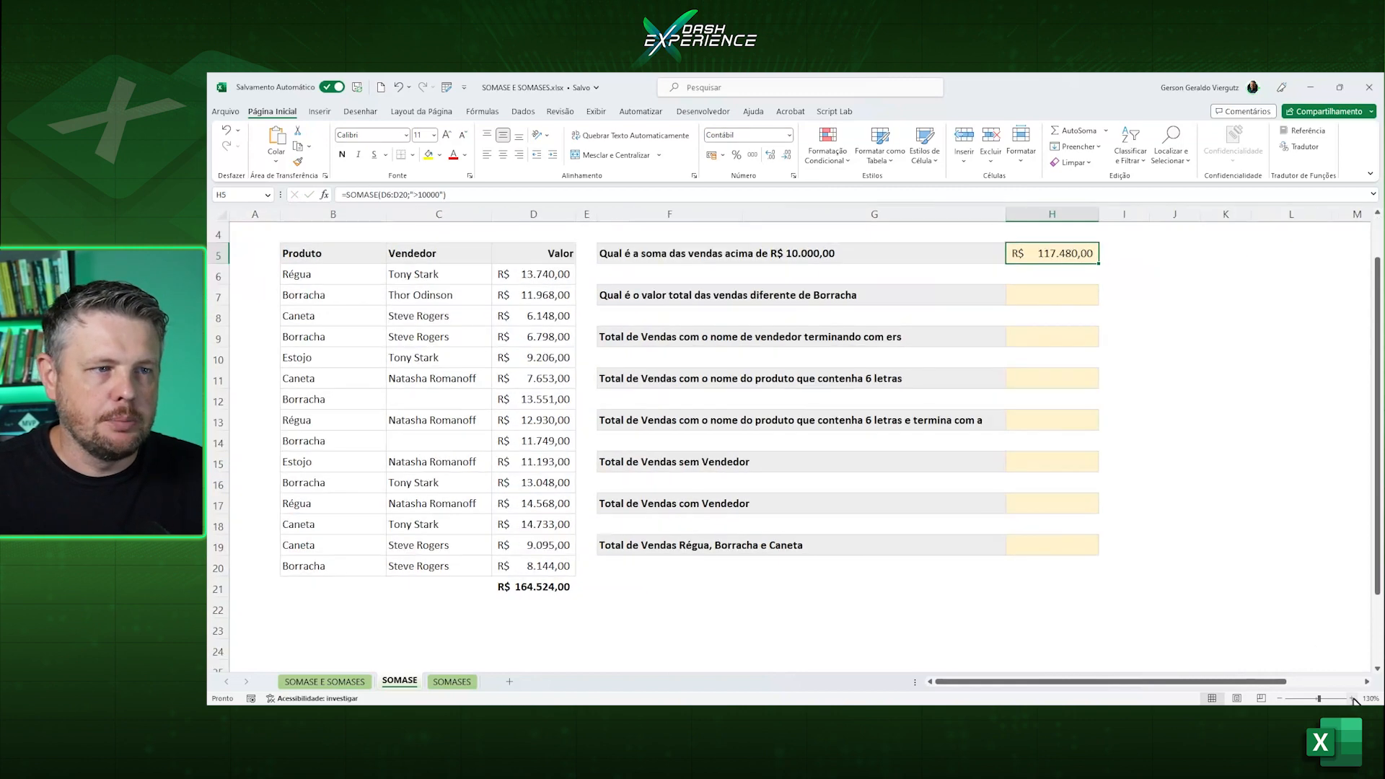
left_click(1353, 699)
scroll(1147, 530, "up", 1)
double_click(1147, 292)
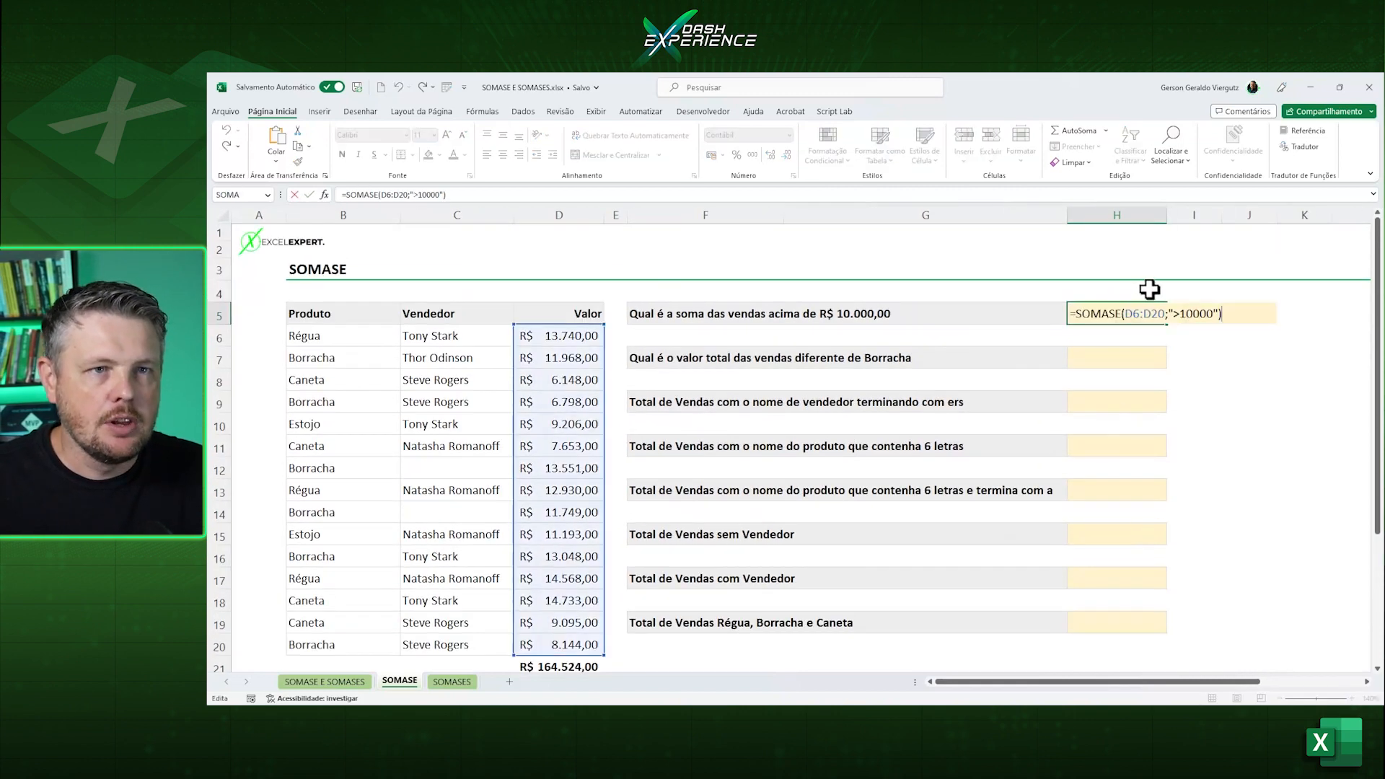
left_click(1102, 318)
left_click_drag(1124, 315, 1172, 315)
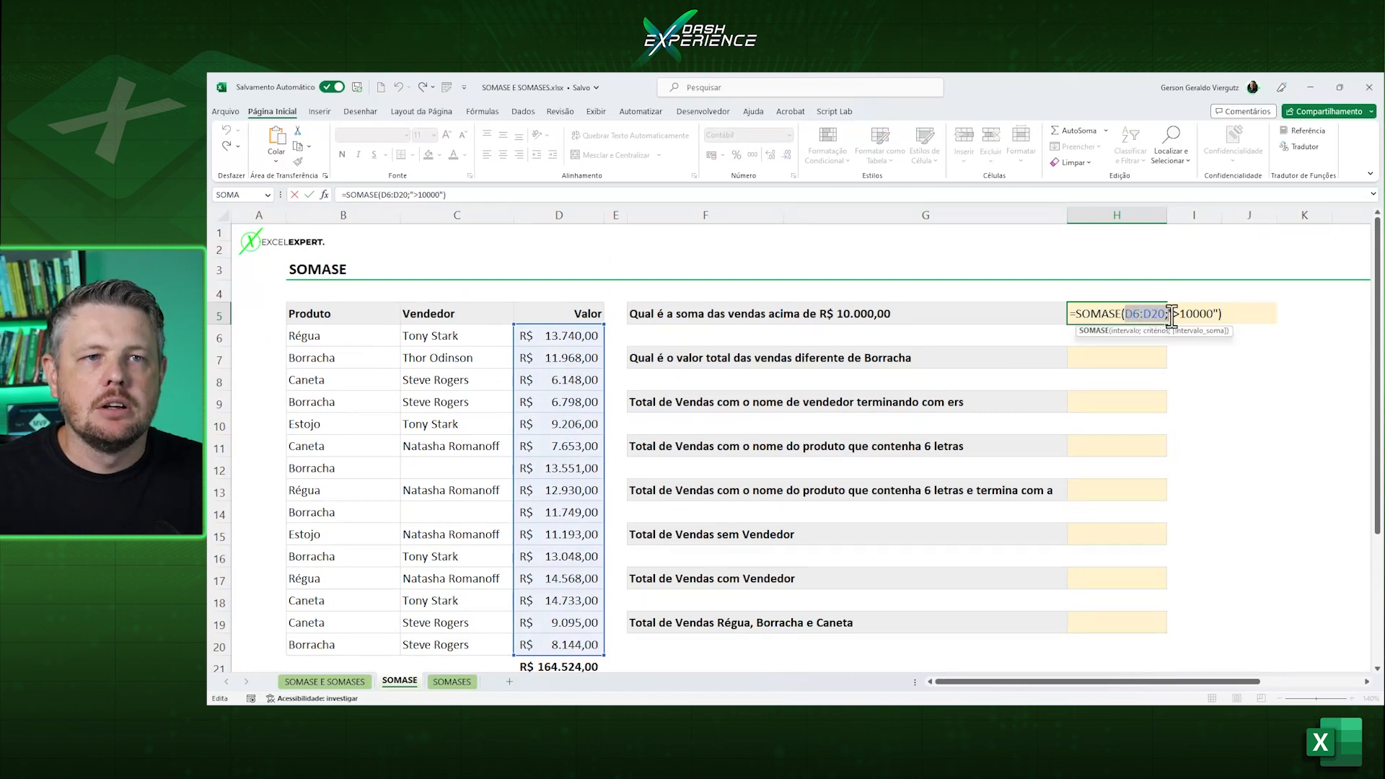
left_click(1185, 315)
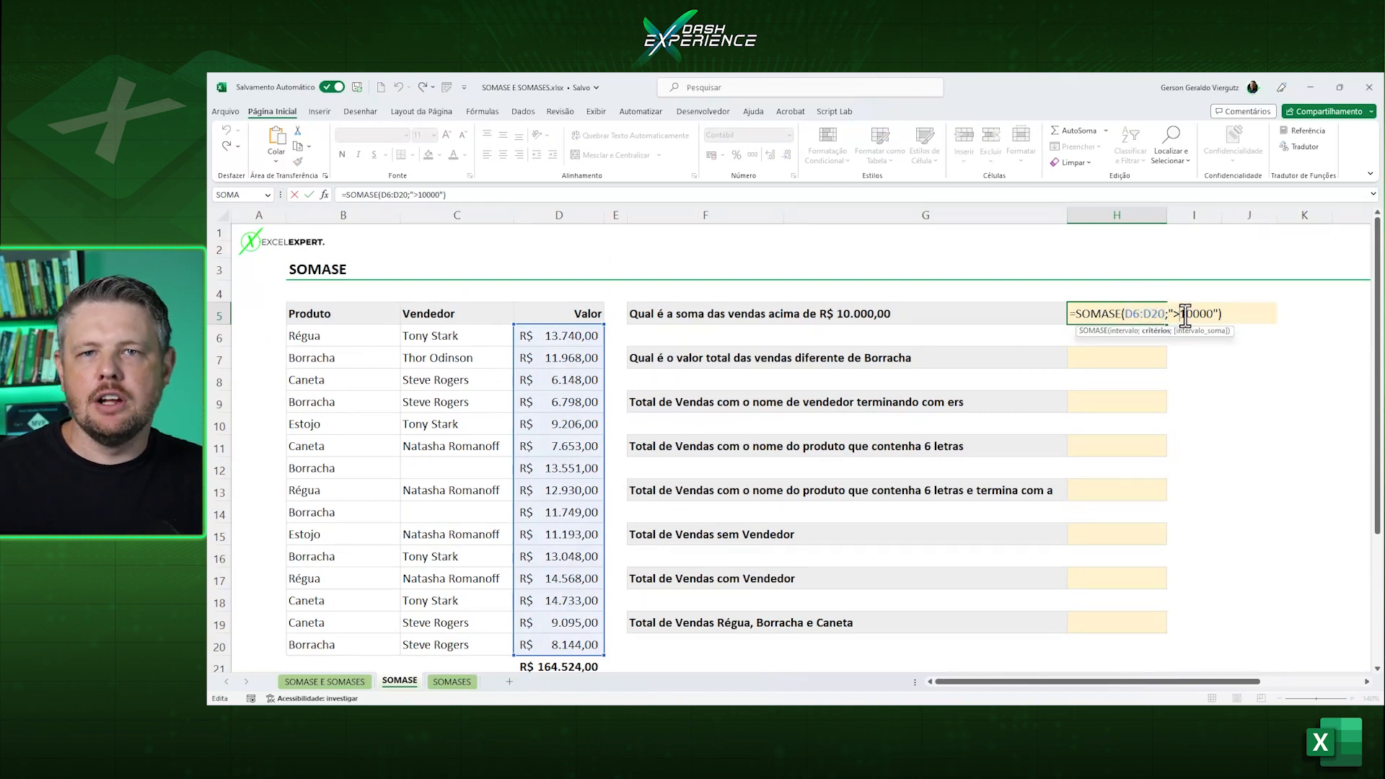
left_click_drag(1164, 315, 1127, 315)
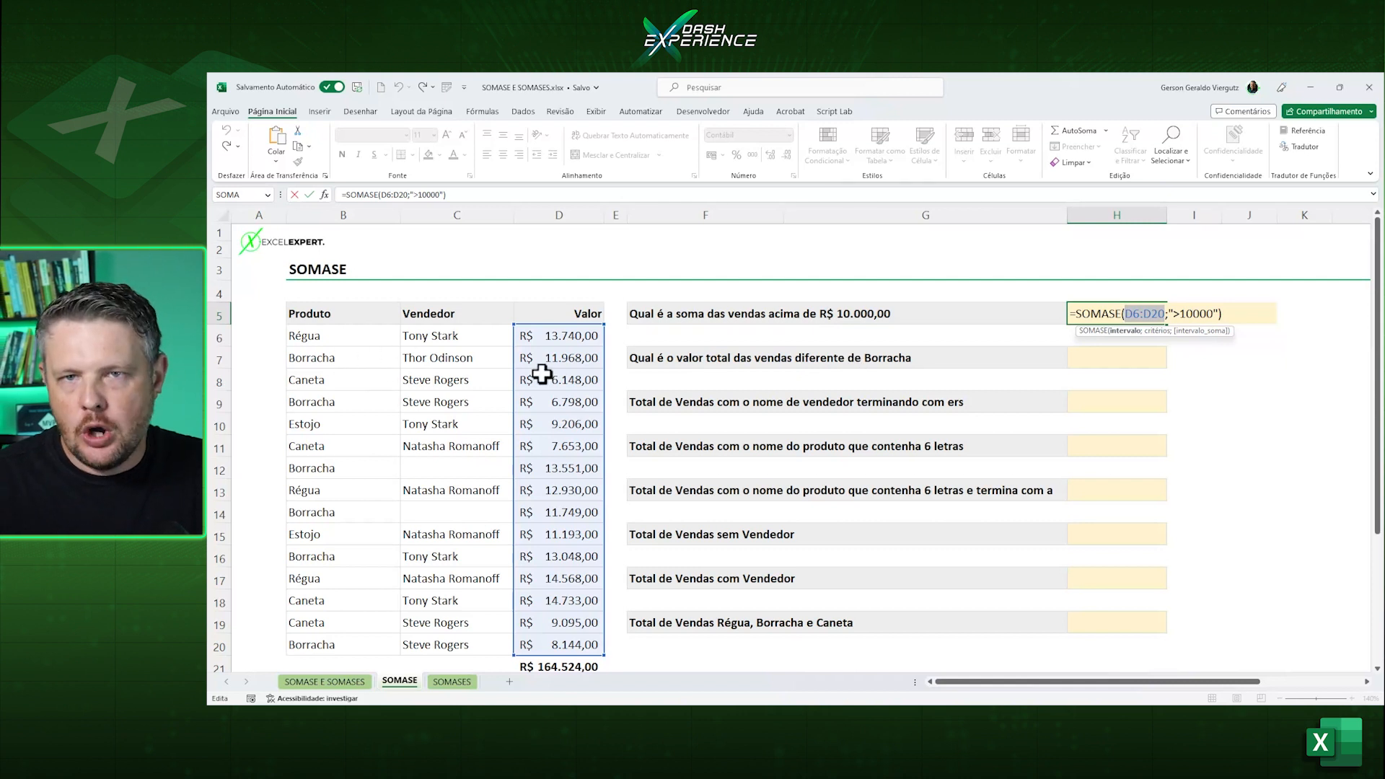
key("ctrl+Return")
left_click(1102, 356)
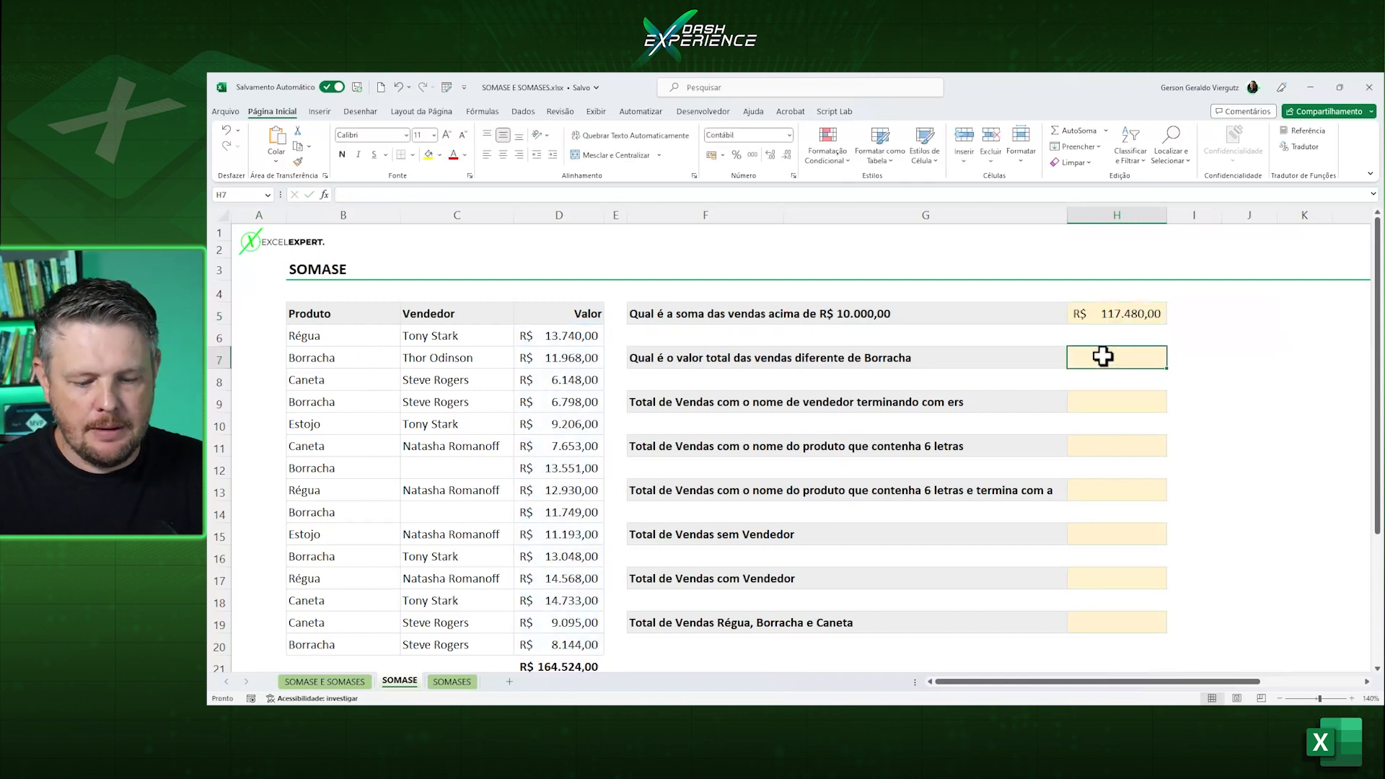
type("=somas")
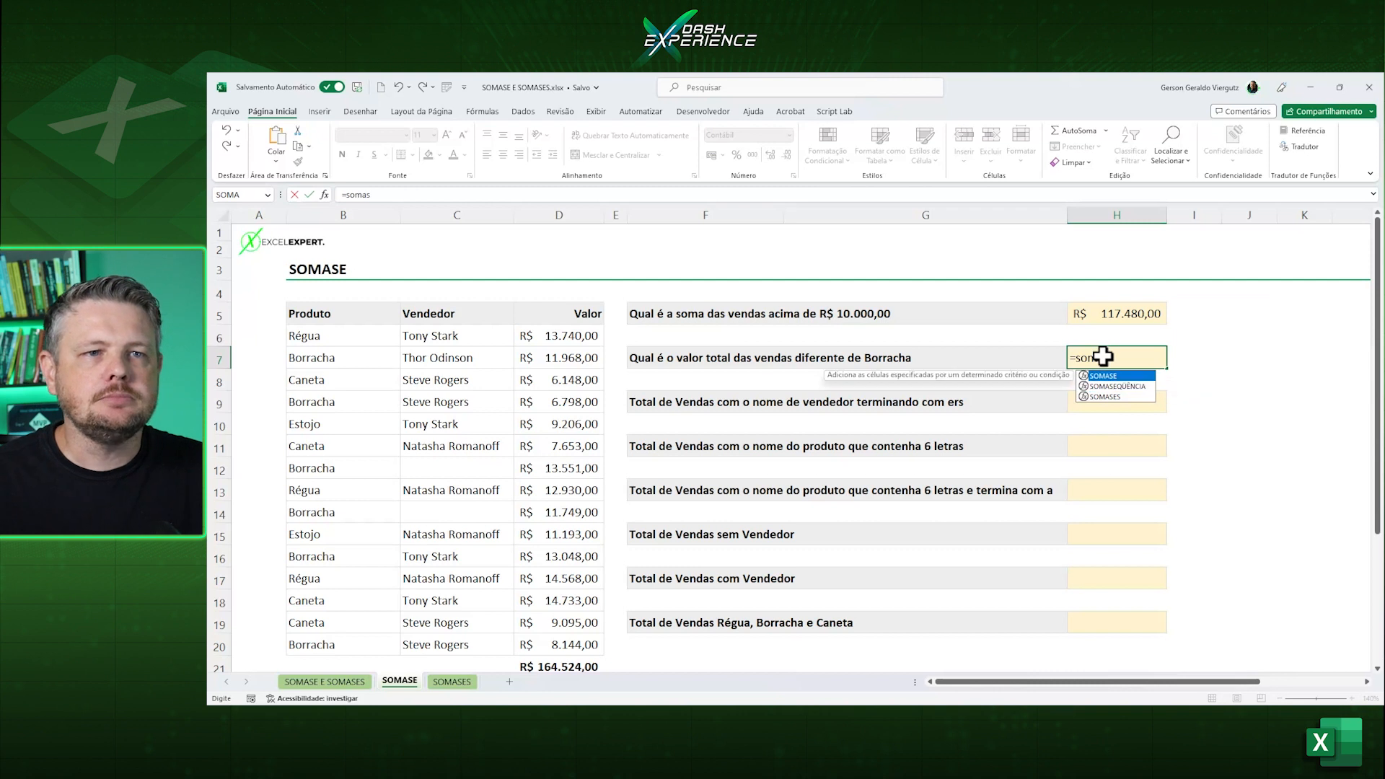
type("r")
key("Tab")
left_click(1102, 357)
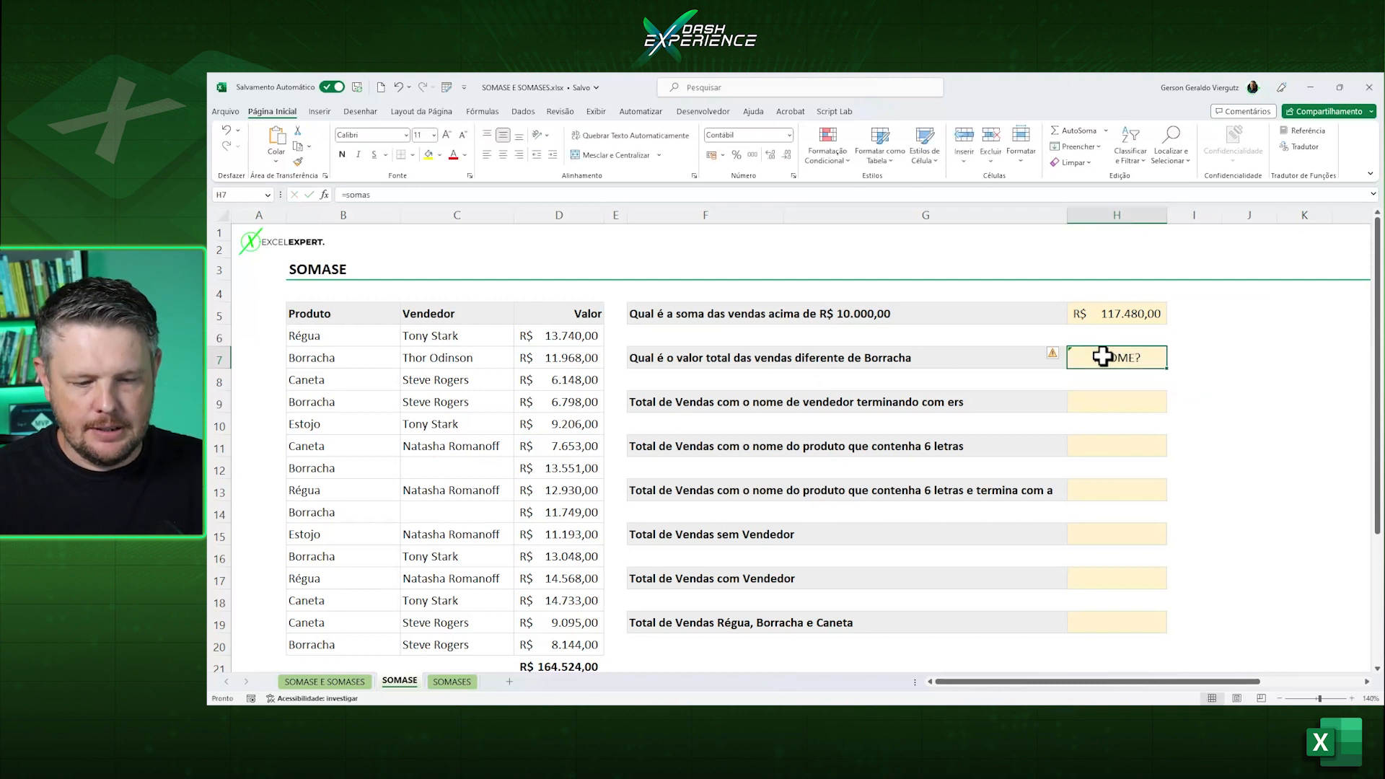
Start a SOMASE formula in H7 with the product column B6:B20 as the range.
type("=somas")
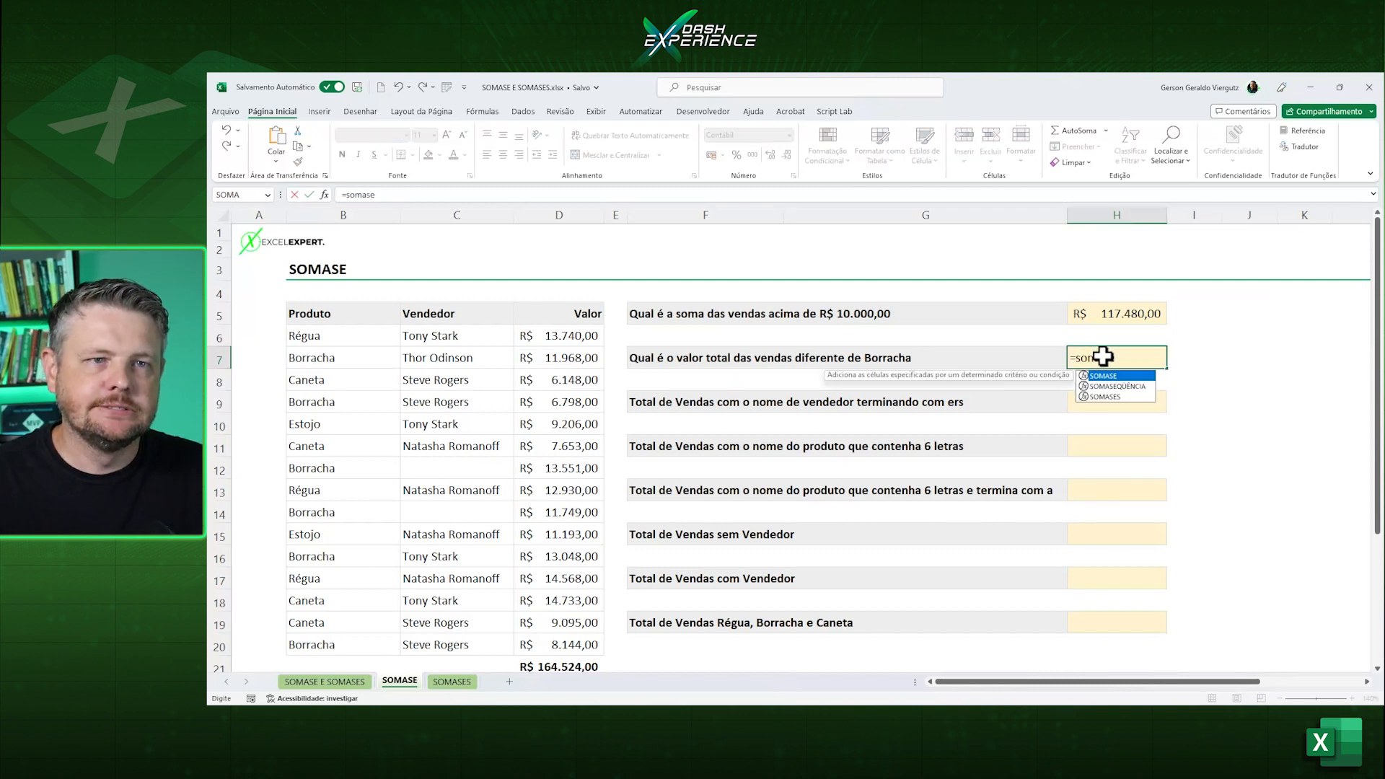
type("e")
key("Tab")
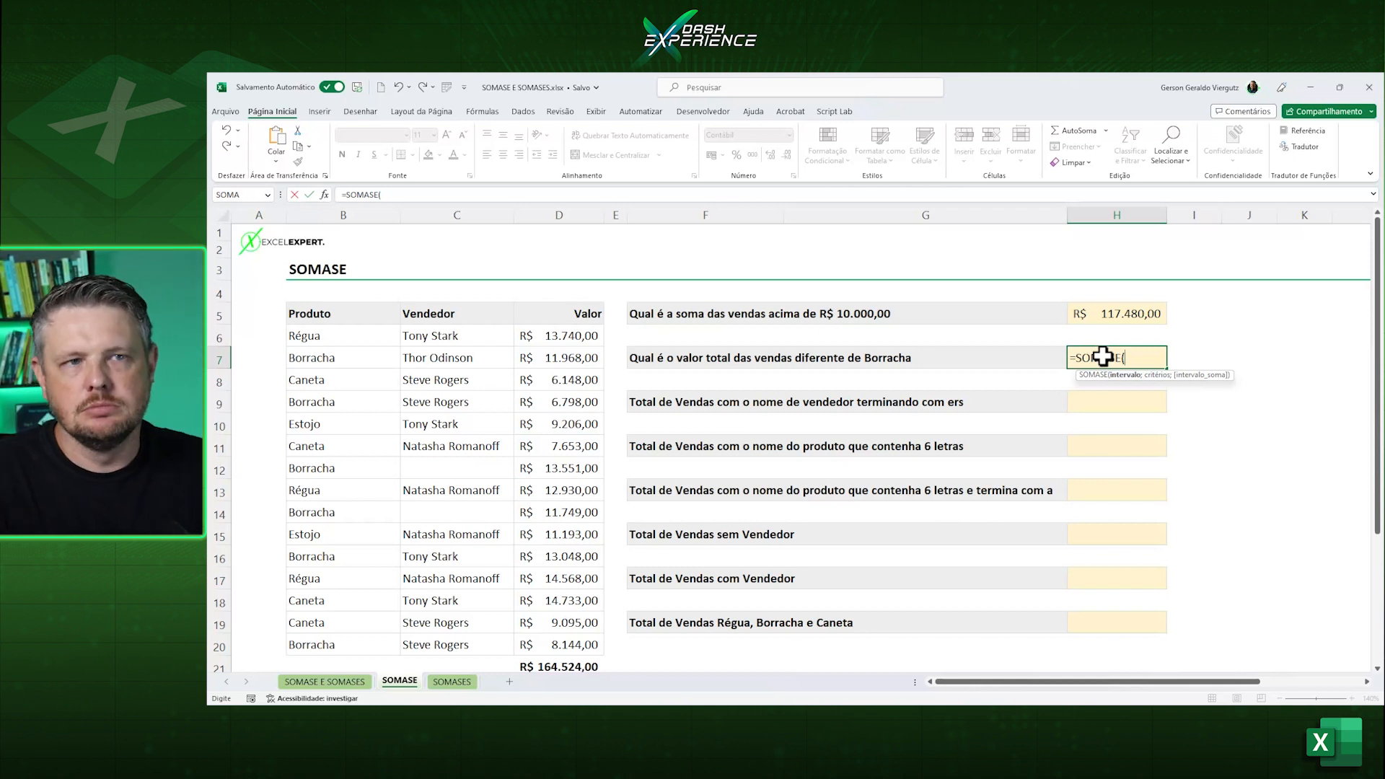
left_click_drag(357, 343, 333, 642)
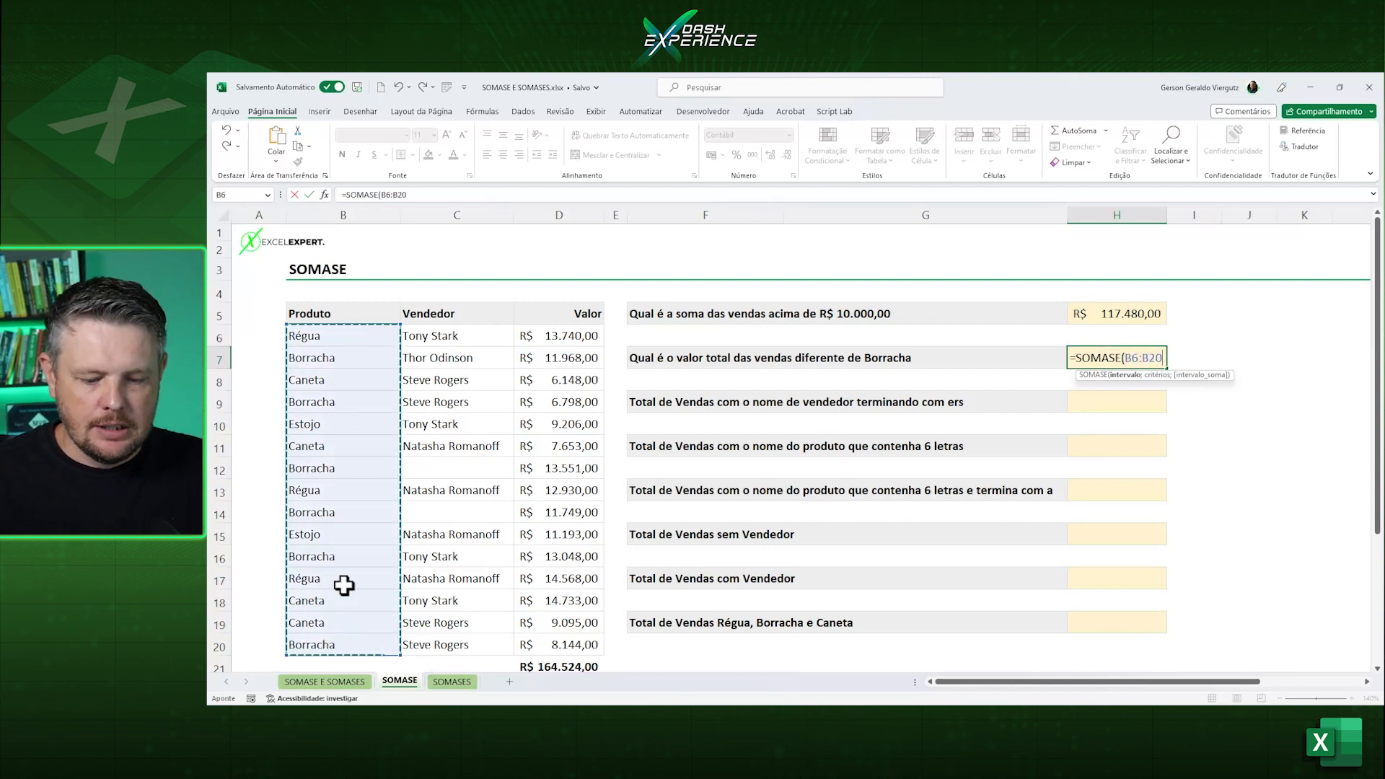
Complete the SOMASE formula in H7 with the criterion "<>Borracha" and the sum range D6:D20.
type(";\"<>Borr")
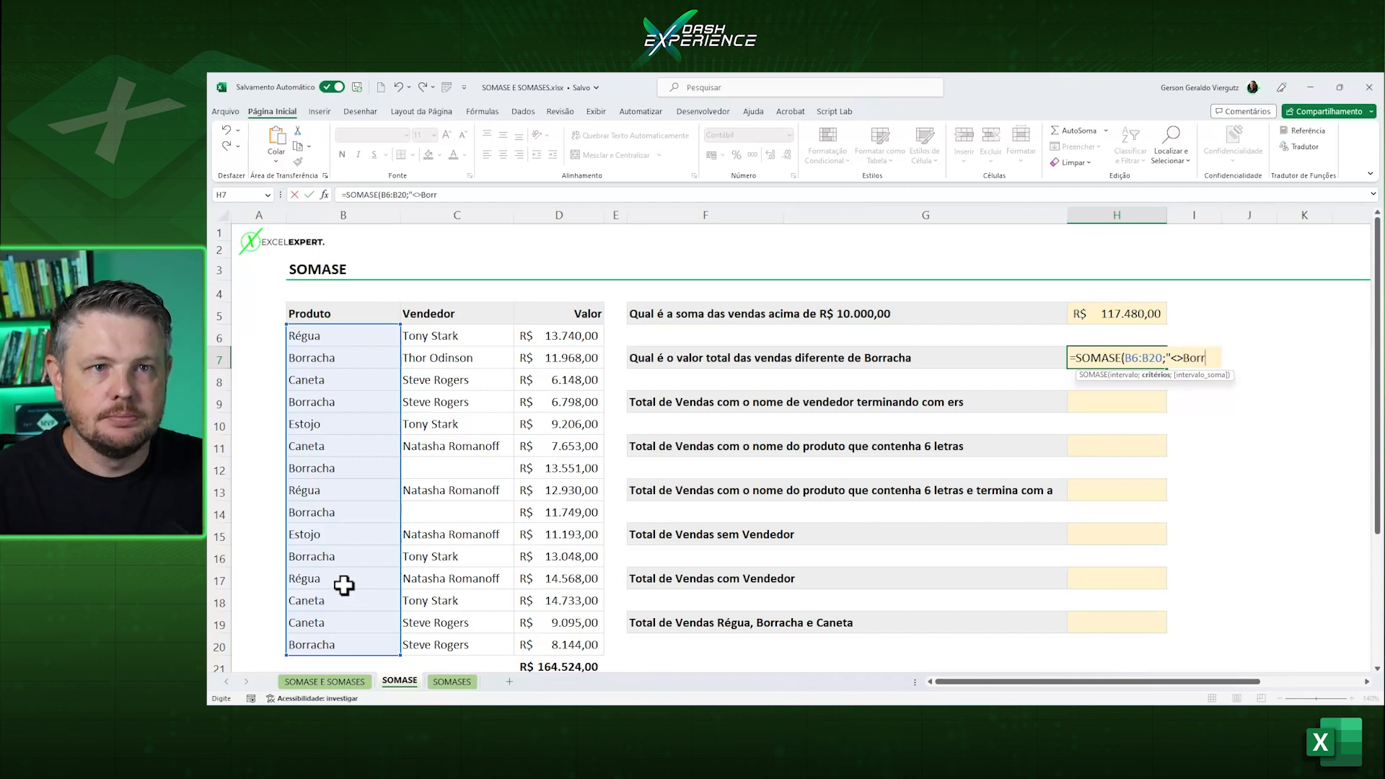
type("acha\"")
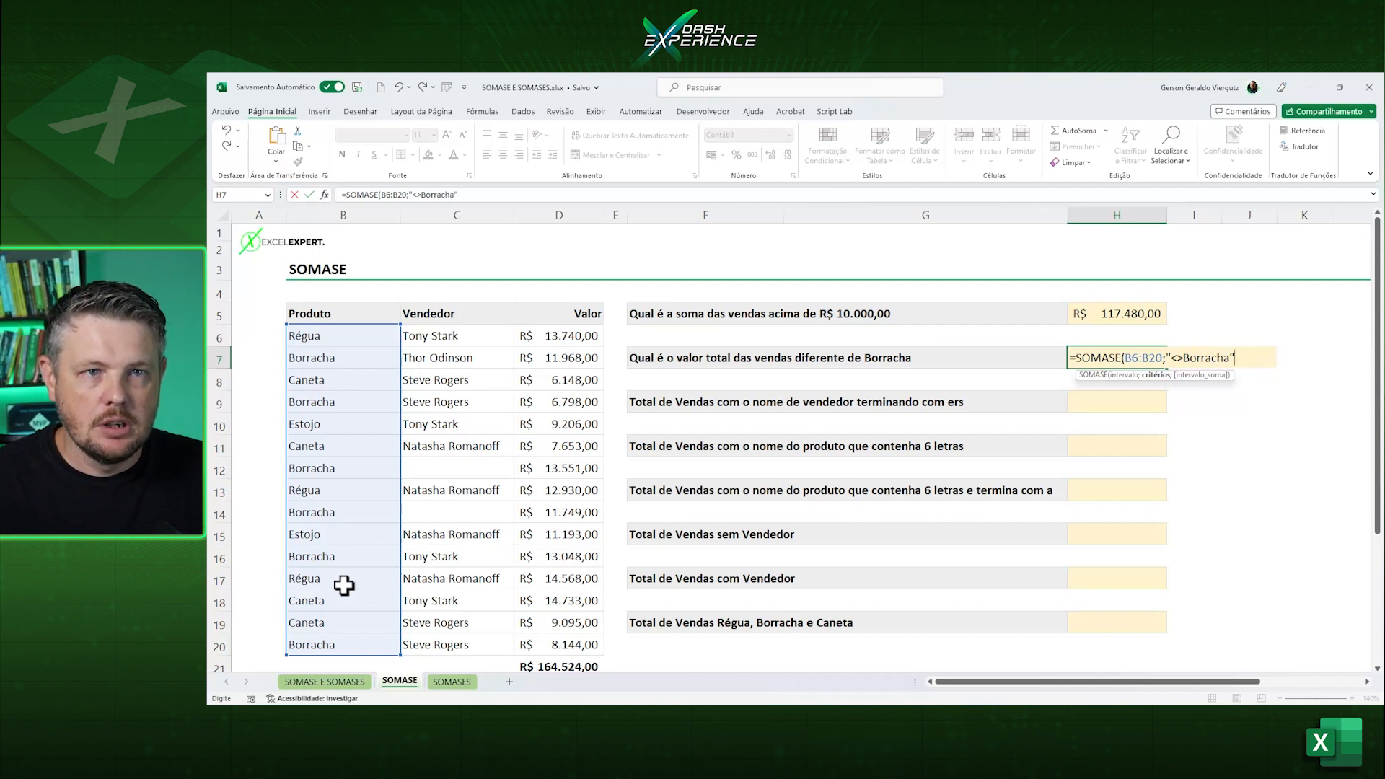
type(")")
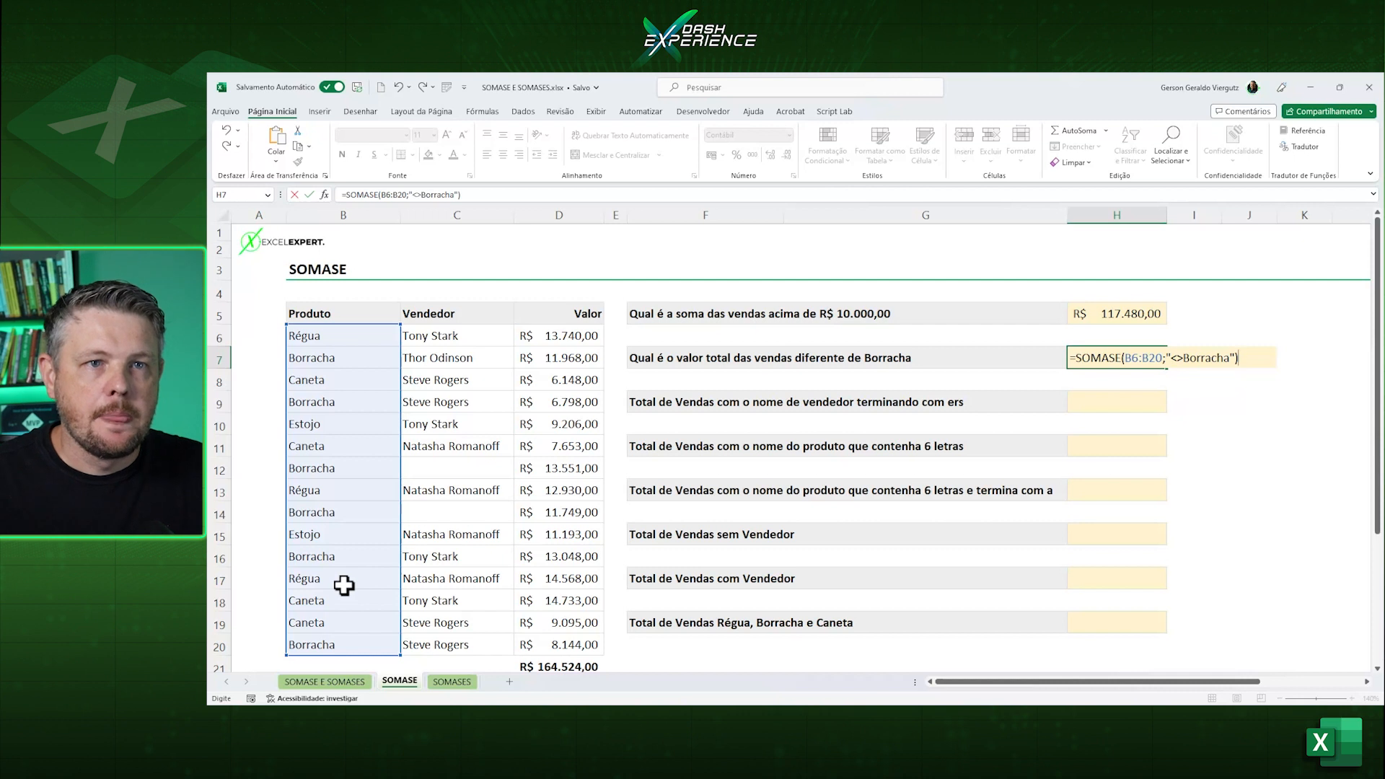
key("BackSpace")
type(";")
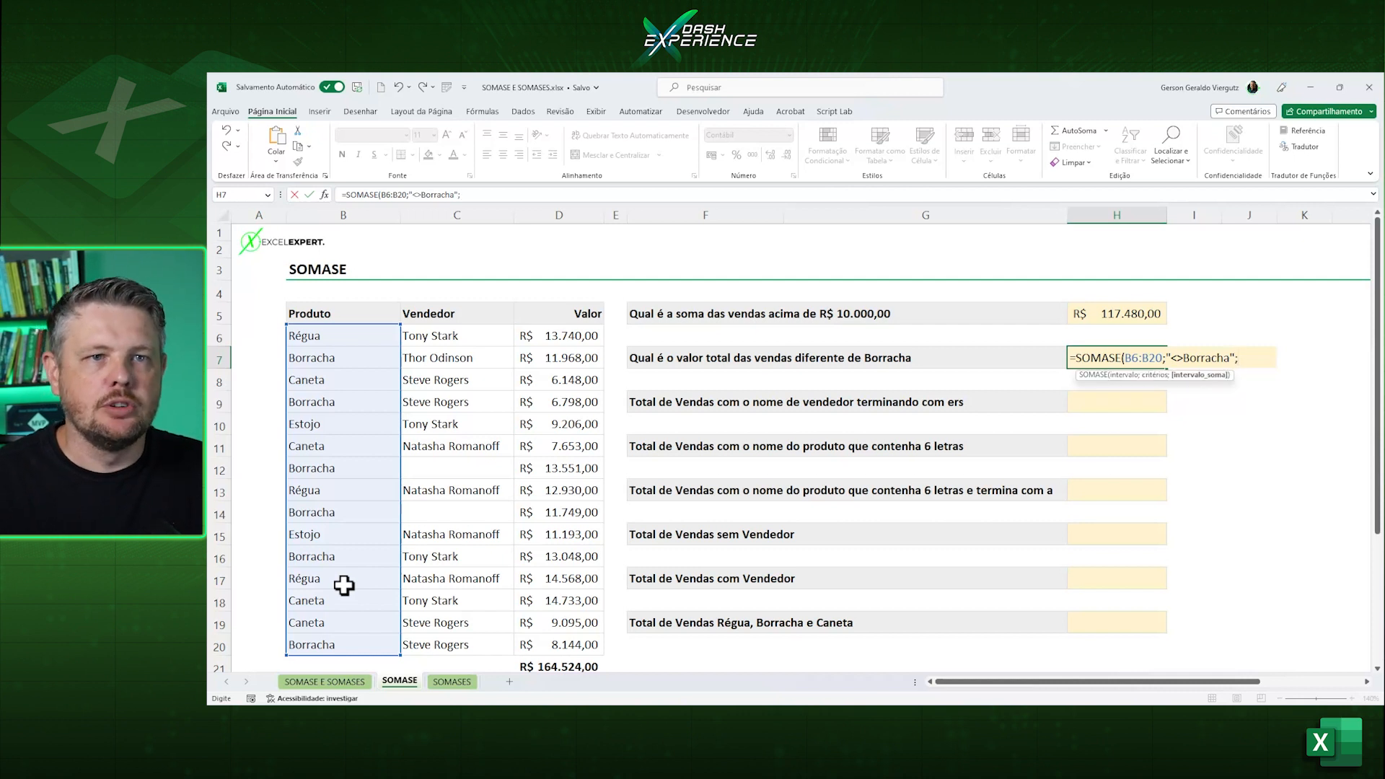
left_click_drag(565, 336, 560, 641)
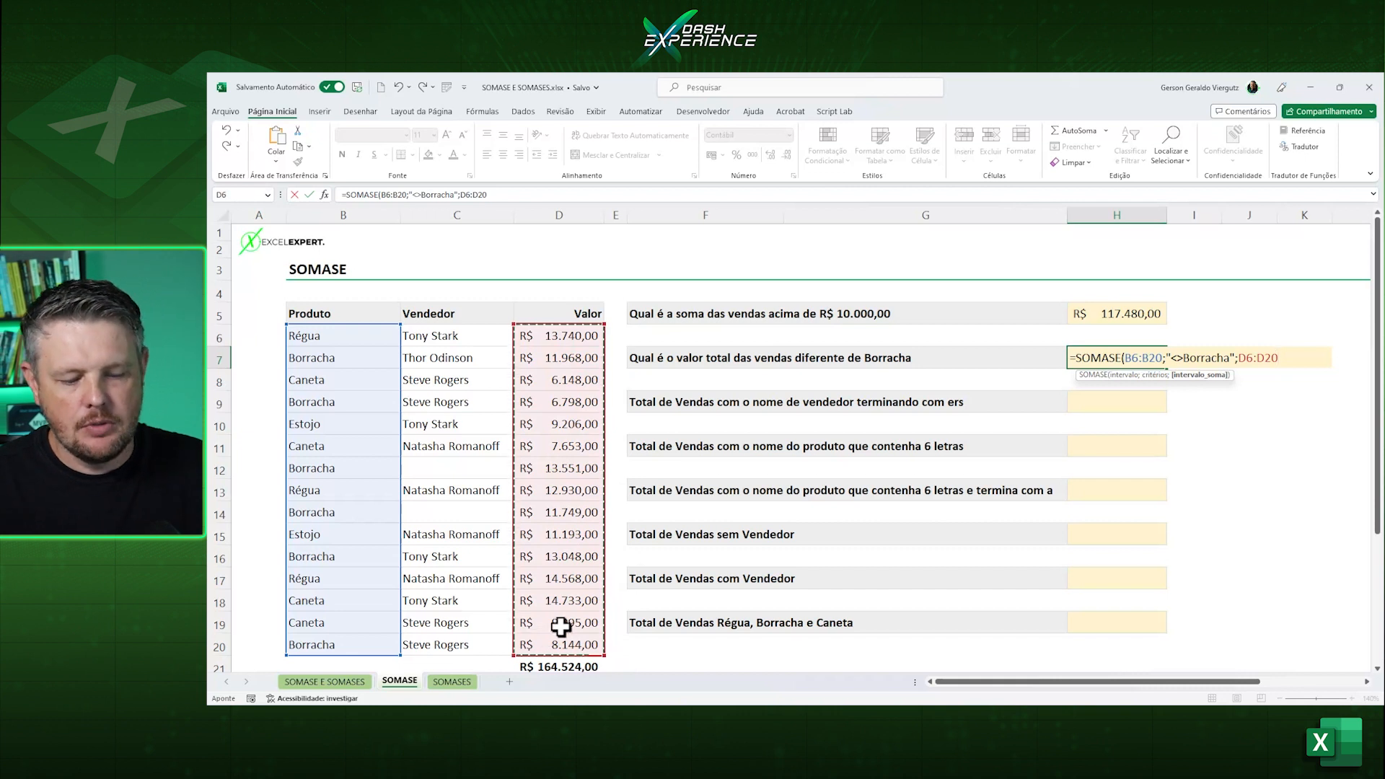
type(")")
key("ctrl+Return")
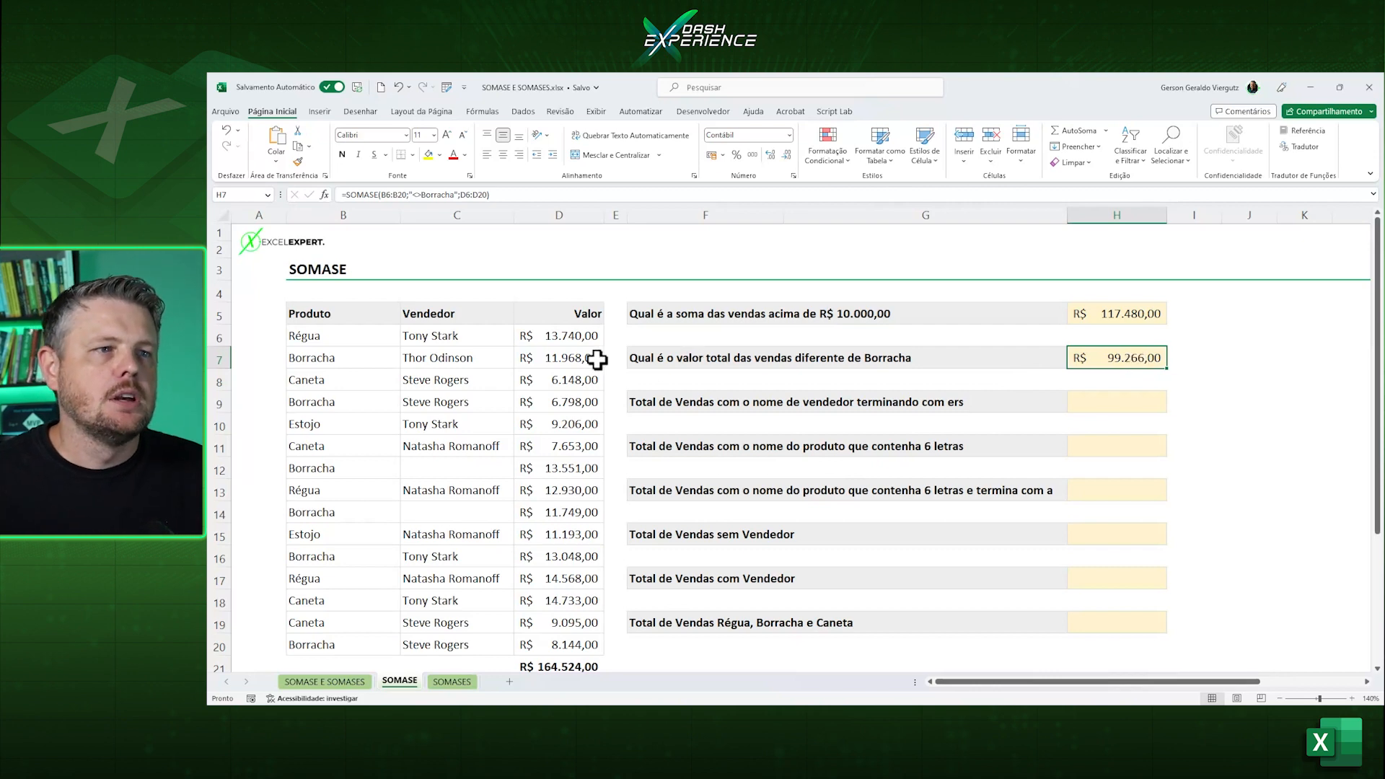
Select together the column D values of all products other than Borracha to check their sum against H7.
scroll(581, 325, "down", 1)
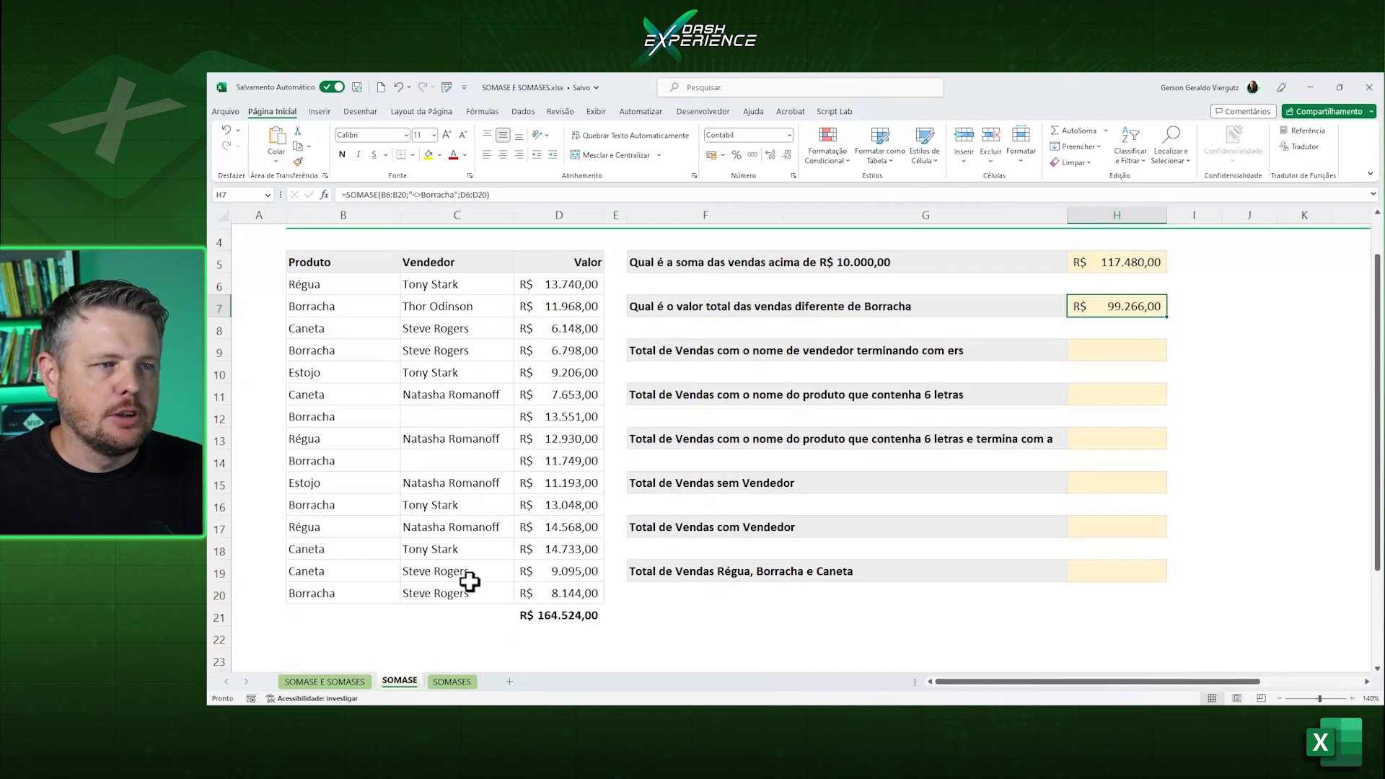
left_click(564, 565)
left_click(566, 548, "ctrl")
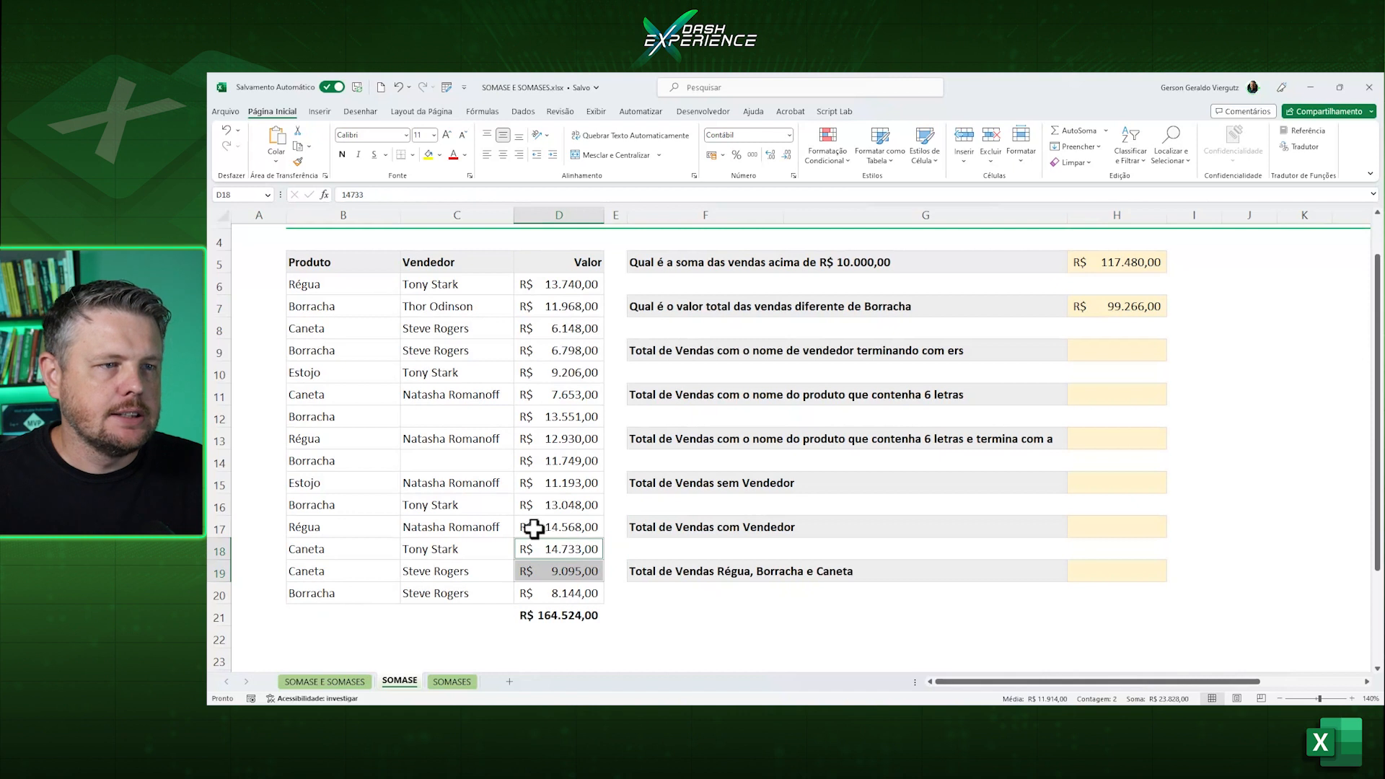
left_click(554, 529, "ctrl")
left_click(537, 479, "ctrl")
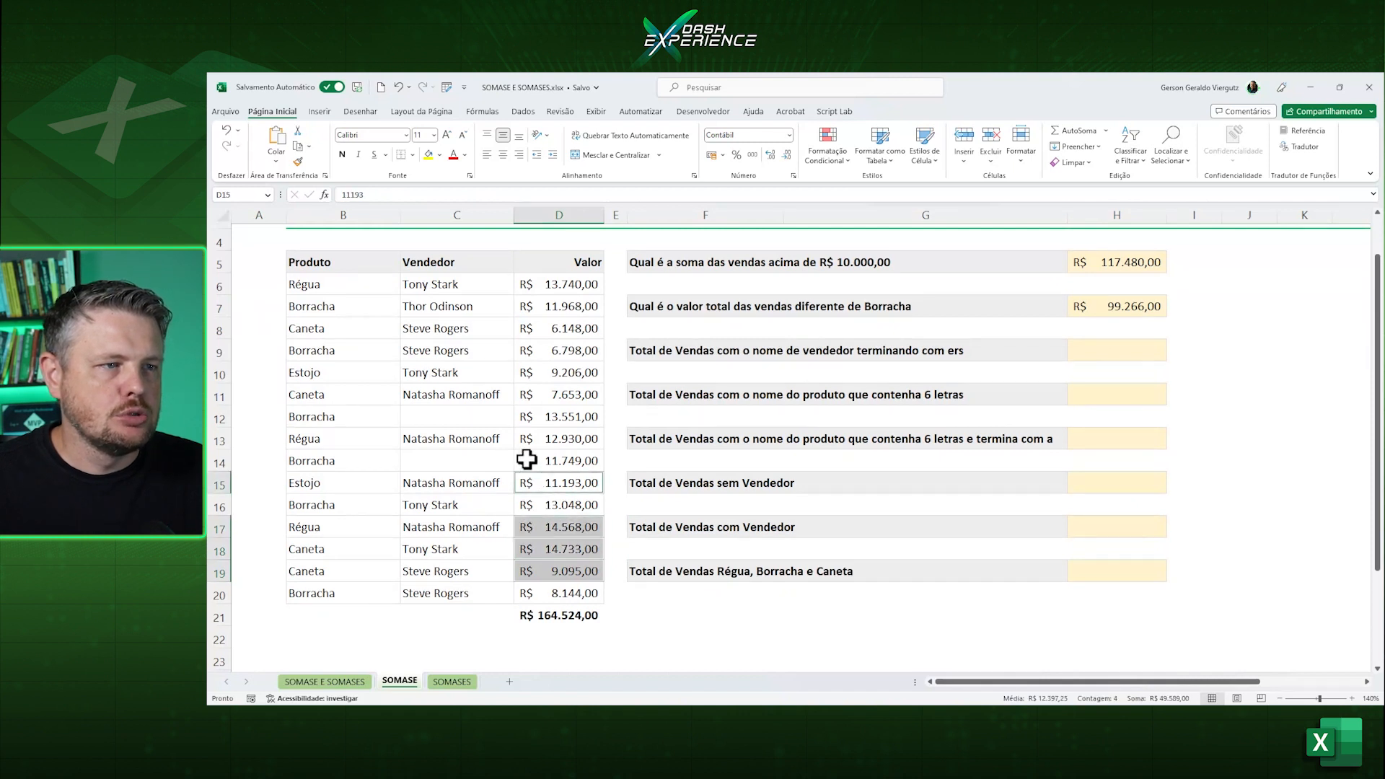
left_click(541, 438, "ctrl")
left_click(560, 395, "ctrl")
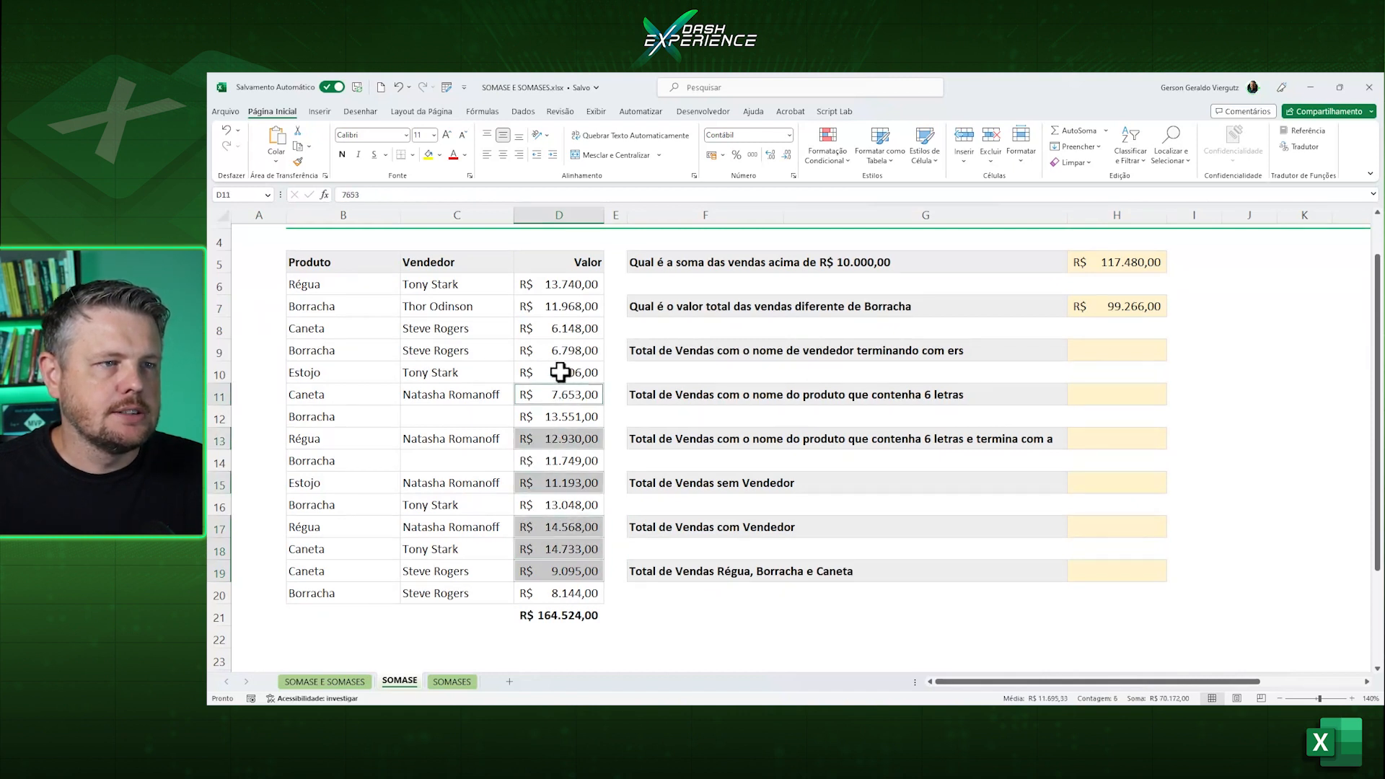
left_click(560, 372, "ctrl")
left_click(558, 329, "ctrl")
left_click(561, 286, "ctrl")
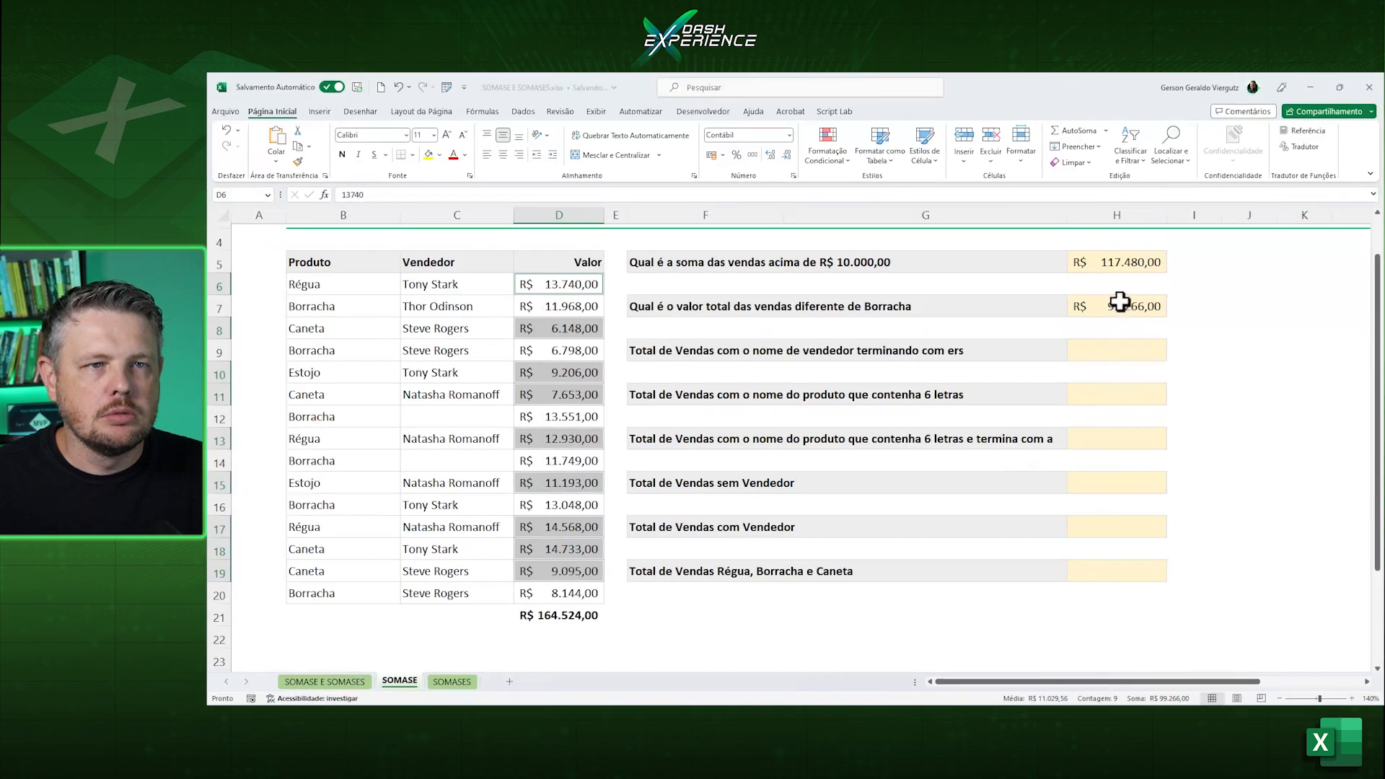
Examine the range, criterion and sum range arguments of the SOMASE formula in H7.
left_click(1150, 304)
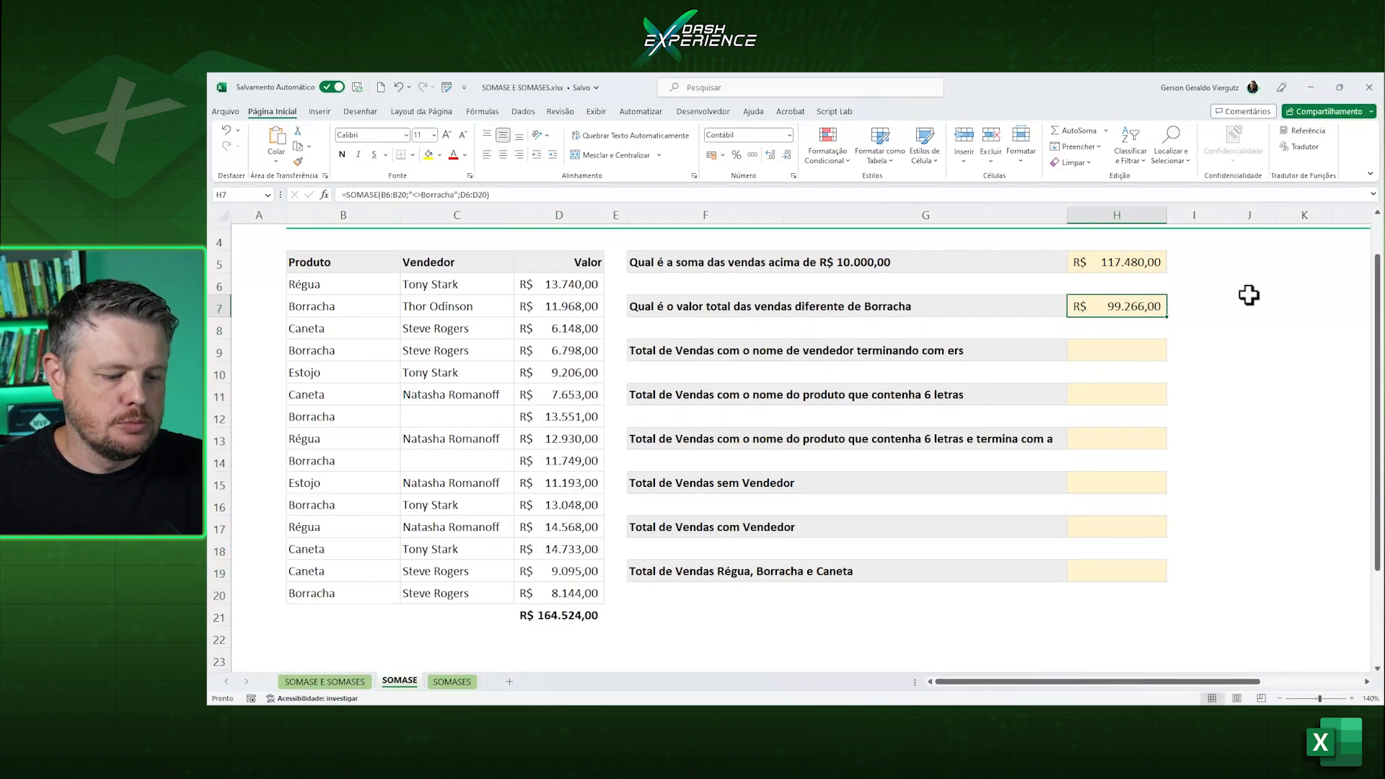
key("F2")
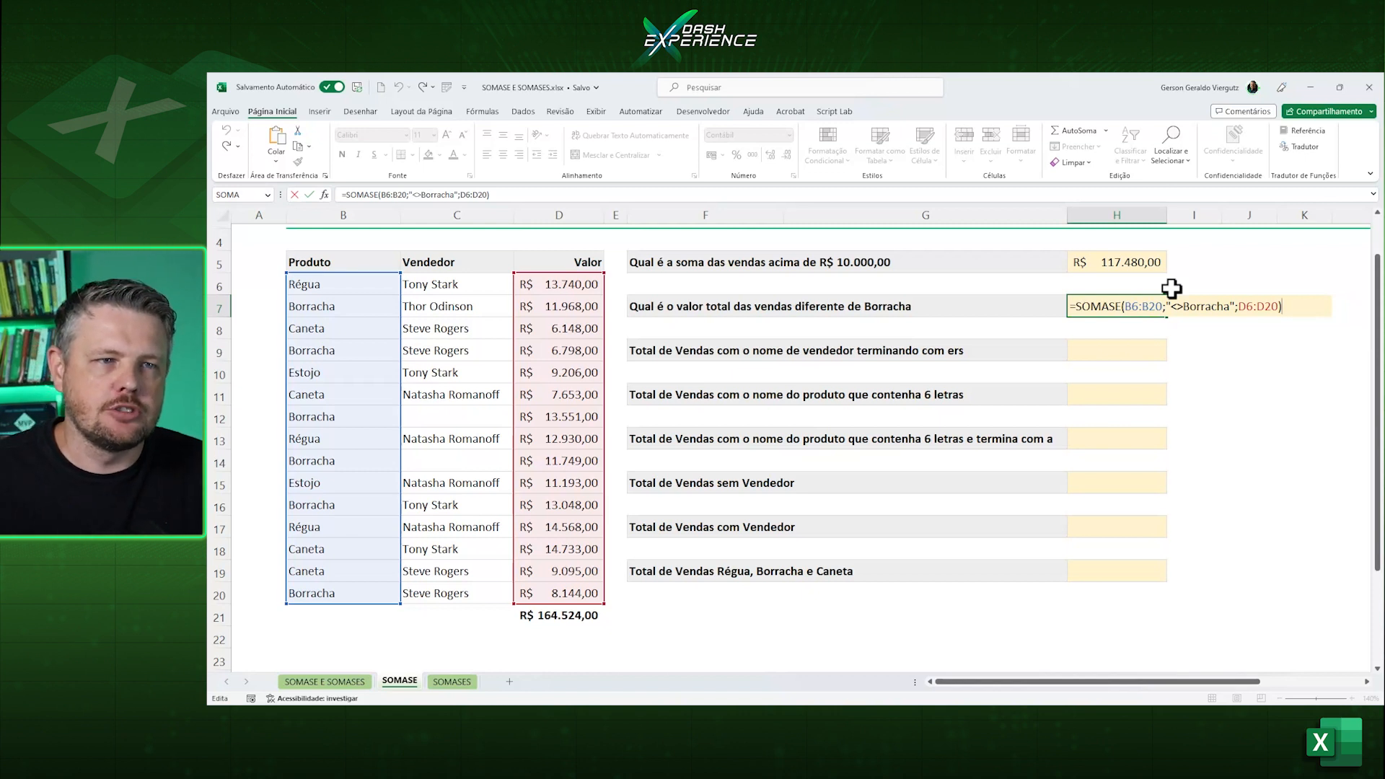
key("ctrl+Return")
Start a SOMASE formula in H9 with the seller column C6:C20 as the range.
left_click(1103, 350)
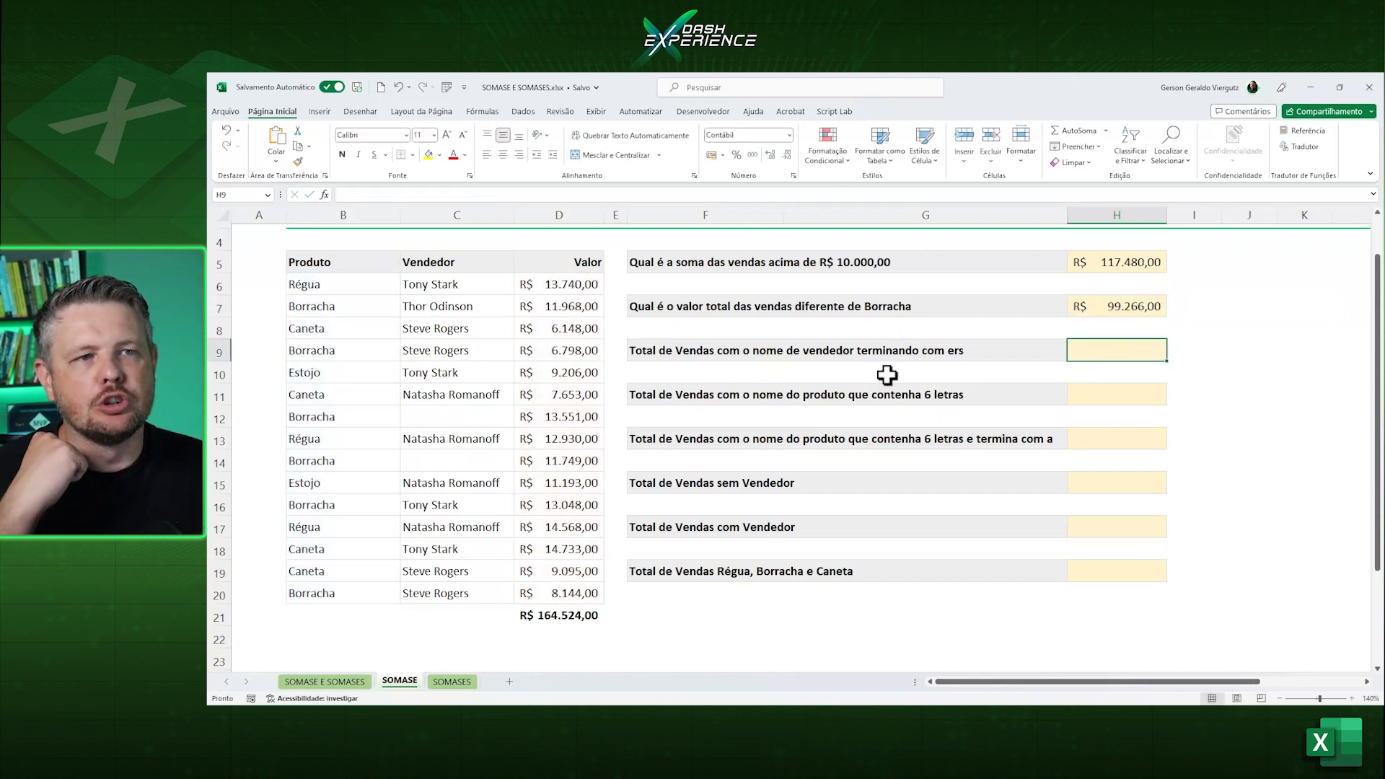
type("=s")
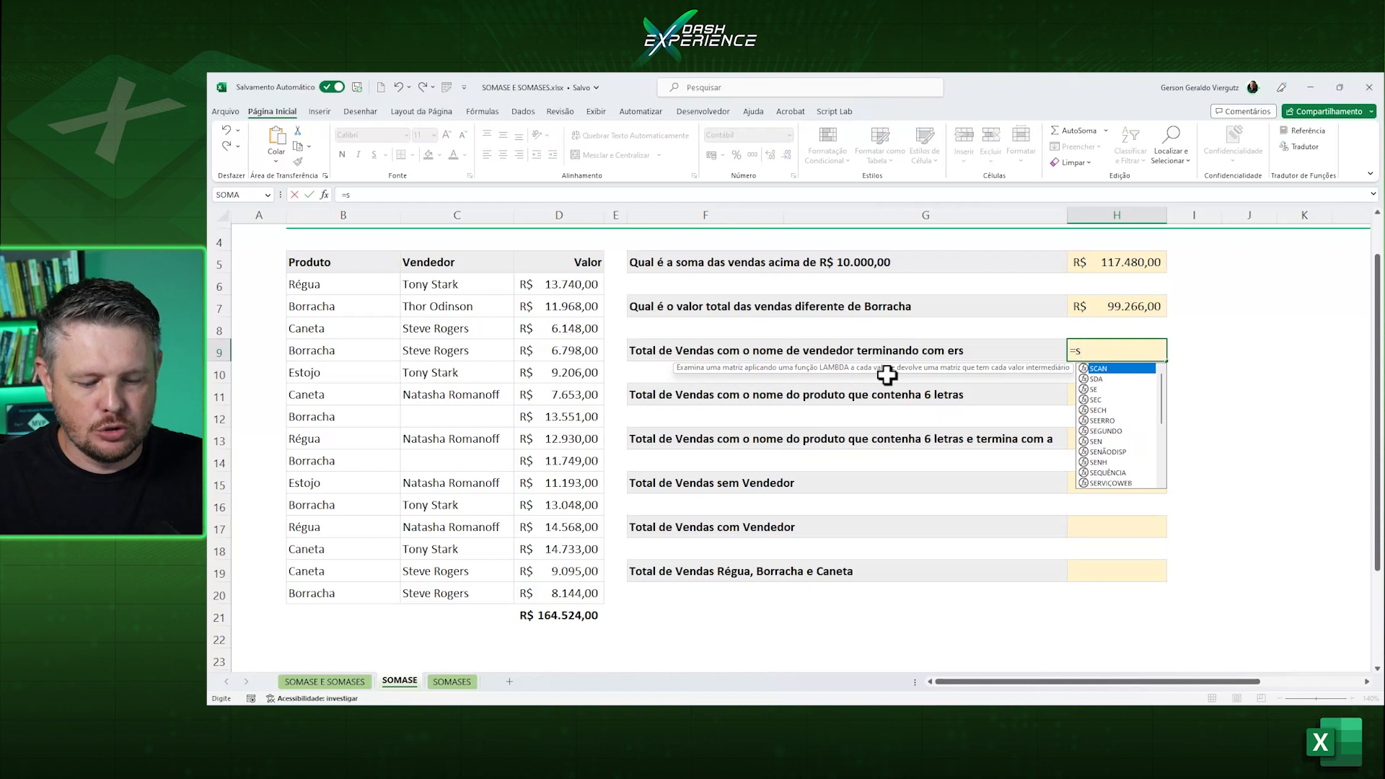
type("oms")
type("ase")
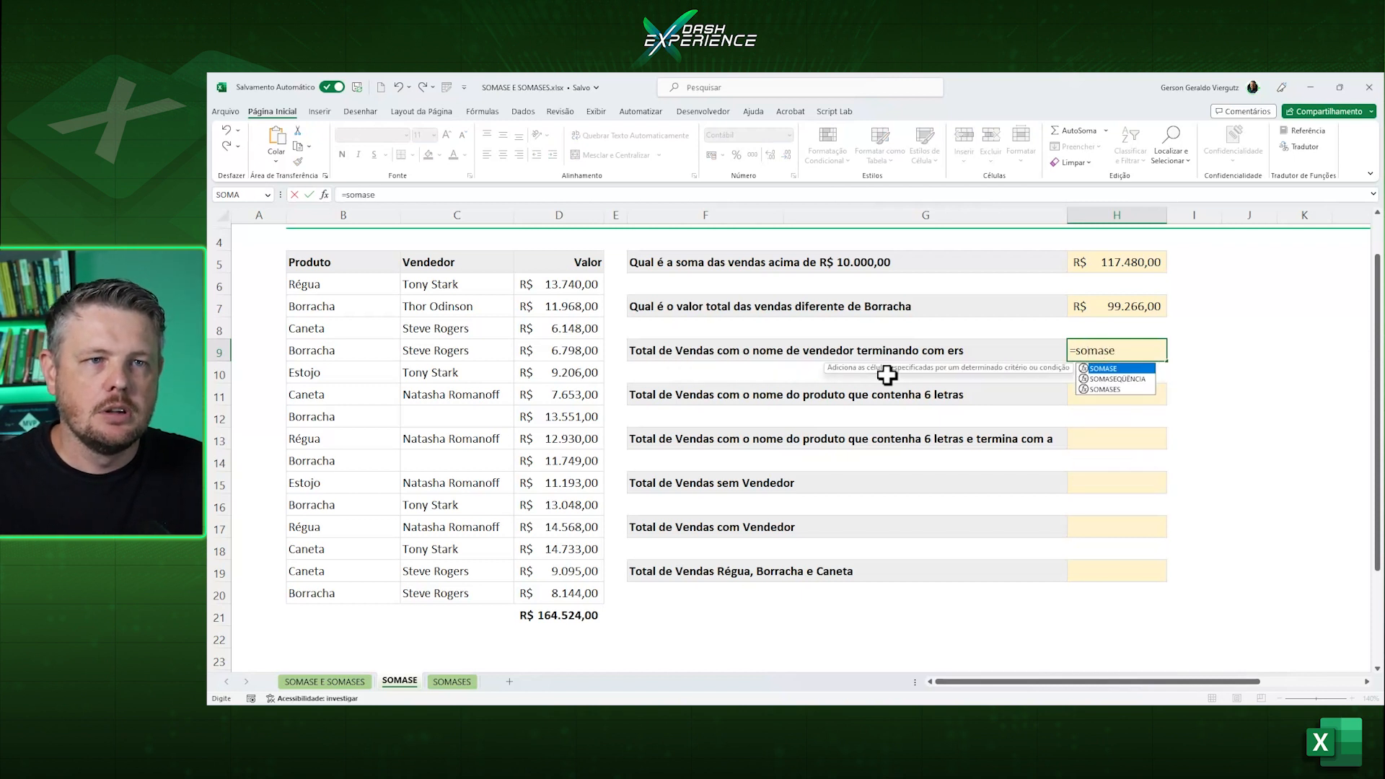
key("Tab")
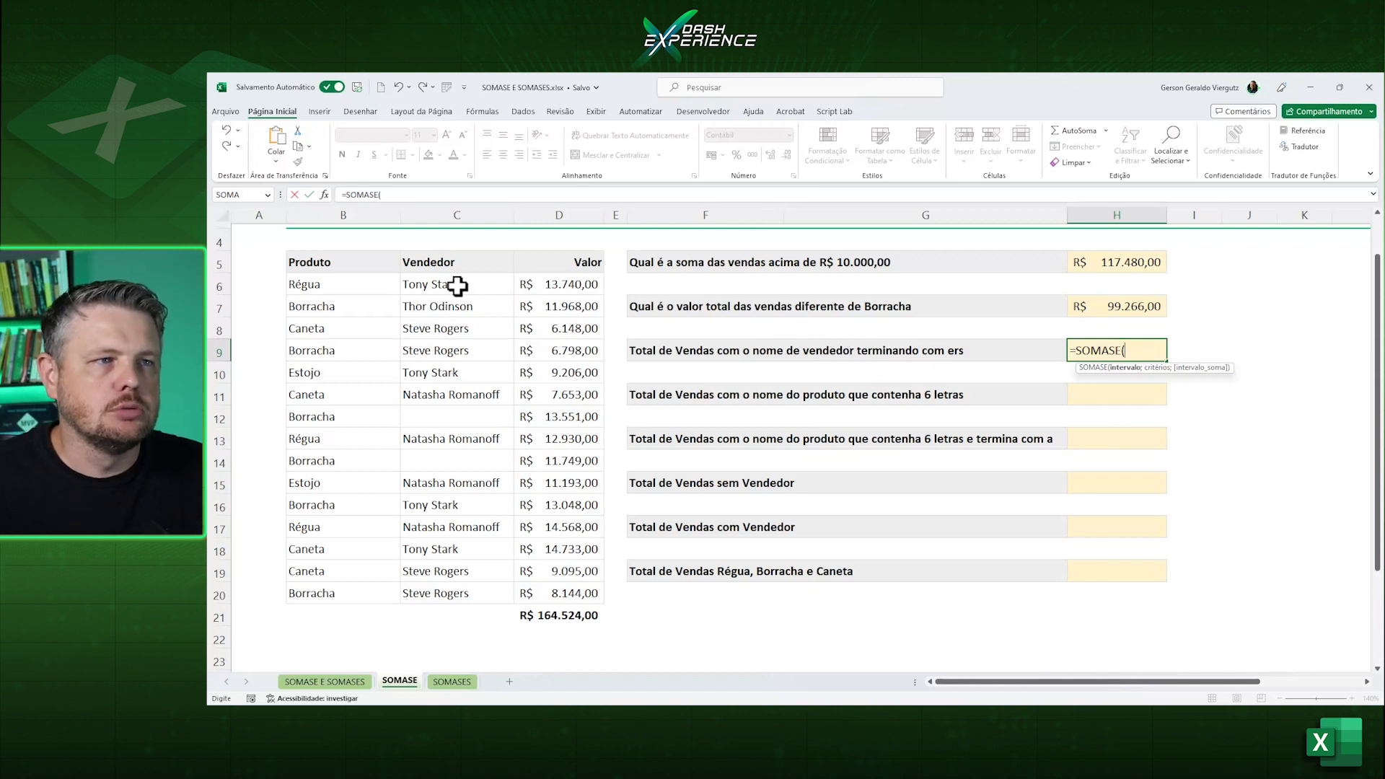
left_click_drag(454, 283, 453, 585)
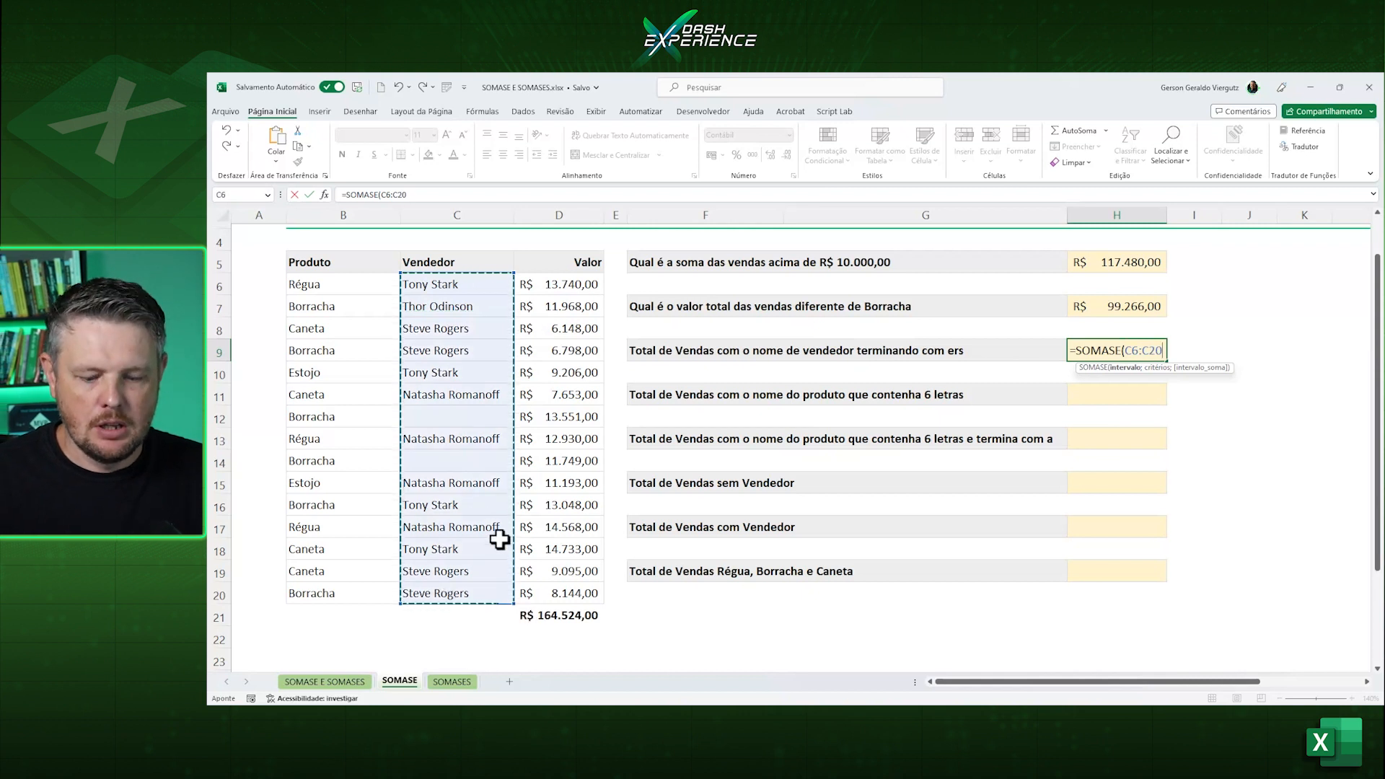
Complete the SOMASE formula in H9 with the criterion "*ers" and the sum range D6:D20.
type(";\"*ers\";")
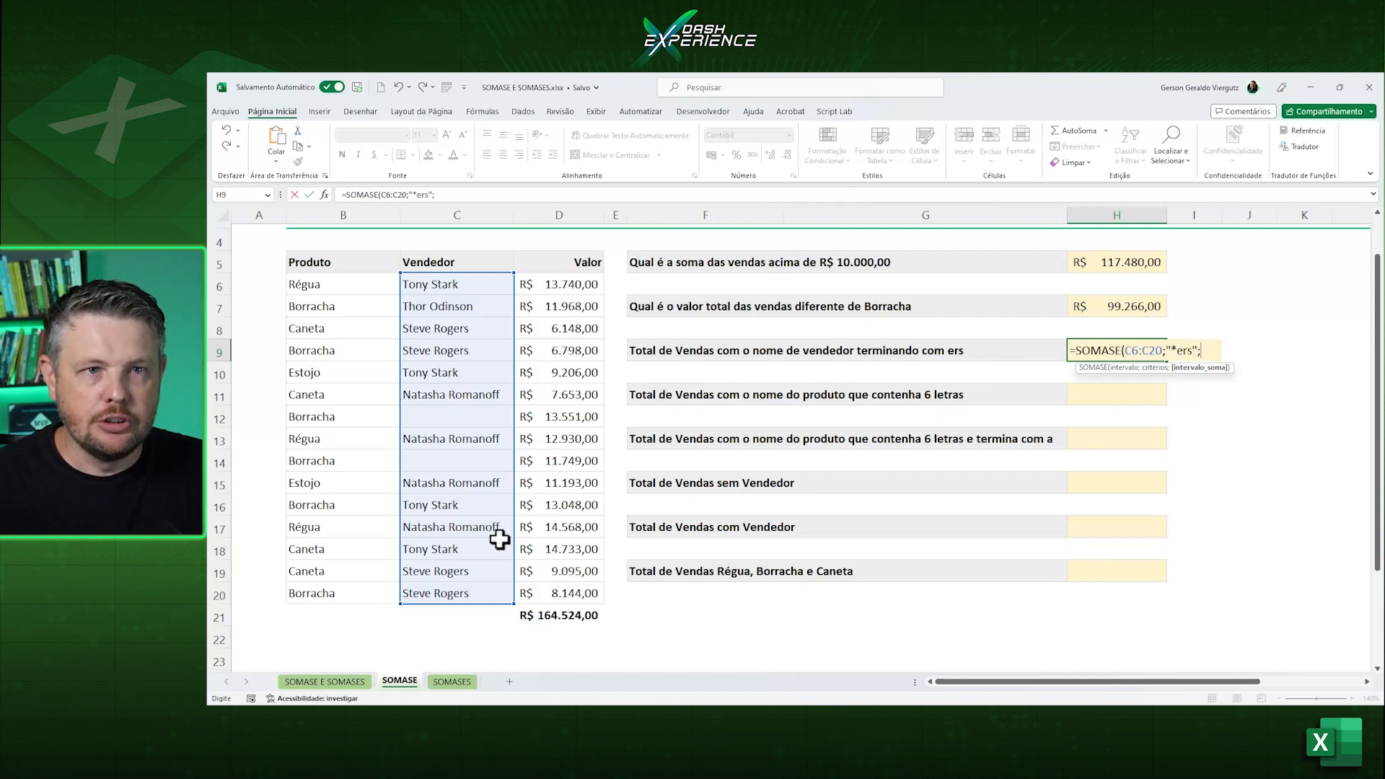
left_click_drag(560, 288, 556, 590)
type(")")
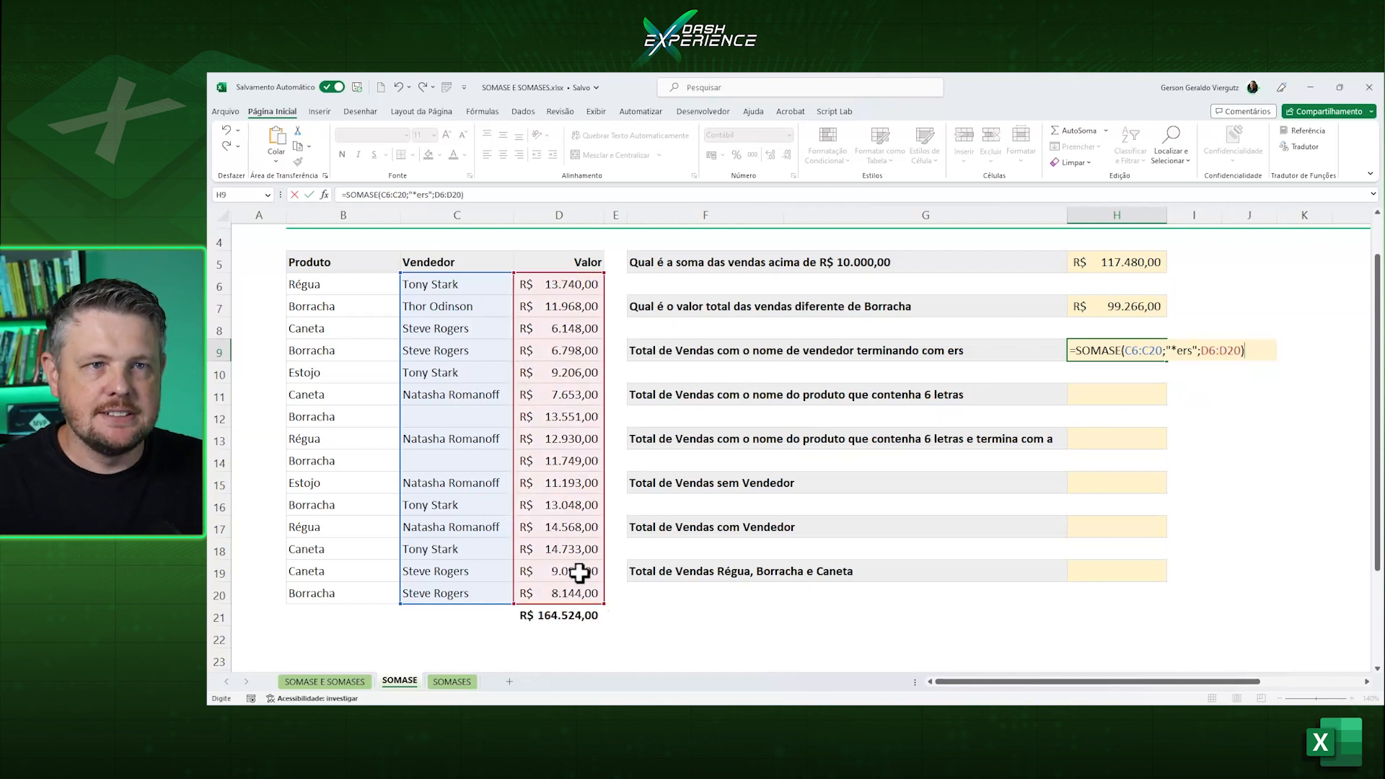
key("Return")
Check H9's total by selecting together the column D values of the sellers whose names end in "ers".
left_click(1111, 357)
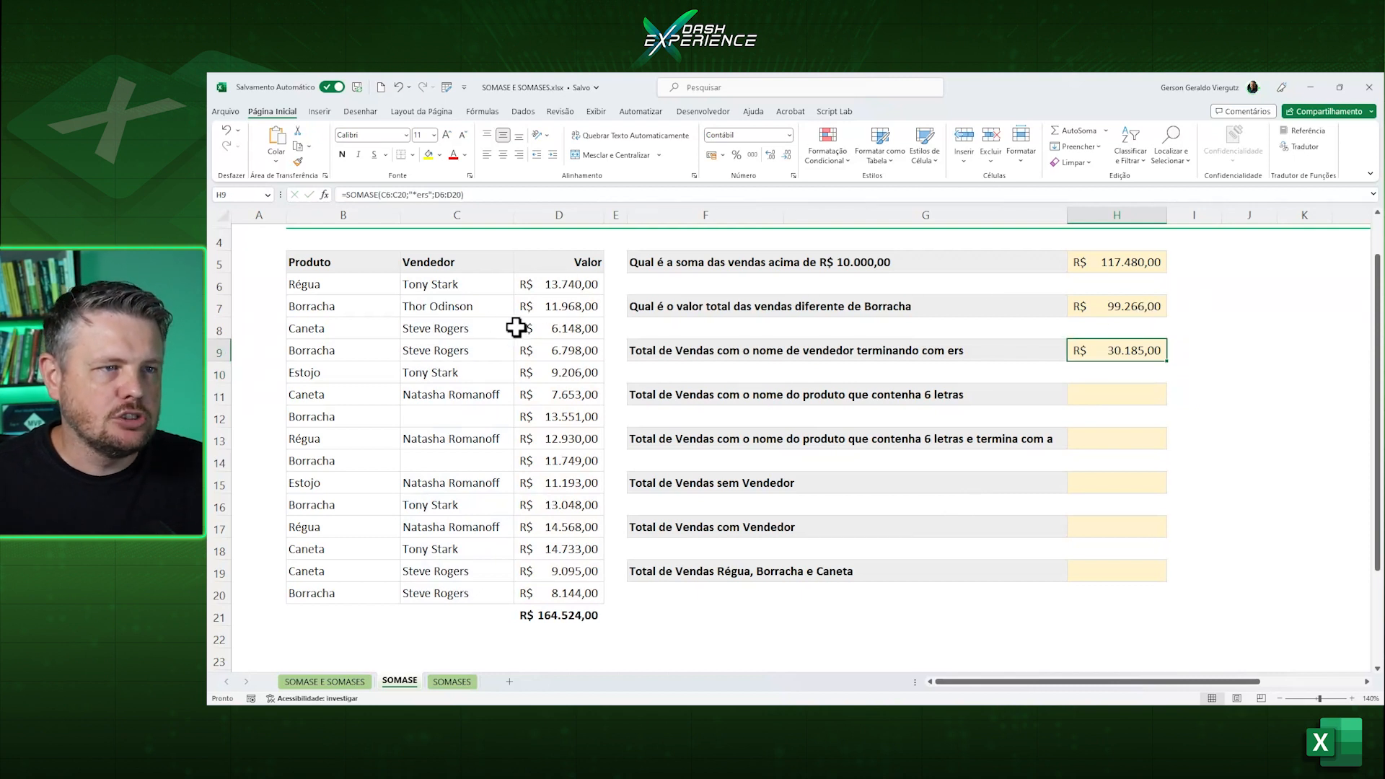
left_click(554, 328)
left_click(566, 352, "ctrl")
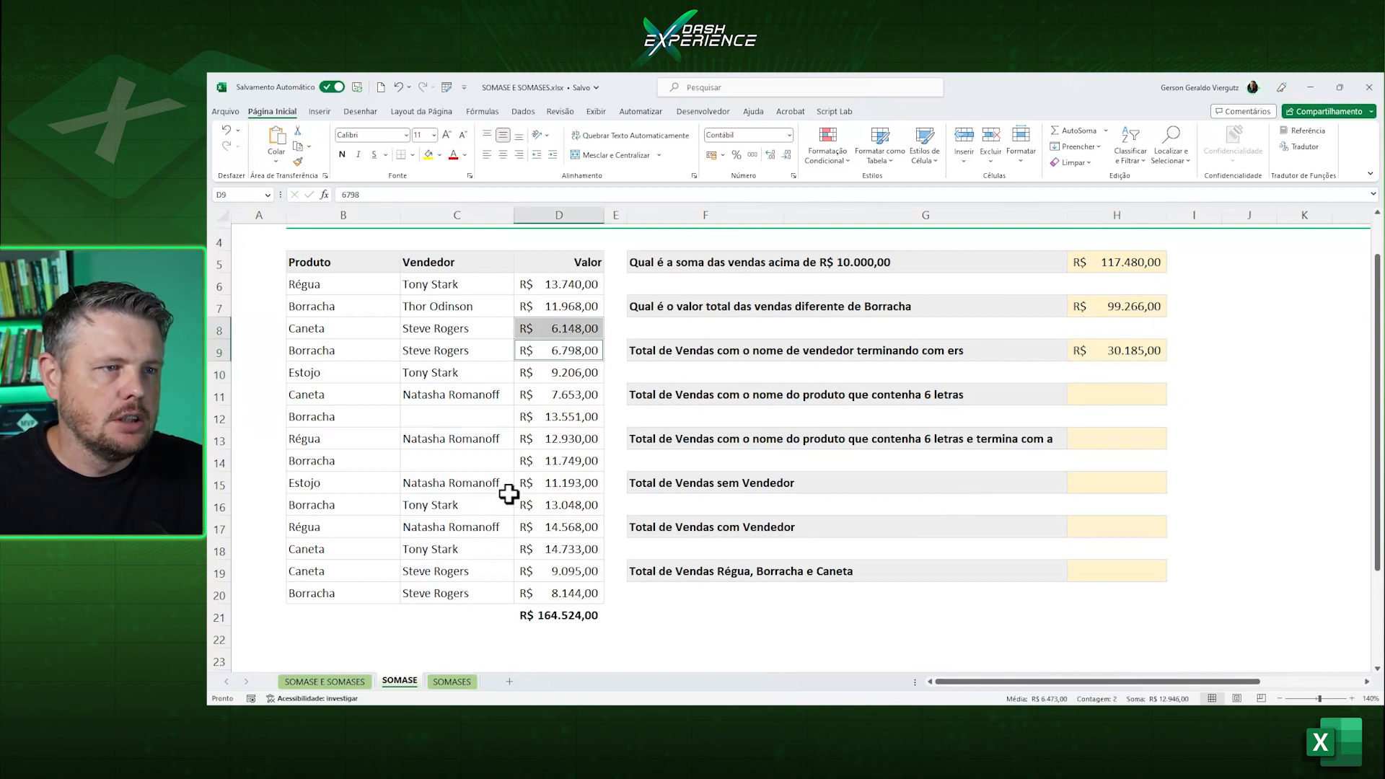
left_click(563, 571, "ctrl")
left_click(568, 592, "ctrl")
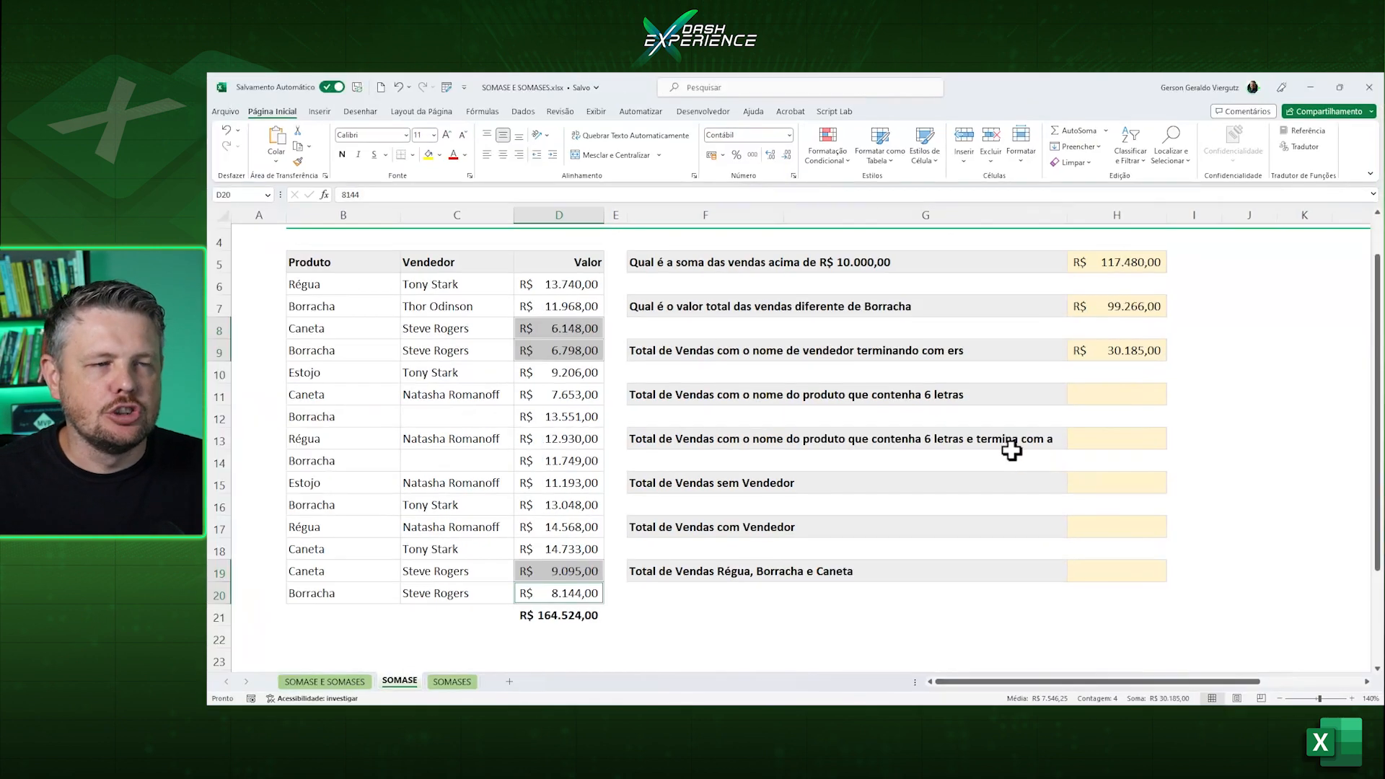
Start a SOMASE formula in H11 with the product column B6:B20 as the range.
left_click(1130, 397)
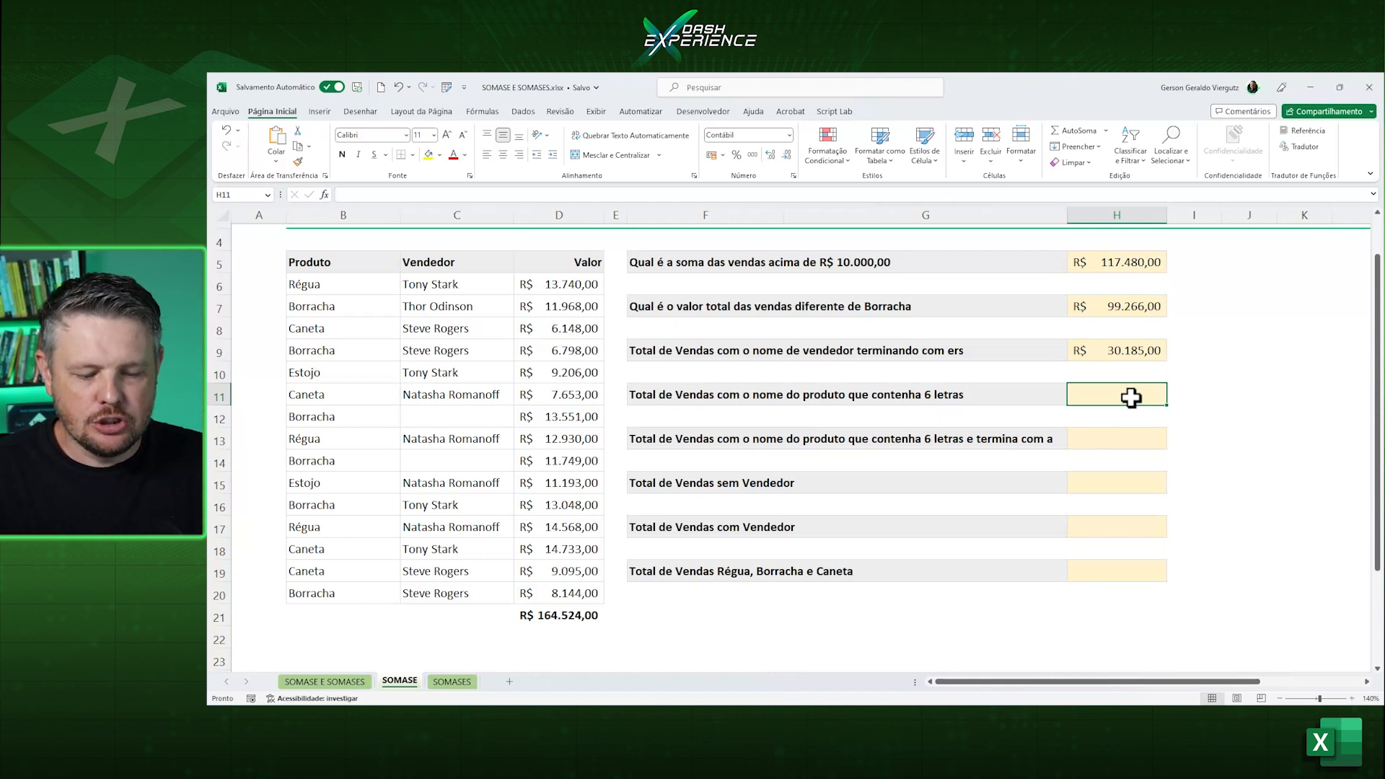
type("=somas")
key("Tab")
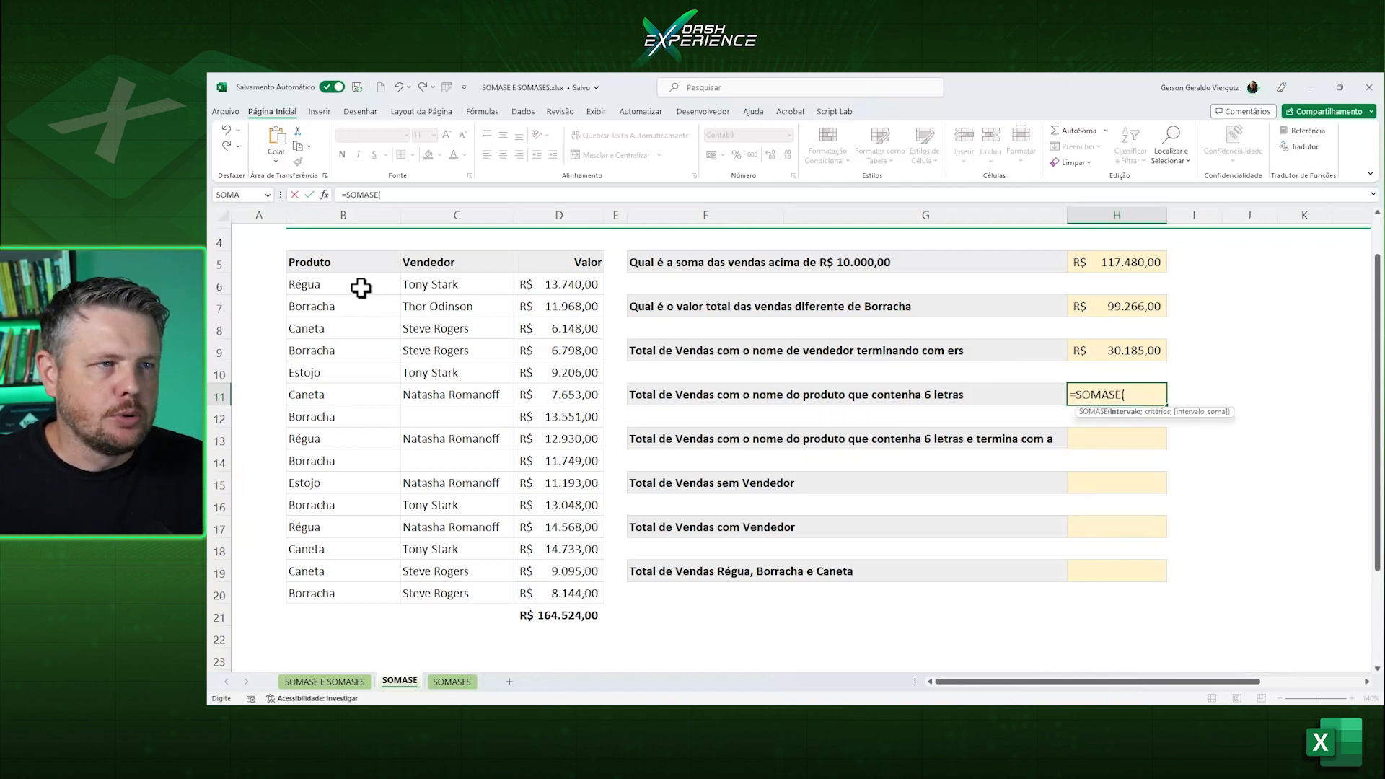
left_click_drag(361, 289, 415, 596)
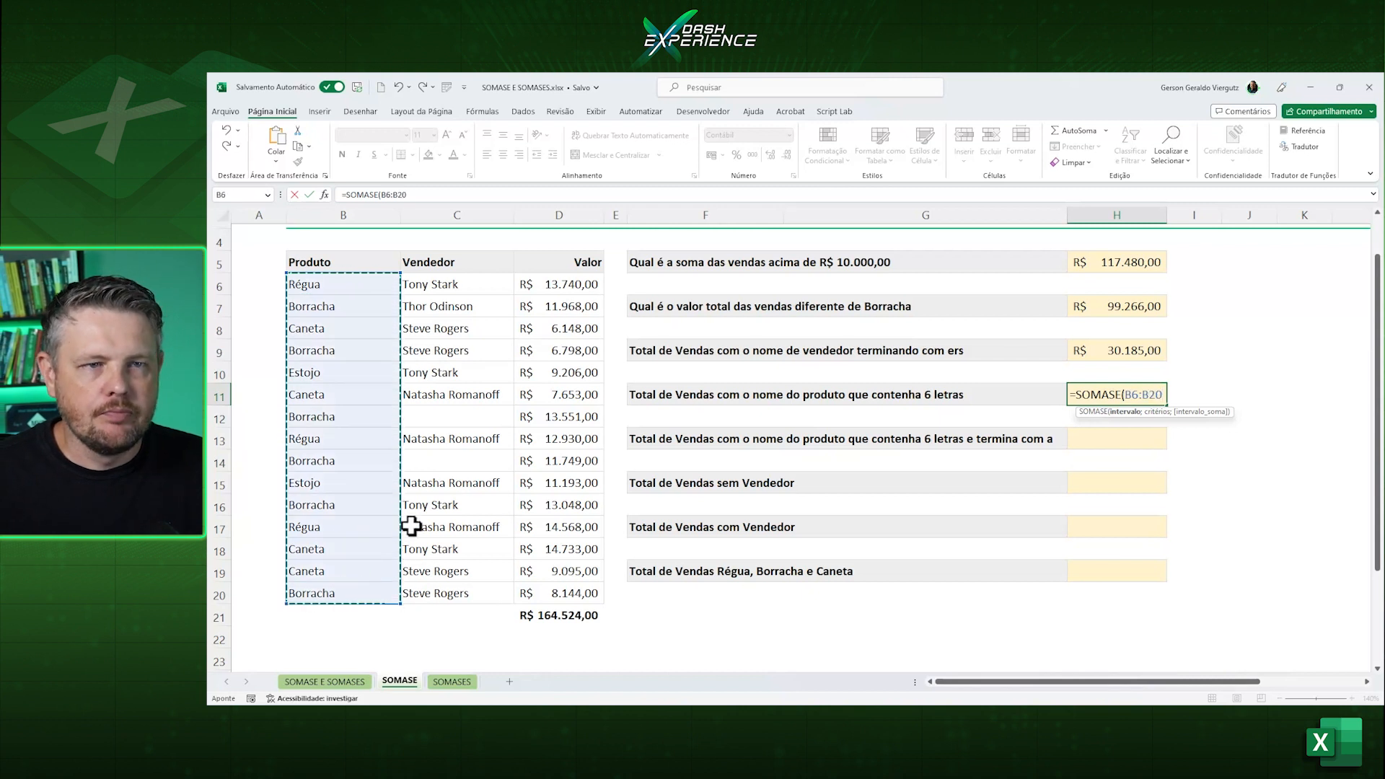
Complete the SOMASE formula in H11 with the criterion "??????" and the sum range D6:D20.
type(";")
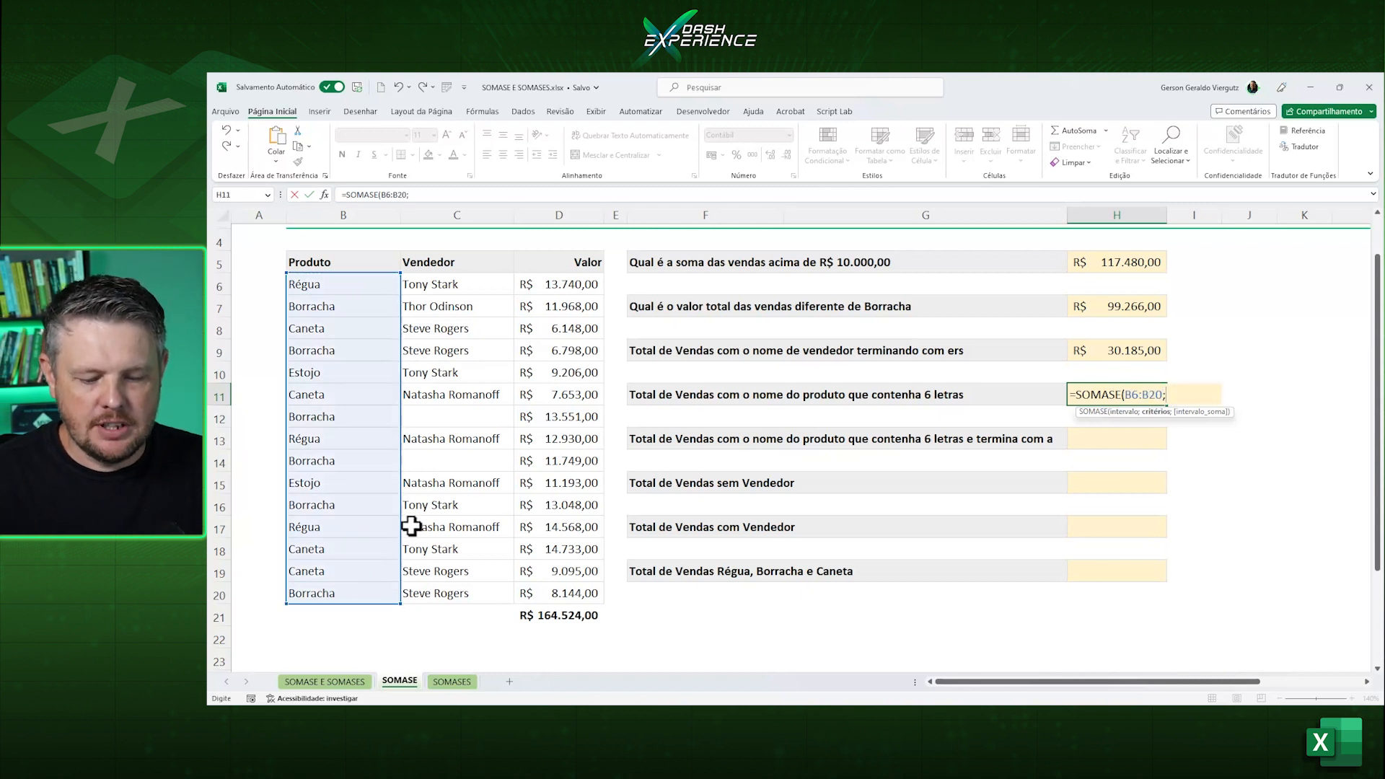
type("\"")
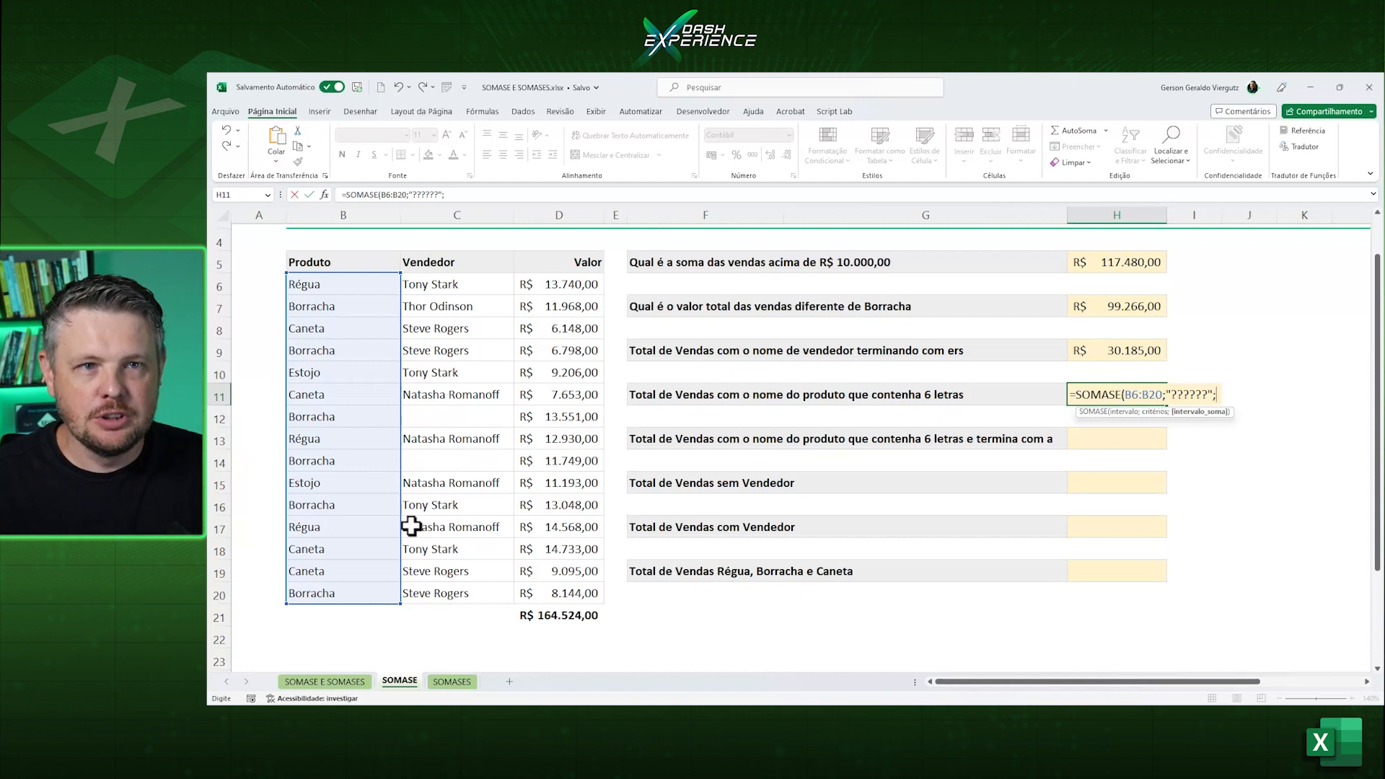
left_click(552, 286)
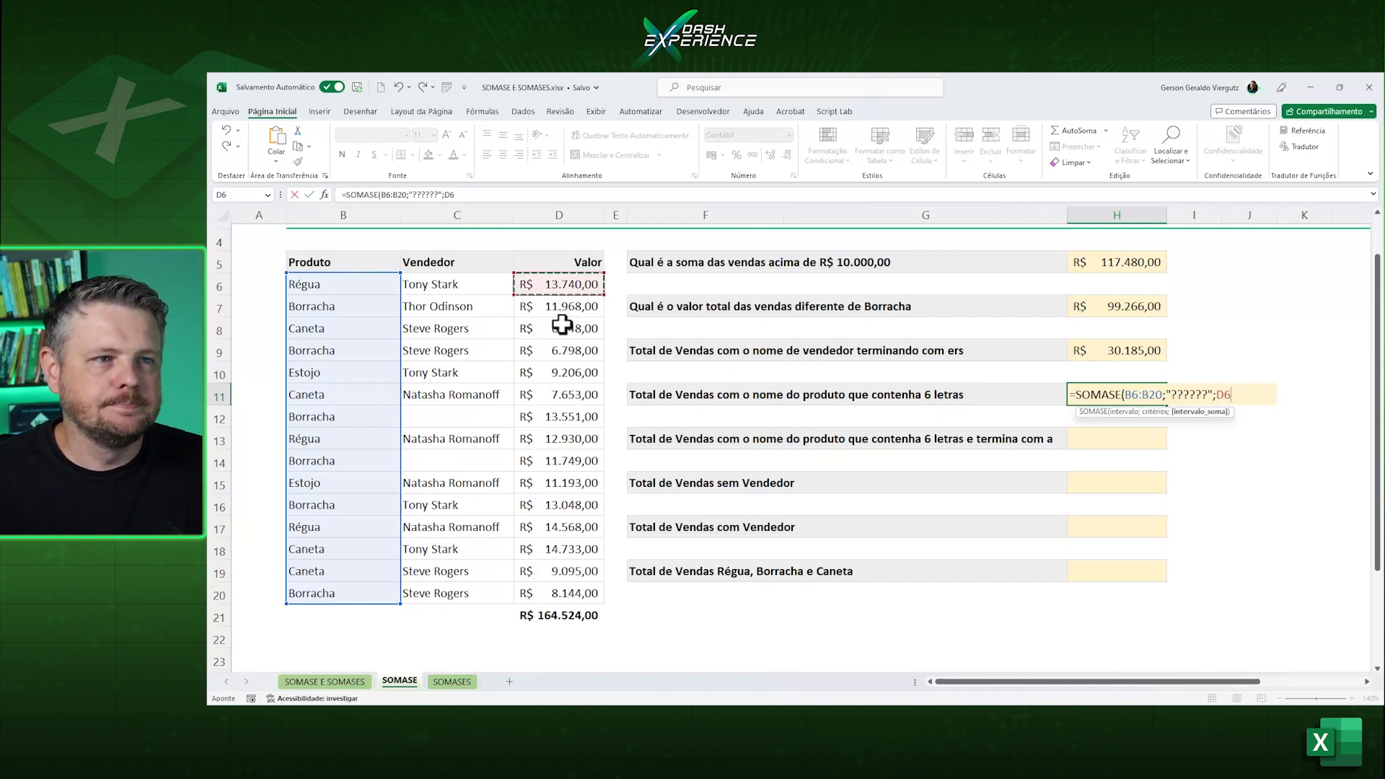
left_click_drag(562, 326, 596, 588)
type(")")
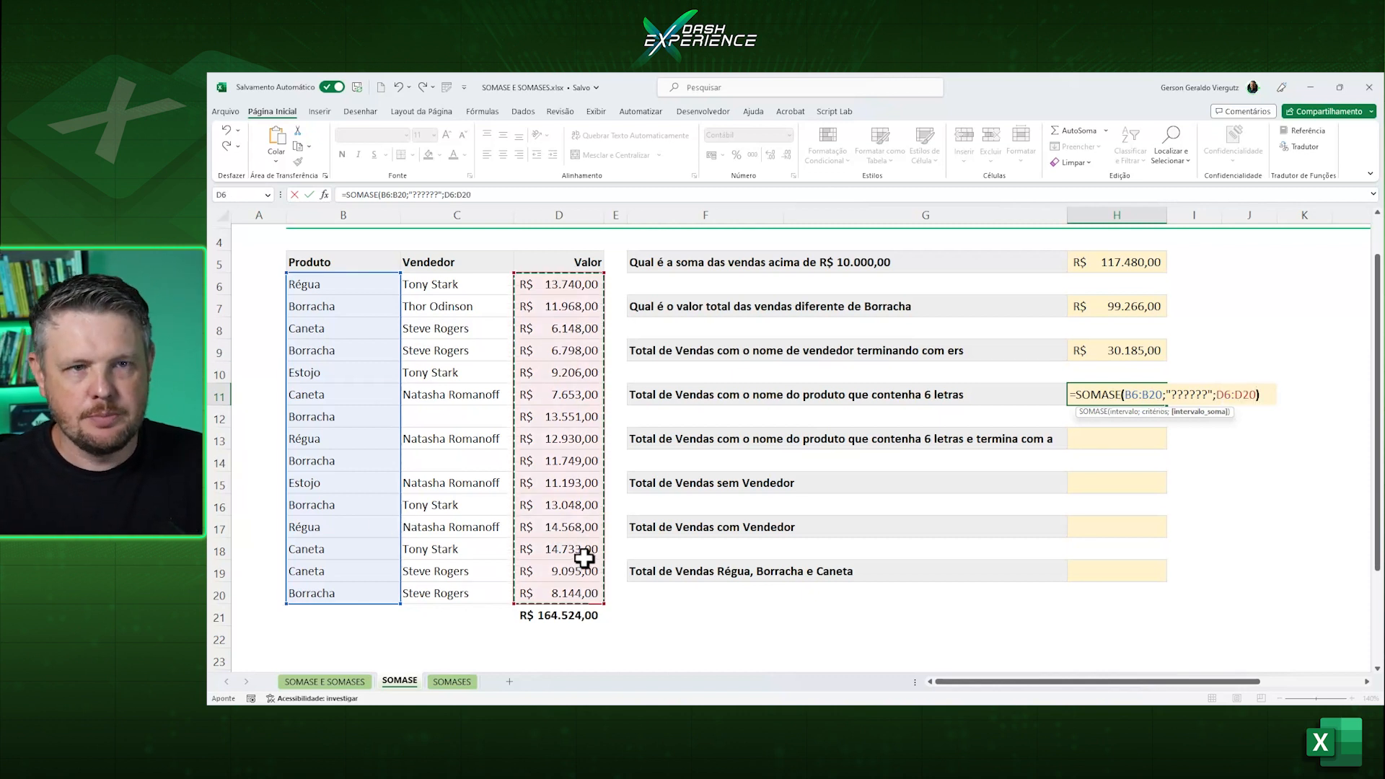
key("Return")
key("Up")
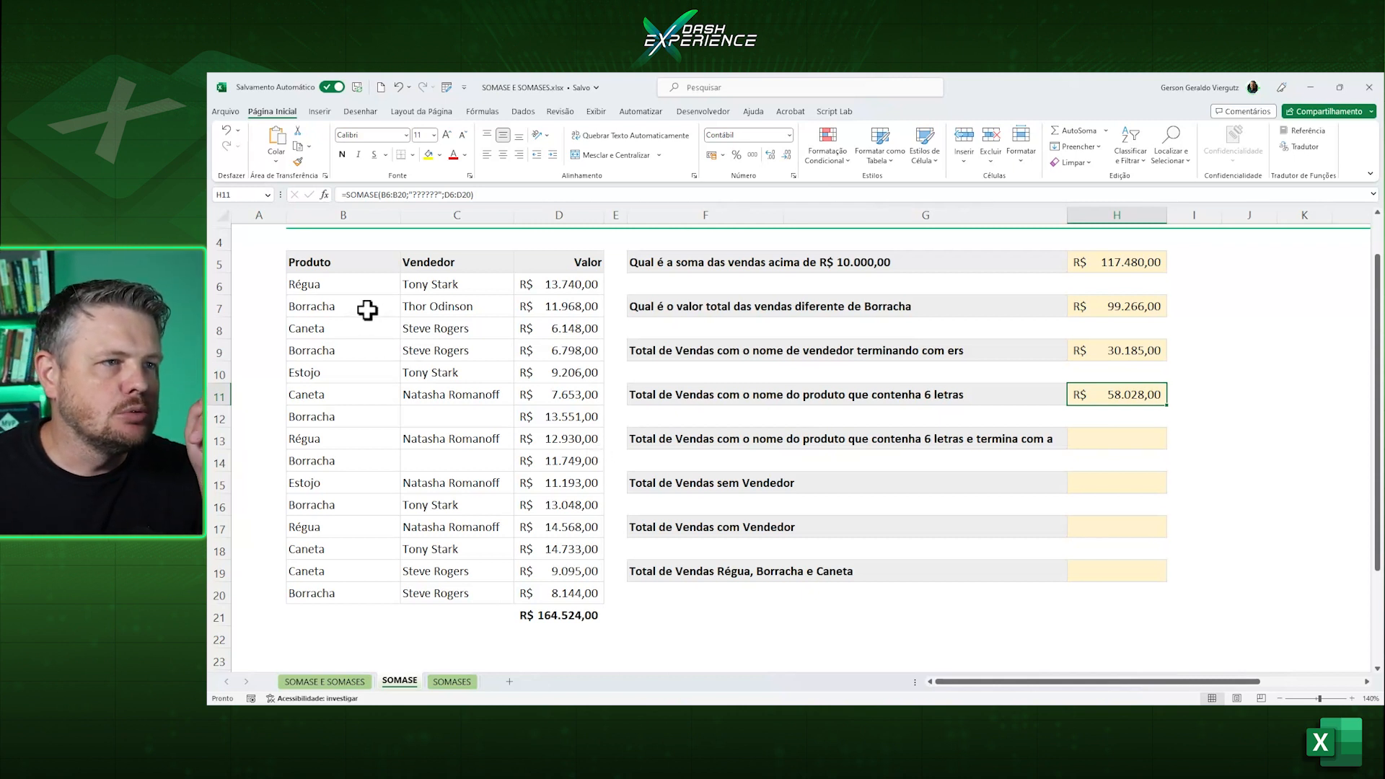
Try to check H11's total by selecting together the column D values of the Régua, Caneta and Estojo rows.
left_click(334, 291)
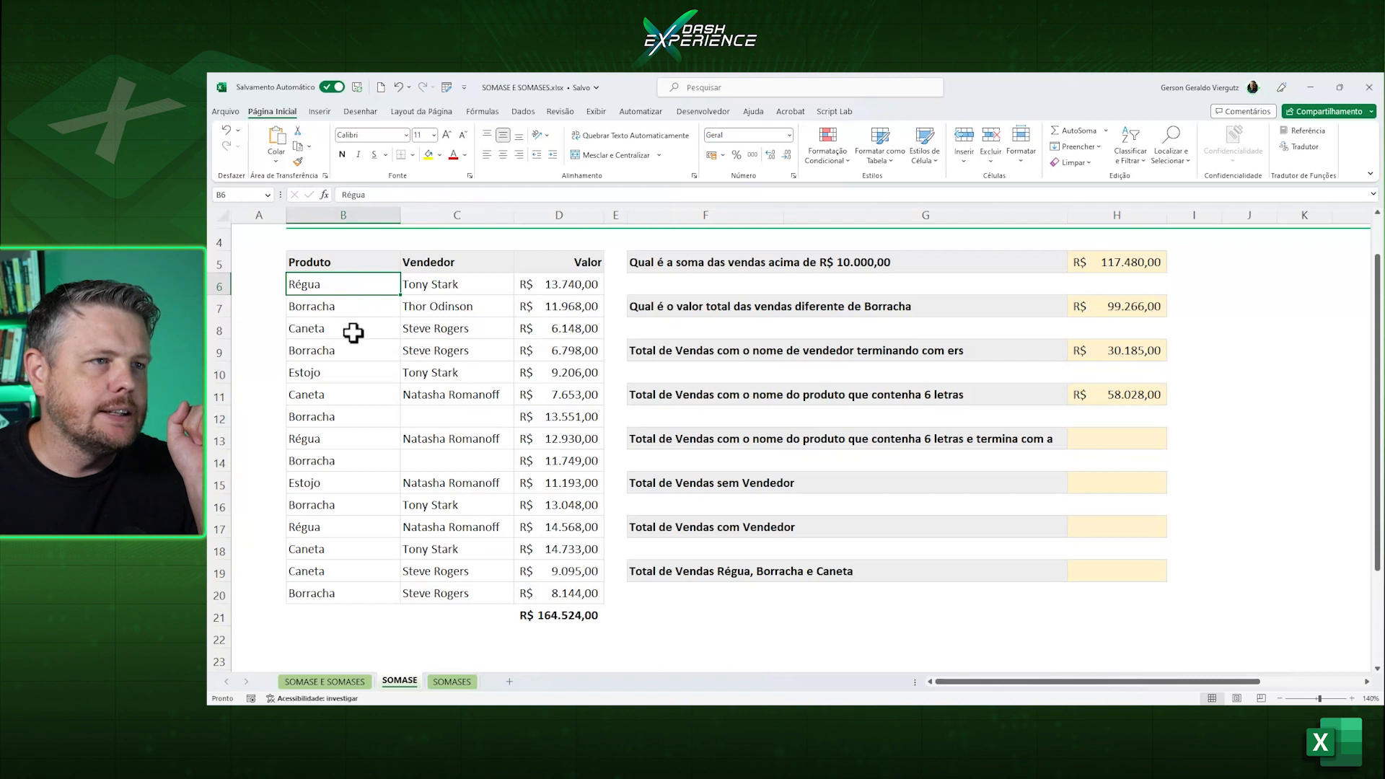
left_click(353, 333)
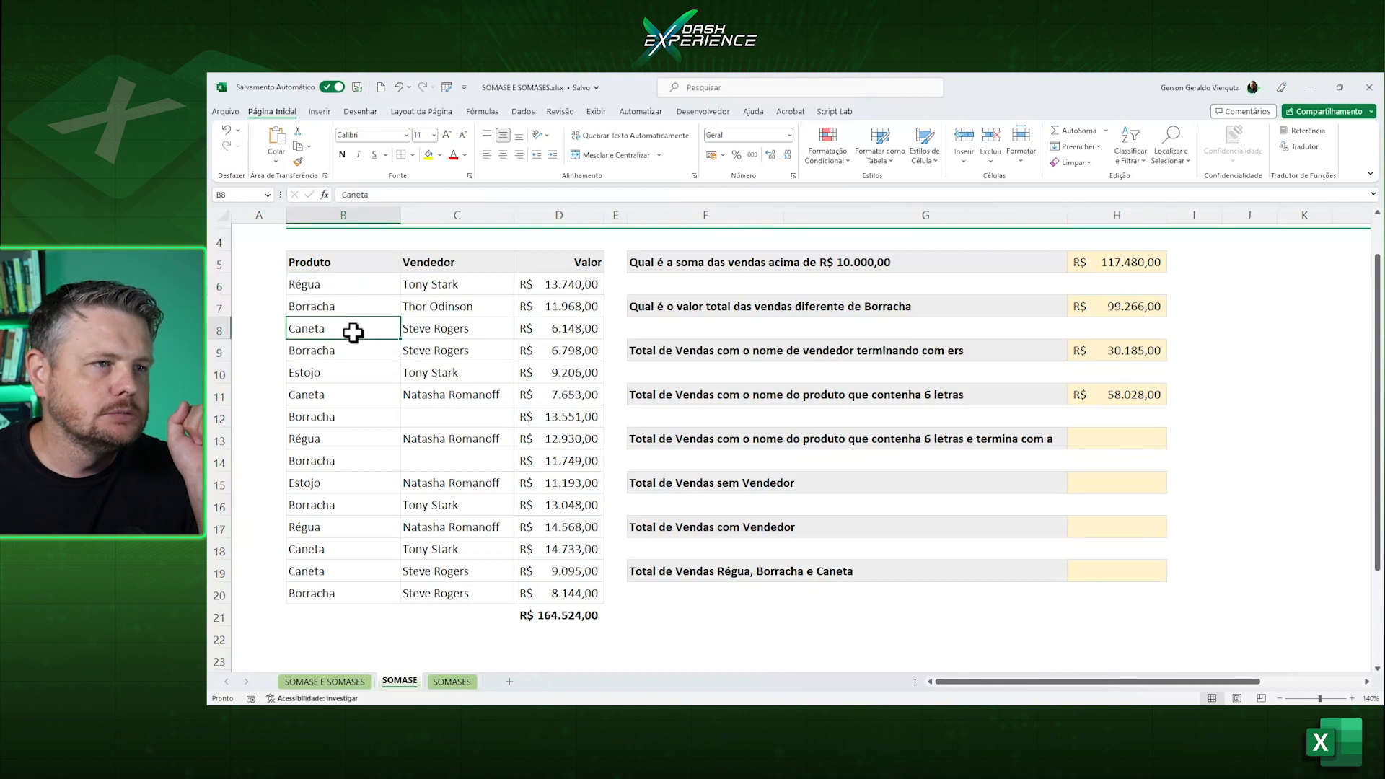
left_click(339, 375)
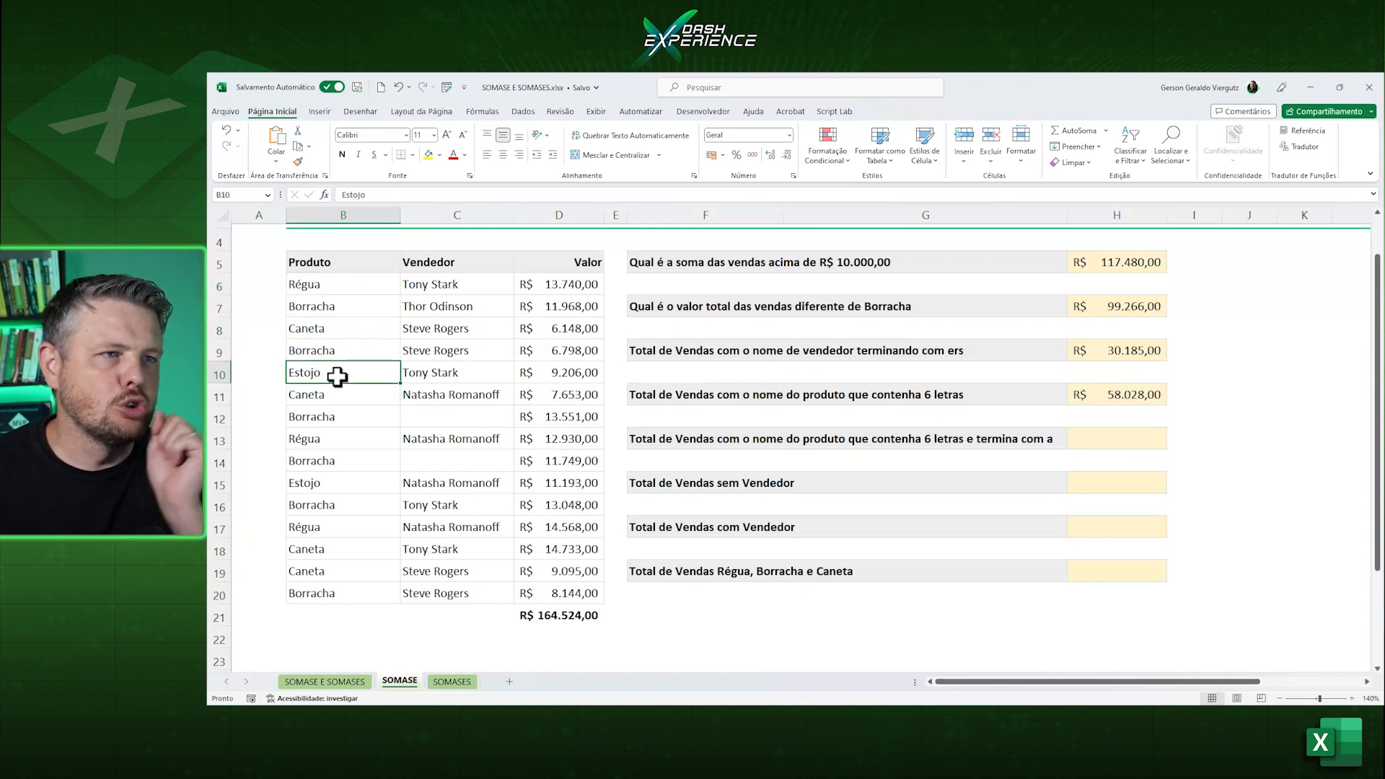
left_click(574, 287)
left_click(567, 328, "ctrl")
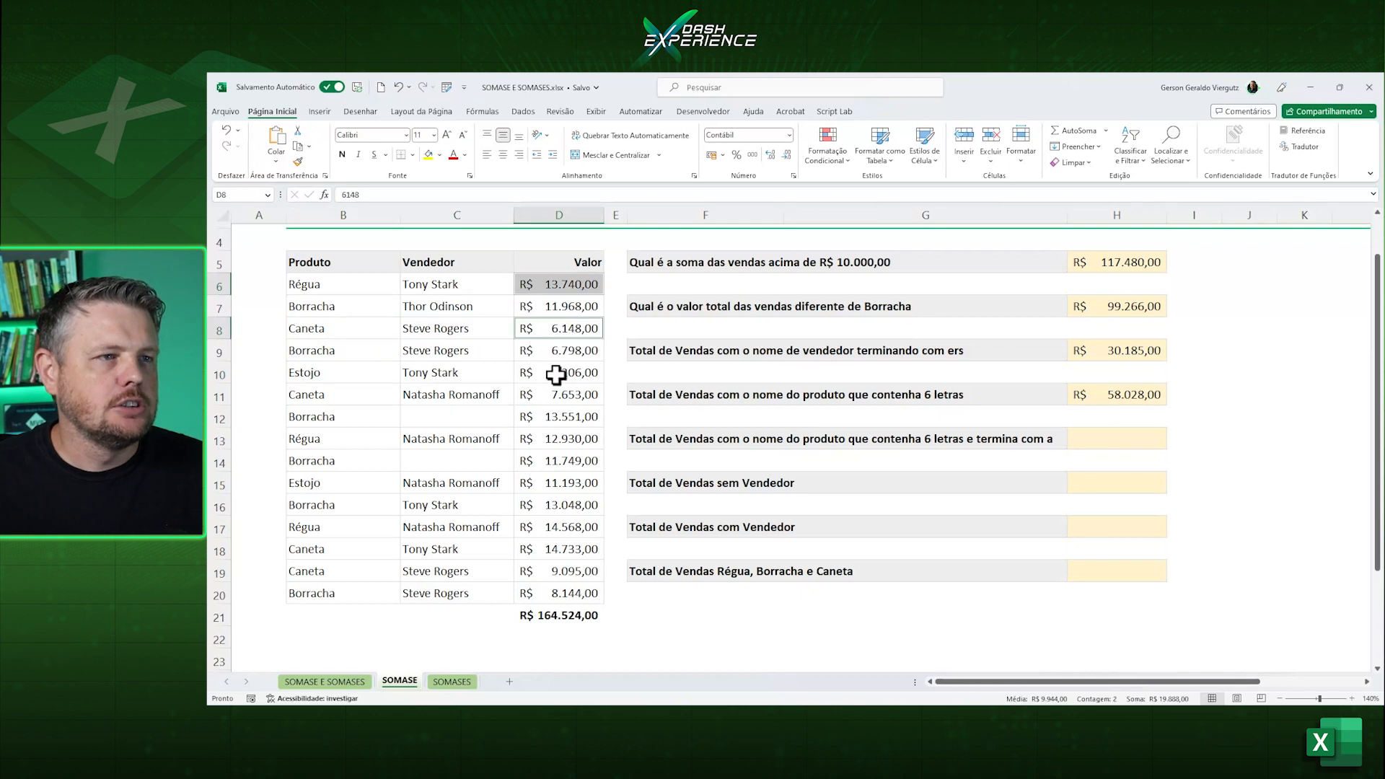
left_click(556, 373, "ctrl")
left_click(556, 394, "ctrl")
left_click(550, 438, "ctrl")
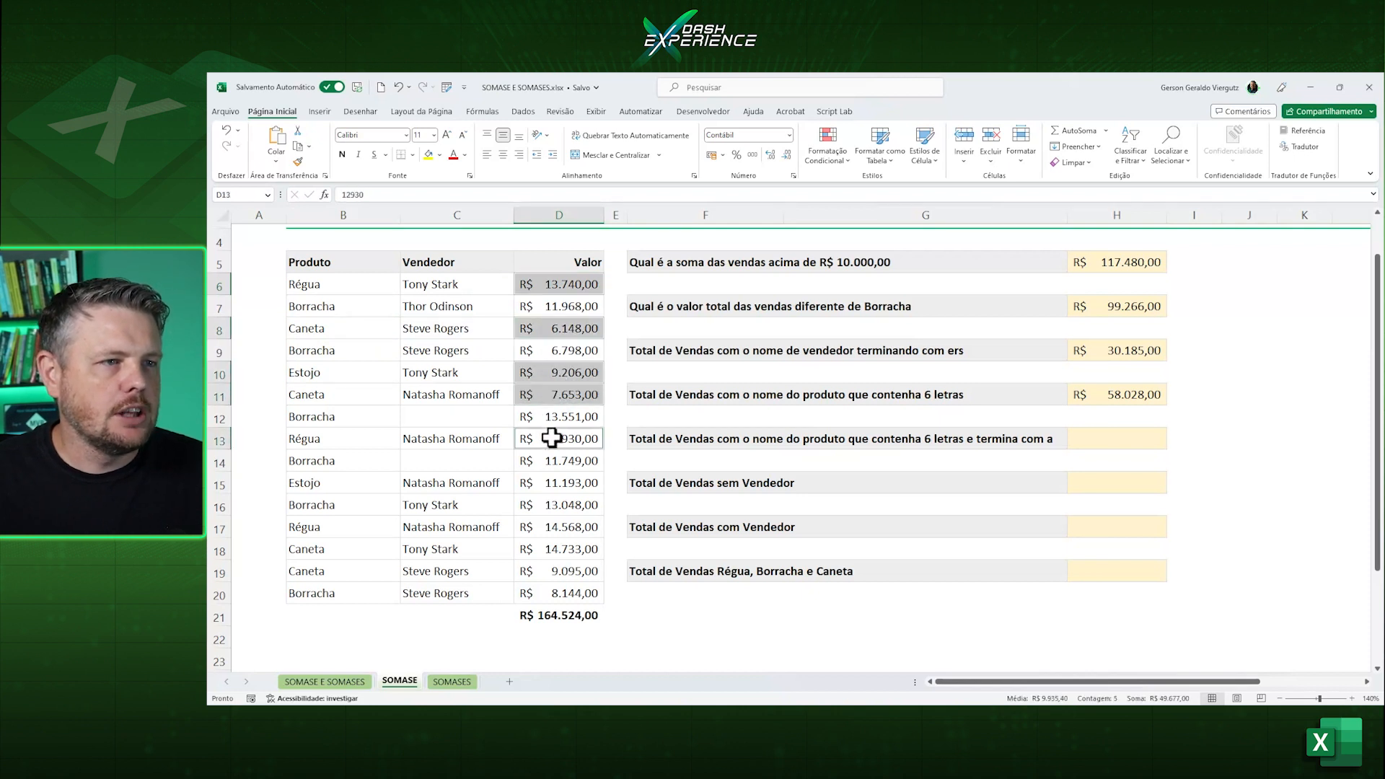
left_click(549, 482, "ctrl")
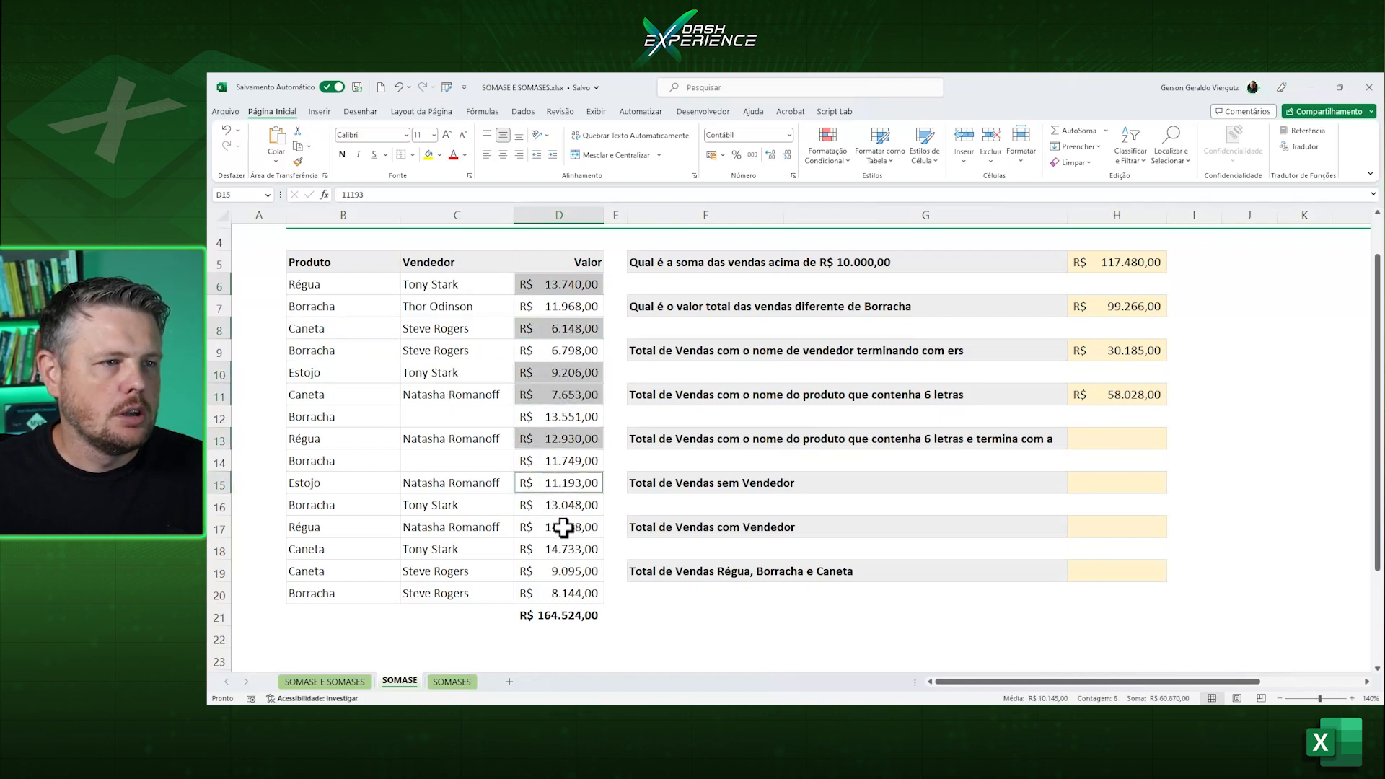
left_click(563, 527, "ctrl")
left_click(561, 550, "ctrl")
left_click(561, 571, "ctrl")
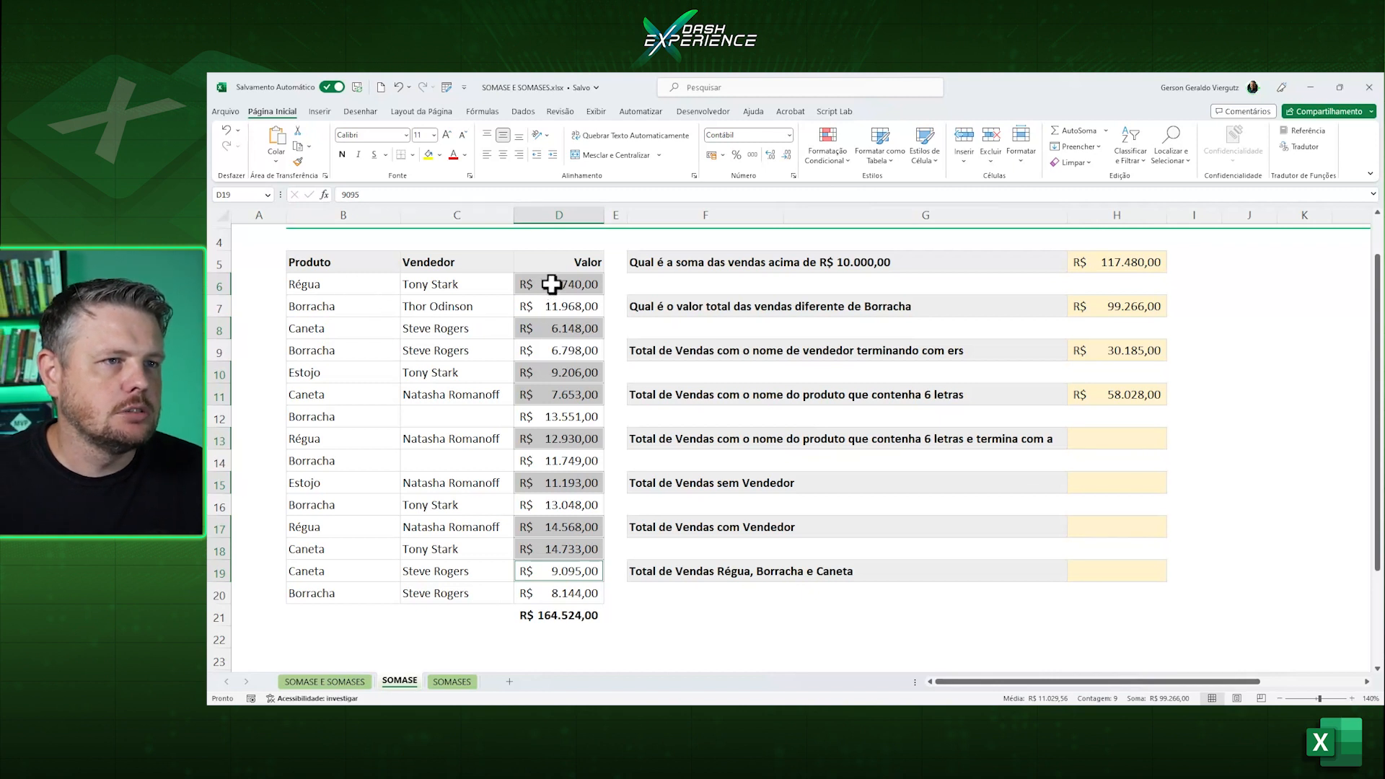
left_click(402, 351)
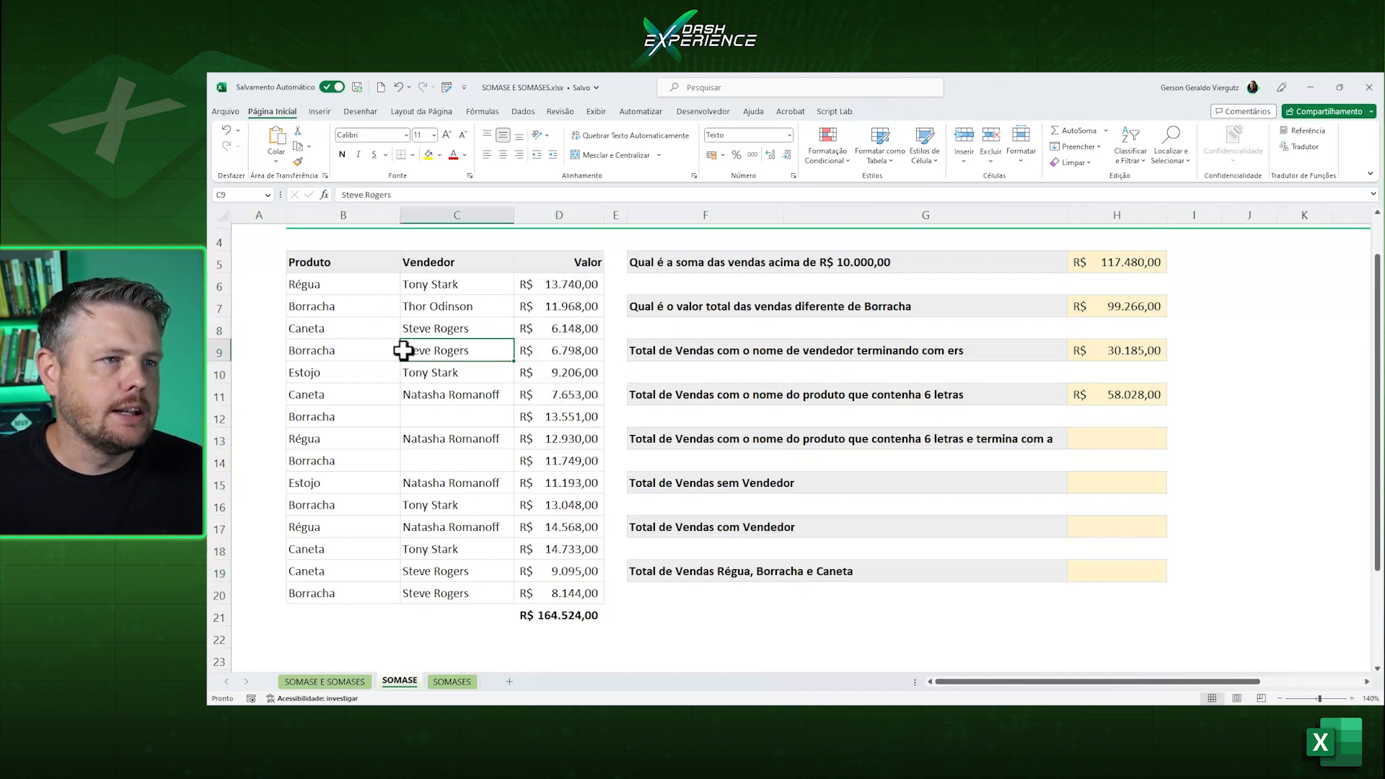
Check H11's total by selecting together the column D values of only the Caneta and Estojo rows.
left_click(560, 329)
left_click(565, 374, "ctrl")
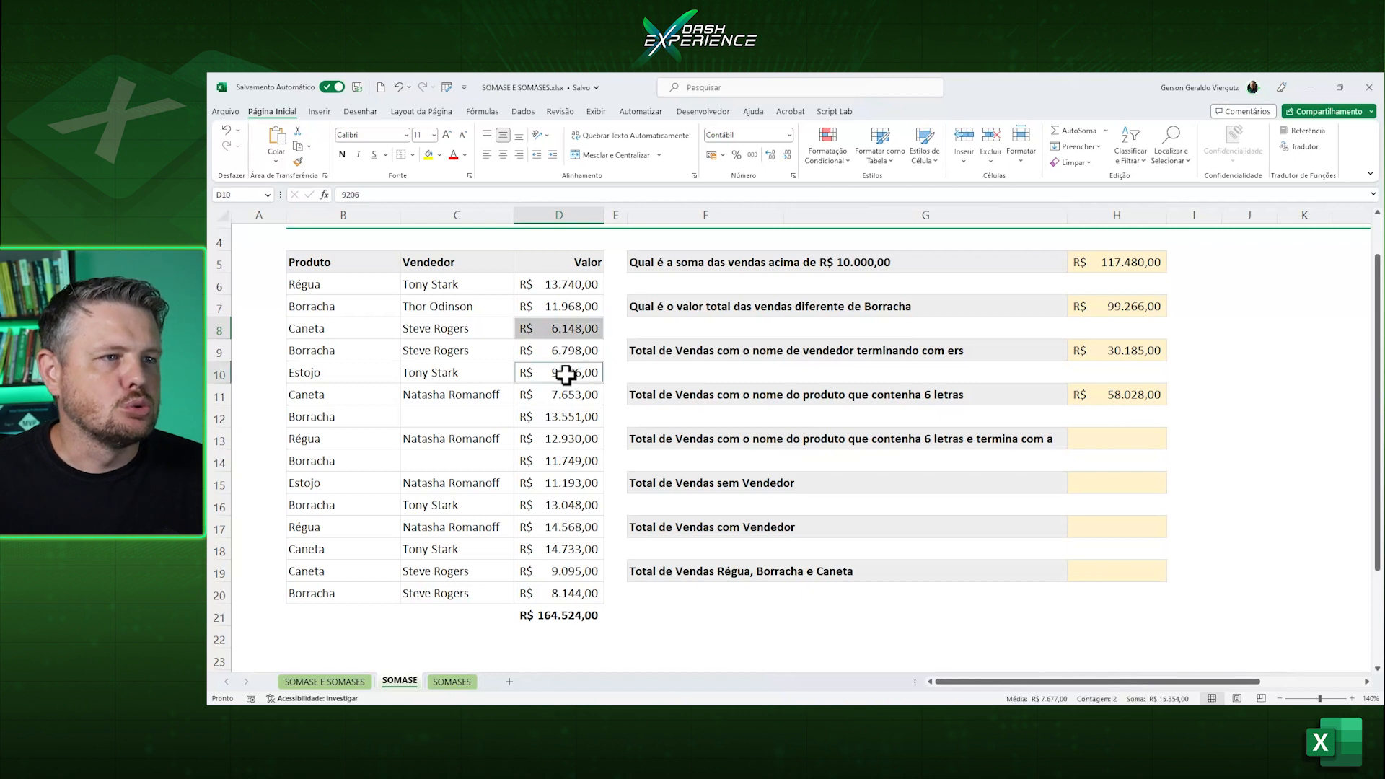
left_click(560, 395, "ctrl")
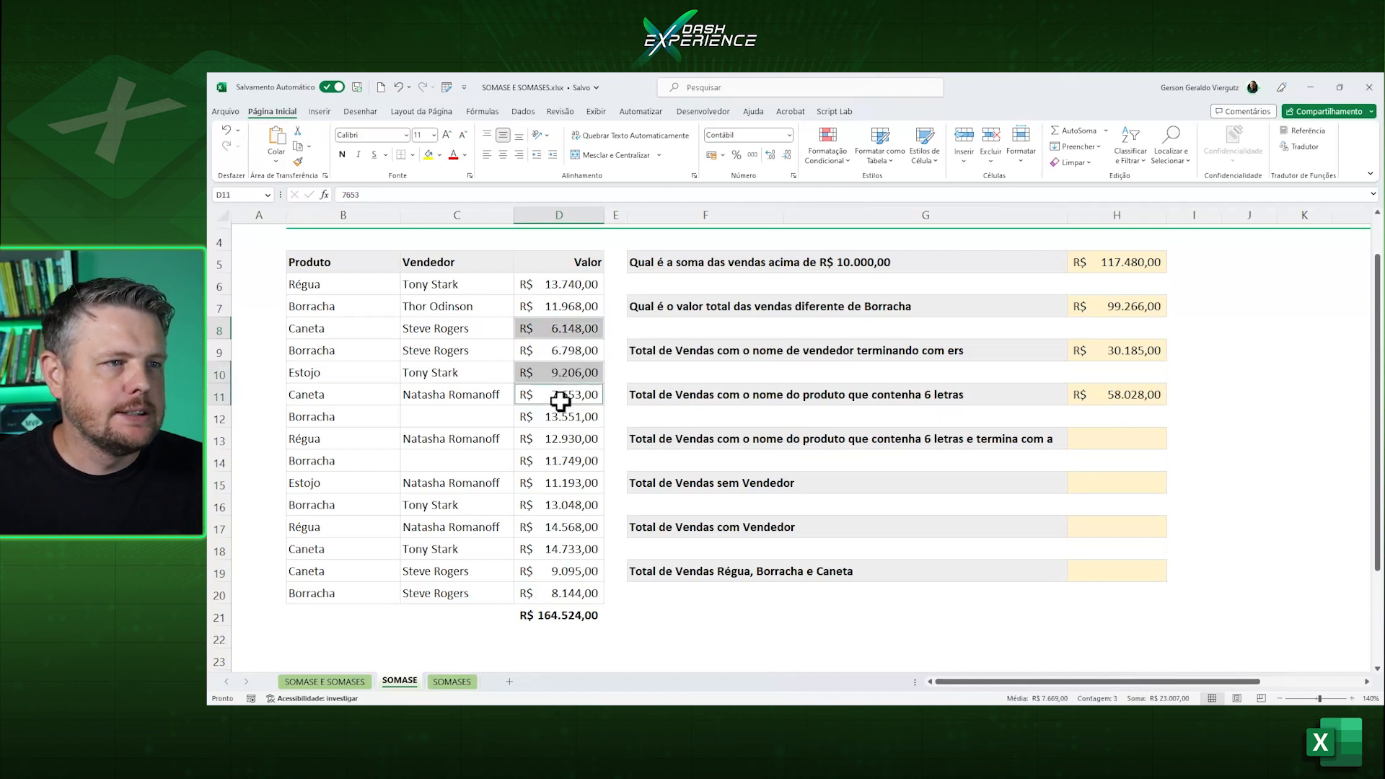
left_click(537, 480, "ctrl")
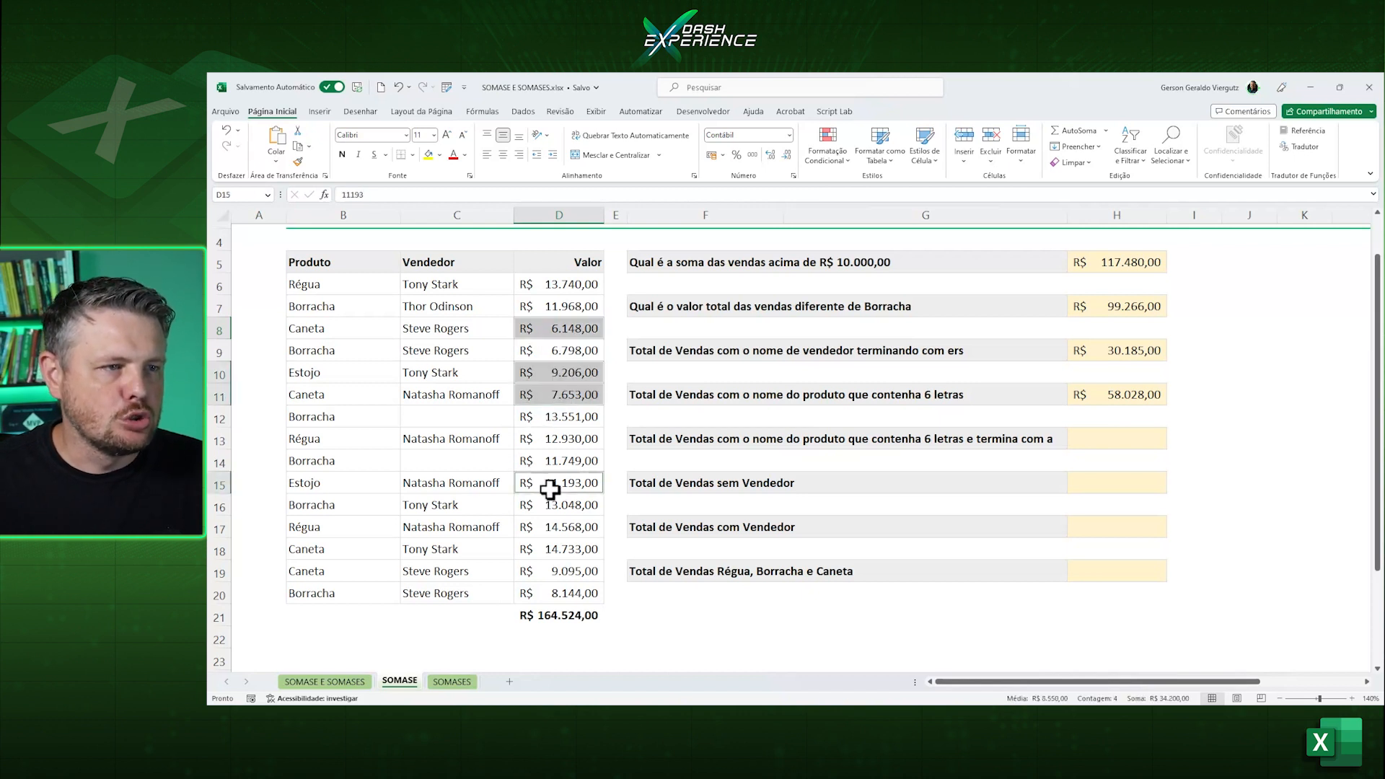
left_click(559, 550, "ctrl")
left_click(559, 570, "ctrl")
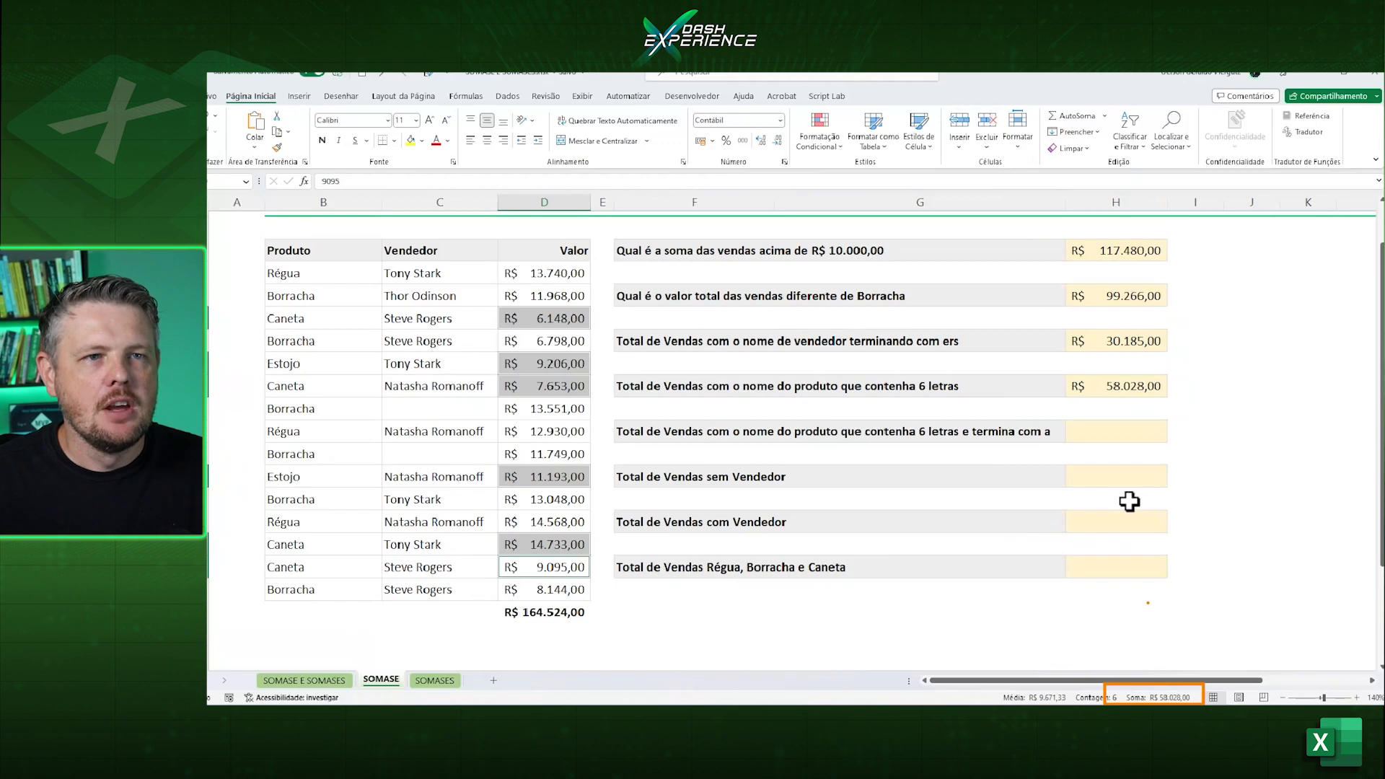
Start a SOMASE formula in H13 with the product column B6:B20 as the range.
left_click(1111, 439)
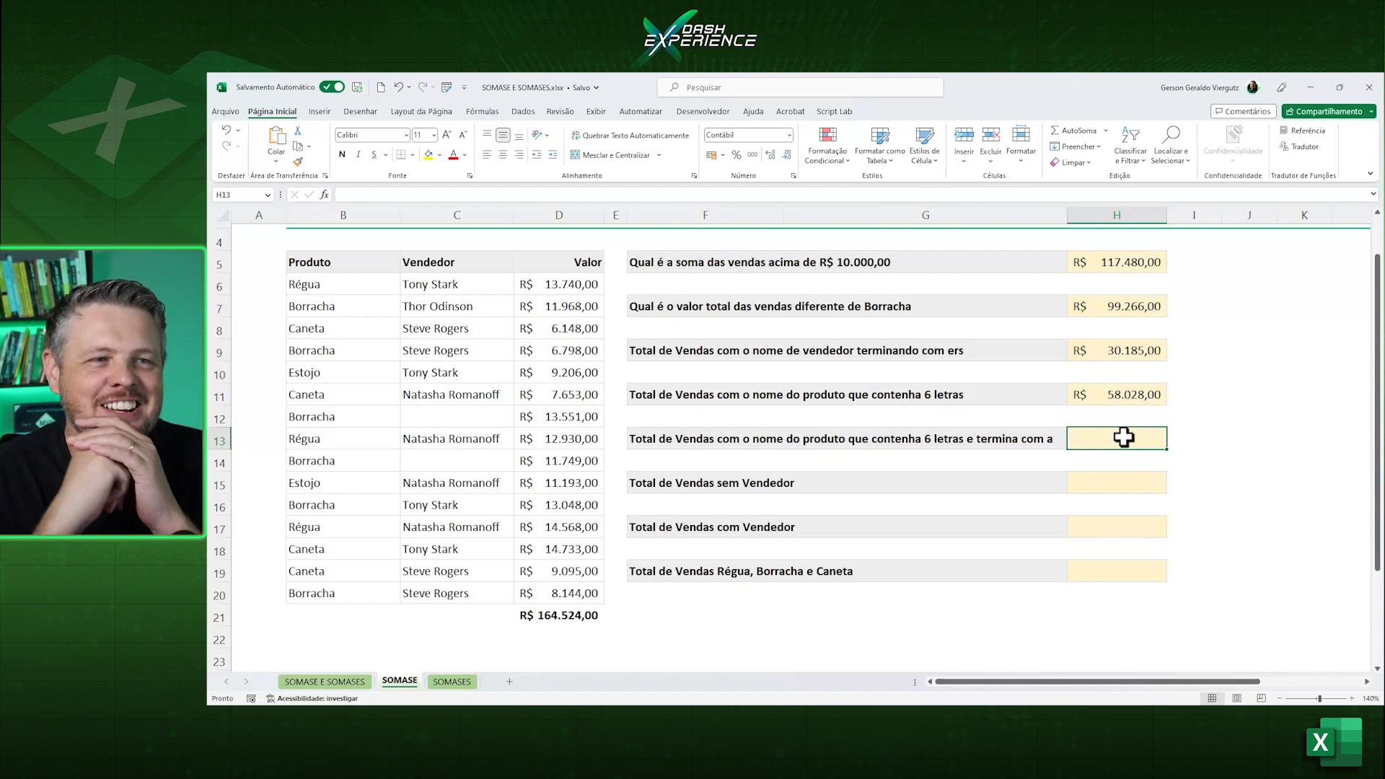
type("=somas")
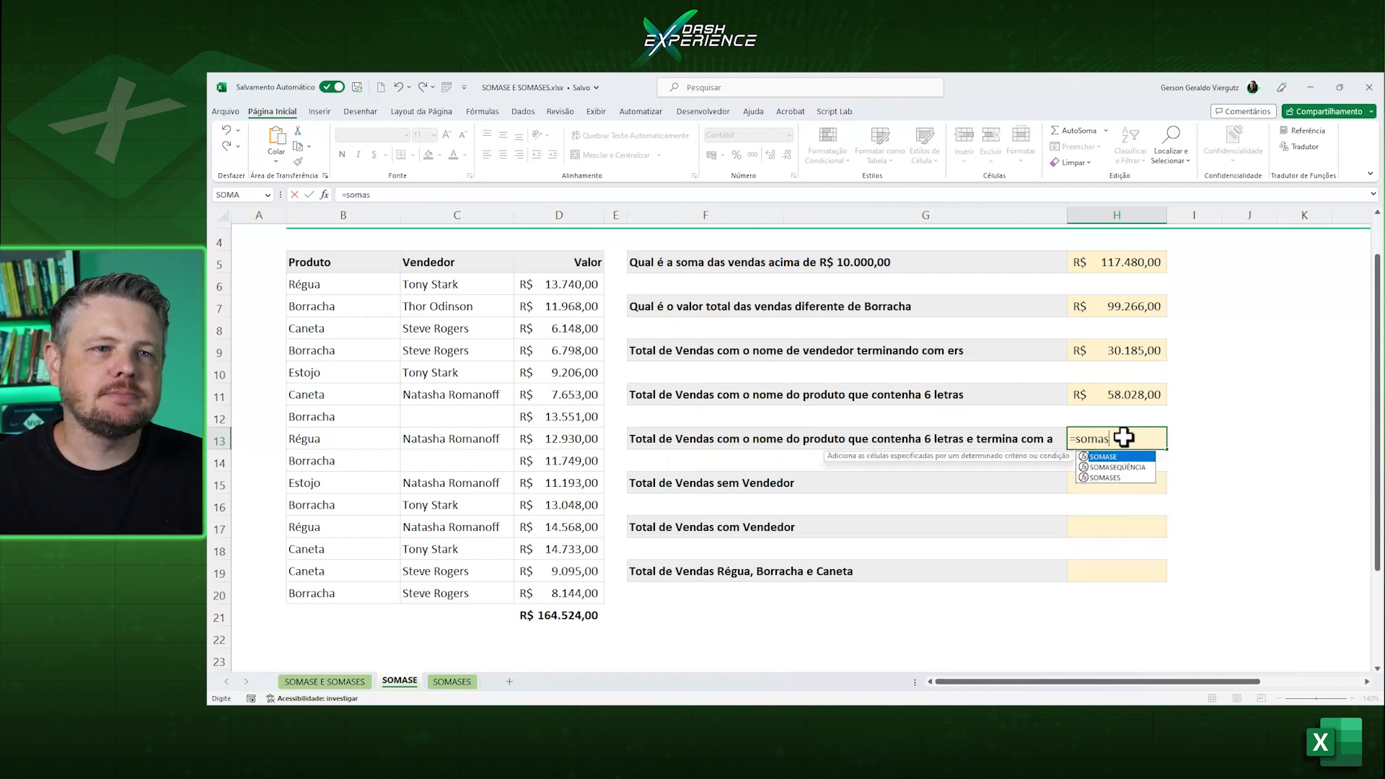
key("Tab")
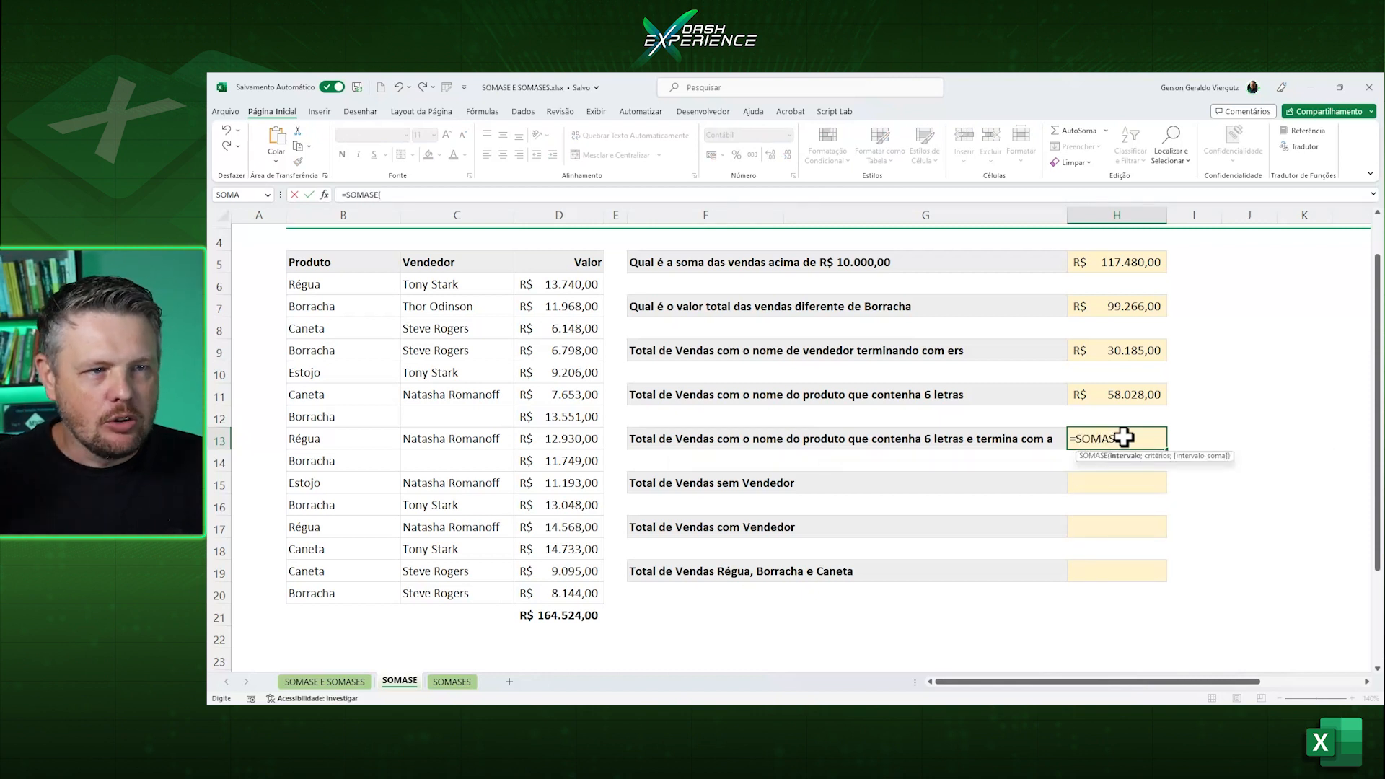
left_click_drag(325, 284, 354, 591)
type(";")
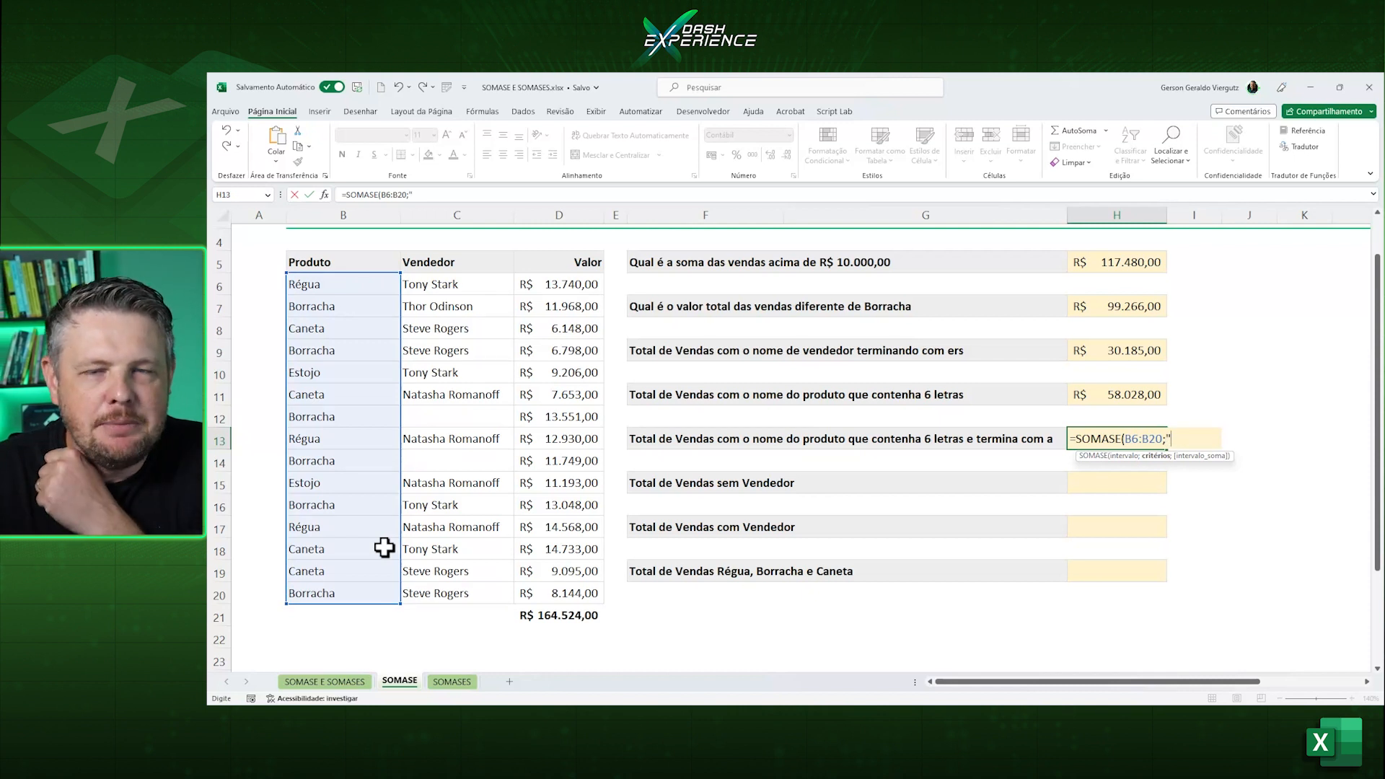
Complete the SOMASE formula in H13 with the criterion "?????a" and the sum range D6:D20.
type("?")
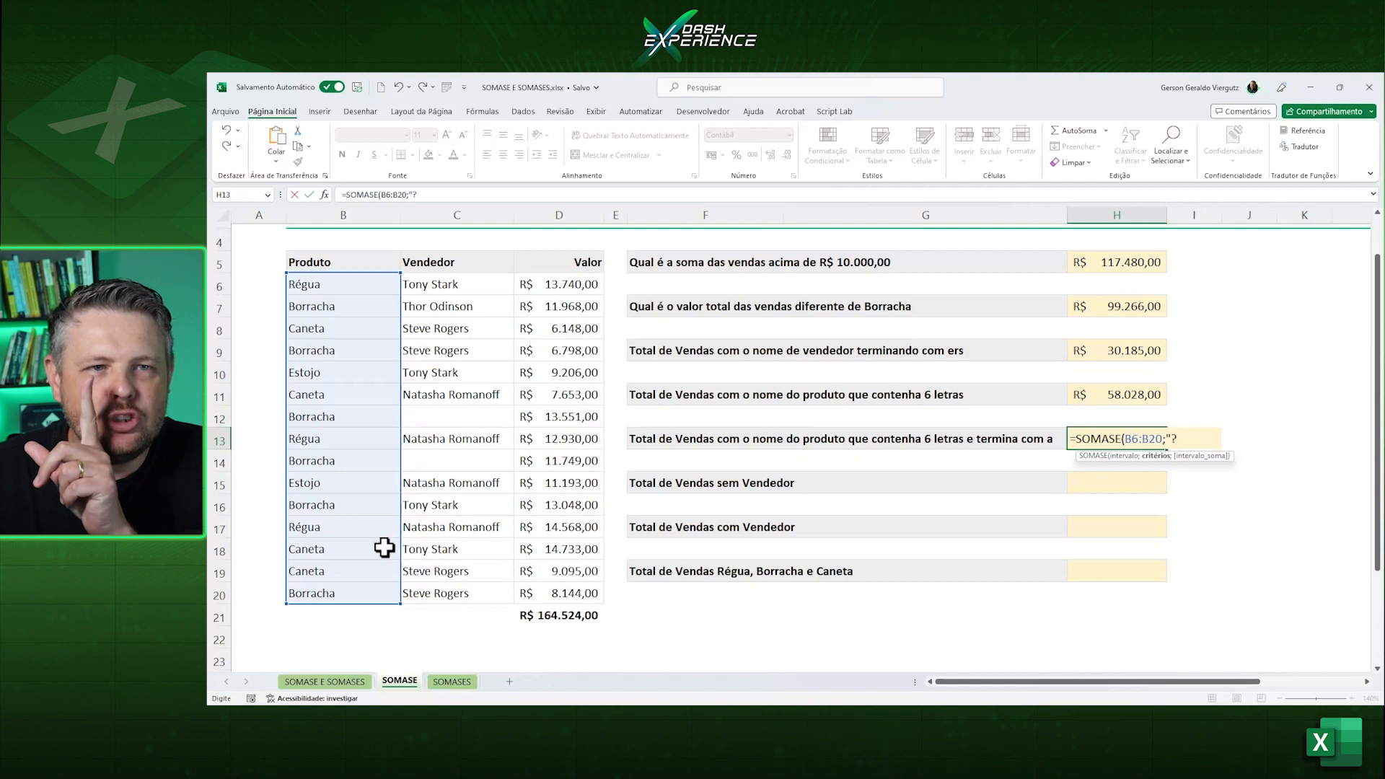
type("????a")
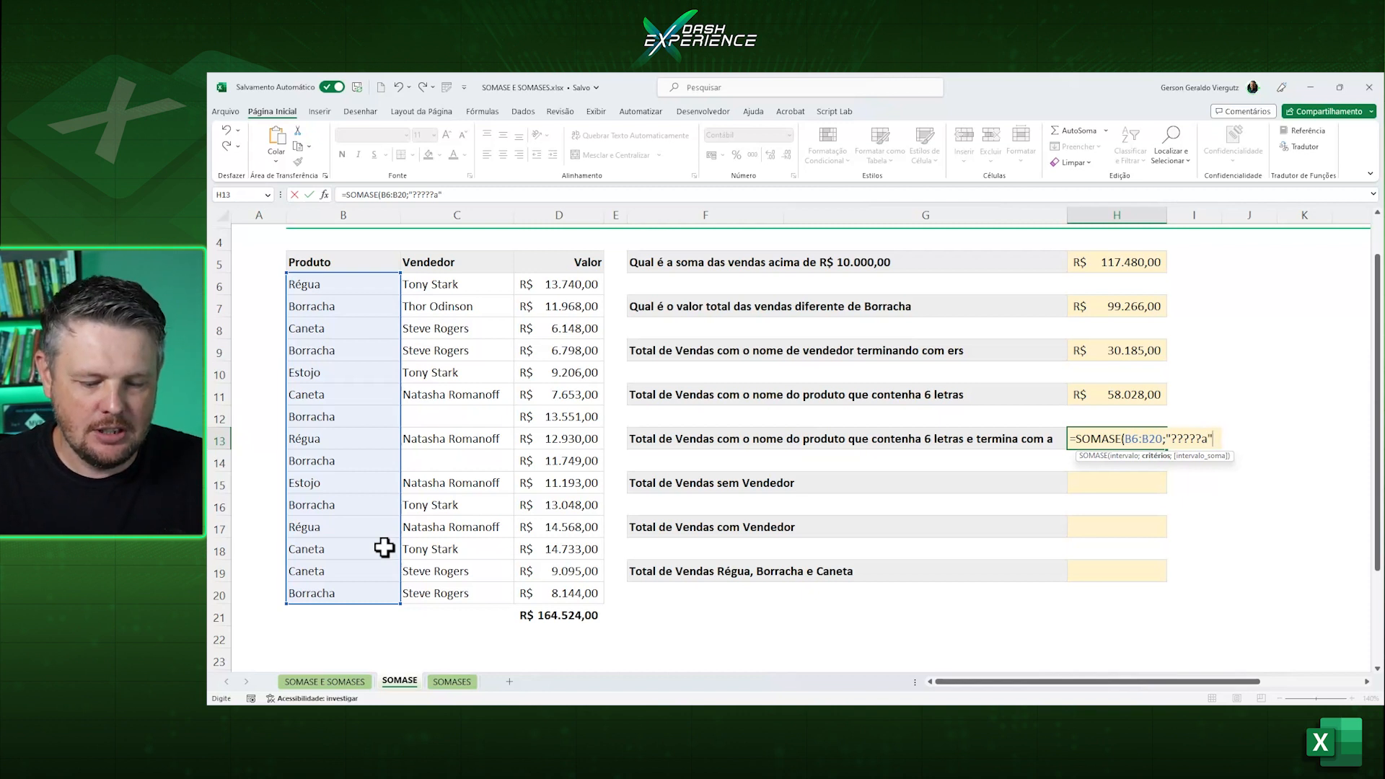
type(";")
left_click(554, 292)
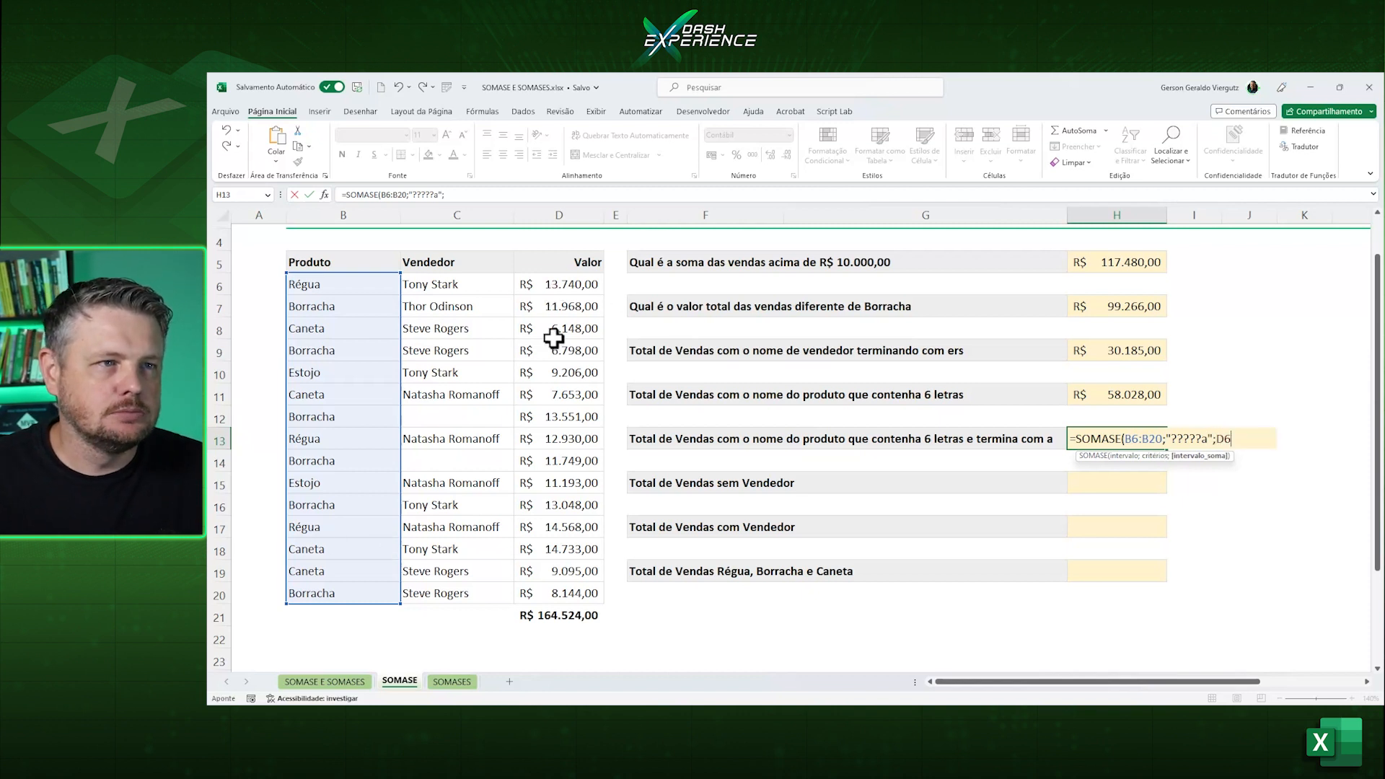
left_click_drag(554, 338, 563, 585)
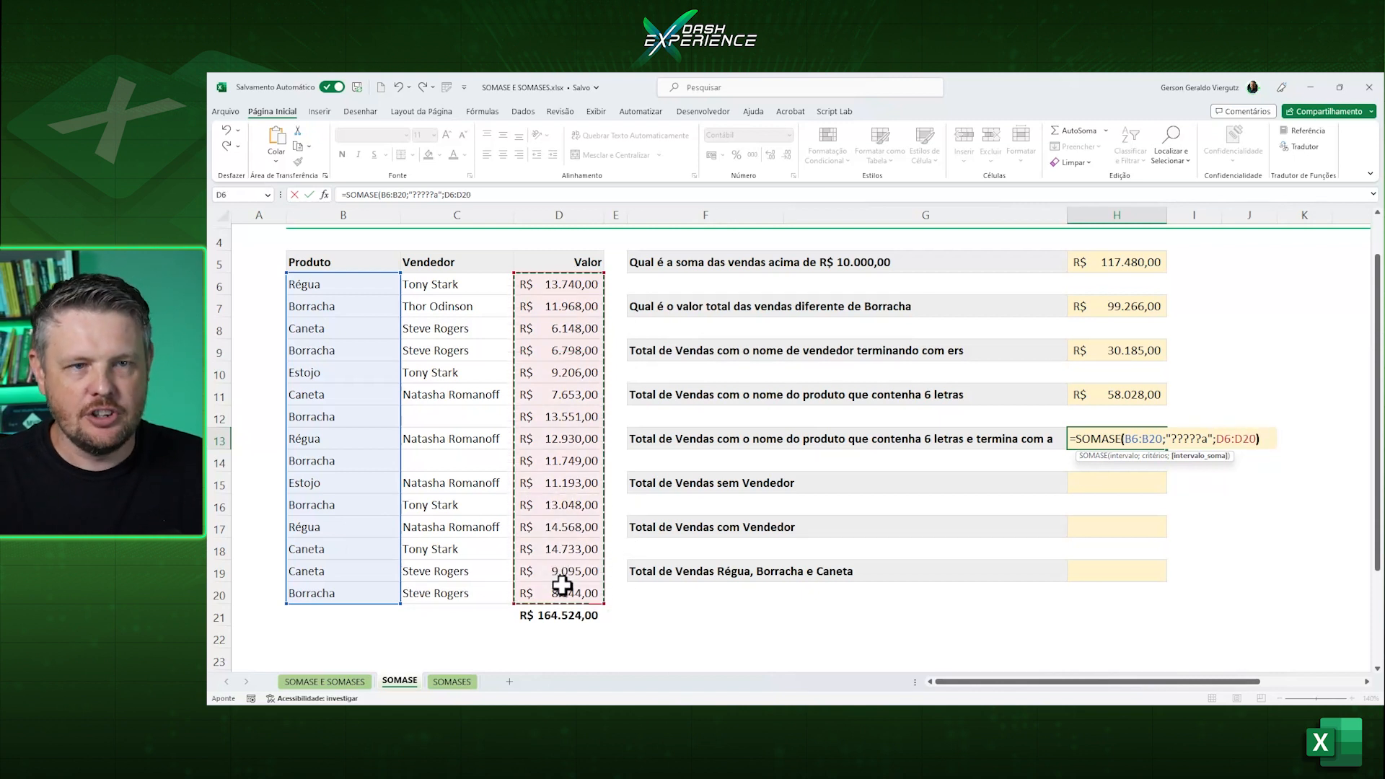
type(")")
key("ctrl+Return")
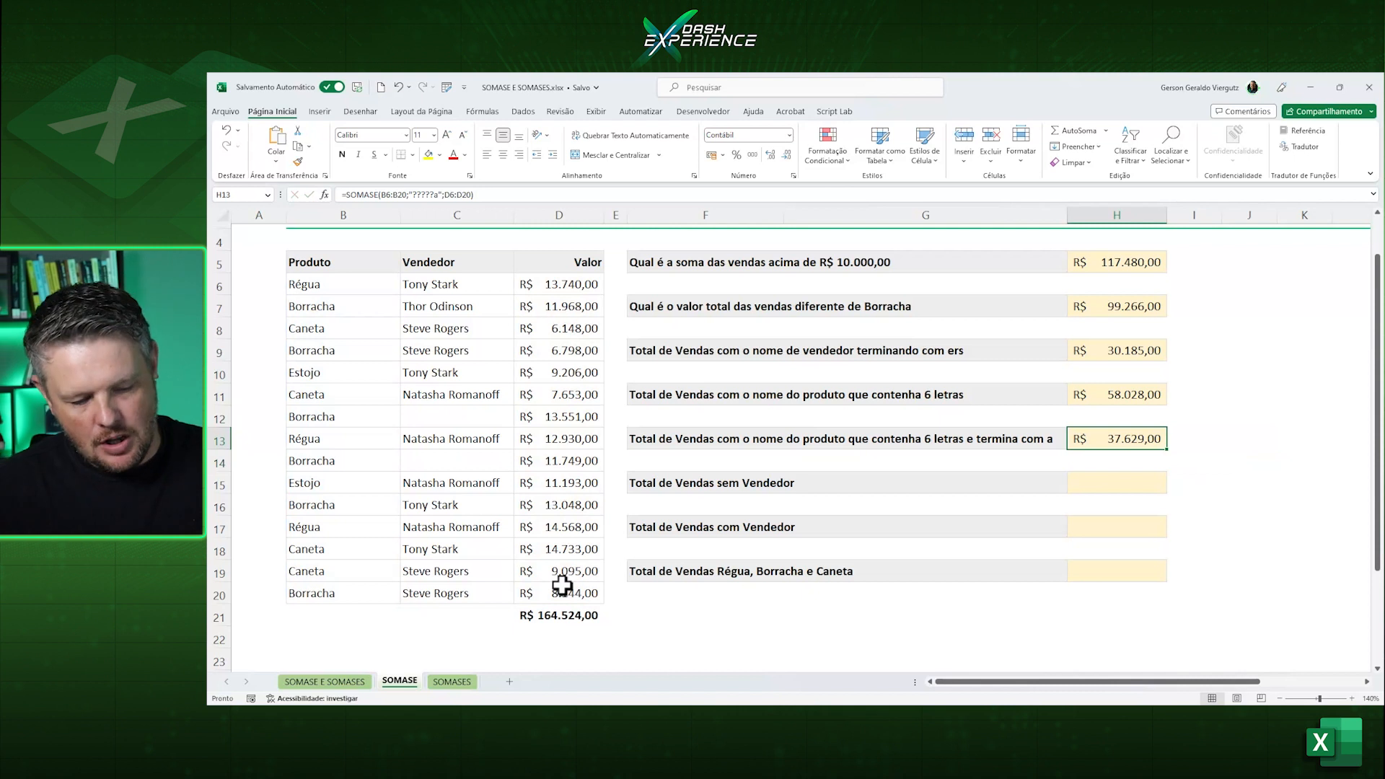
Review the formula in H13, highlighting the letter "a" at the end of its criterion.
key("F2")
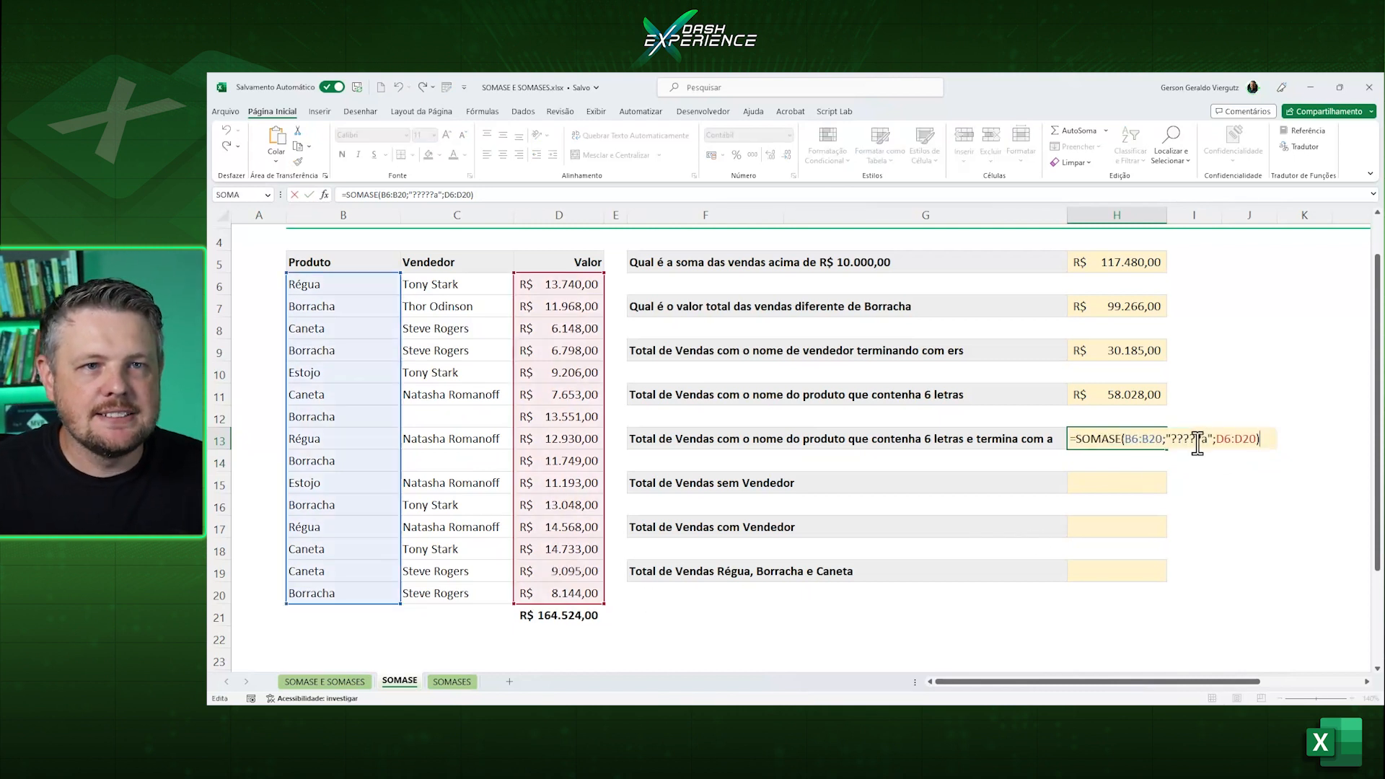
mouse_move(1203, 439)
left_mouse_down()
mouse_move(1170, 440)
mouse_move(1203, 439)
left_mouse_up()
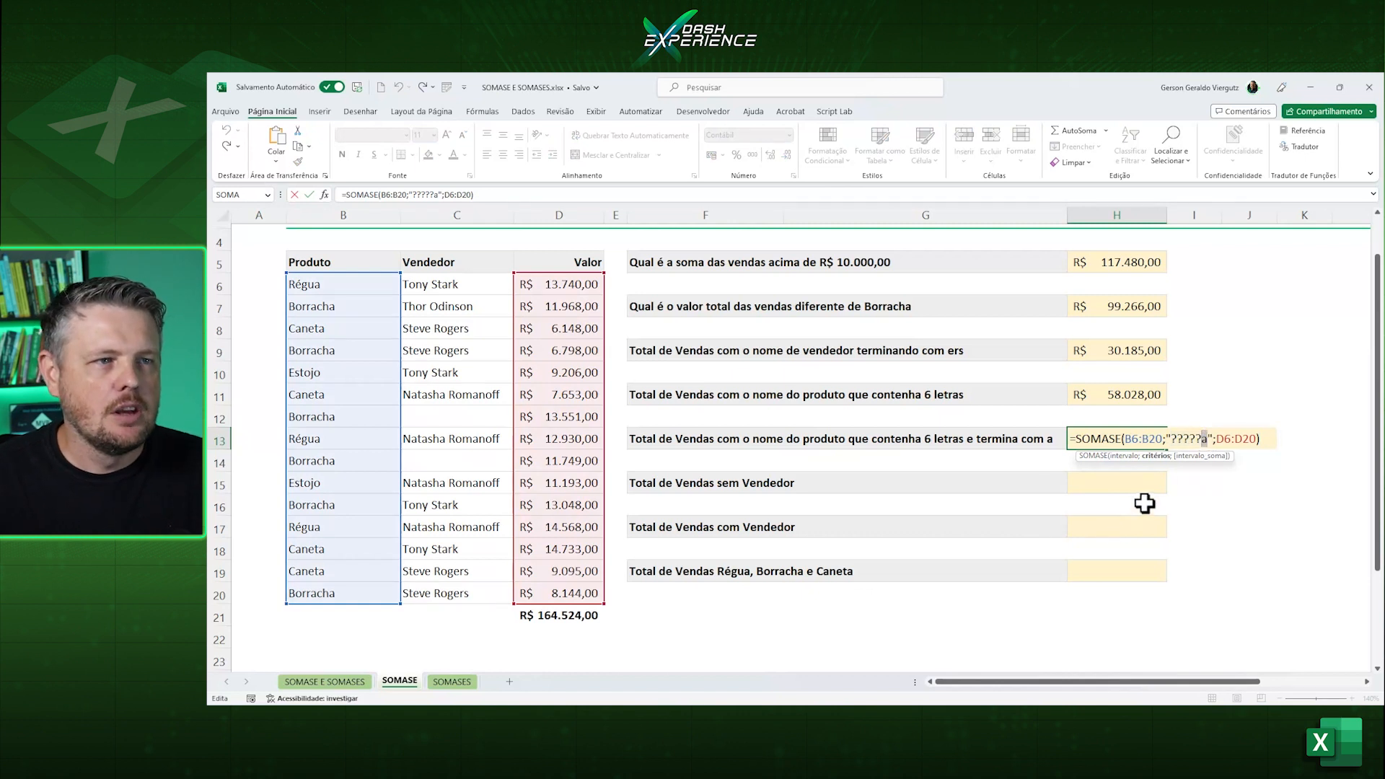
key("ctrl+Return")
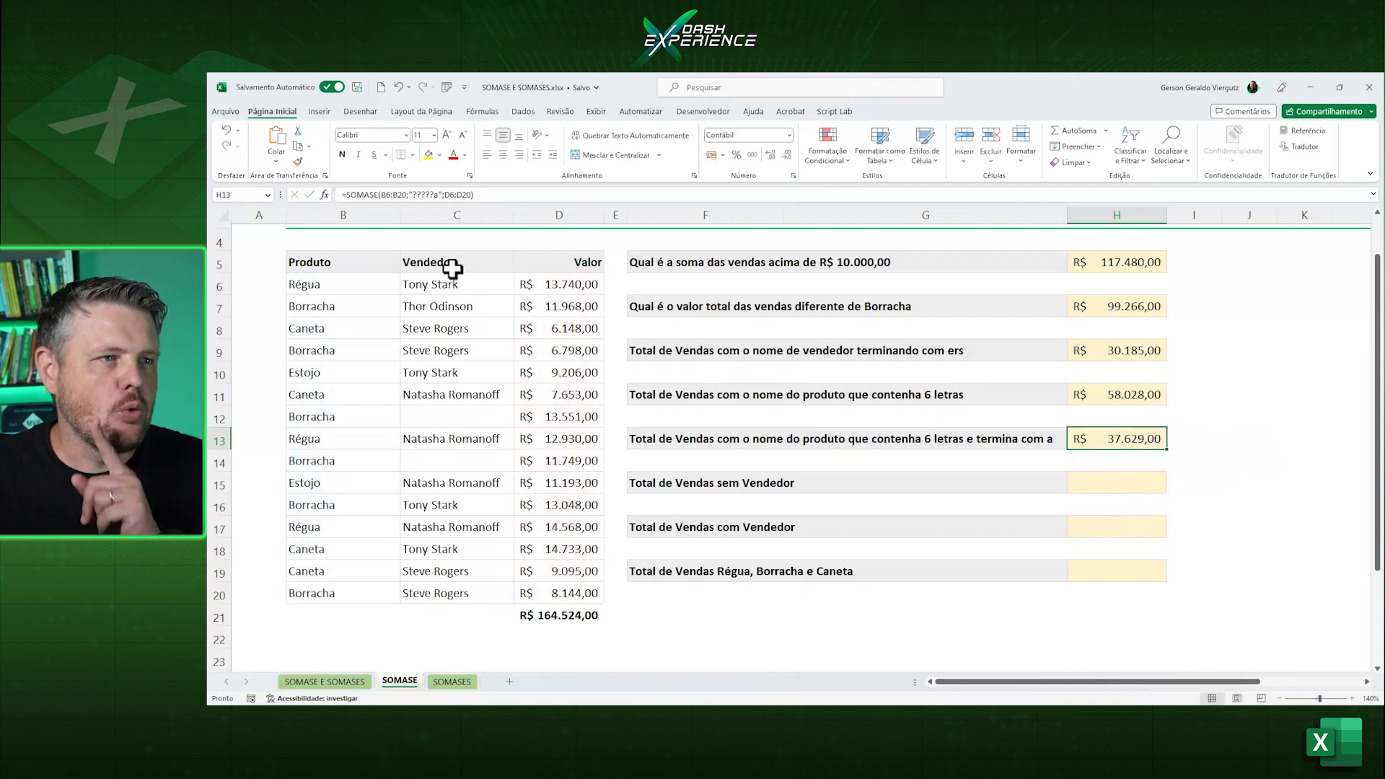
Check H13's total by selecting together the column D values of the Caneta rows.
left_click(352, 329)
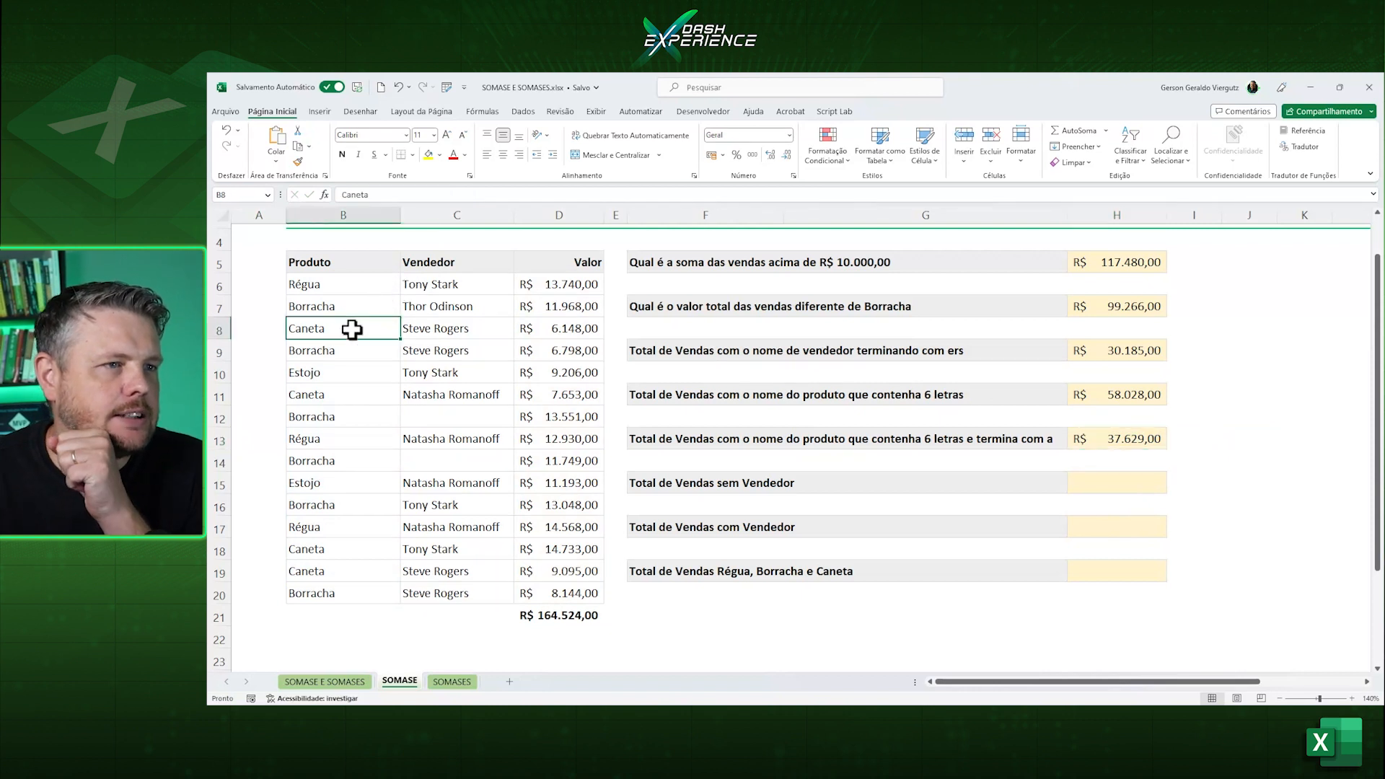
left_click(565, 332)
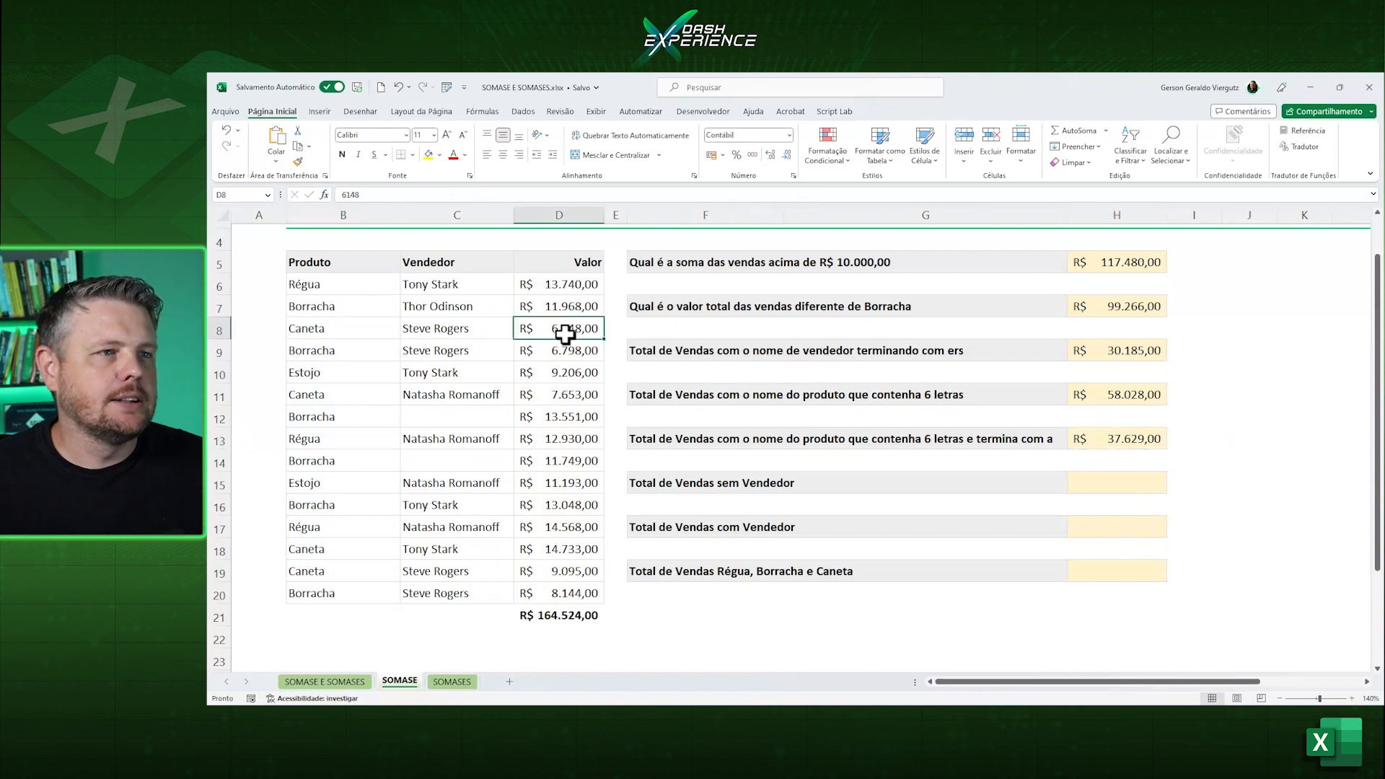
left_click(569, 393, "ctrl")
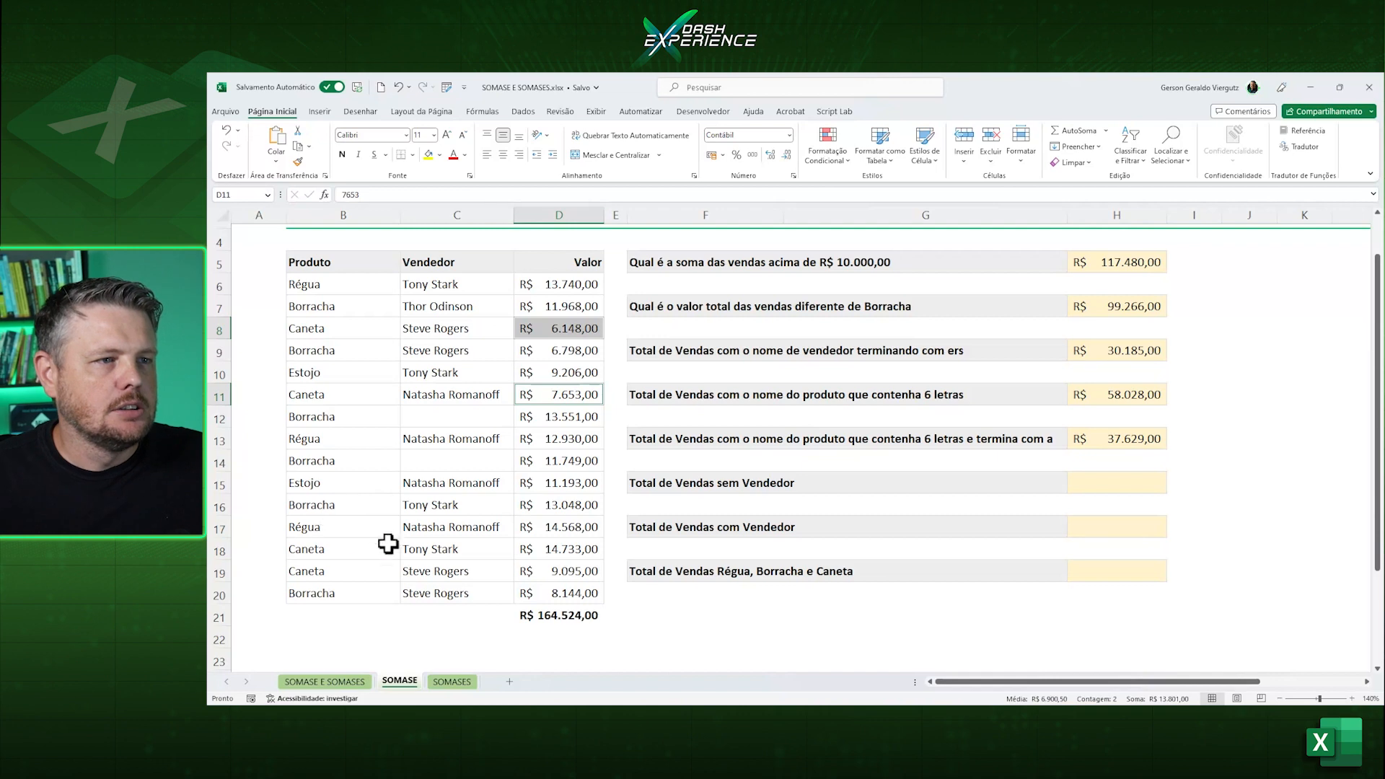
left_click(546, 549, "ctrl")
left_click(563, 571, "ctrl")
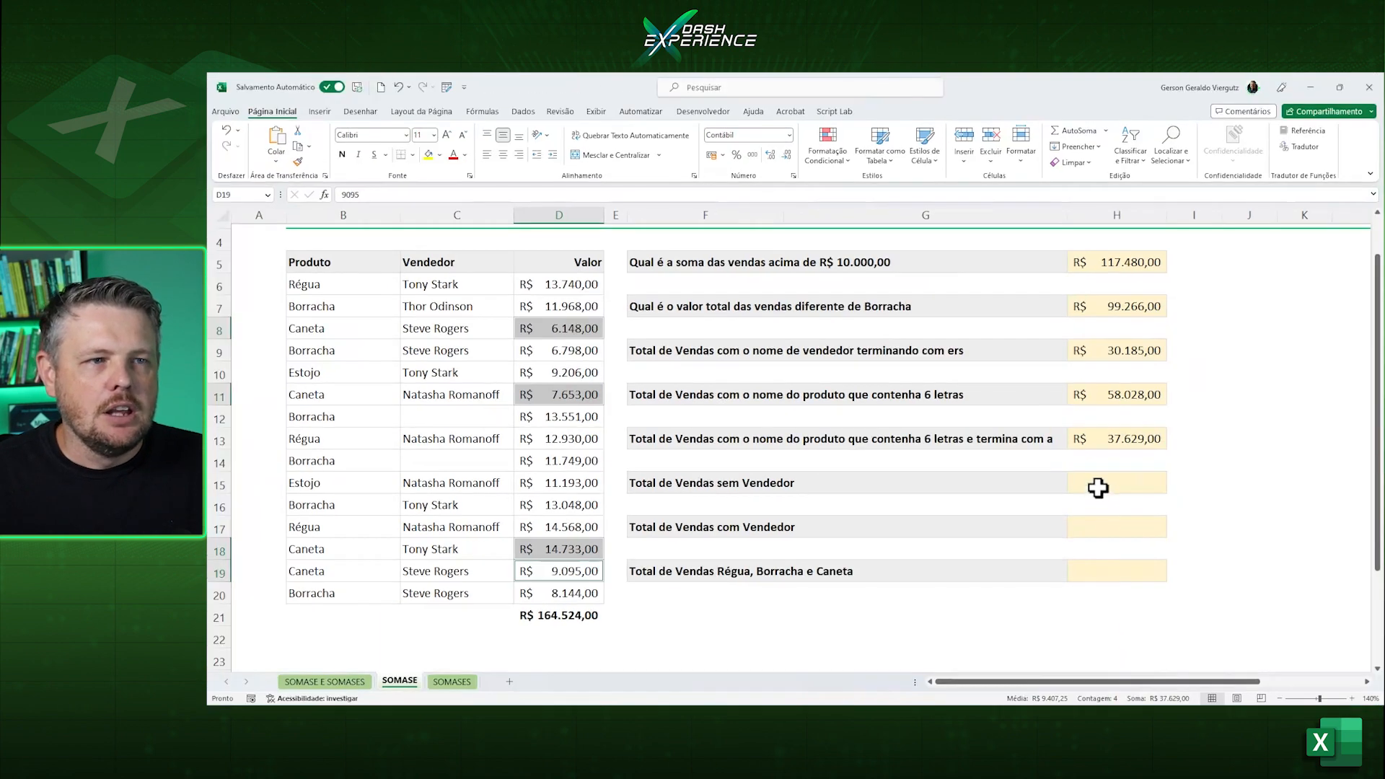
Examine the Vendedor and Valor columns and the values of the two rows without a vendor for the sem Vendedor exercise.
left_click(1163, 491)
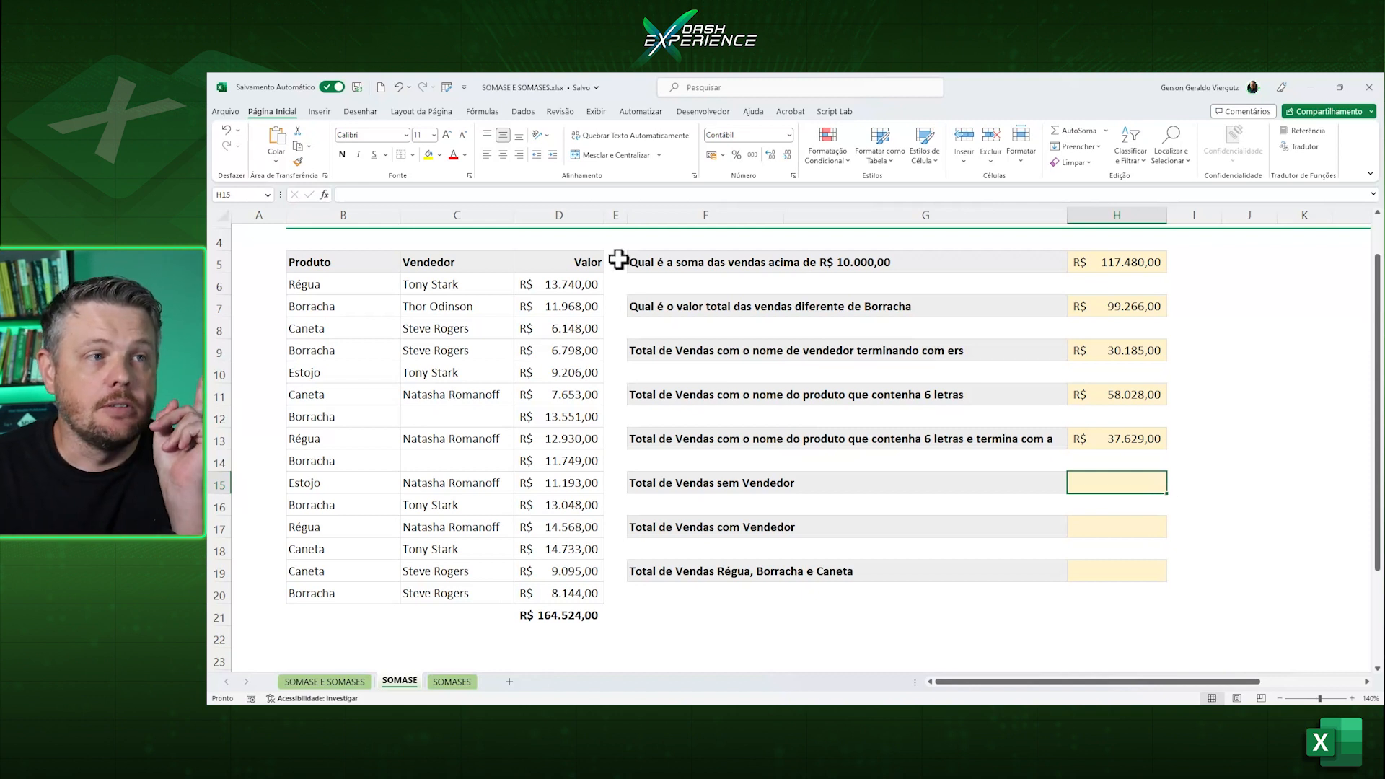
left_click_drag(473, 286, 449, 590)
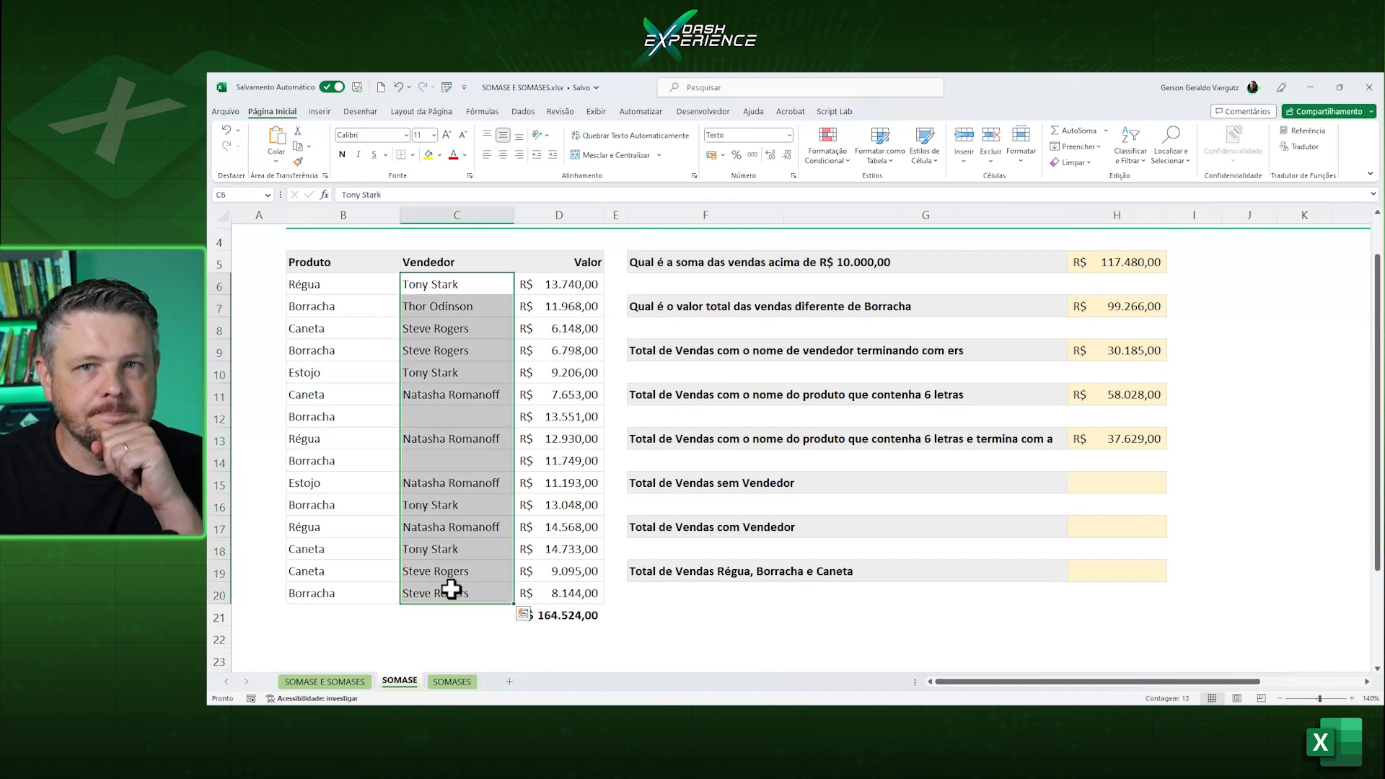
left_click_drag(575, 286, 553, 600)
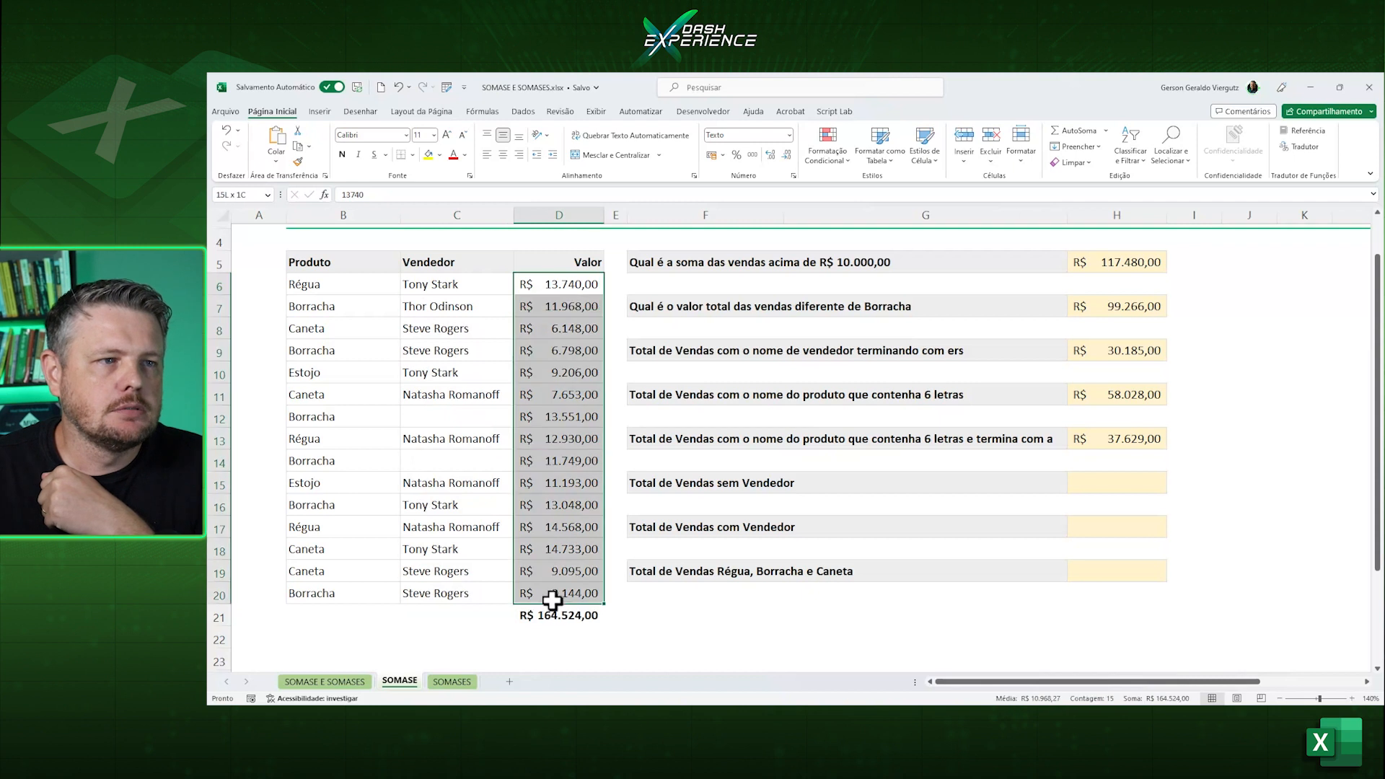
left_click(541, 462)
left_click(554, 414)
left_click(560, 461)
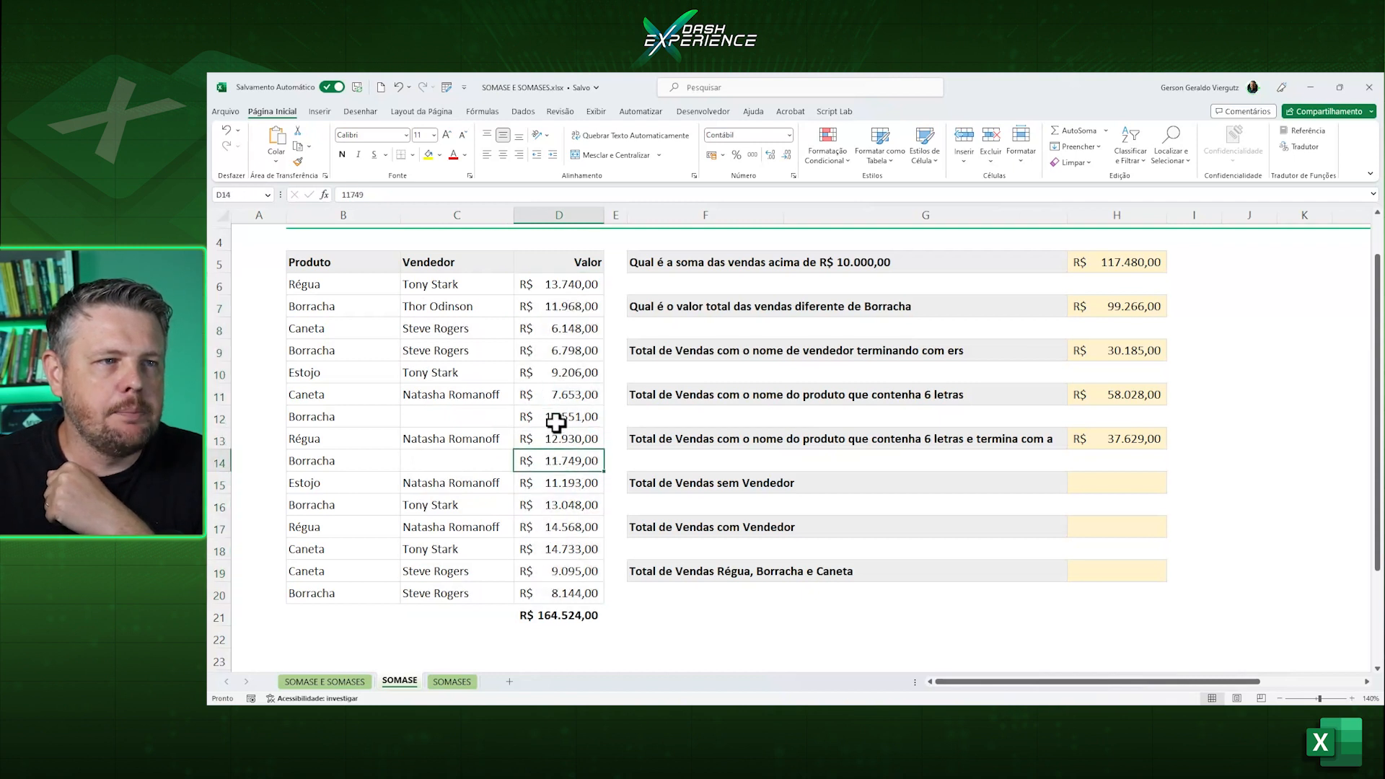
left_click(557, 422)
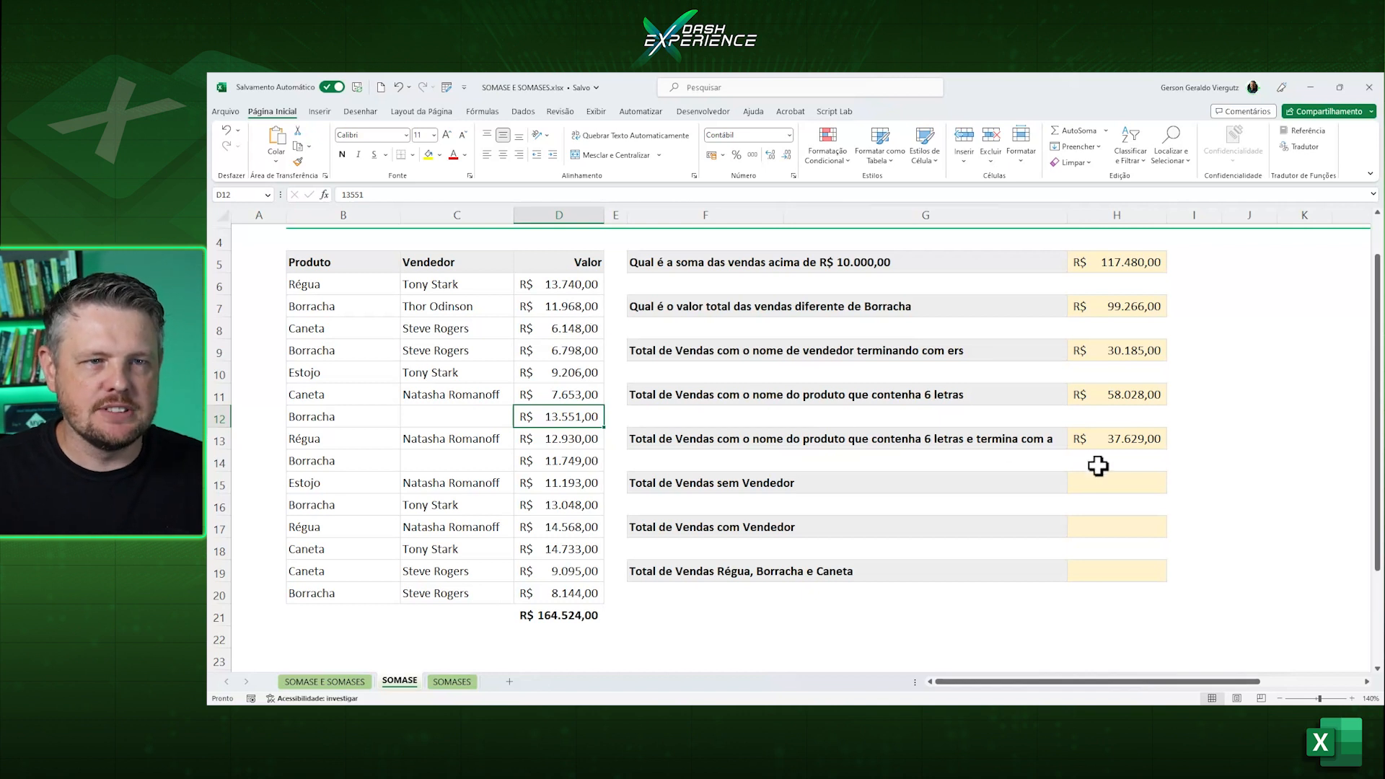
Start a SOMASE formula in H15 with the vendor column C6:C20 as the range.
left_click(1131, 478)
type("=soma")
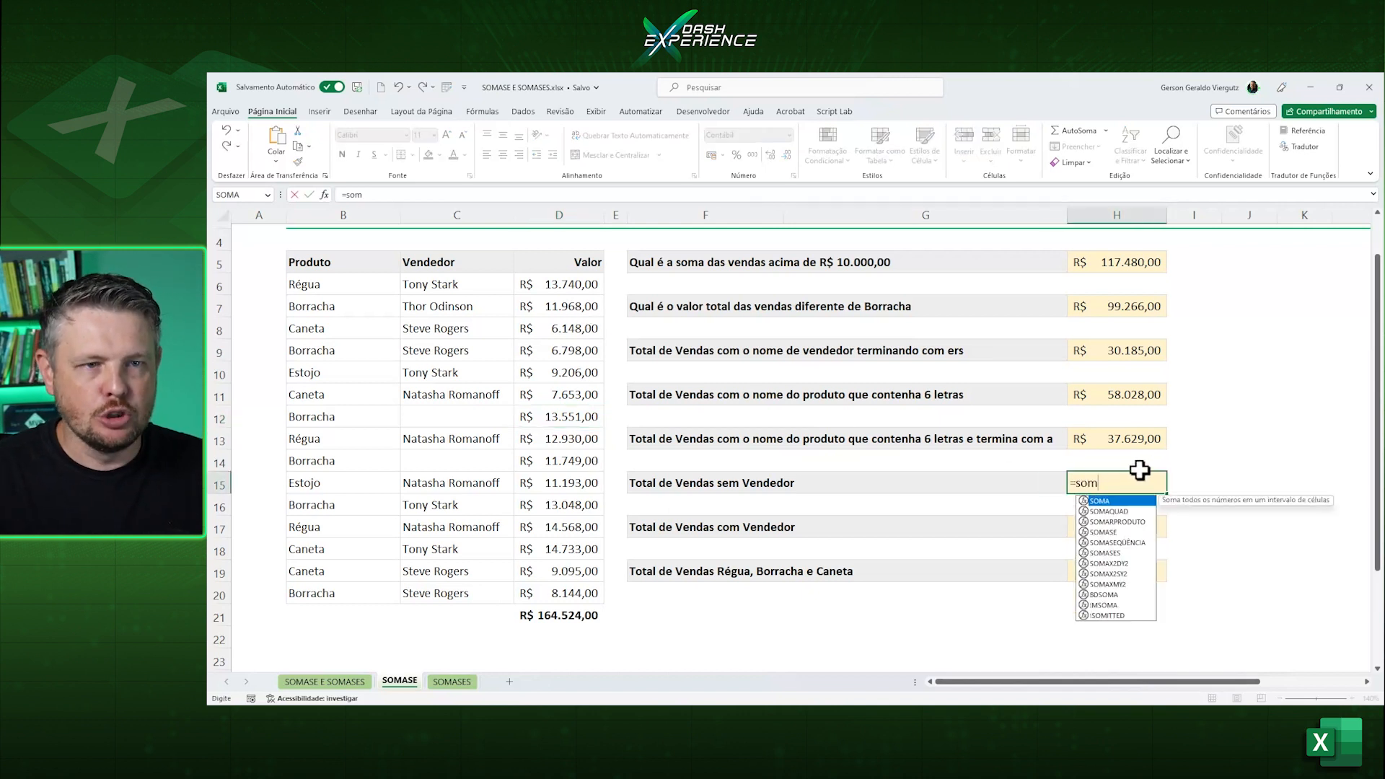
key("Down")
key("Down")
key("Down")
key("Tab")
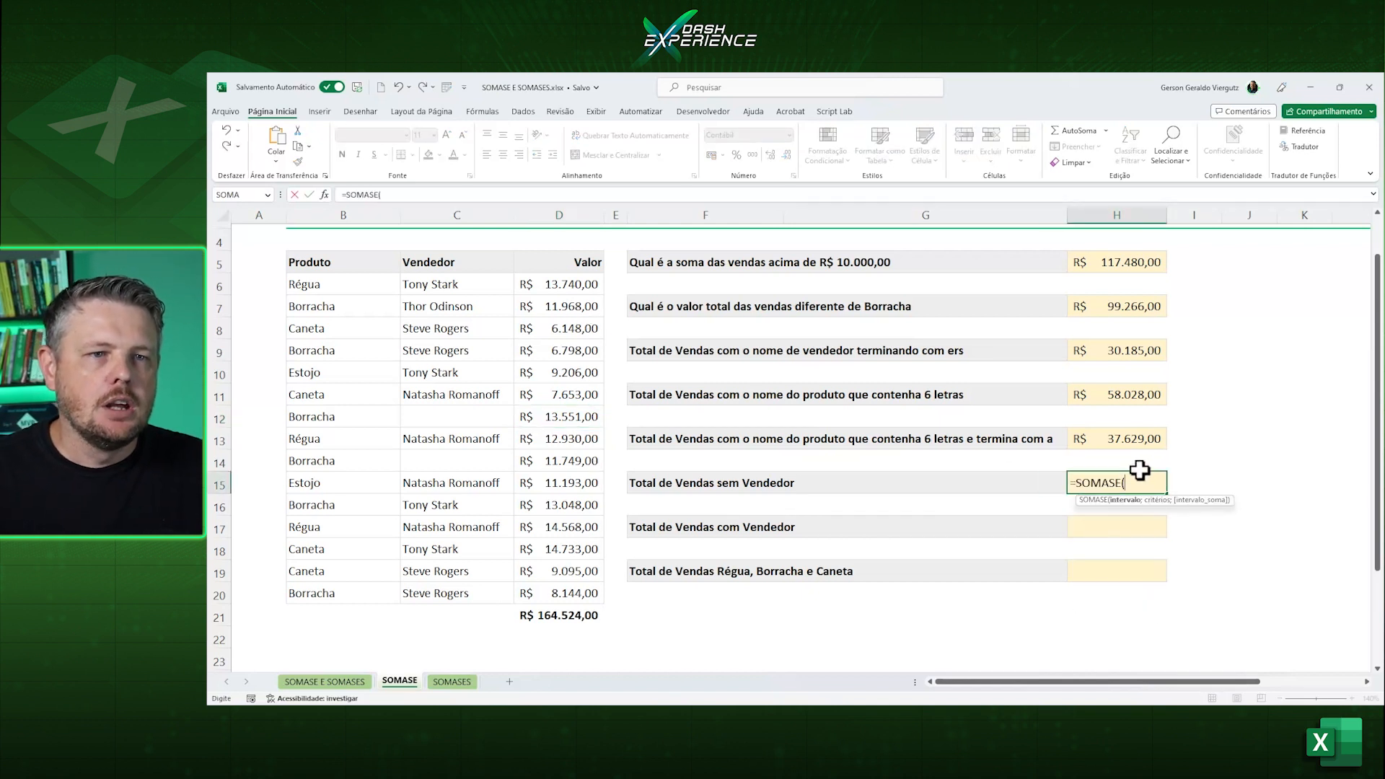
left_click_drag(442, 287, 448, 591)
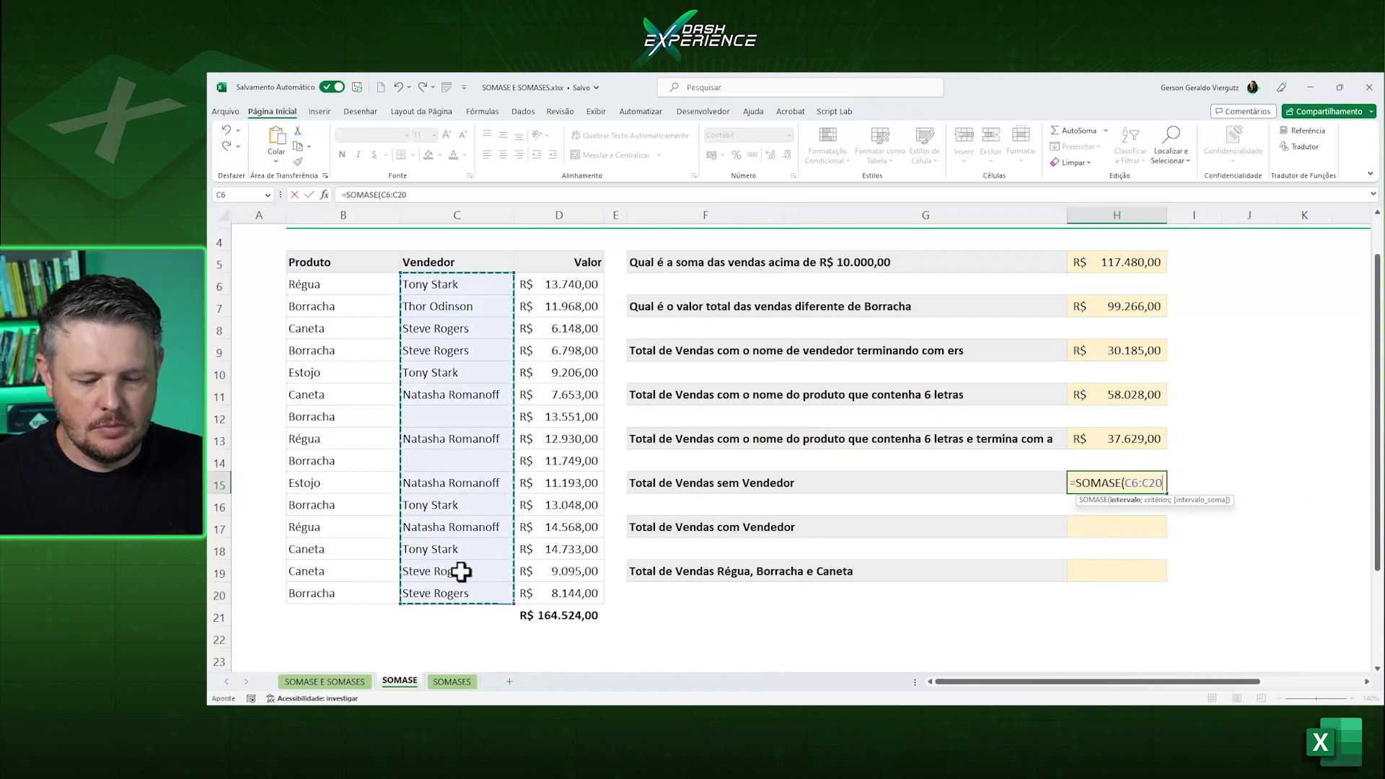
Complete the SOMASE formula in H15 with the blank-cell criterion "=" and the sum range D6:D20.
type(";\"=\";")
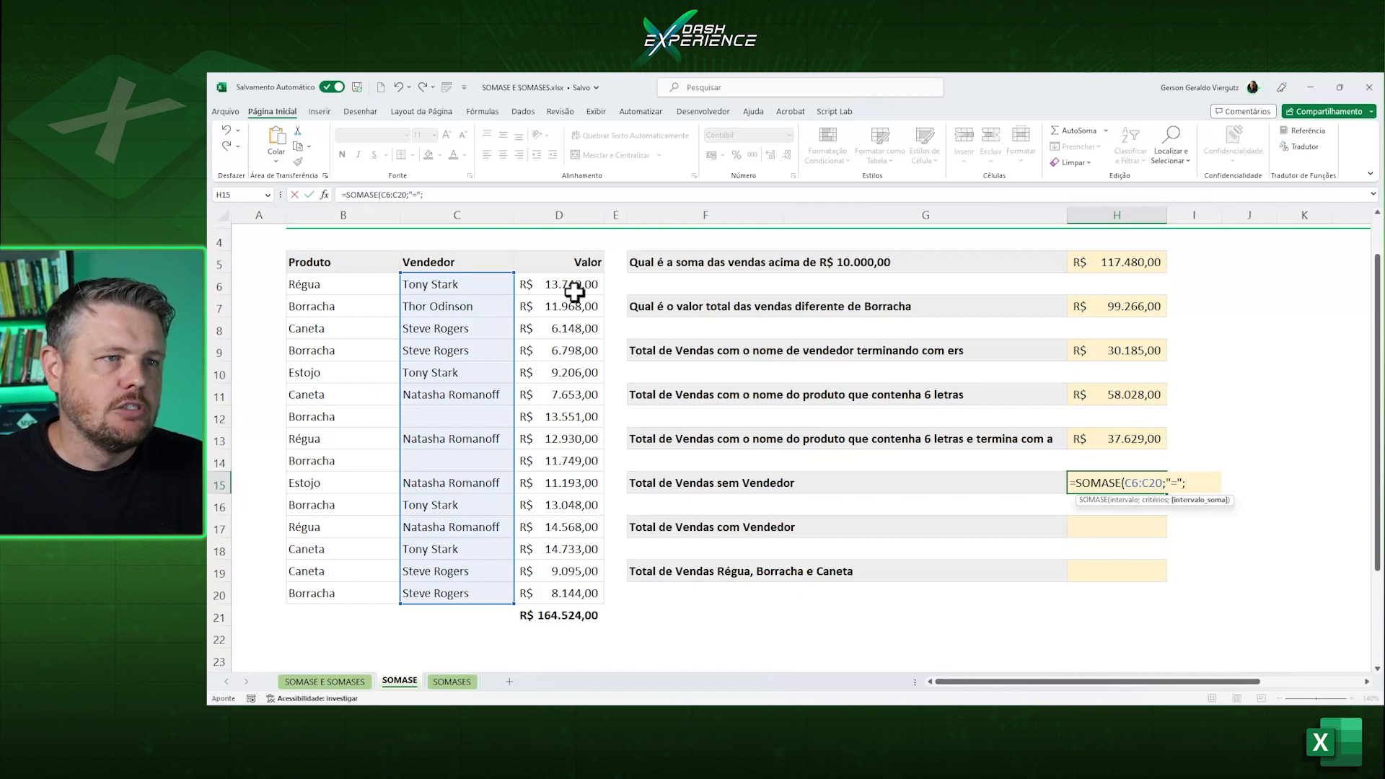
left_click_drag(574, 285, 574, 590)
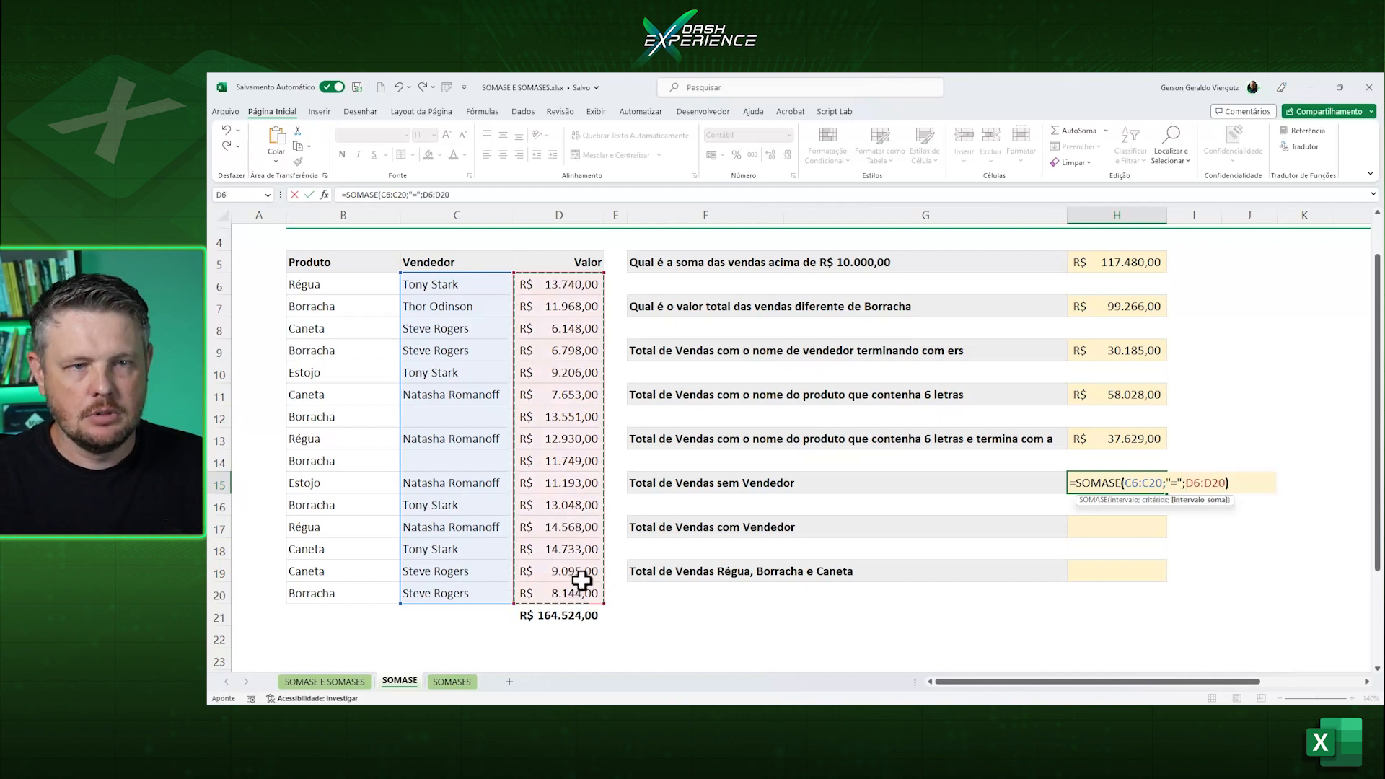
type(")")
key("Return")
key("Up")
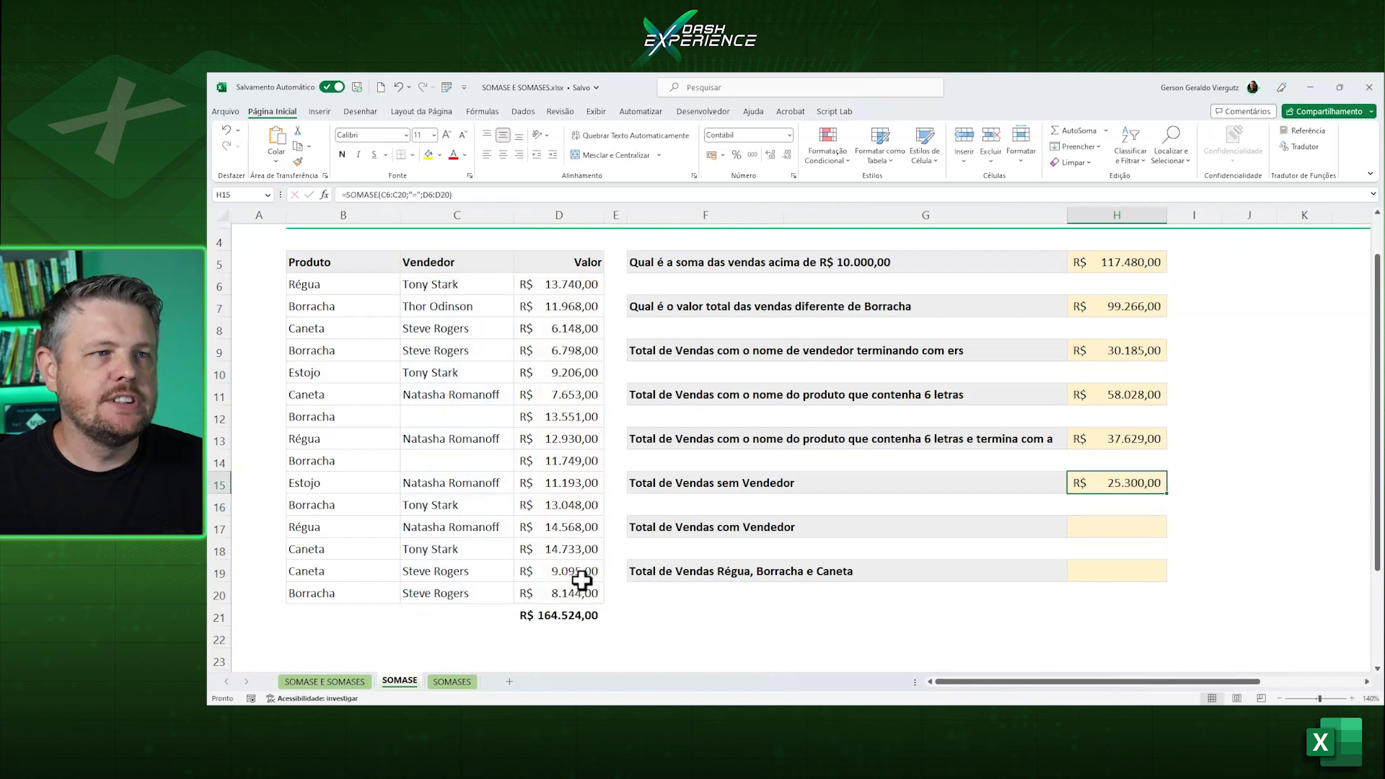
Check H15's total by selecting D14 and D12 together, and review the formula in H15.
left_click(572, 460)
left_click(572, 418, "ctrl")
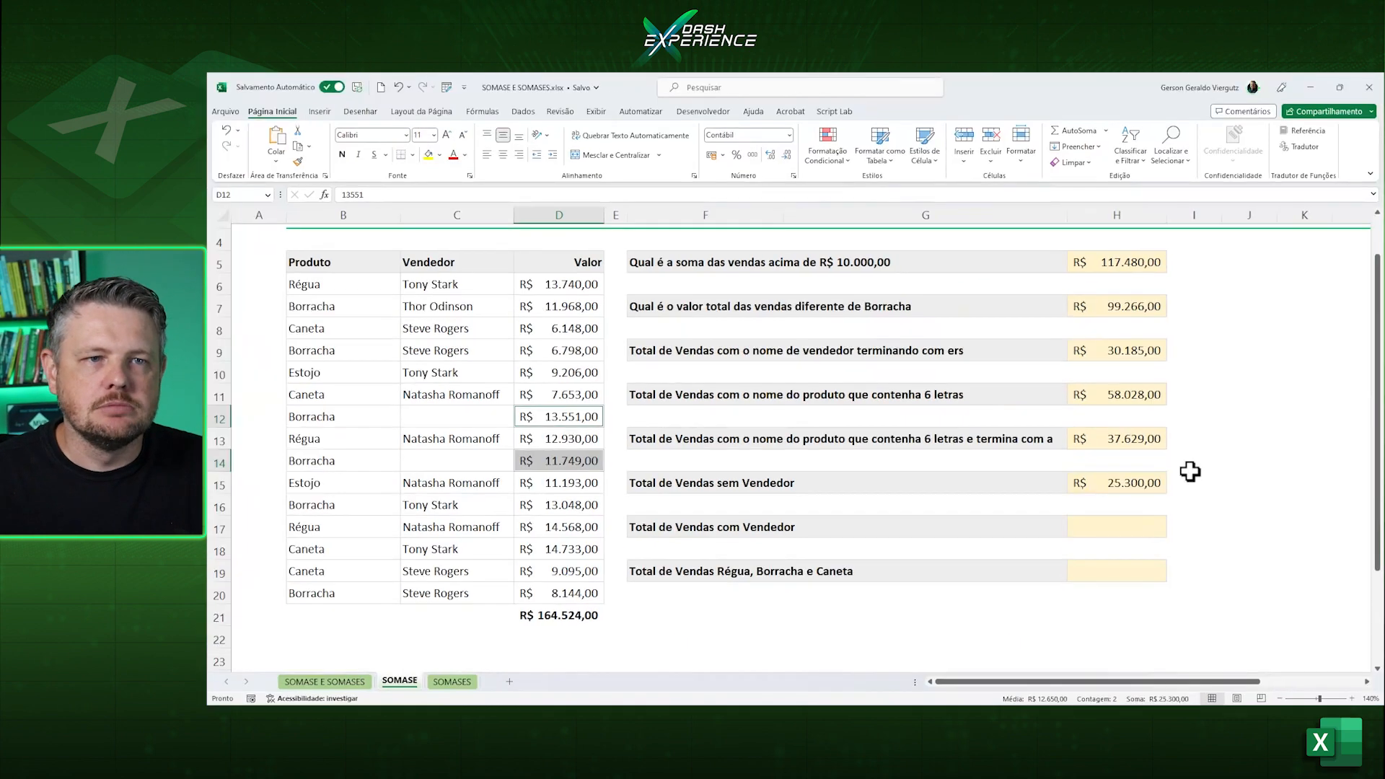
left_click(1150, 476)
double_click(1149, 476)
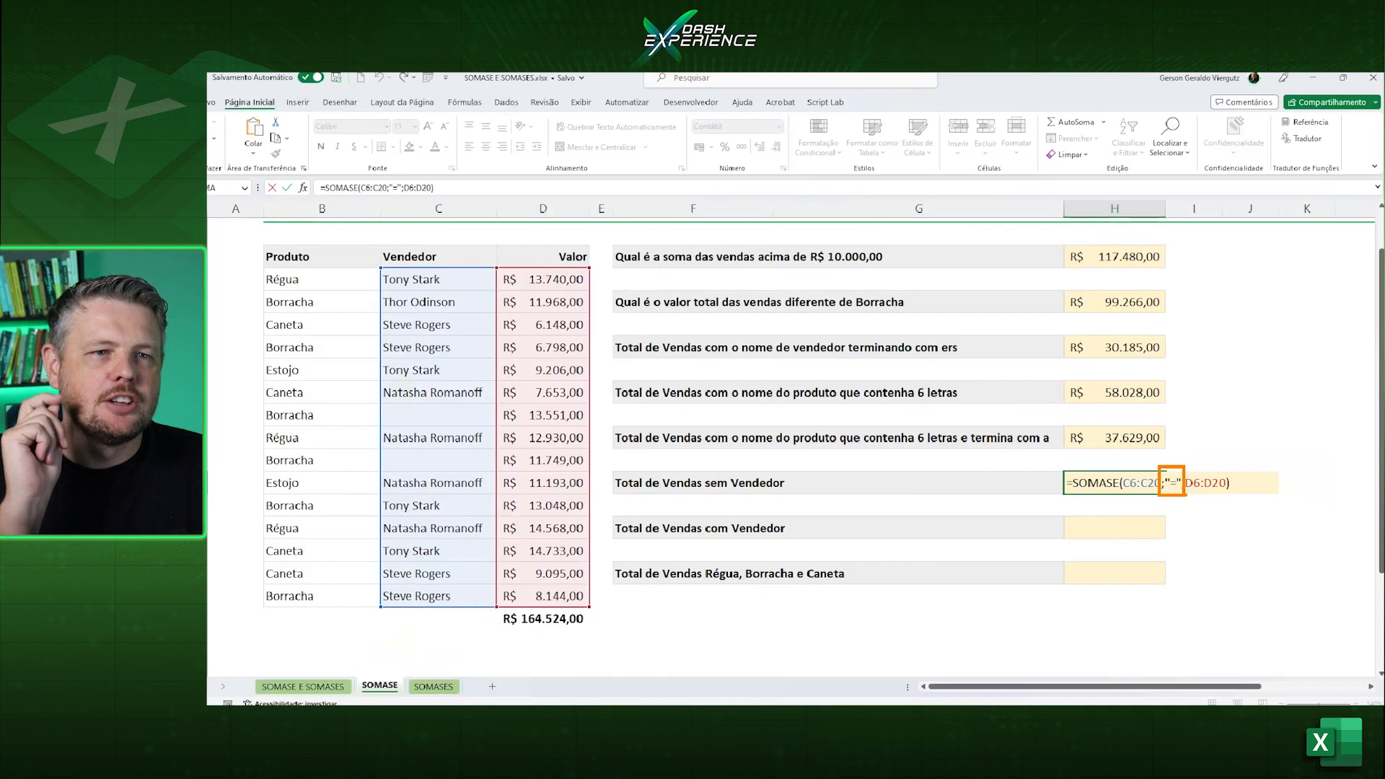
key("ctrl+Return")
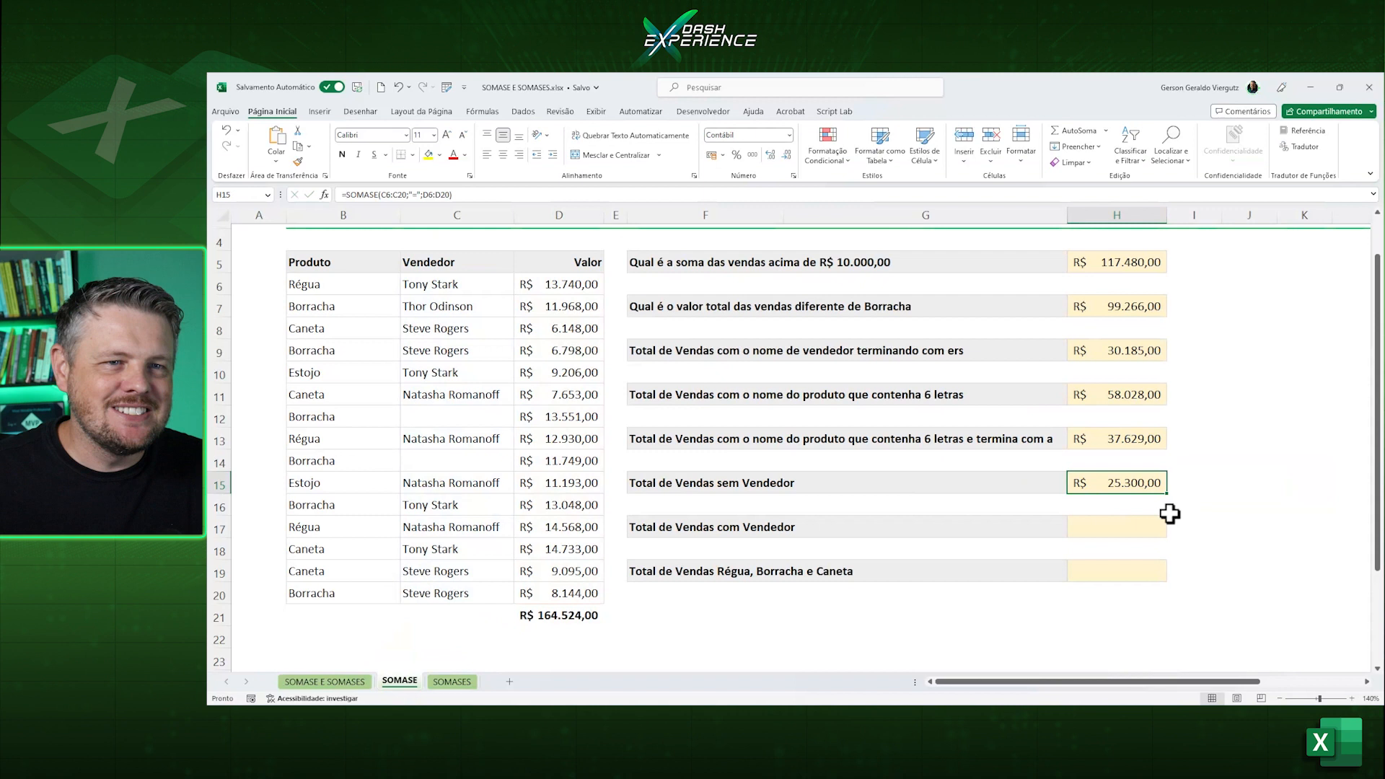
Start a SOMASE formula in H17 with the vendor column C6:C20 as the range.
left_click(1144, 524)
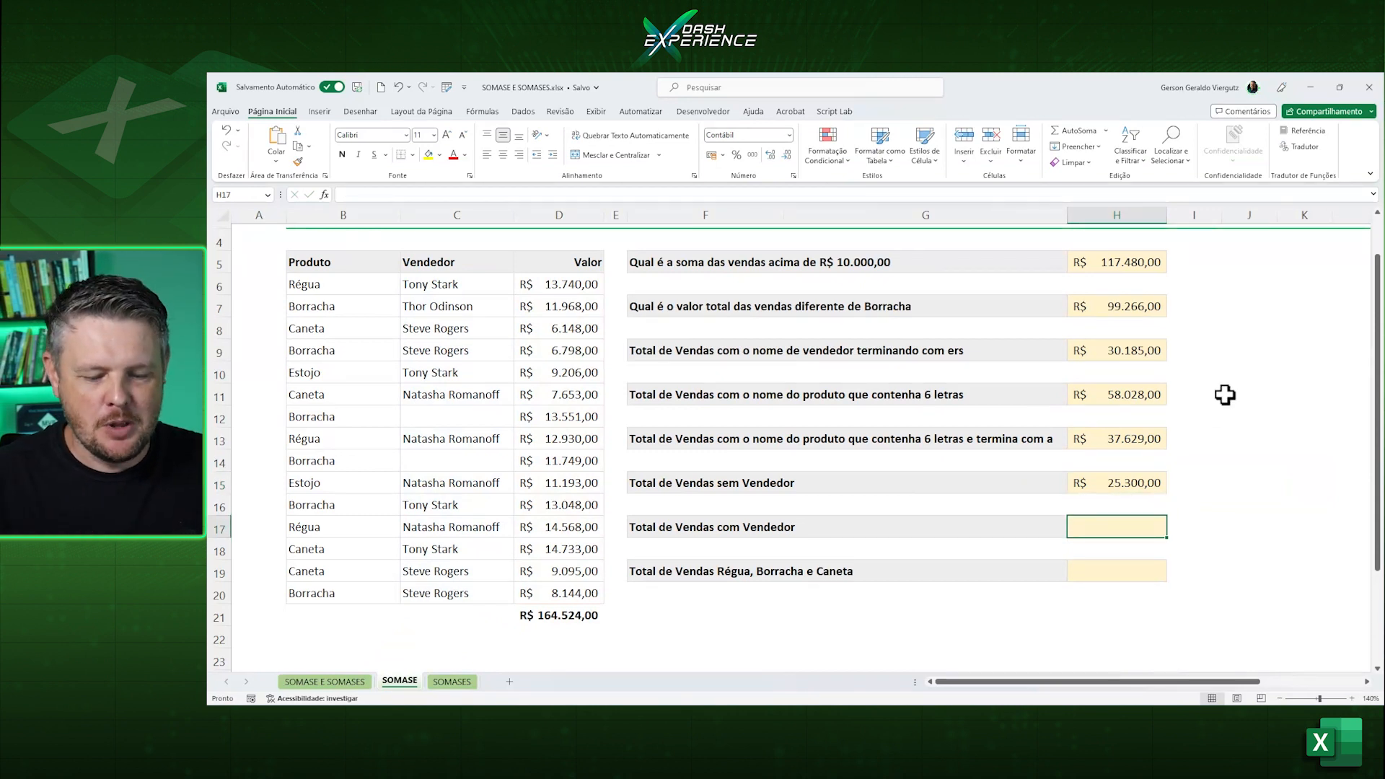
type("=soma")
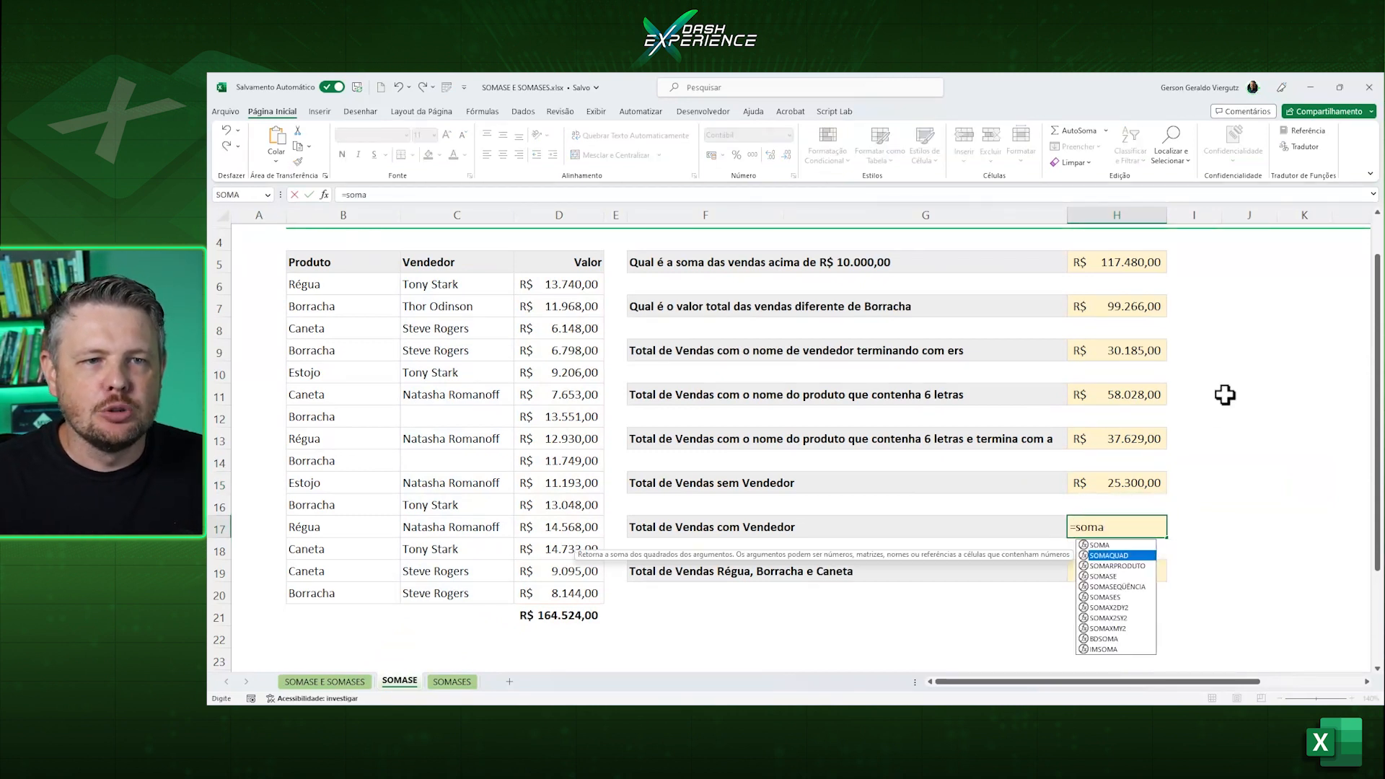
key("Down")
key("Down")
key("Tab")
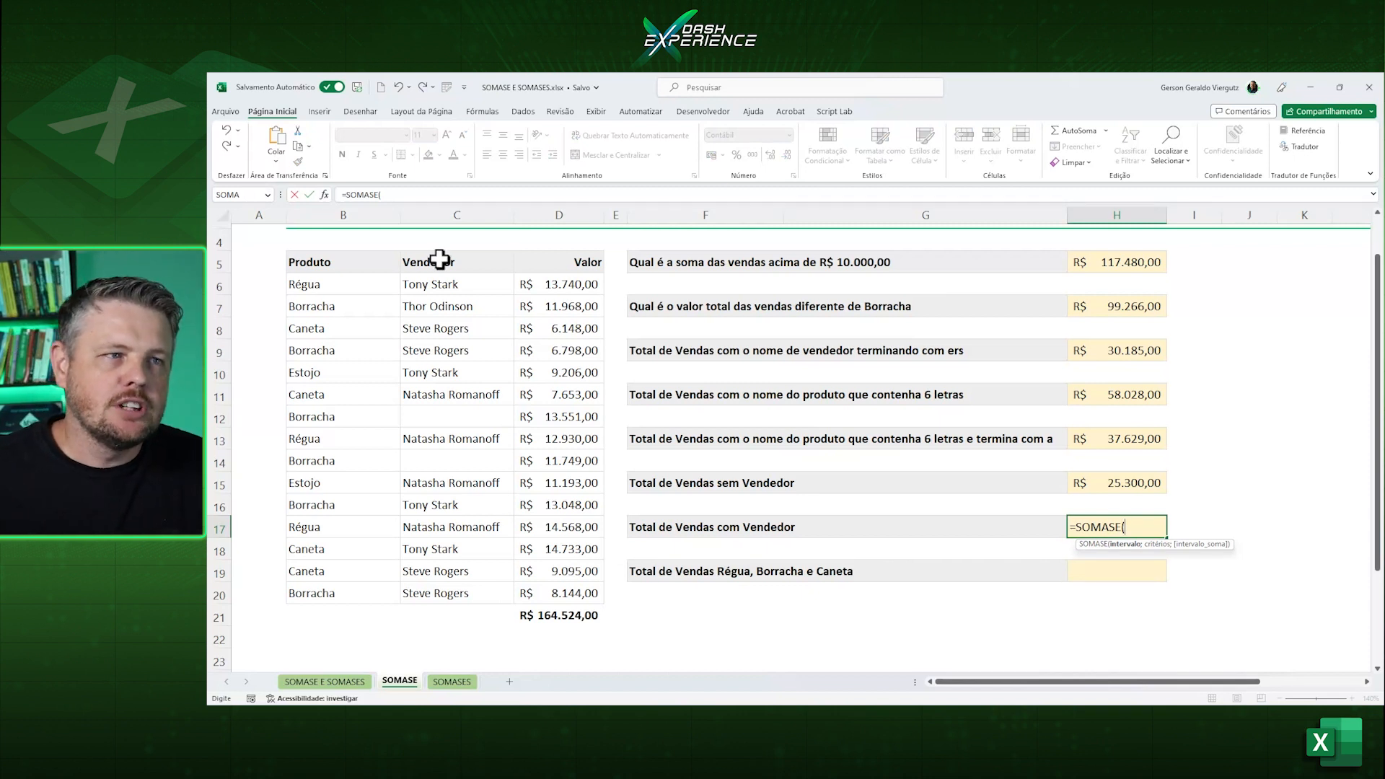
left_click_drag(450, 282, 452, 585)
Complete the SOMASE formula in H17 with the non-blank criterion "<>" and the sum range D6:D20.
type(";")
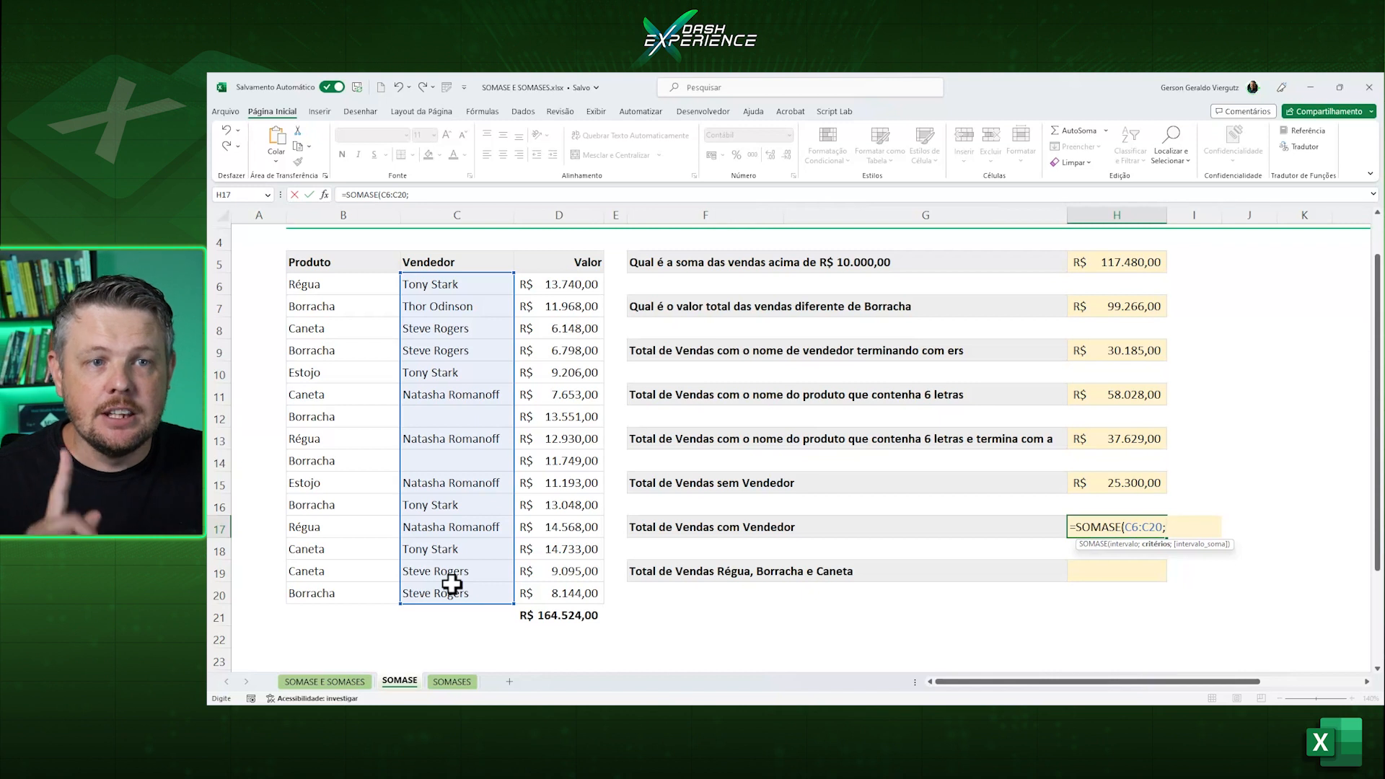
type("\"<>")
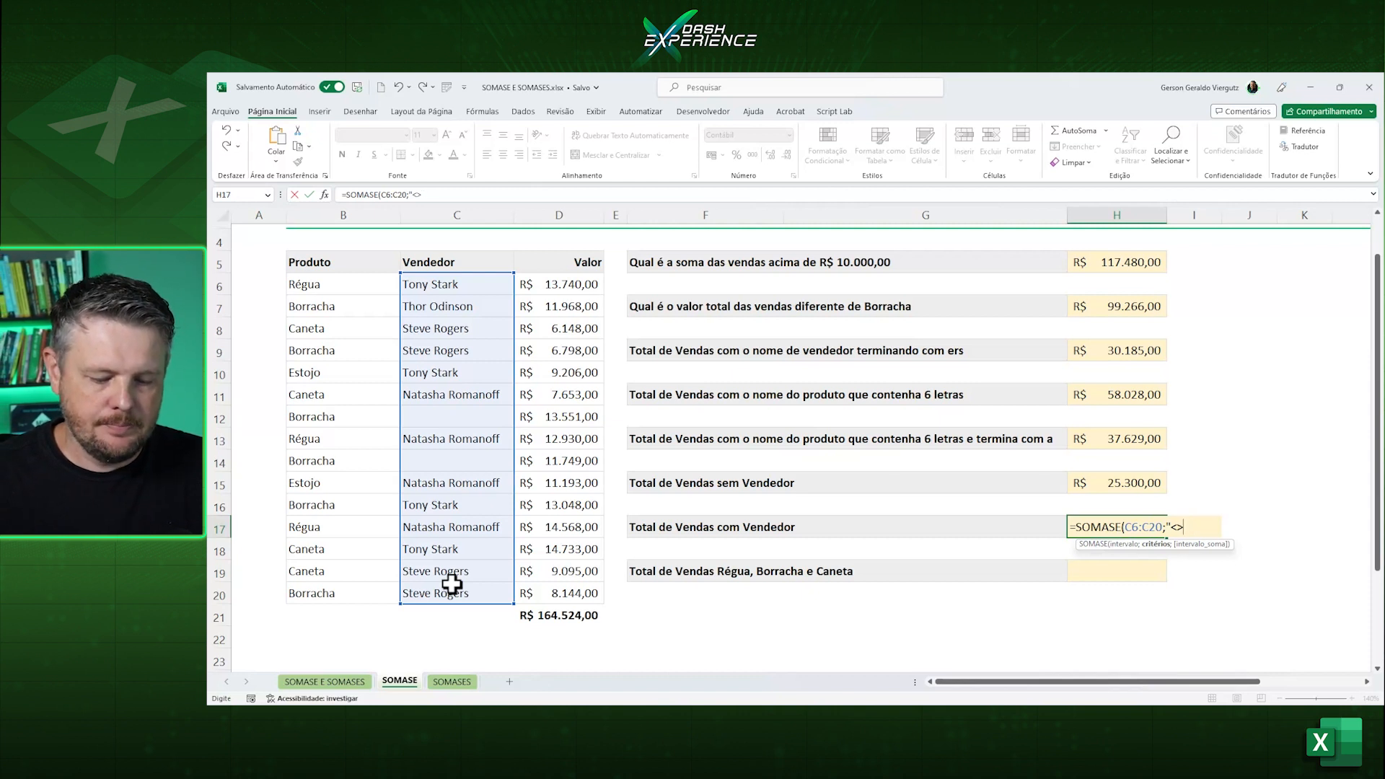
type("\";")
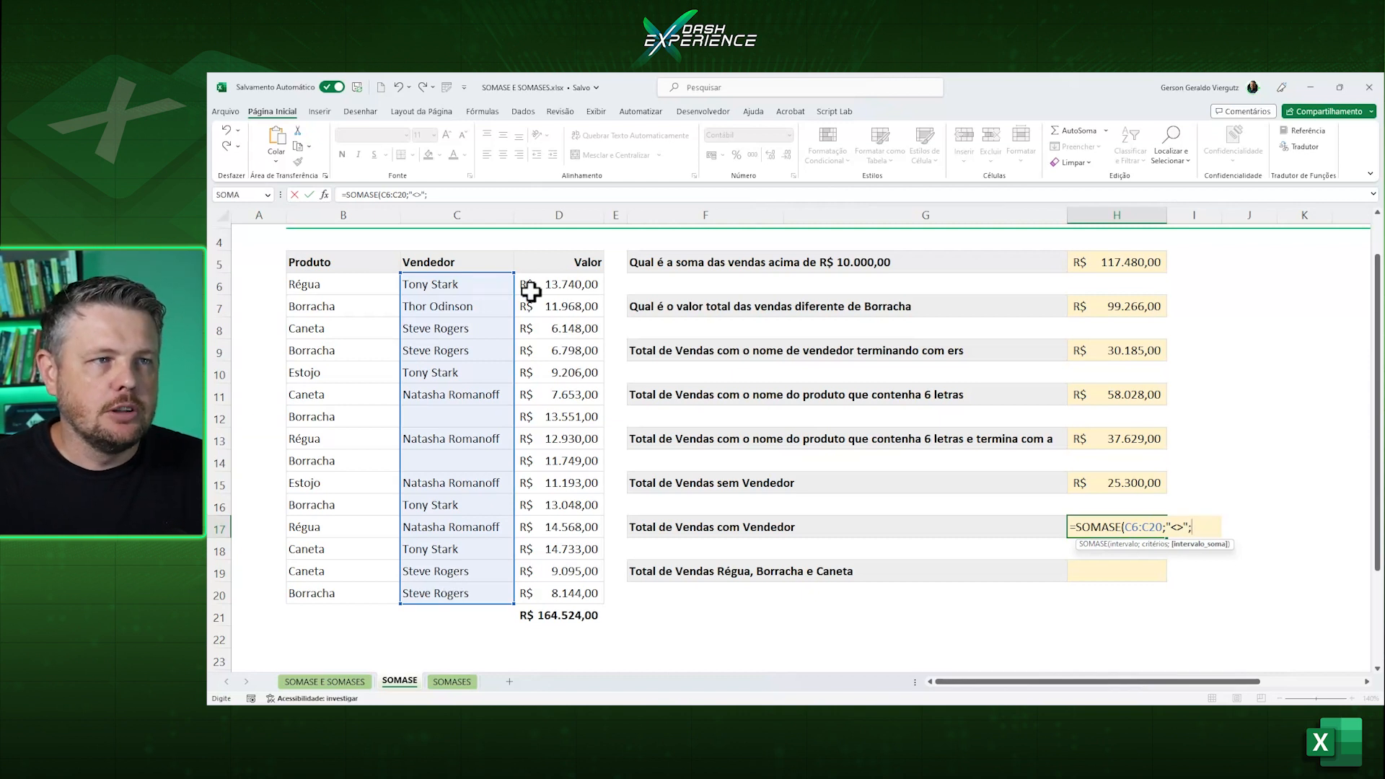
left_click_drag(528, 288, 551, 593)
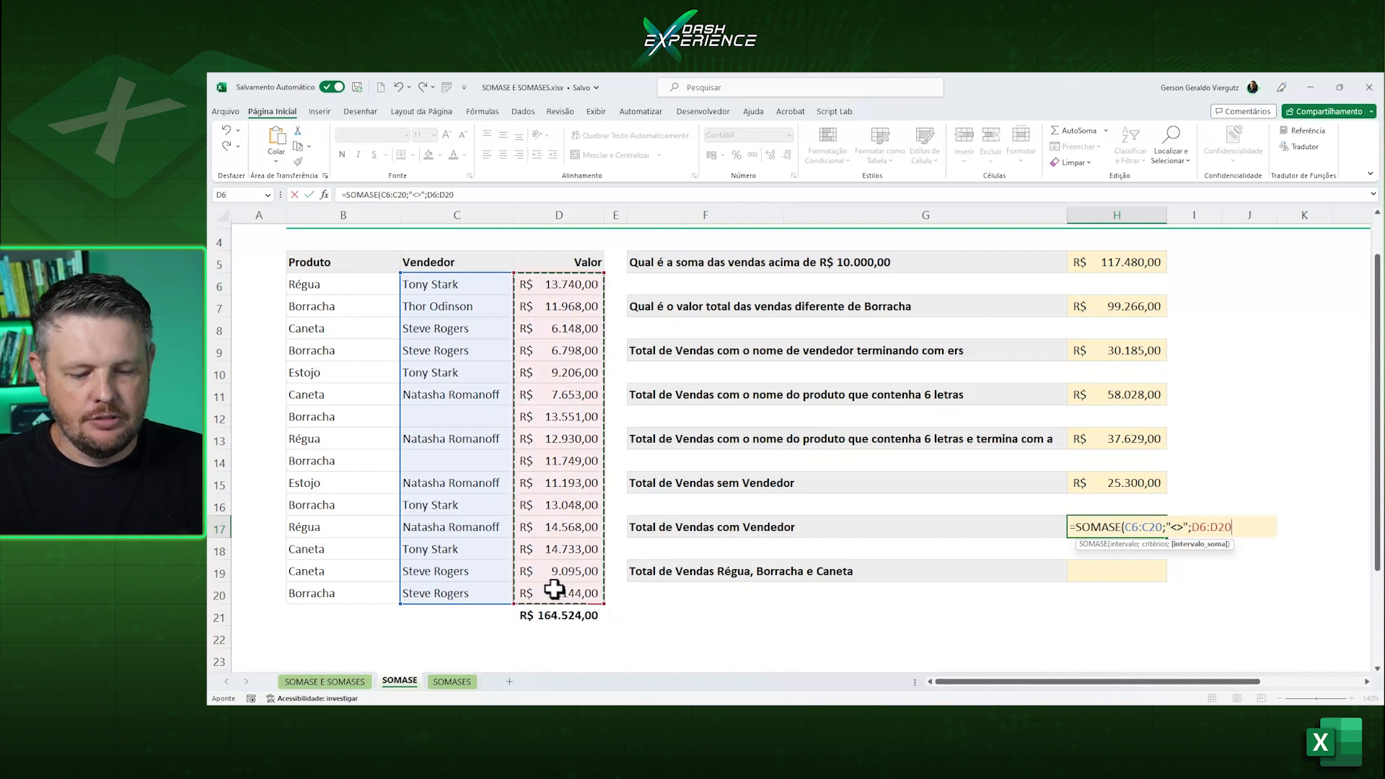
key("Return")
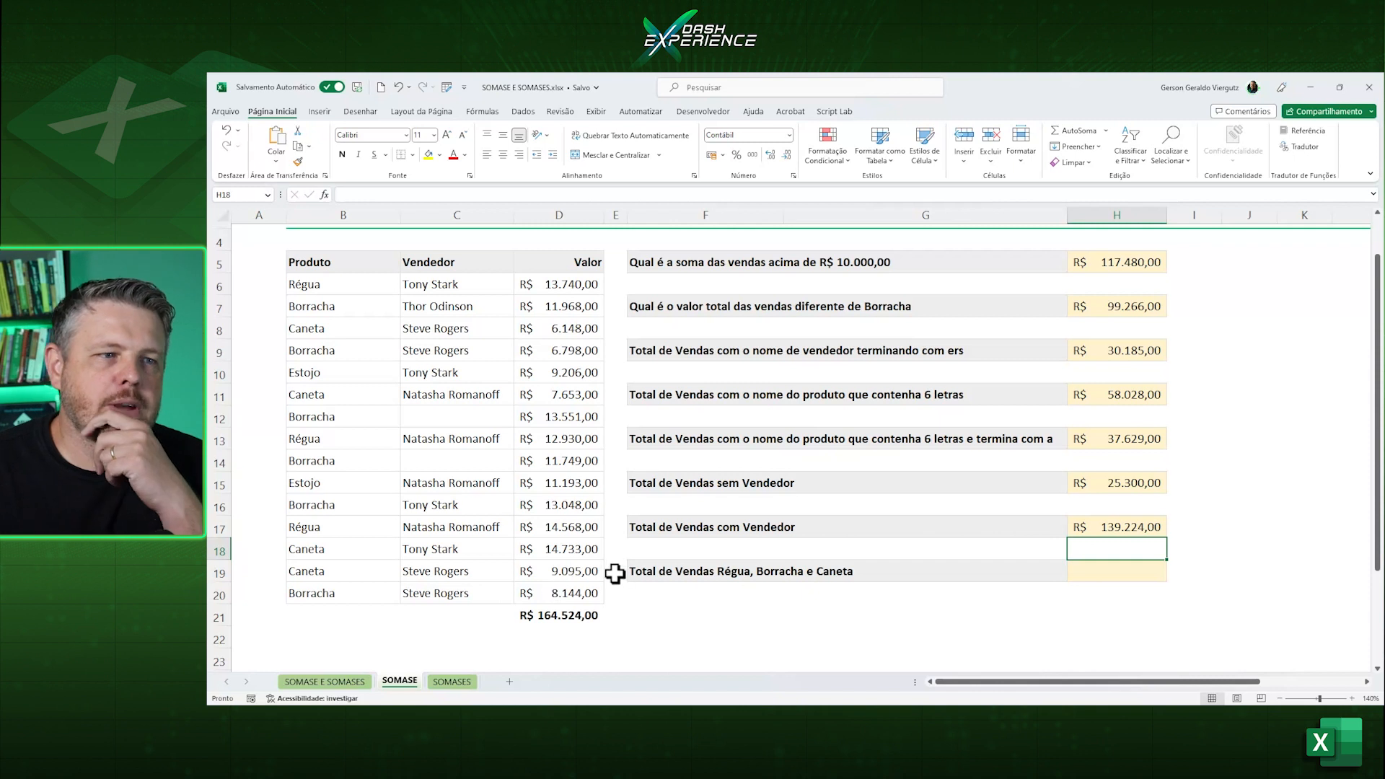
Compare the overall sales total in D21 with the totals without and with vendor in H15 and H17.
left_click(543, 617)
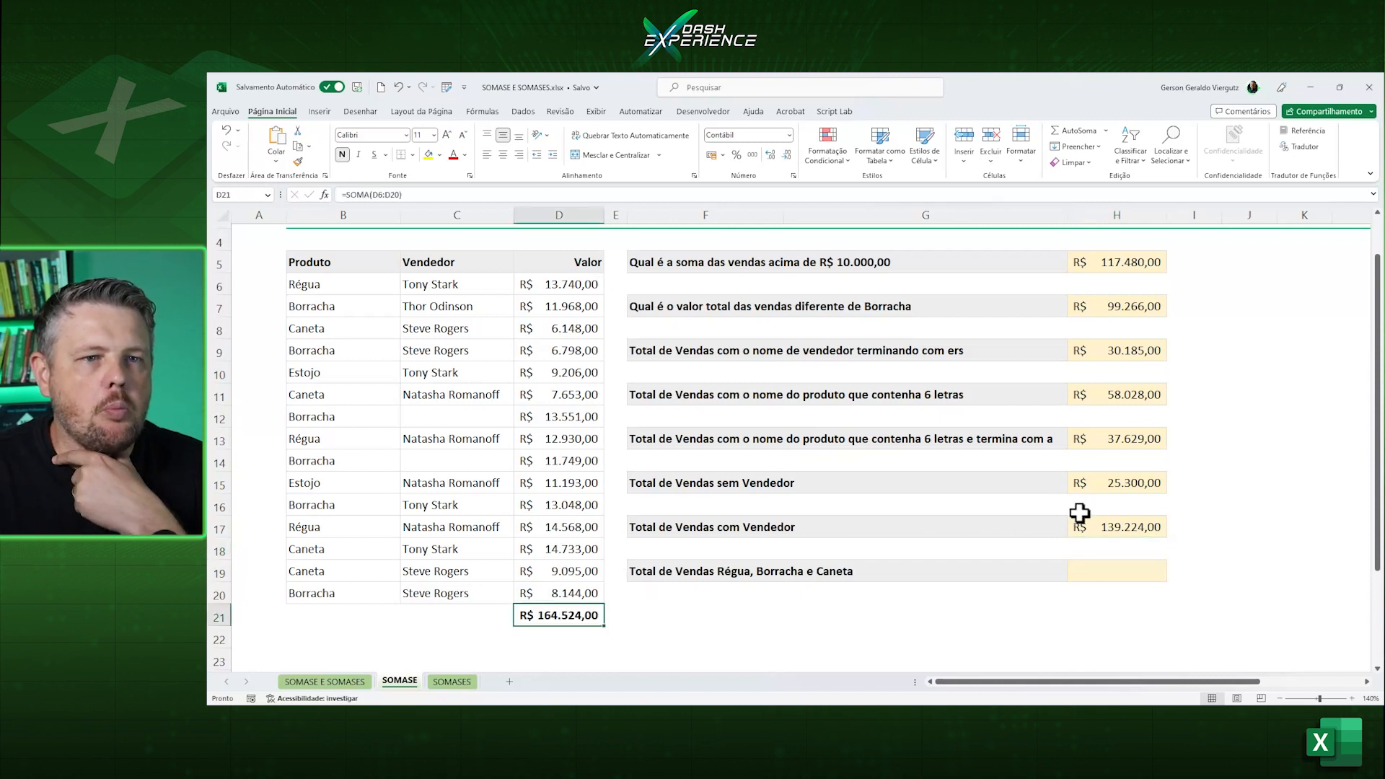
left_click(1132, 487)
left_click(1132, 526)
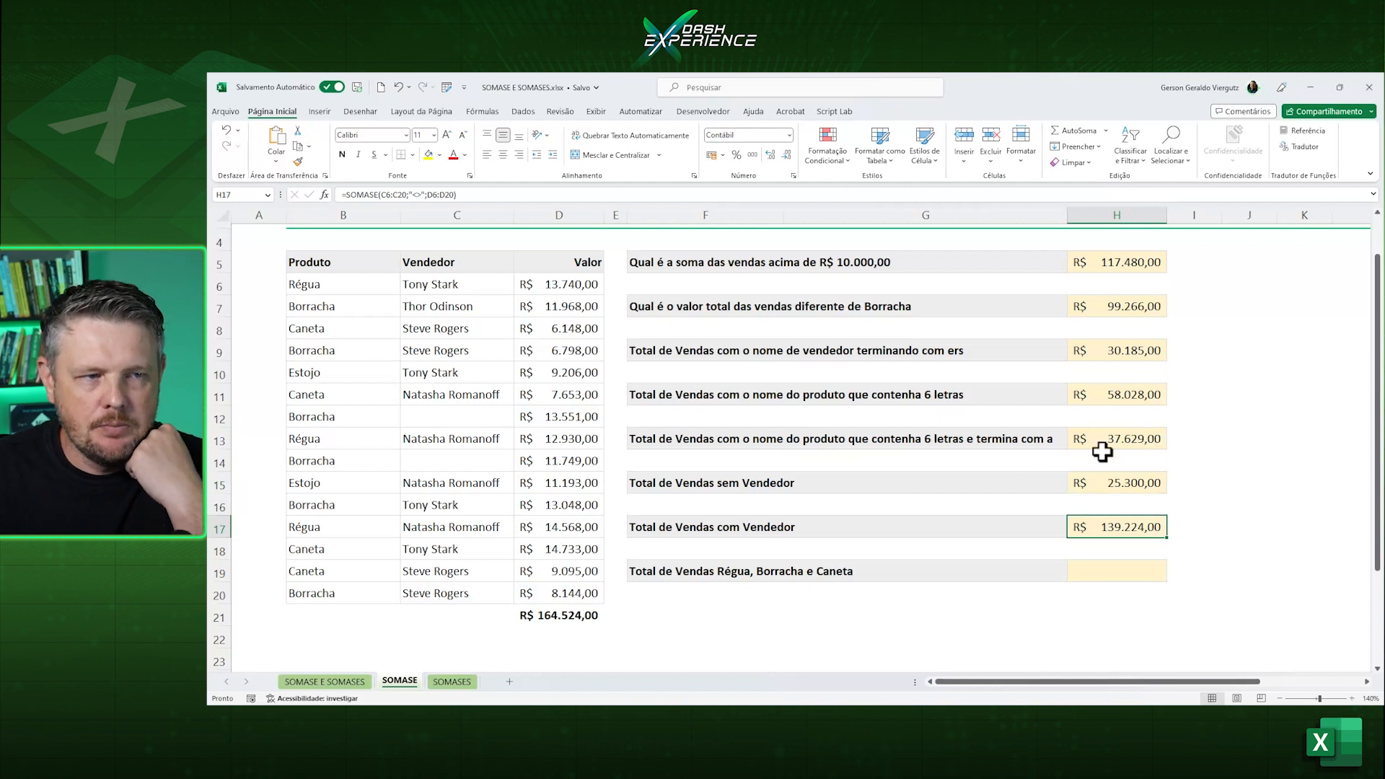
Start a SOMASE formula in H19 with the product column B6:B20 as the range.
left_click(1111, 560)
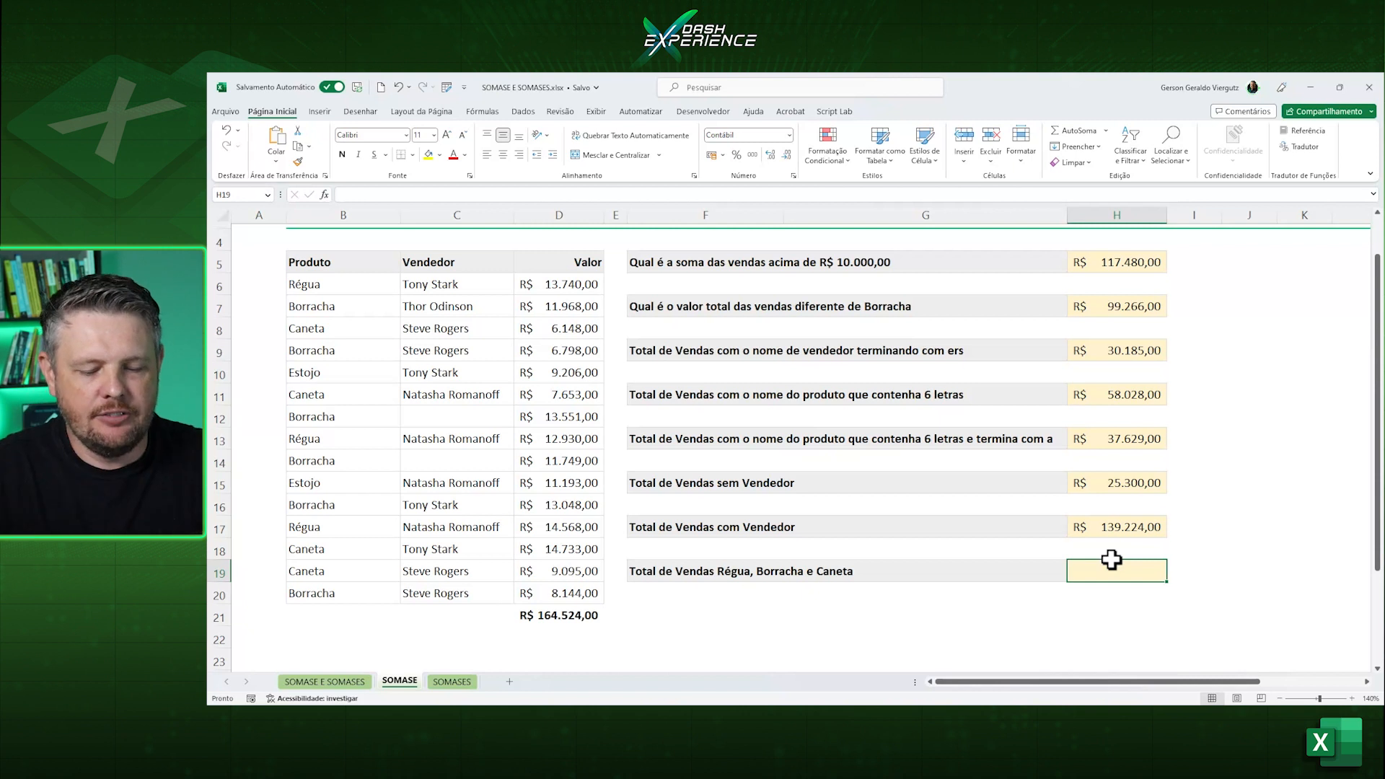
type("=")
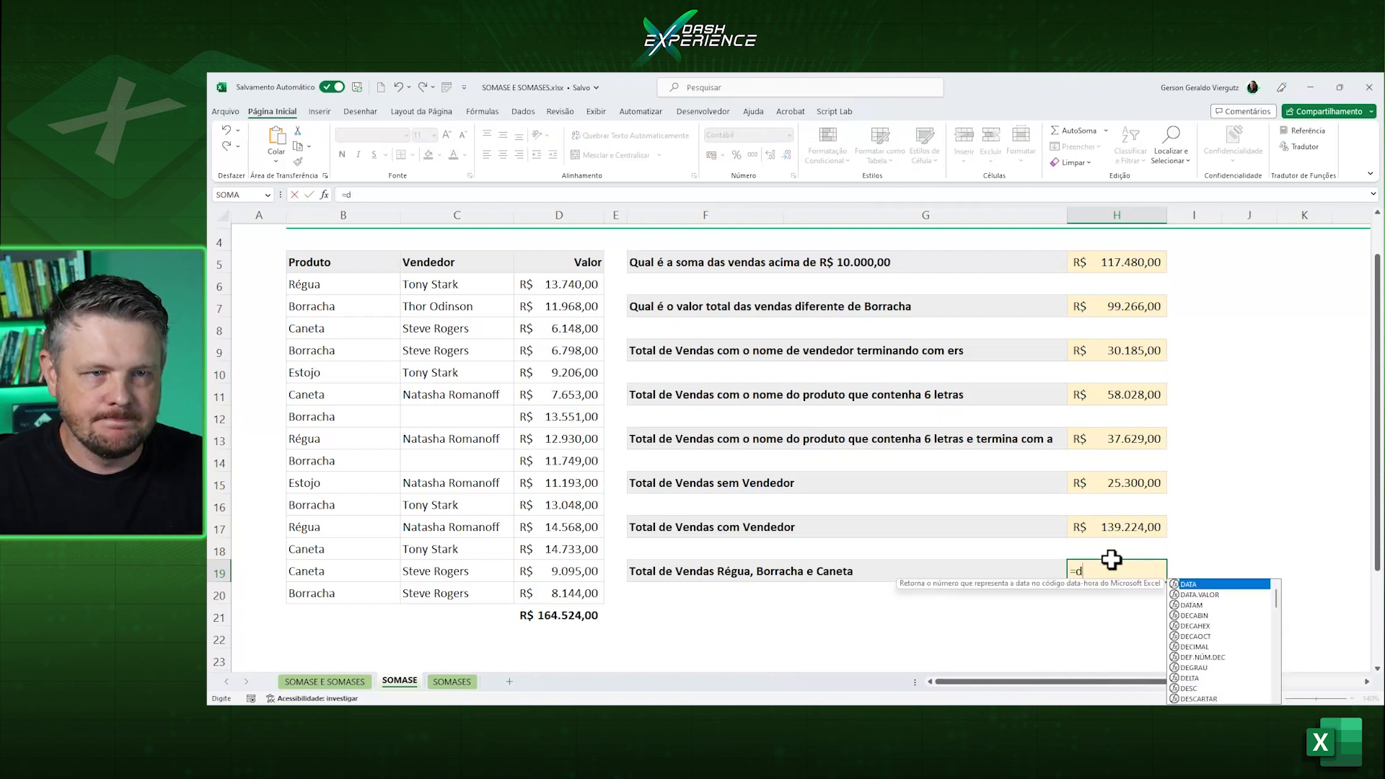
type("SOMASE")
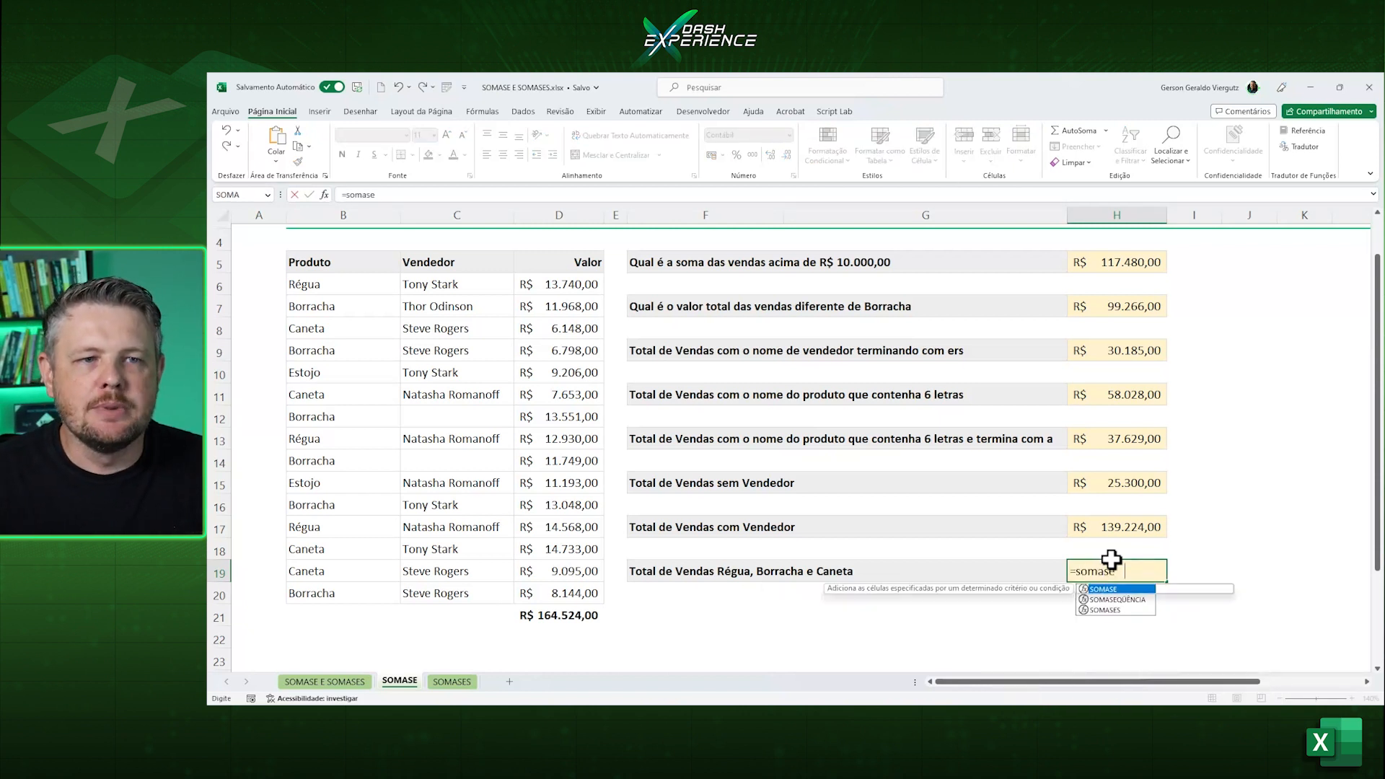
key("Tab")
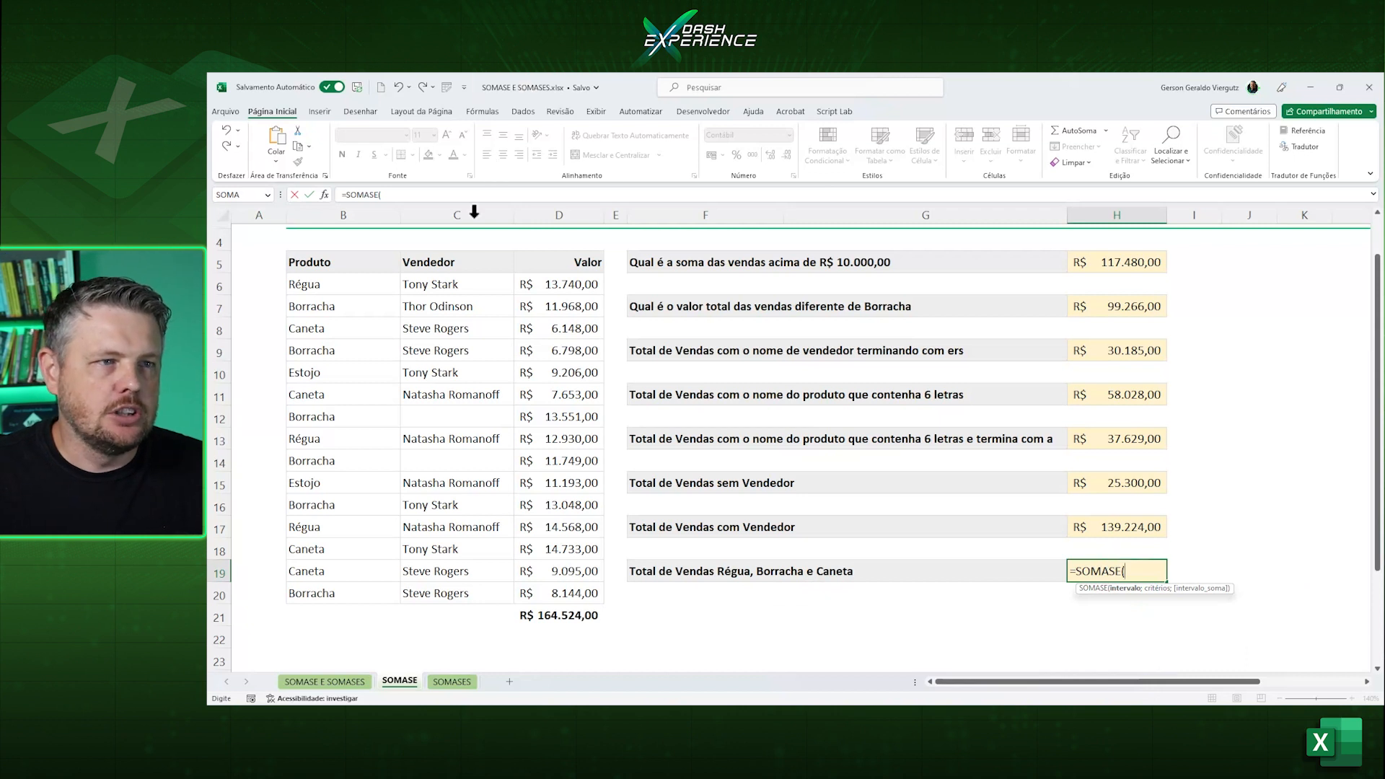
left_click_drag(344, 288, 365, 588)
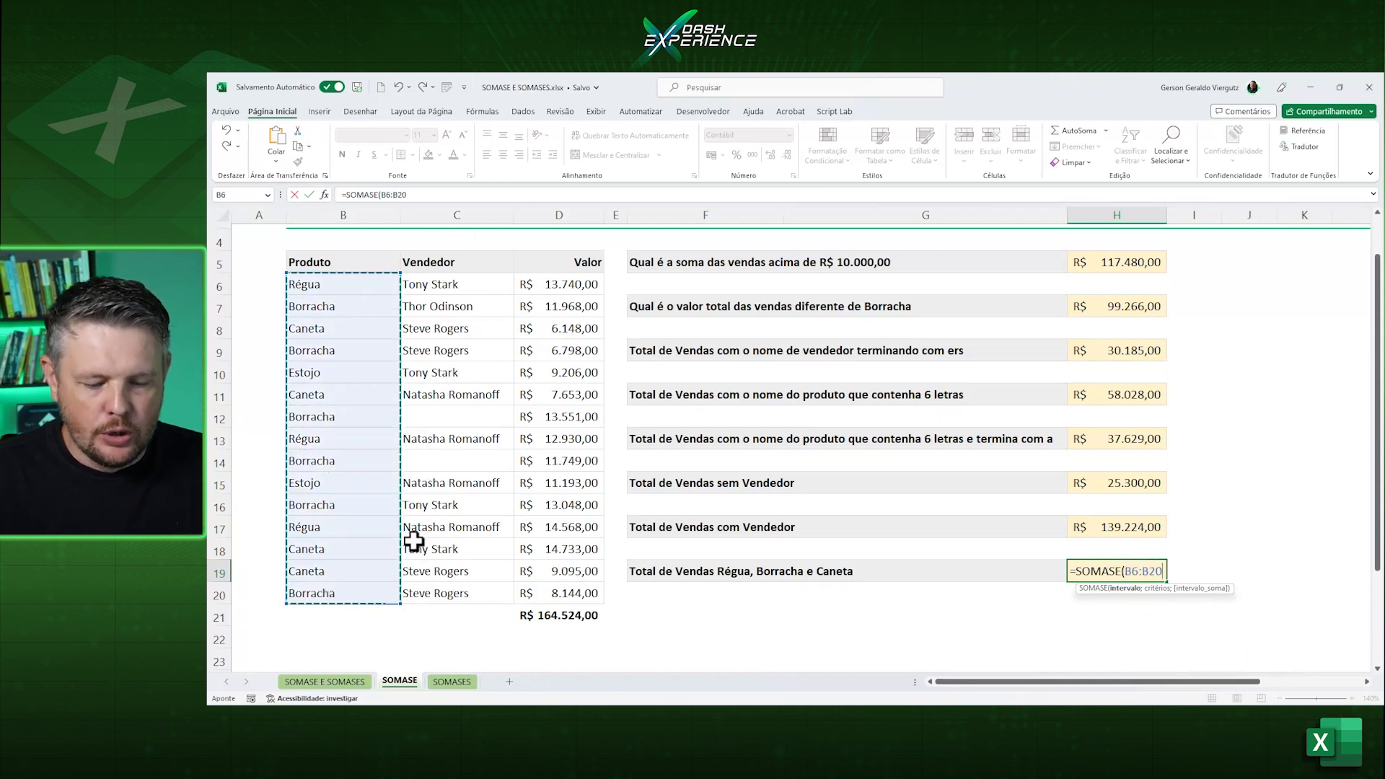
Complete the SOMASE formula in H19 with the array criterion {"Régua";"Borracha";"Caneta"} and the sum range D6:D20.
type(";{\"Régua")
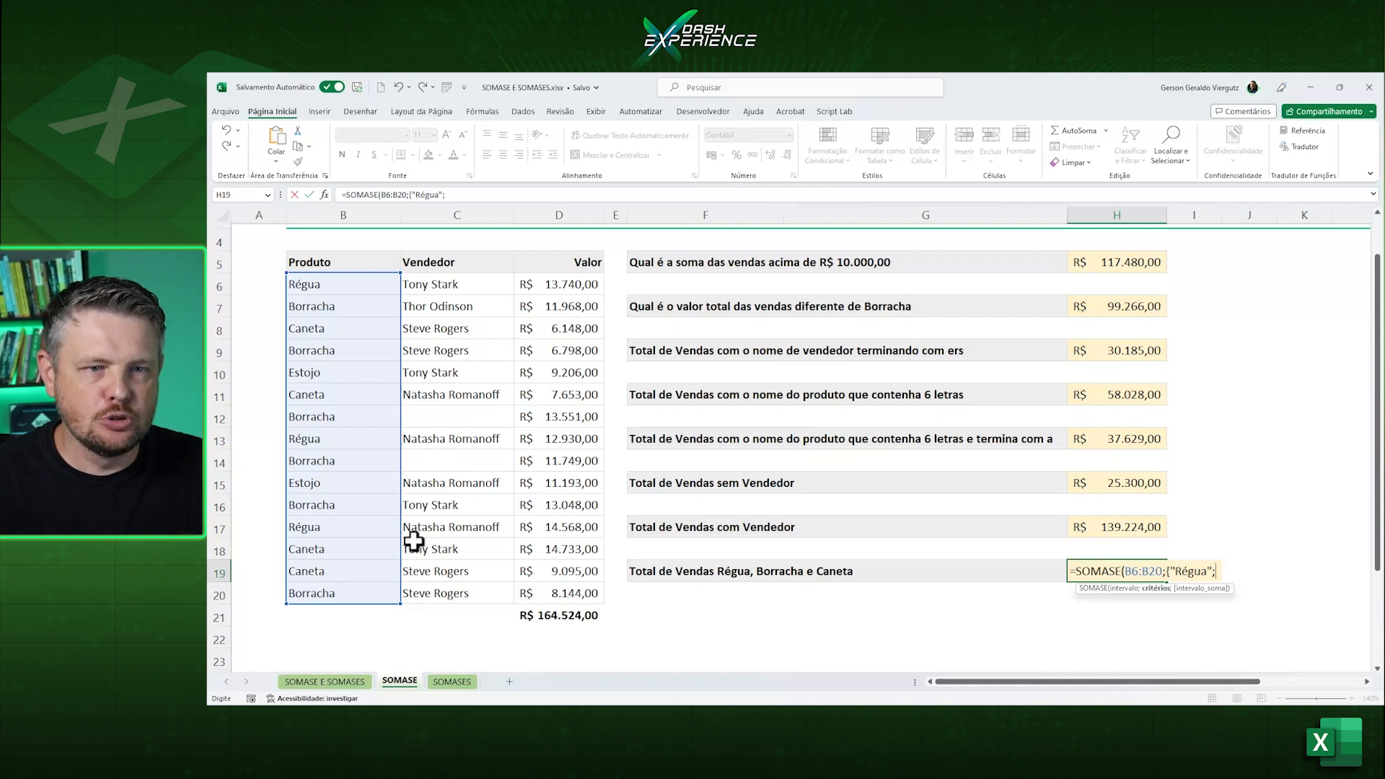
type("\"Borracha")
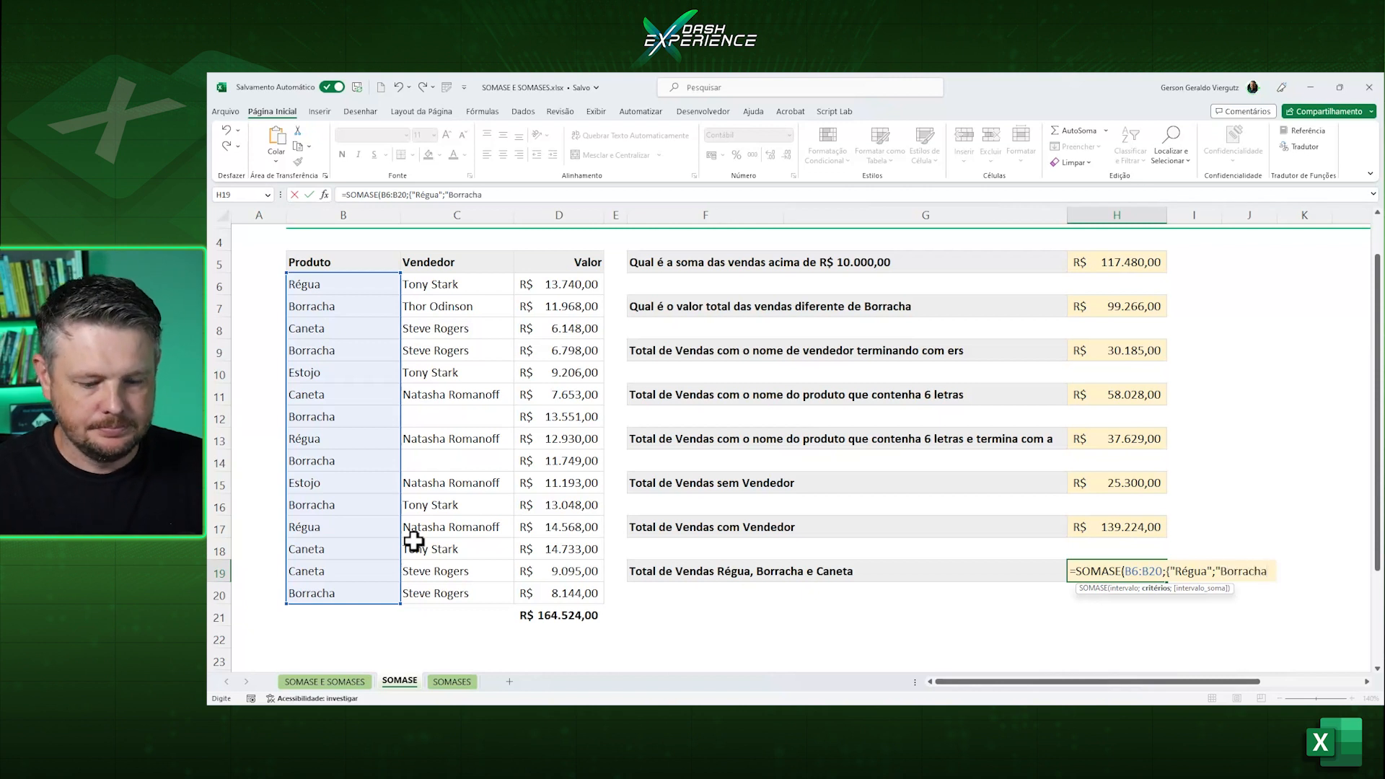
type("\"")
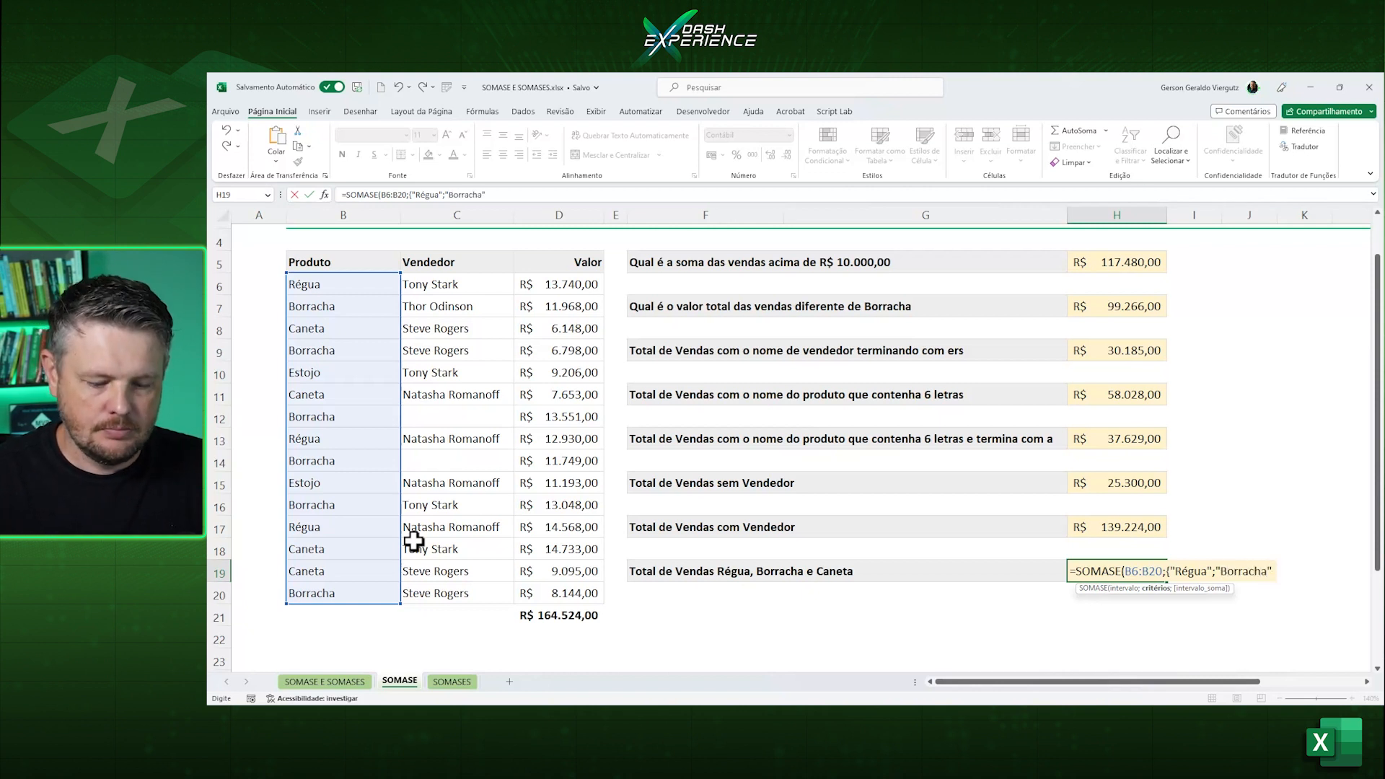
type(";\"Caneta\"};")
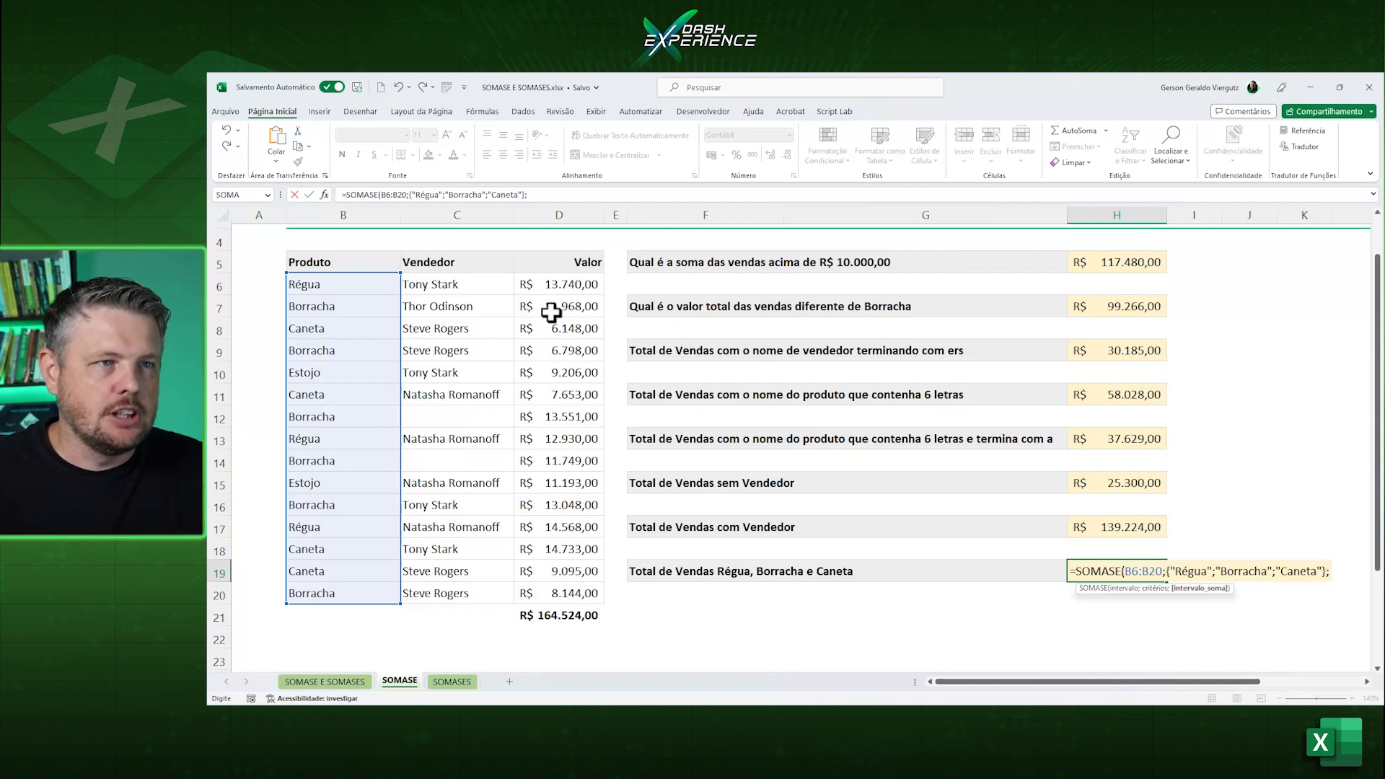
left_click_drag(559, 284, 575, 578)
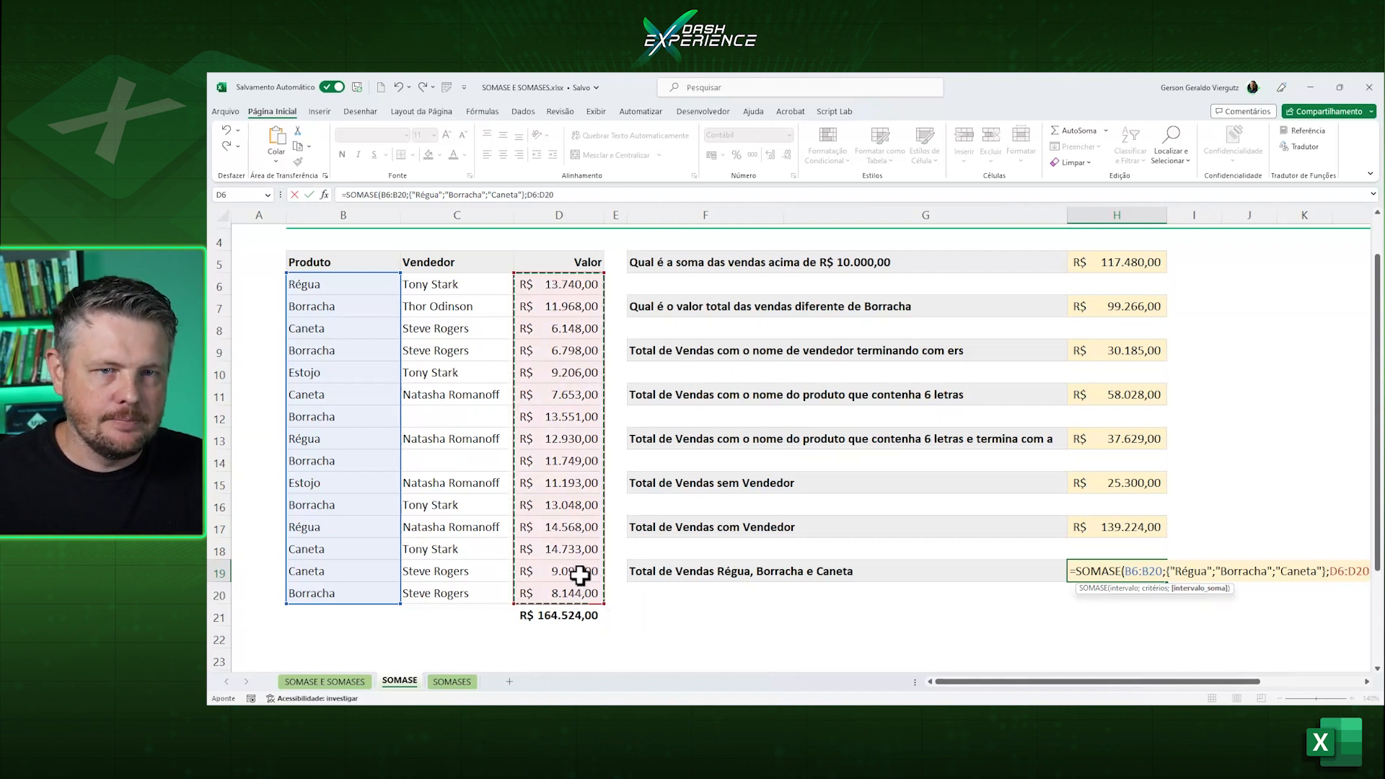
type(")")
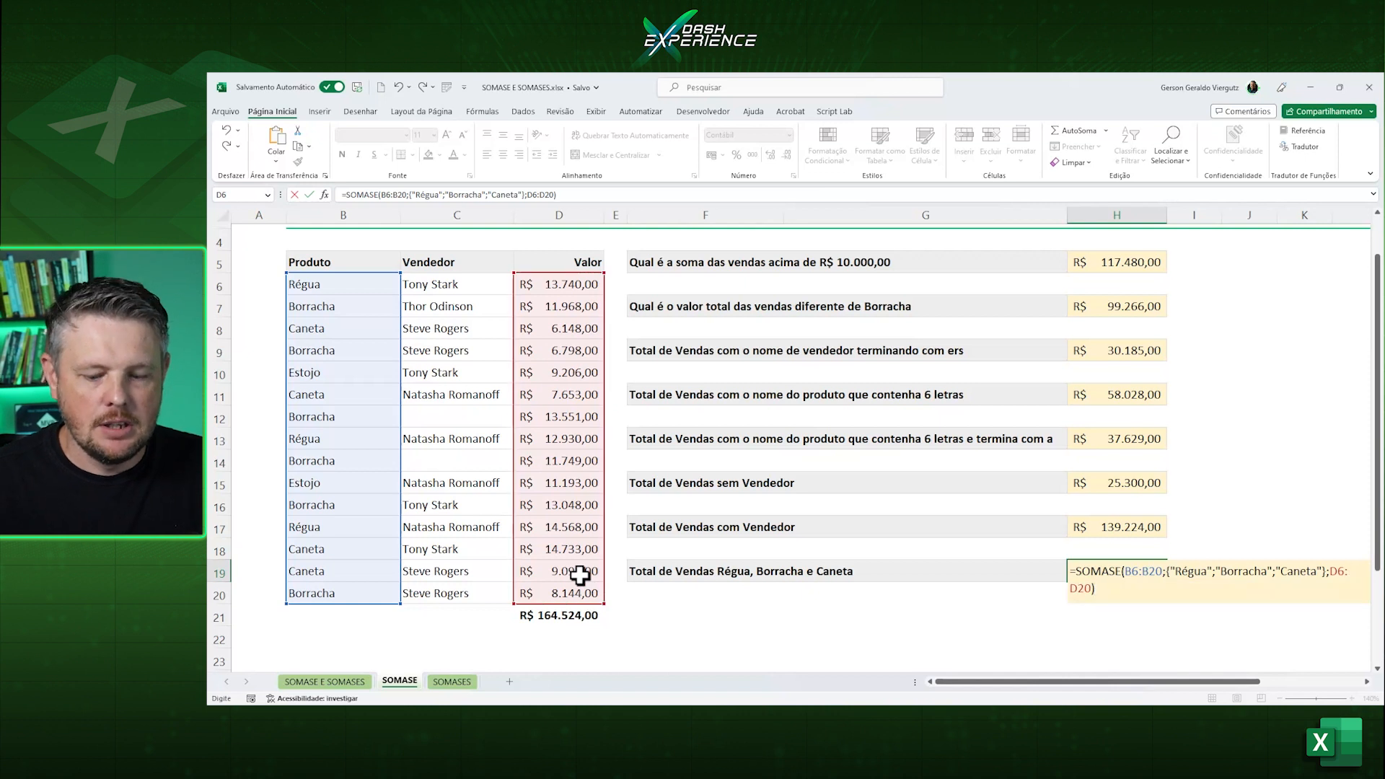
key("Return")
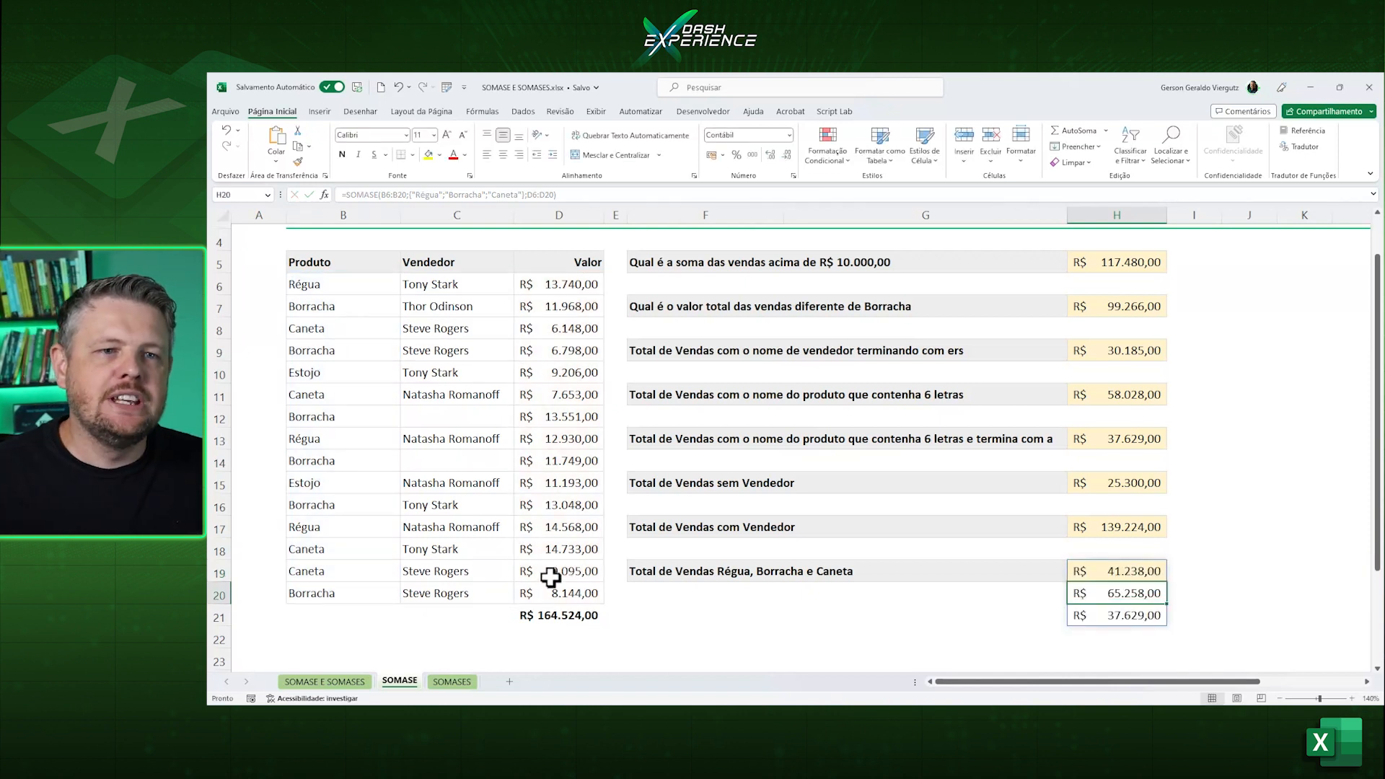
Examine the separate totals for Régua, Borracha and Caneta spilled from H19 down to H21.
left_click(1101, 568)
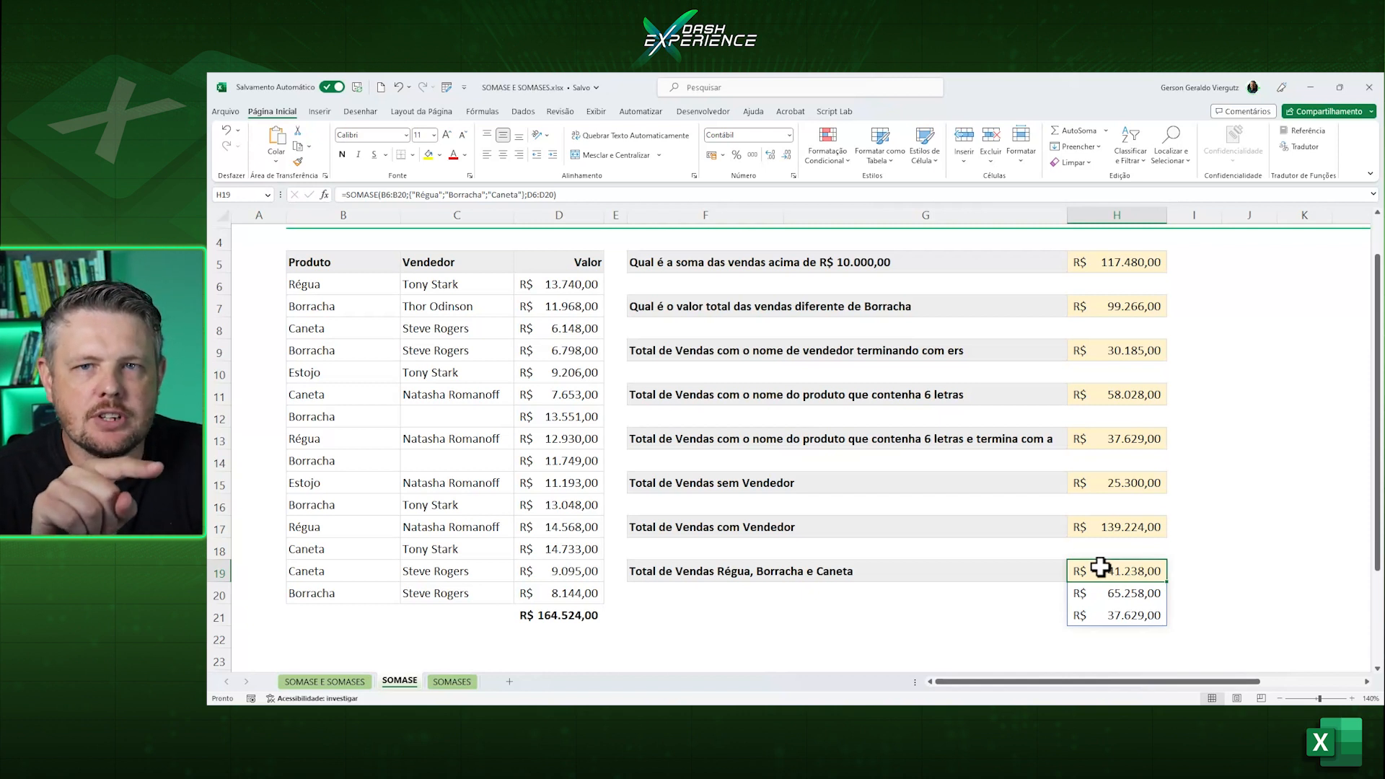
left_click(1007, 575)
left_click(1007, 593)
left_click(1000, 617)
left_click_drag(1107, 575, 1125, 615)
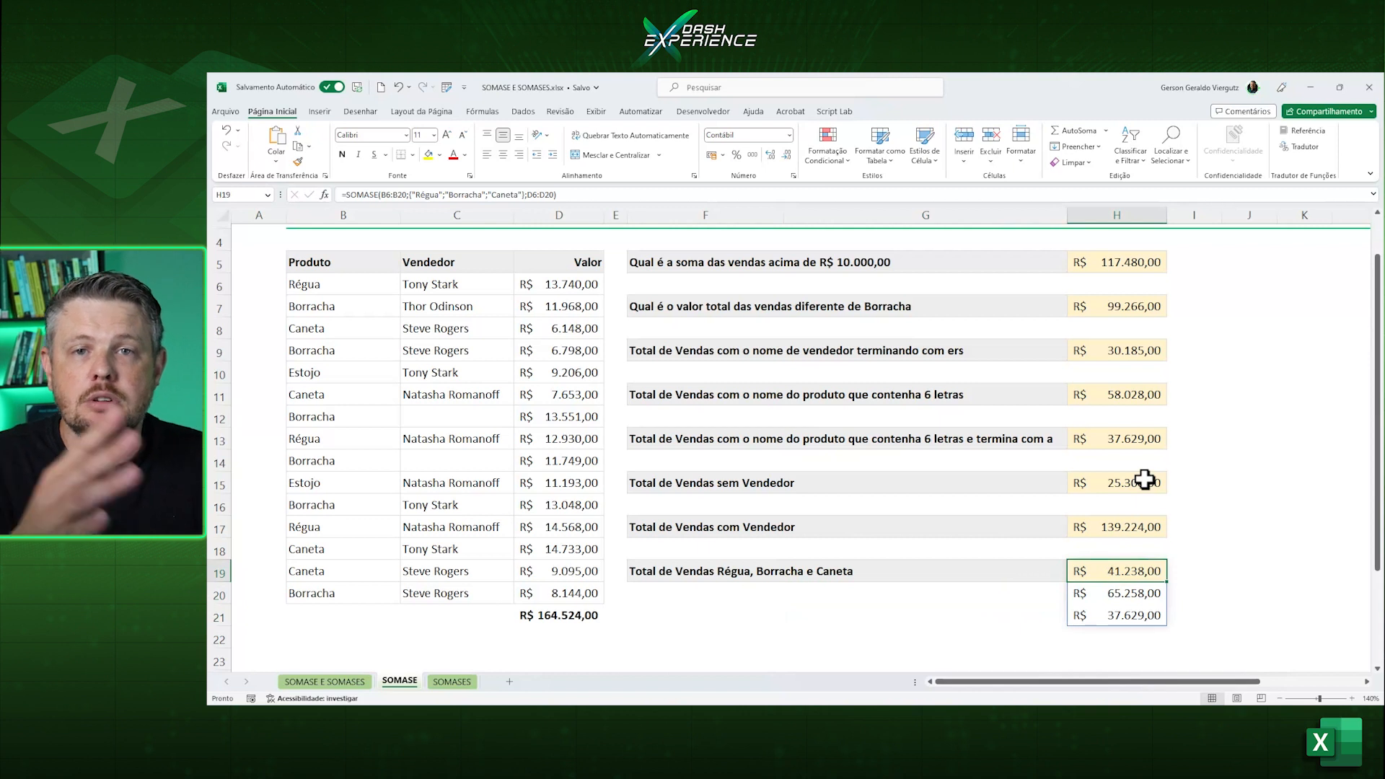
Wrap the SOMASE formula in H19 in a SOMA function to add the three product totals into one value.
key("F2")
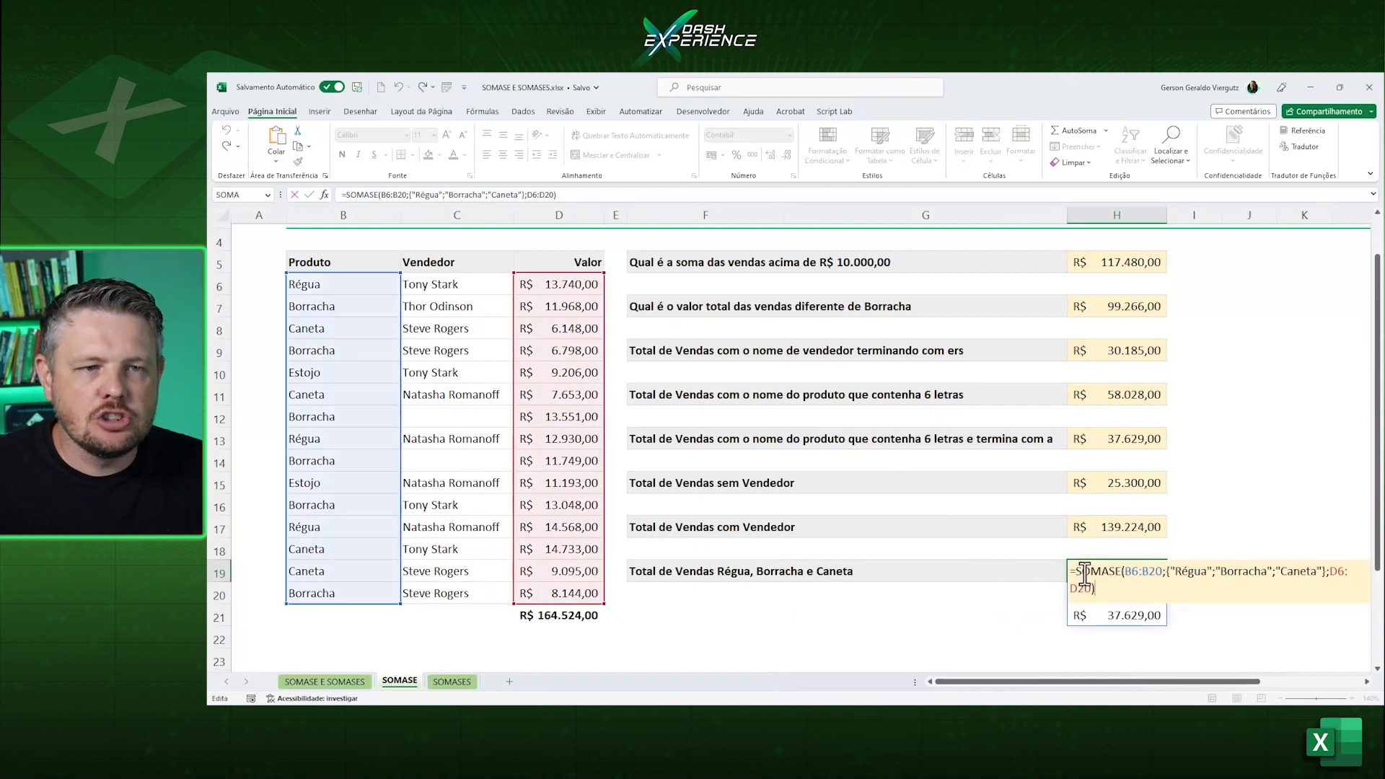
key("Home")
key("Right")
type("som")
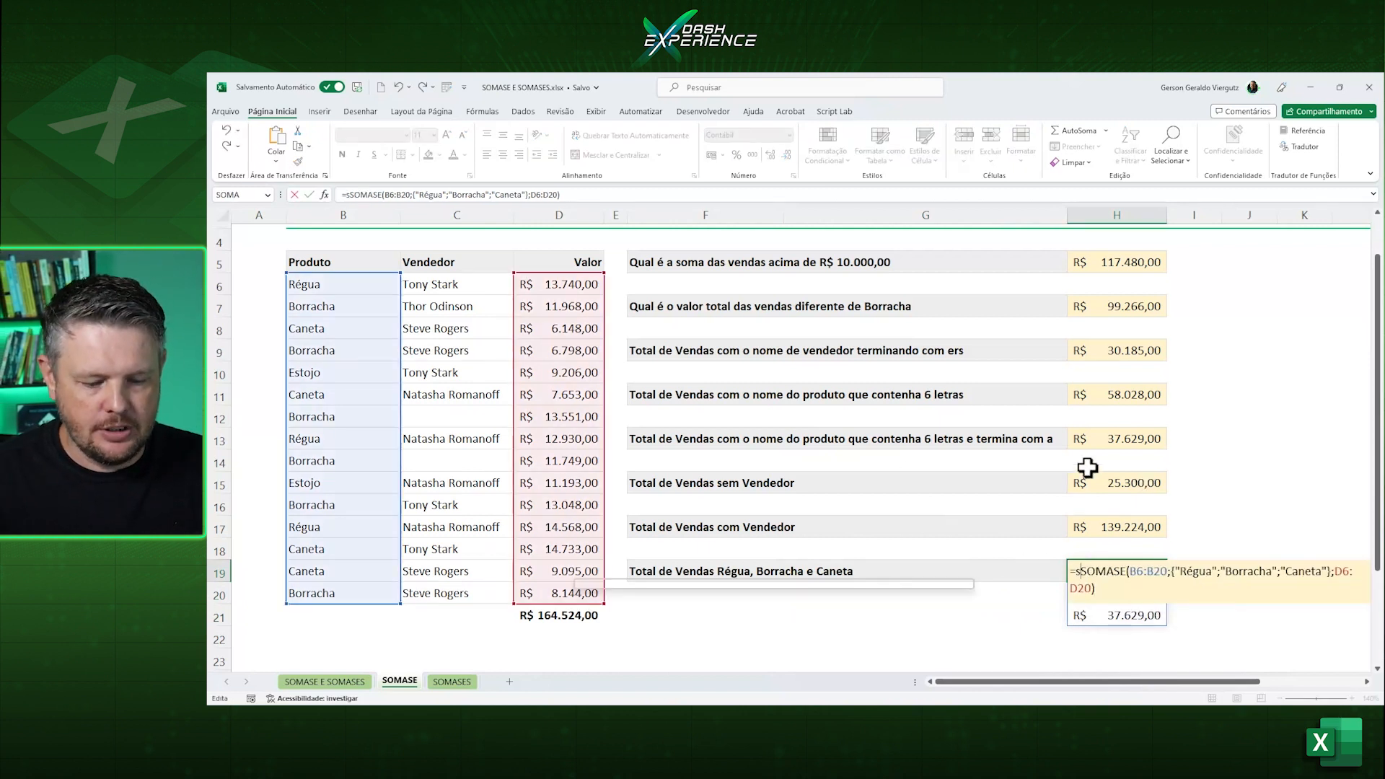
type("a")
key("Tab")
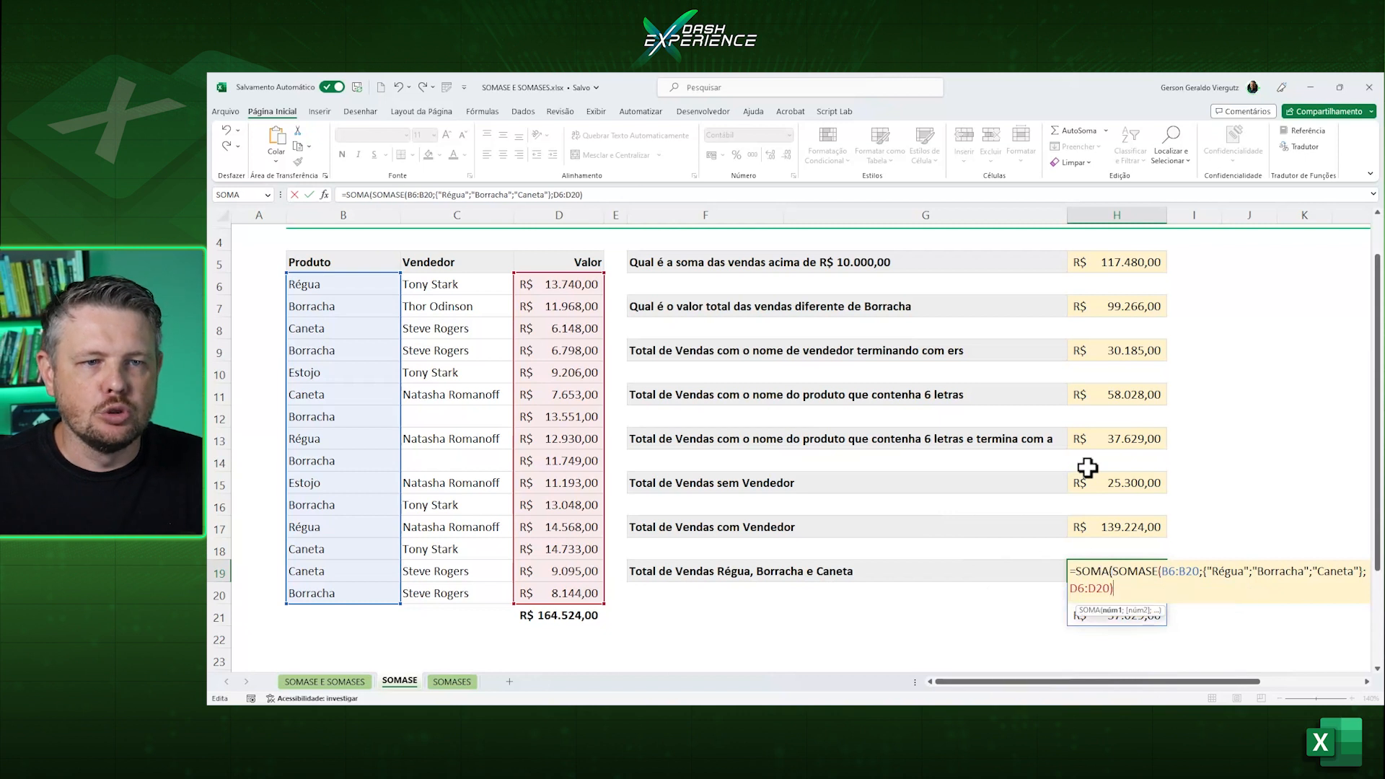
key("Return")
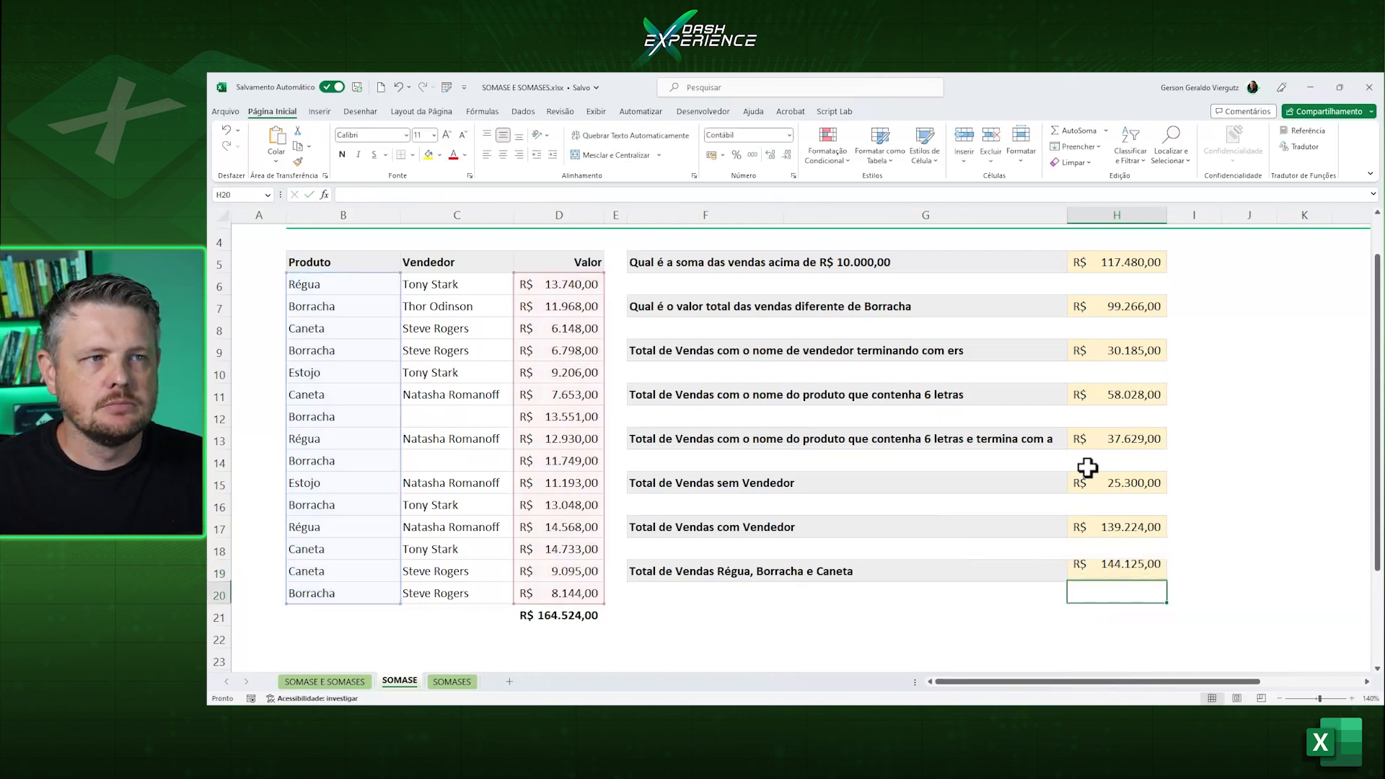
key("Up")
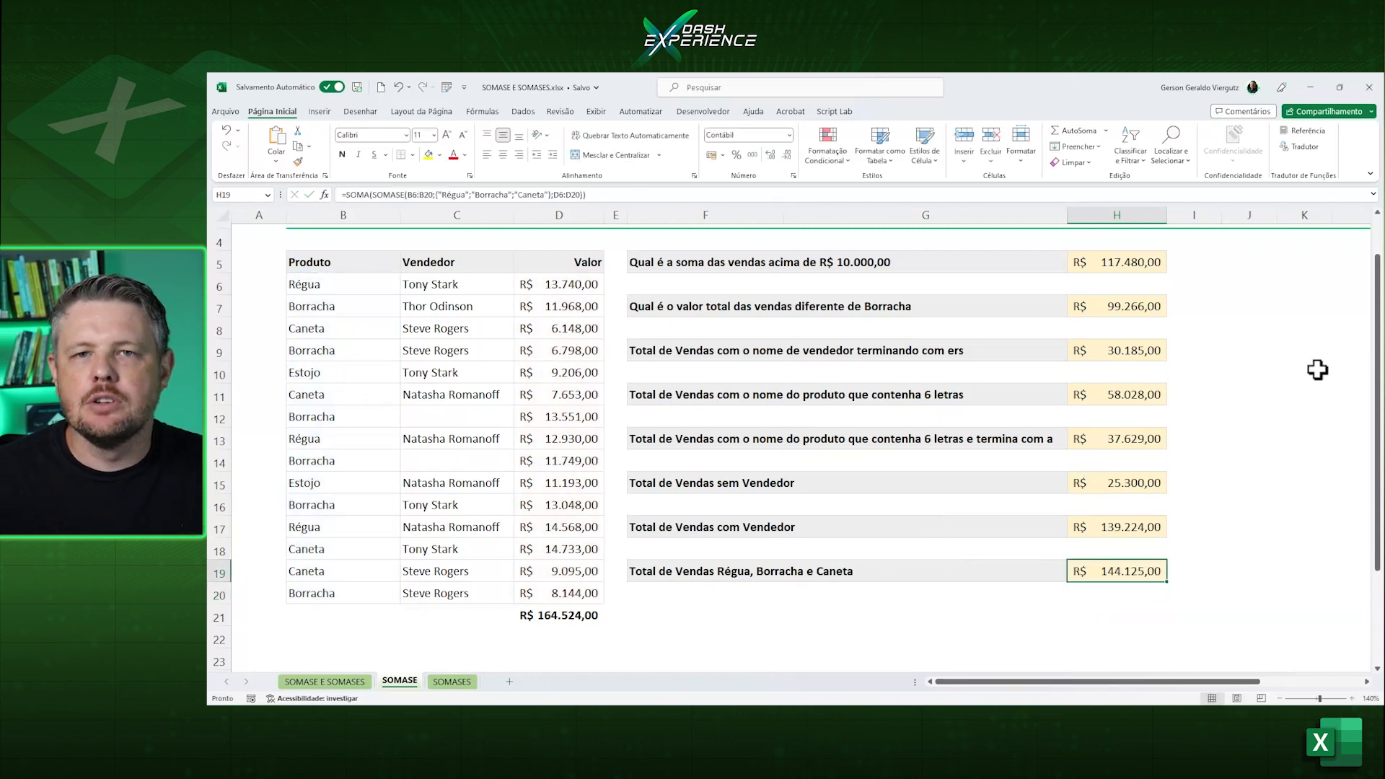
Review the structure of the nested SOMA and SOMASE formula in H19 without altering it.
key("F2")
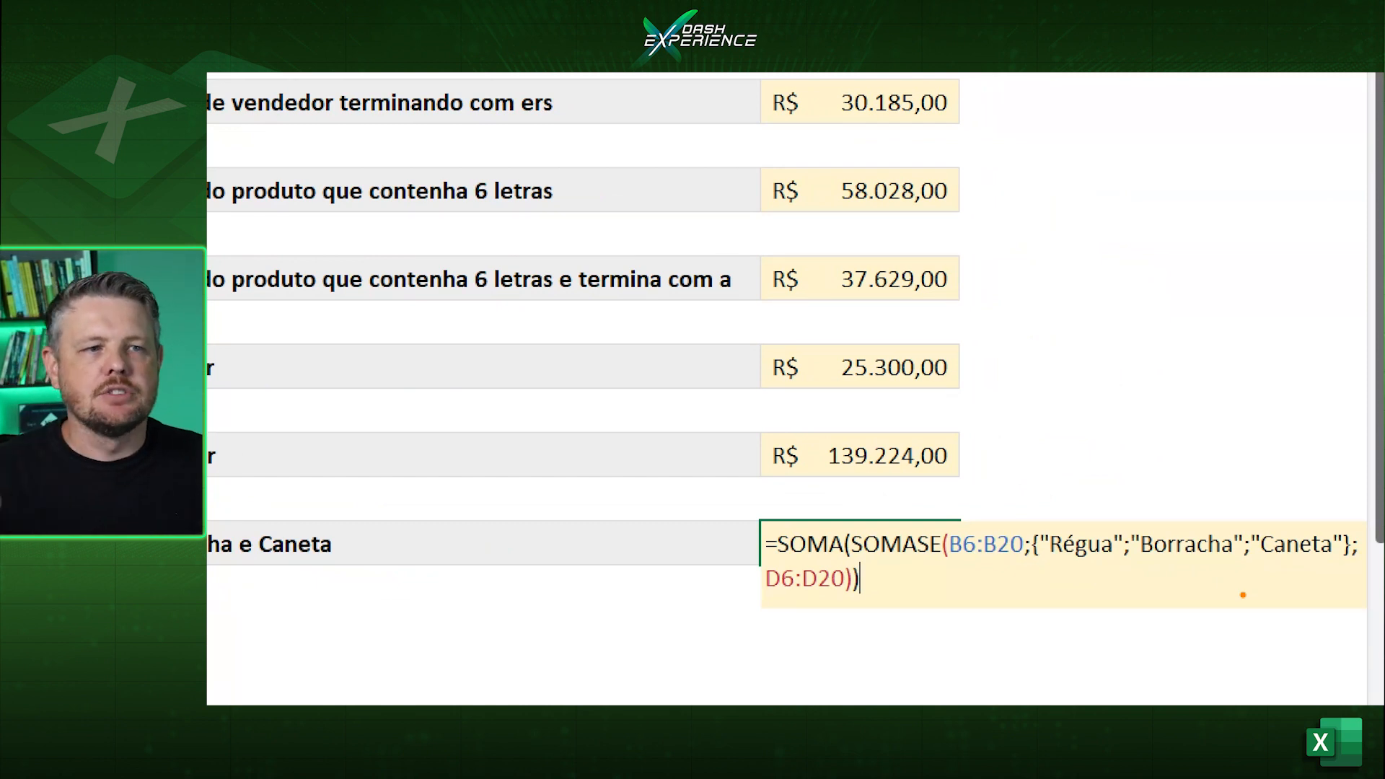
left_click_drag(803, 527, 703, 474)
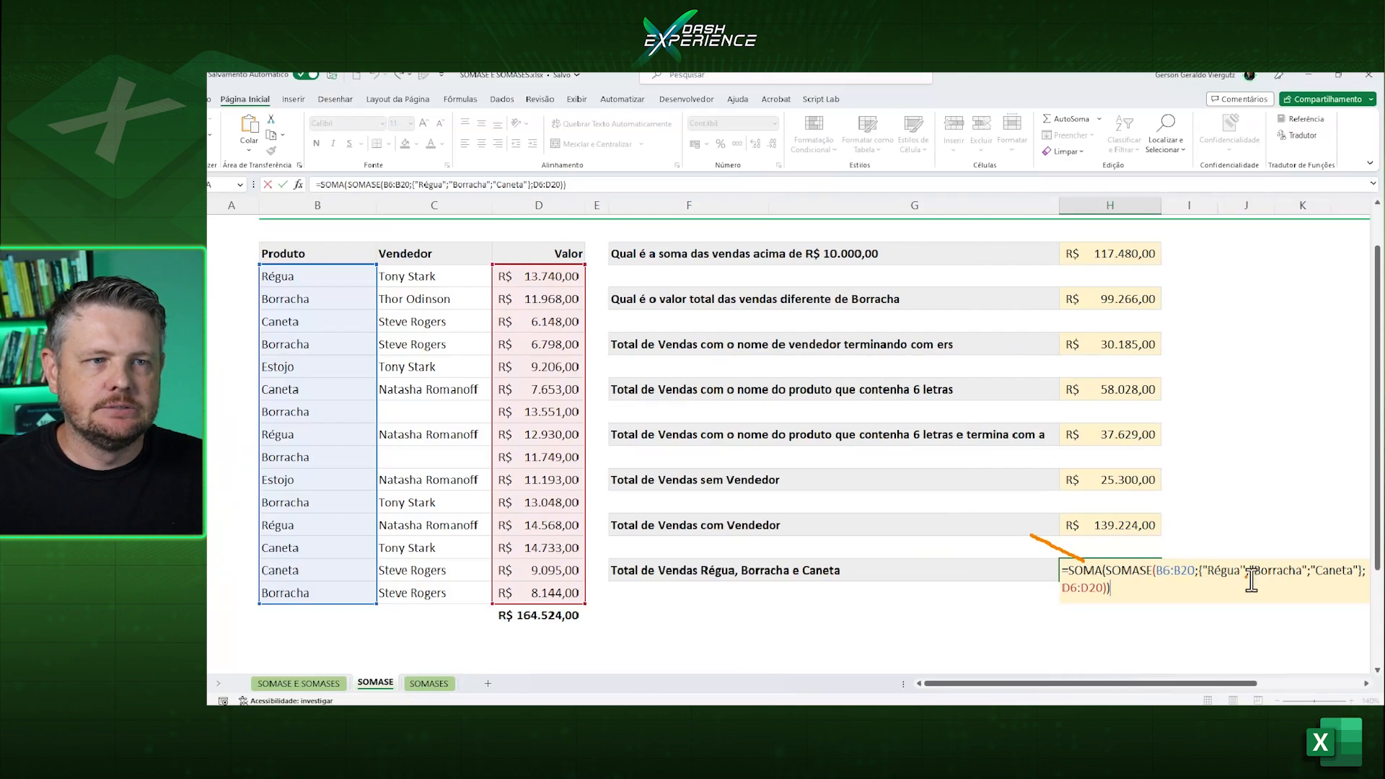
key("ctrl+Return")
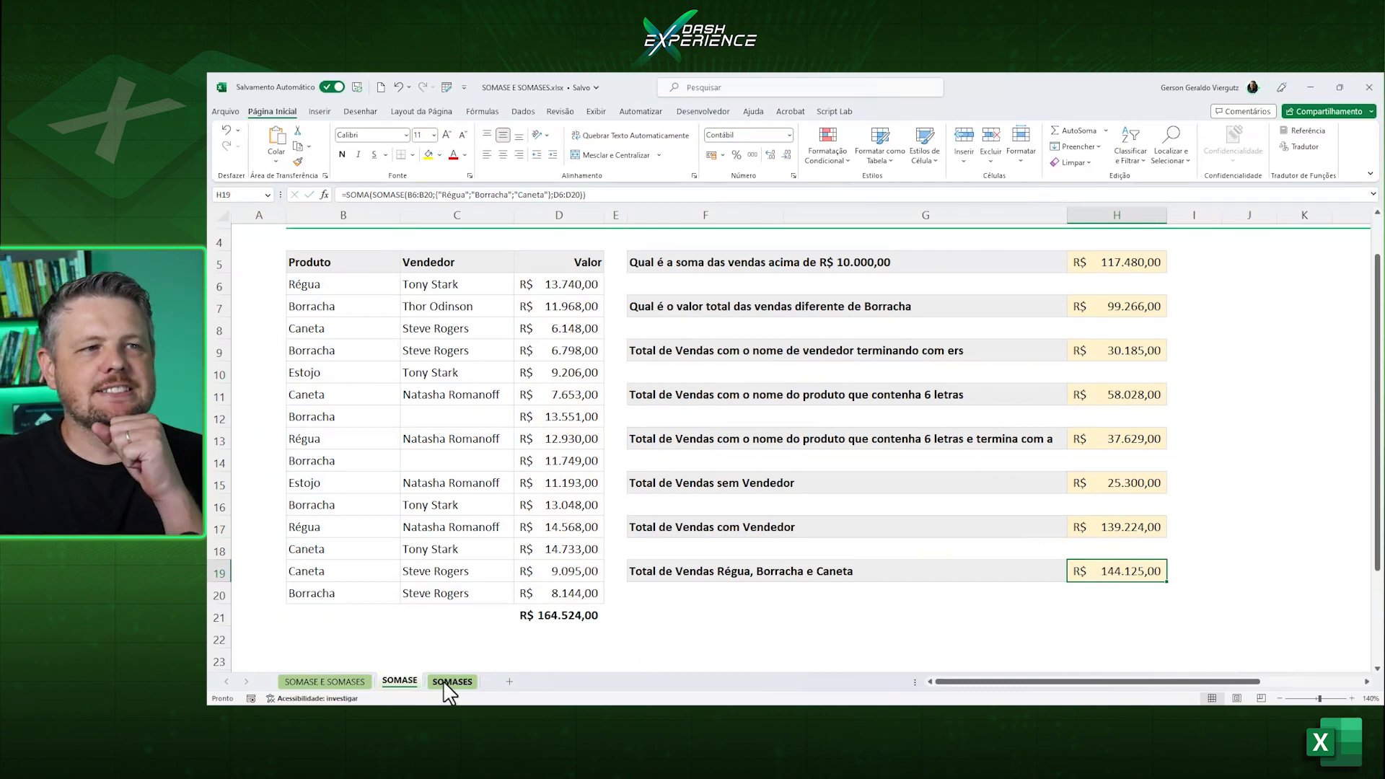
On the SOMASES sheet, delete the existing answers in H5:H17.
scroll(449, 690, "up", 1)
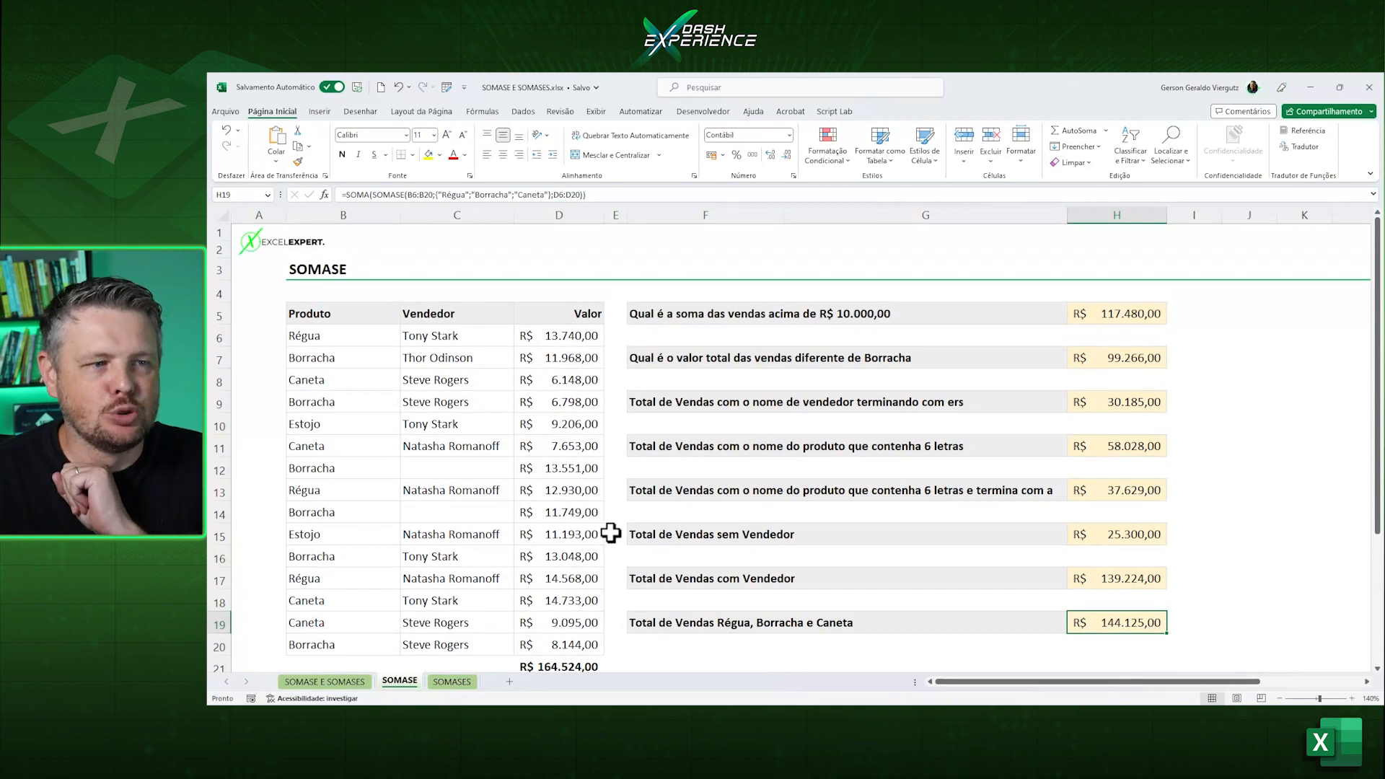
left_click(467, 685)
left_click(753, 595)
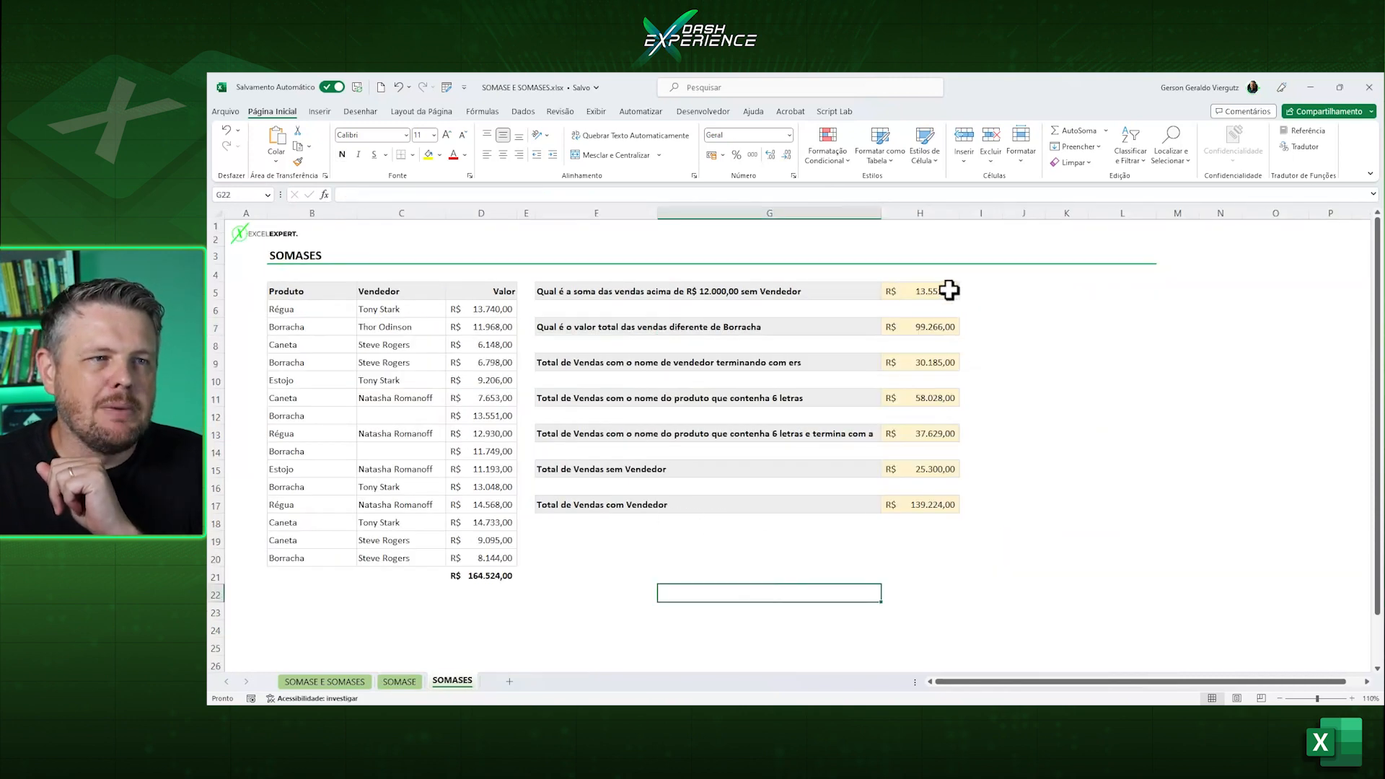
left_click_drag(948, 290, 950, 503)
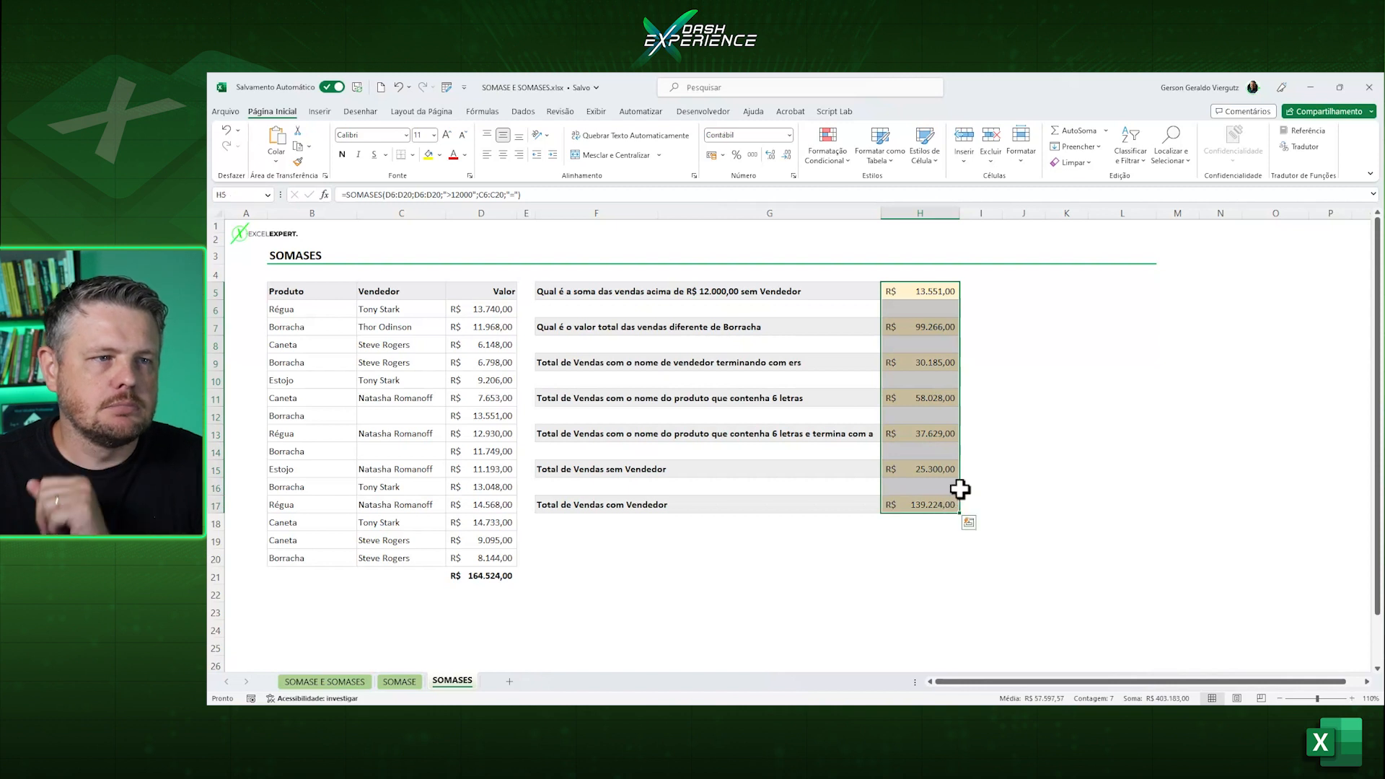
key("Delete")
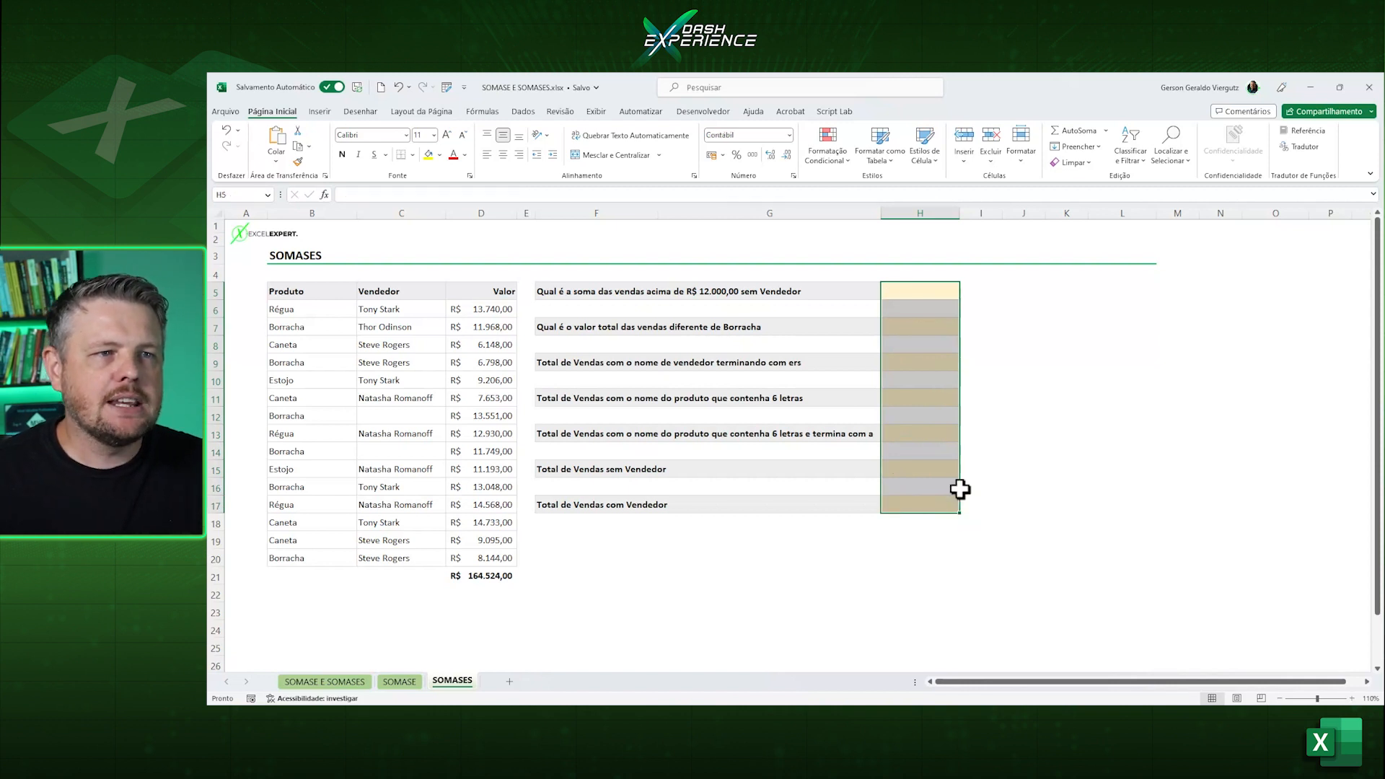
left_click(1098, 452)
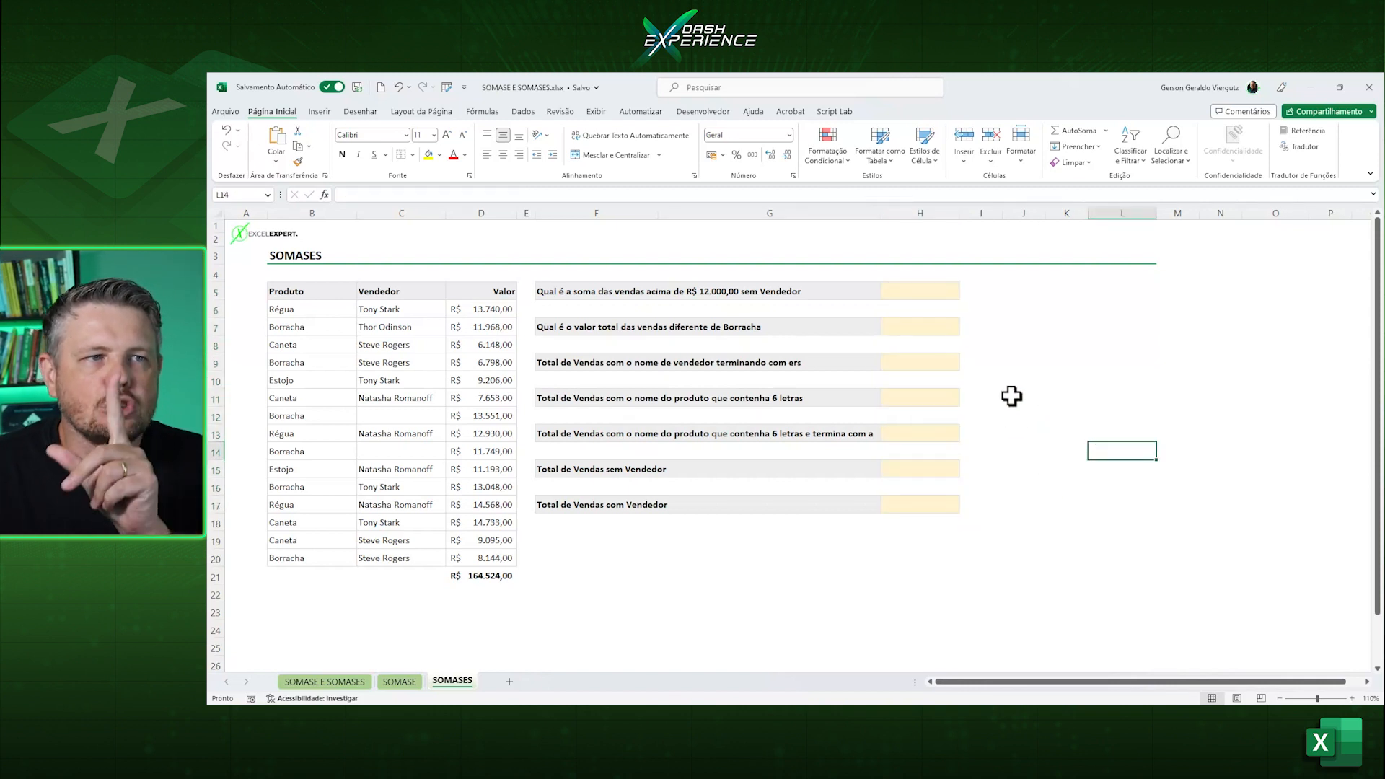
Start a SOMASES formula in H5 with the sales values D6:D20 as the sum range.
left_click(936, 292)
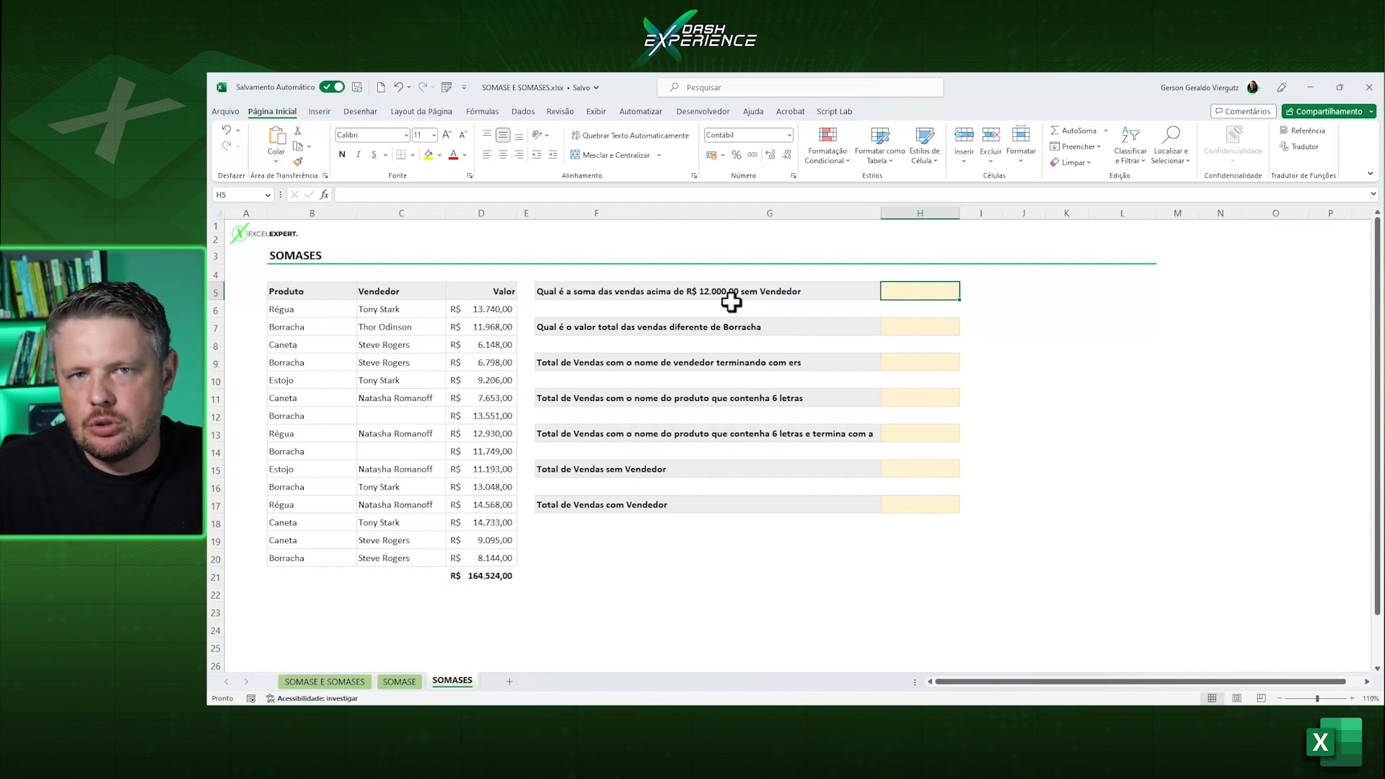
type("=som")
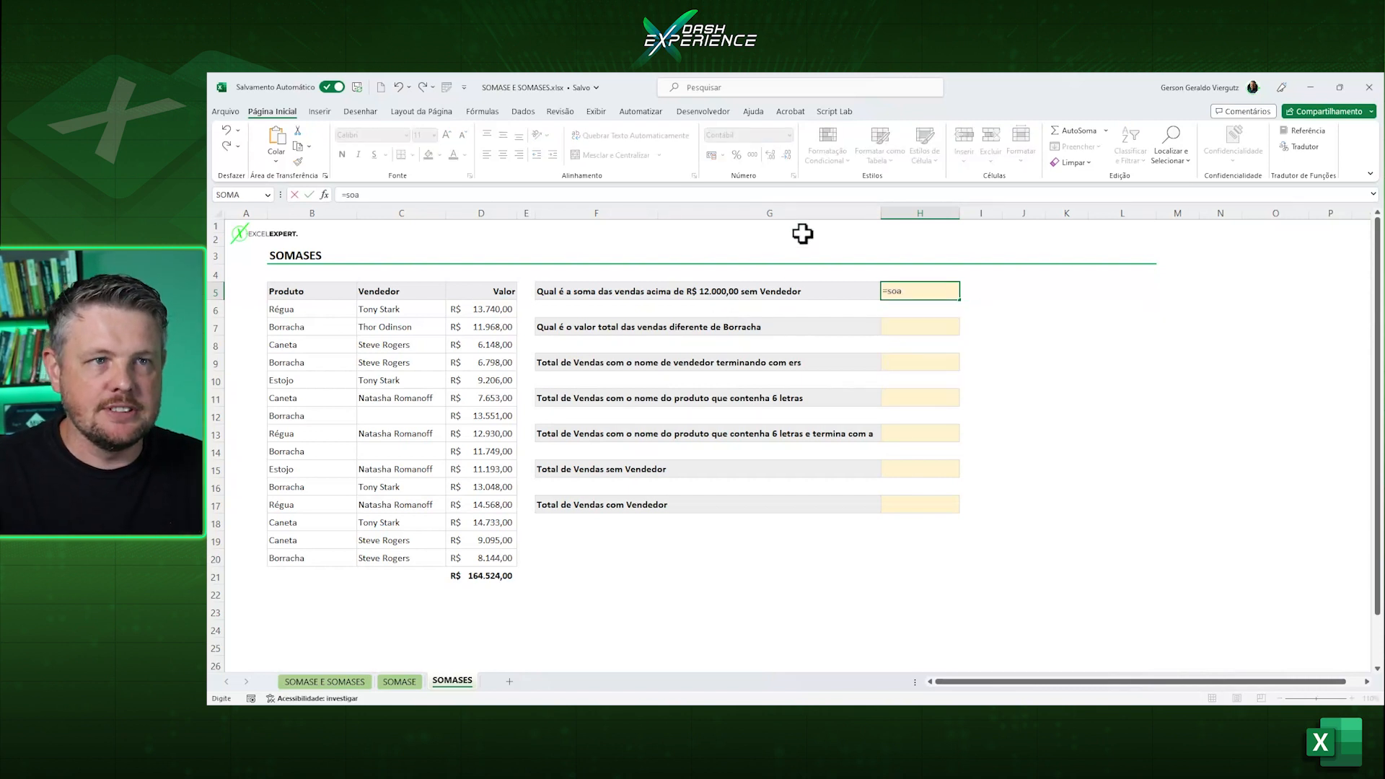
type("ose")
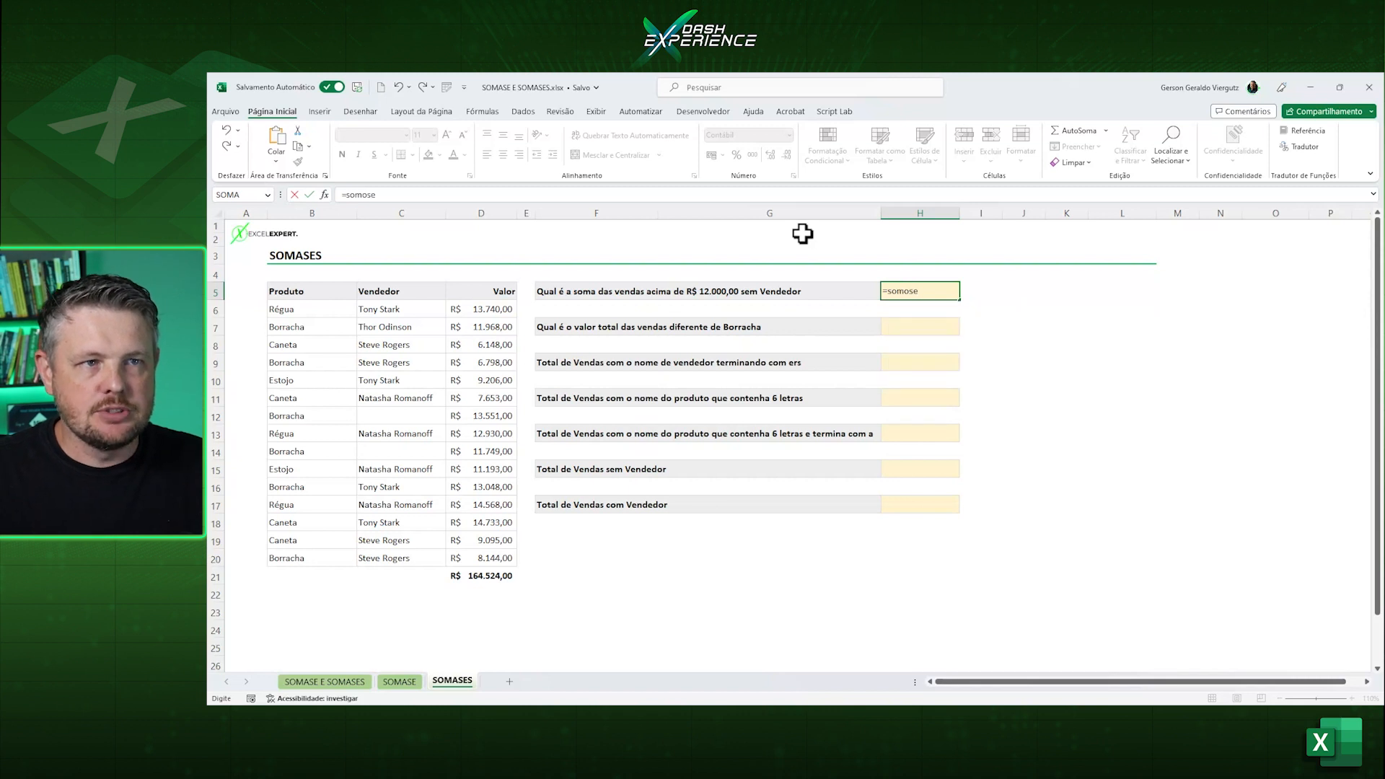
key("BackSpace")
type("as")
key("Down")
key("Down")
key("Tab")
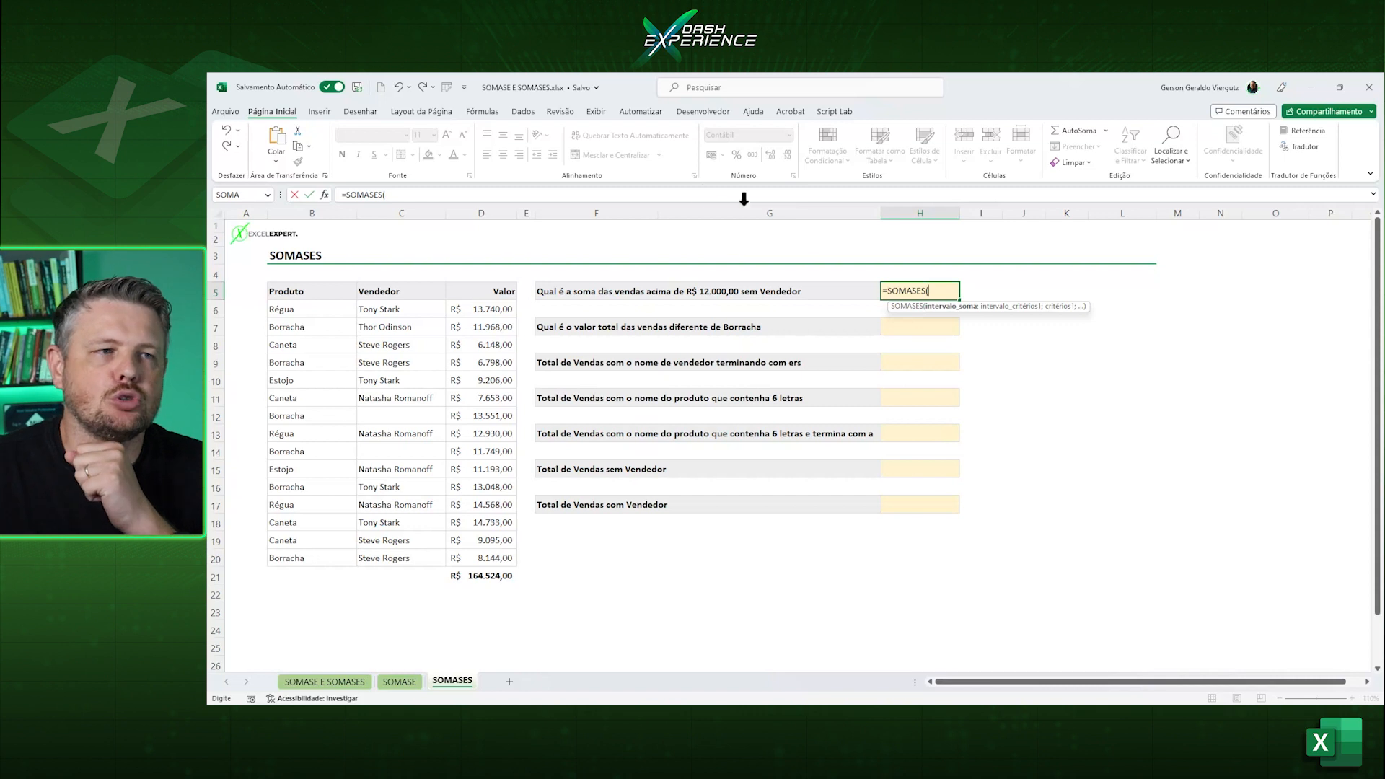
left_click_drag(490, 309, 495, 559)
type(";")
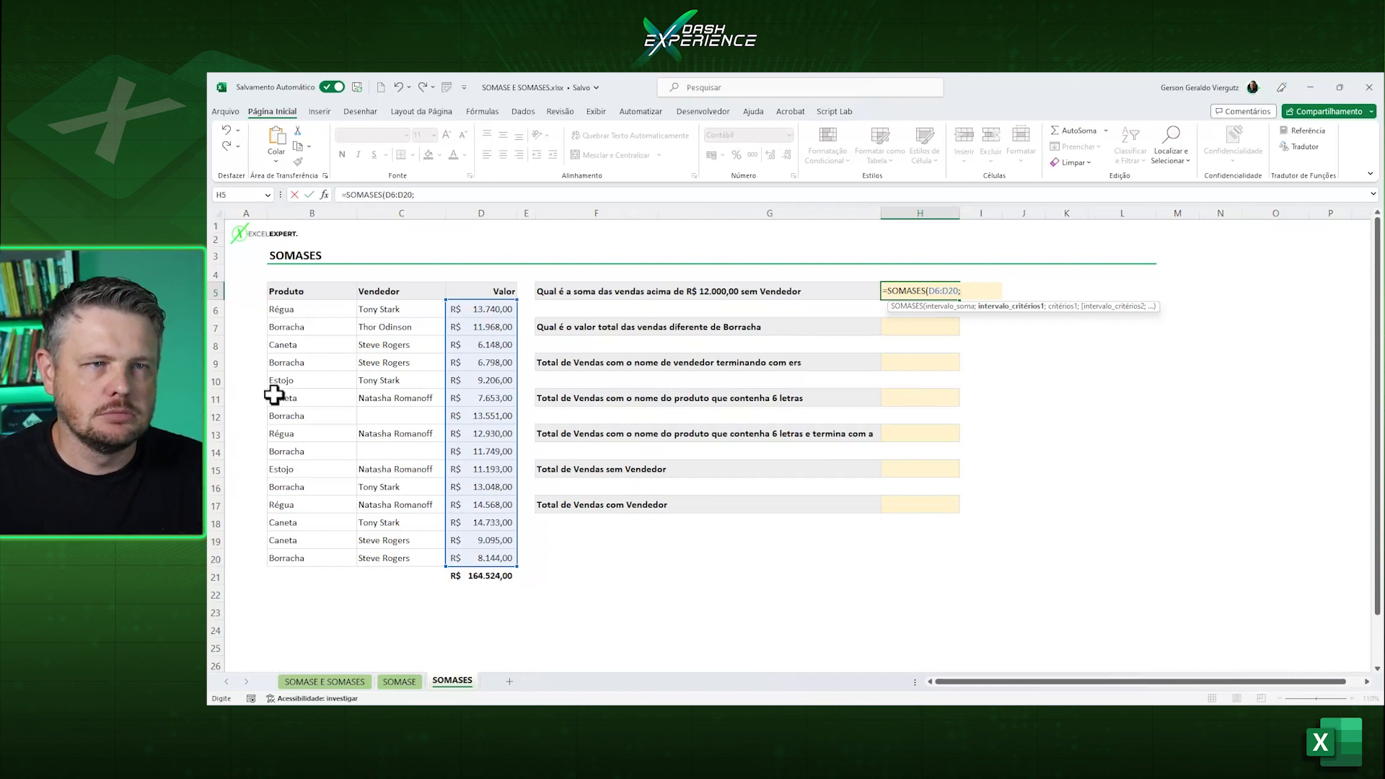
Add the first condition to the H5 formula, using criteria range D6:D20 and criterion ">12000".
left_click_drag(479, 309, 484, 557)
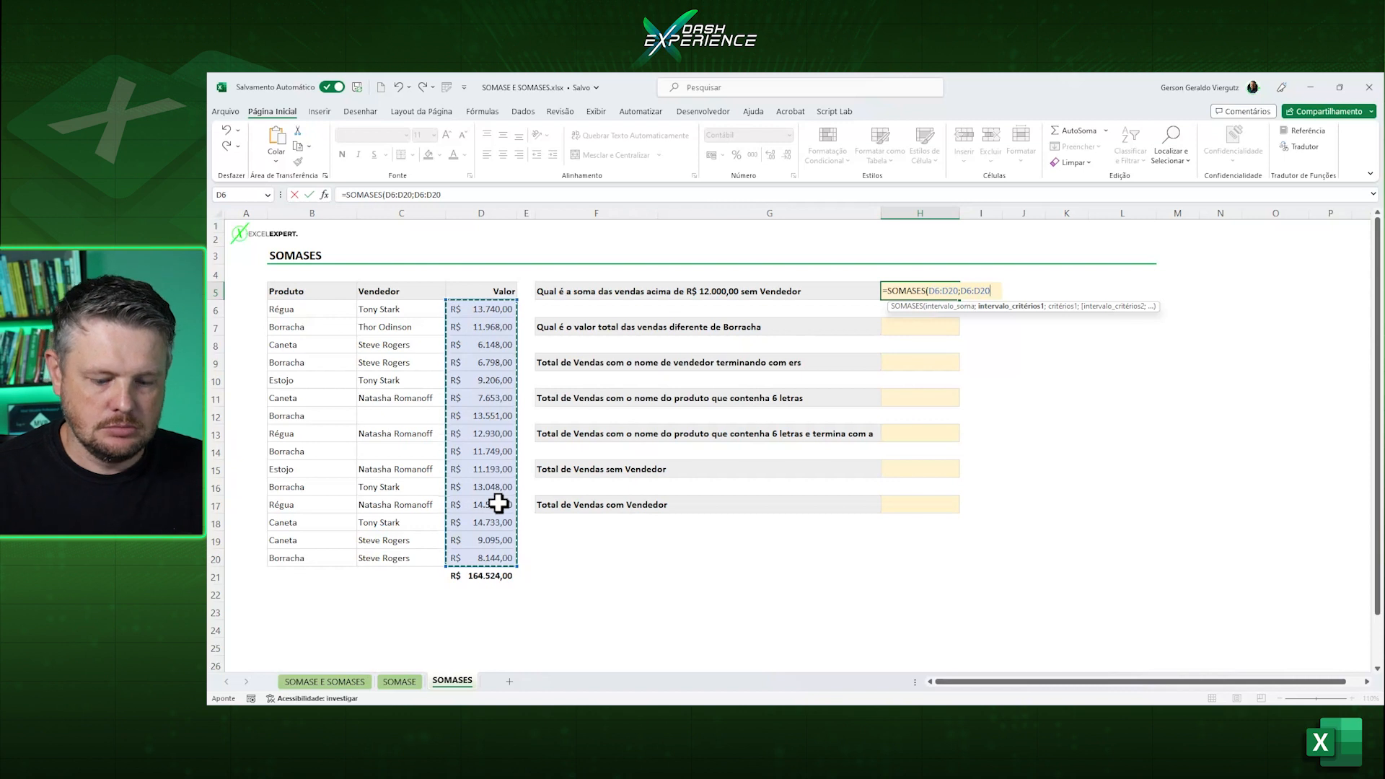
type(";")
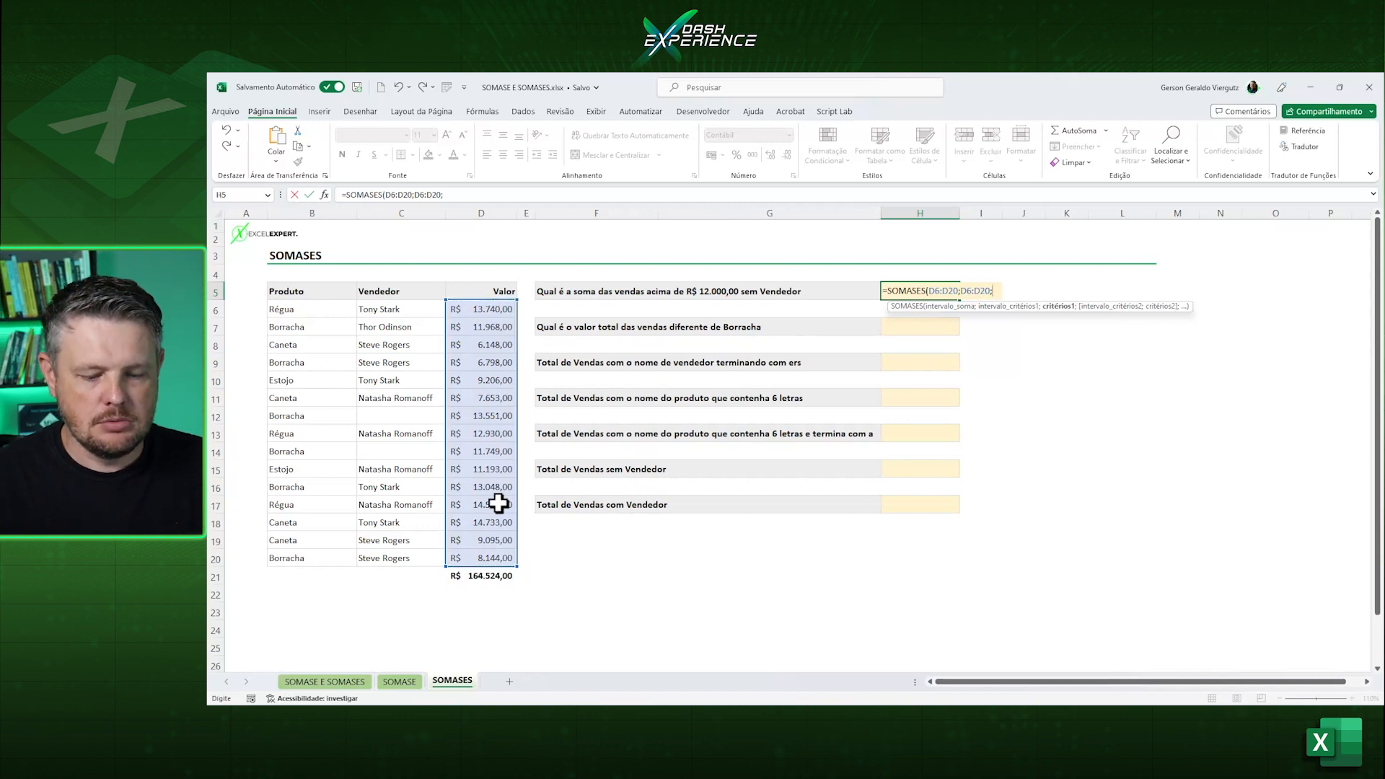
type("\">12000")
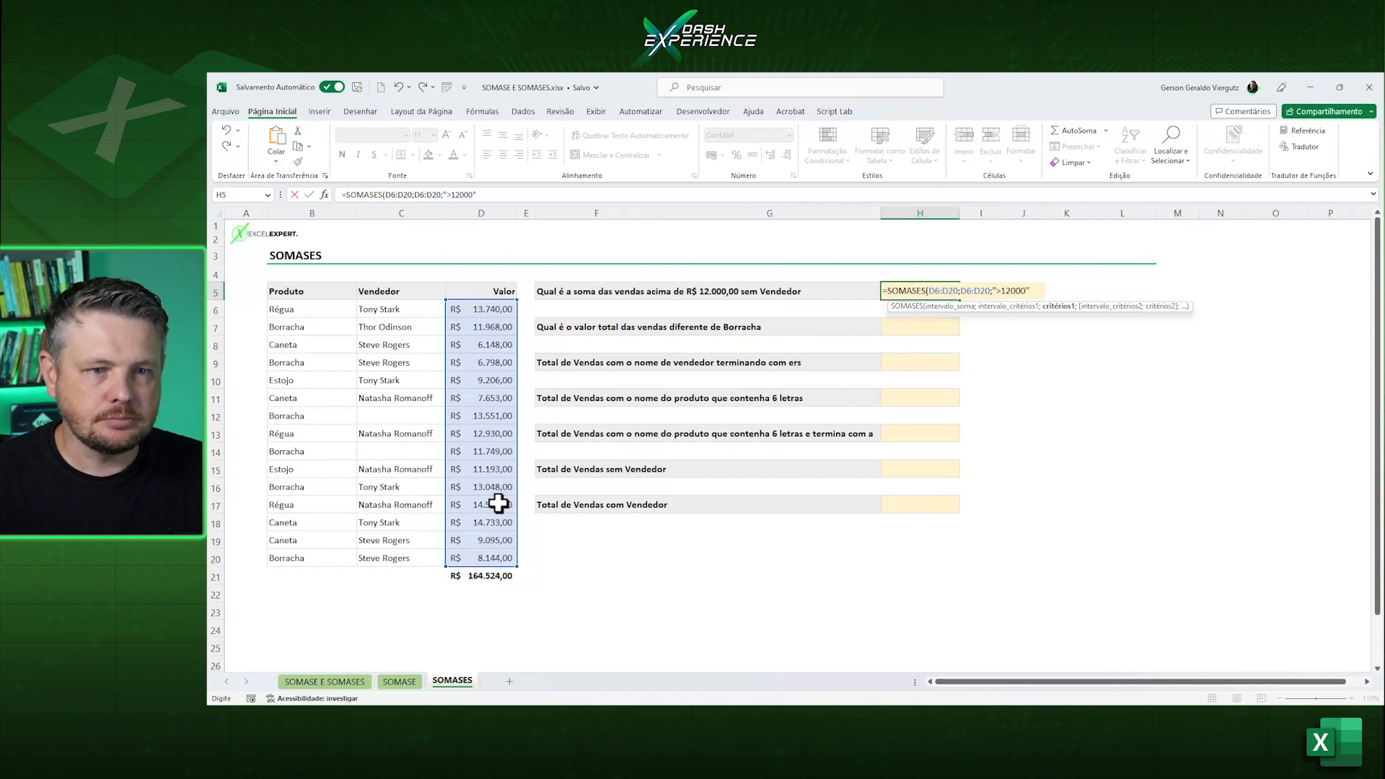
type("\";")
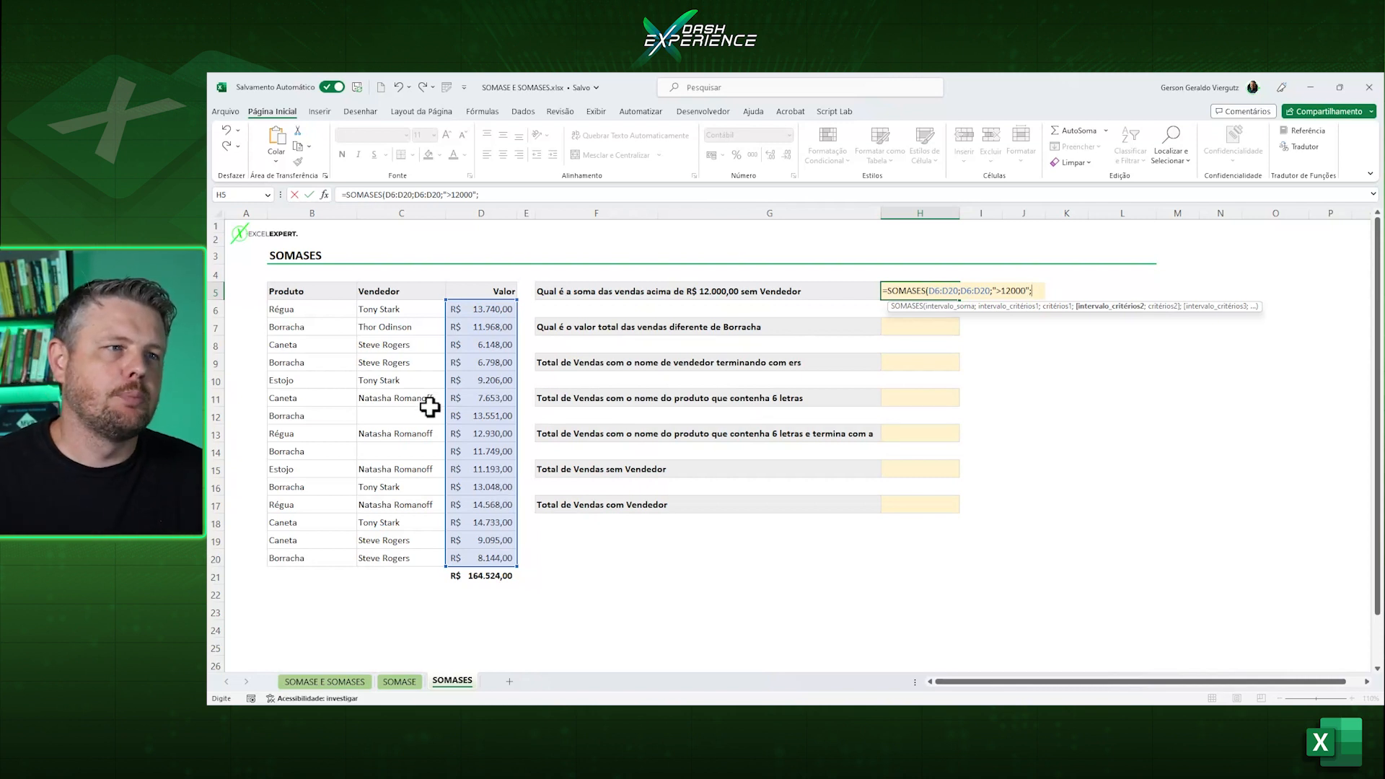
Complete the H5 formula with vendor range C6:C20 and blank criterion "=", and check it against the sale in D12.
left_click_drag(409, 311, 405, 552)
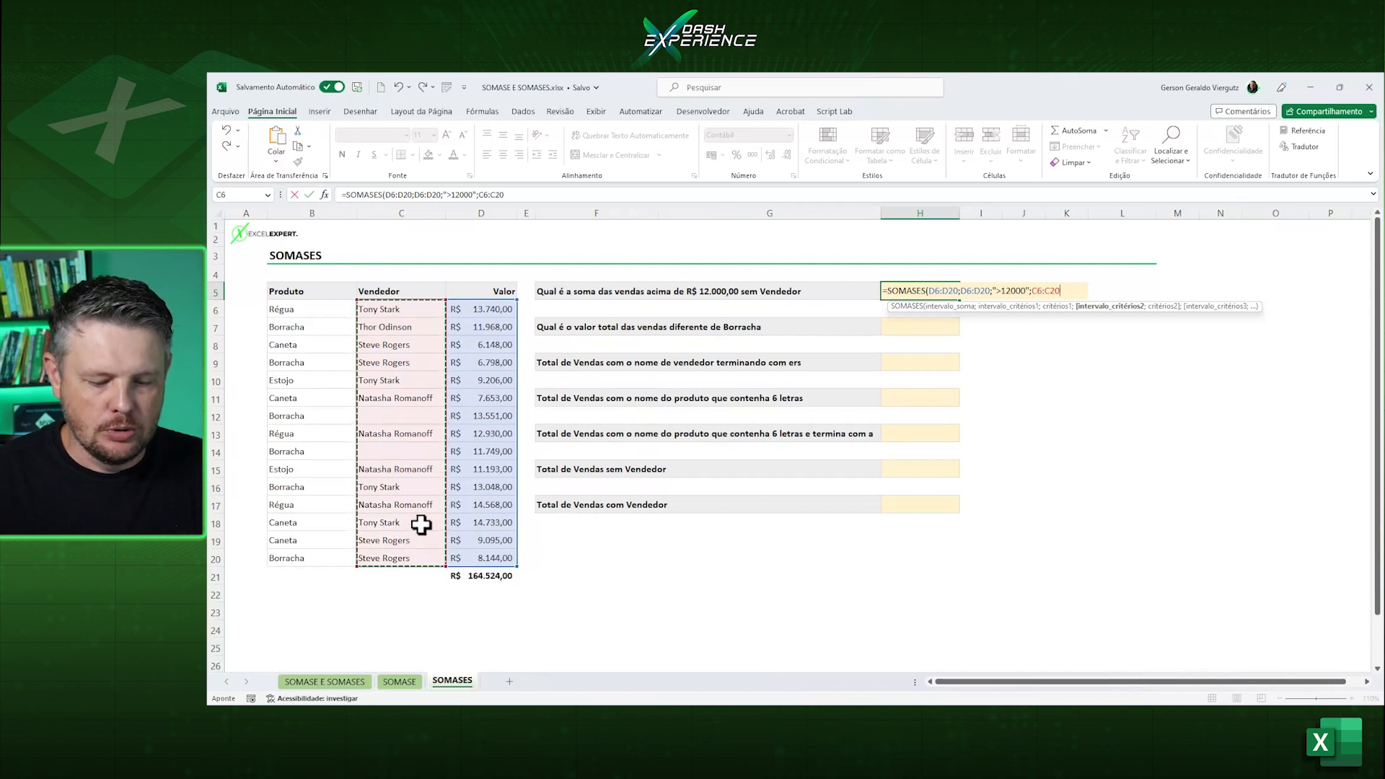
type(";\"=")
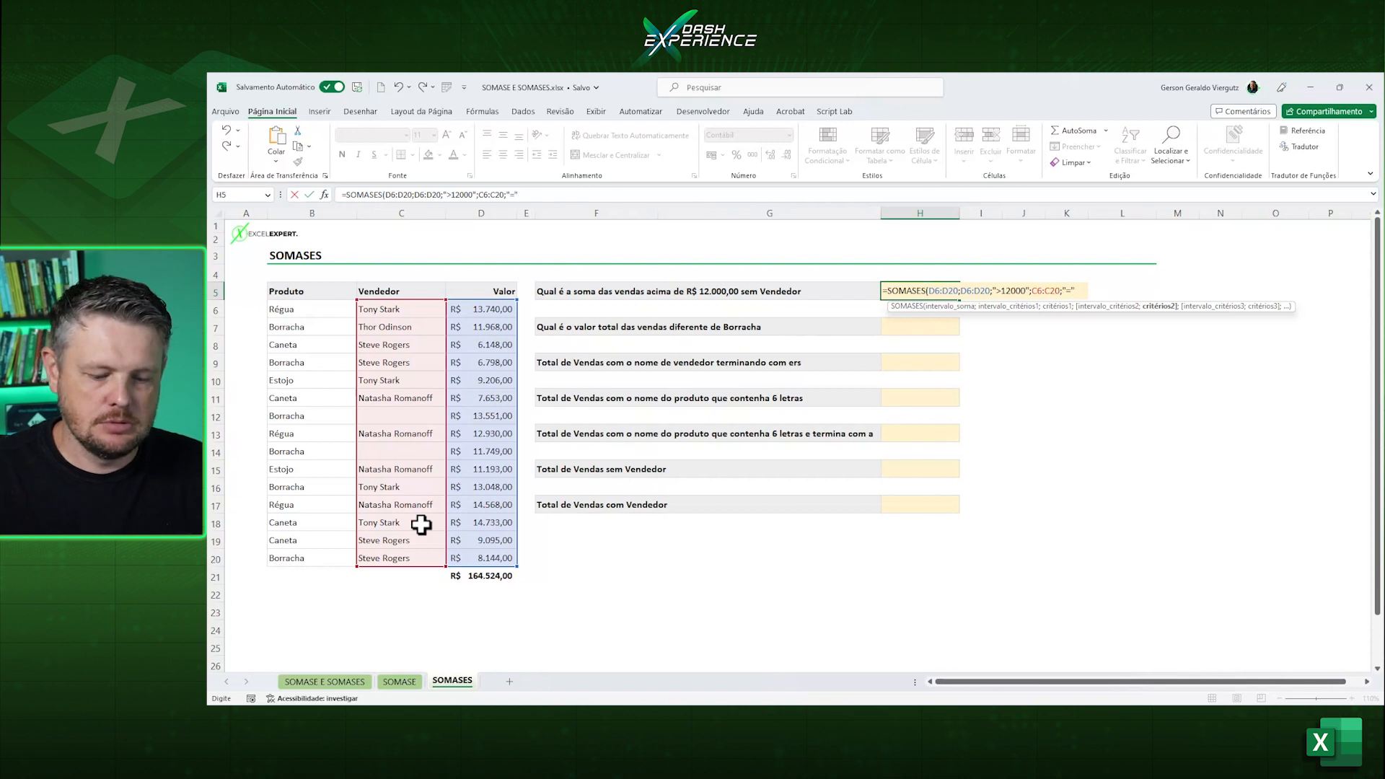
type(")")
key("ctrl+Return")
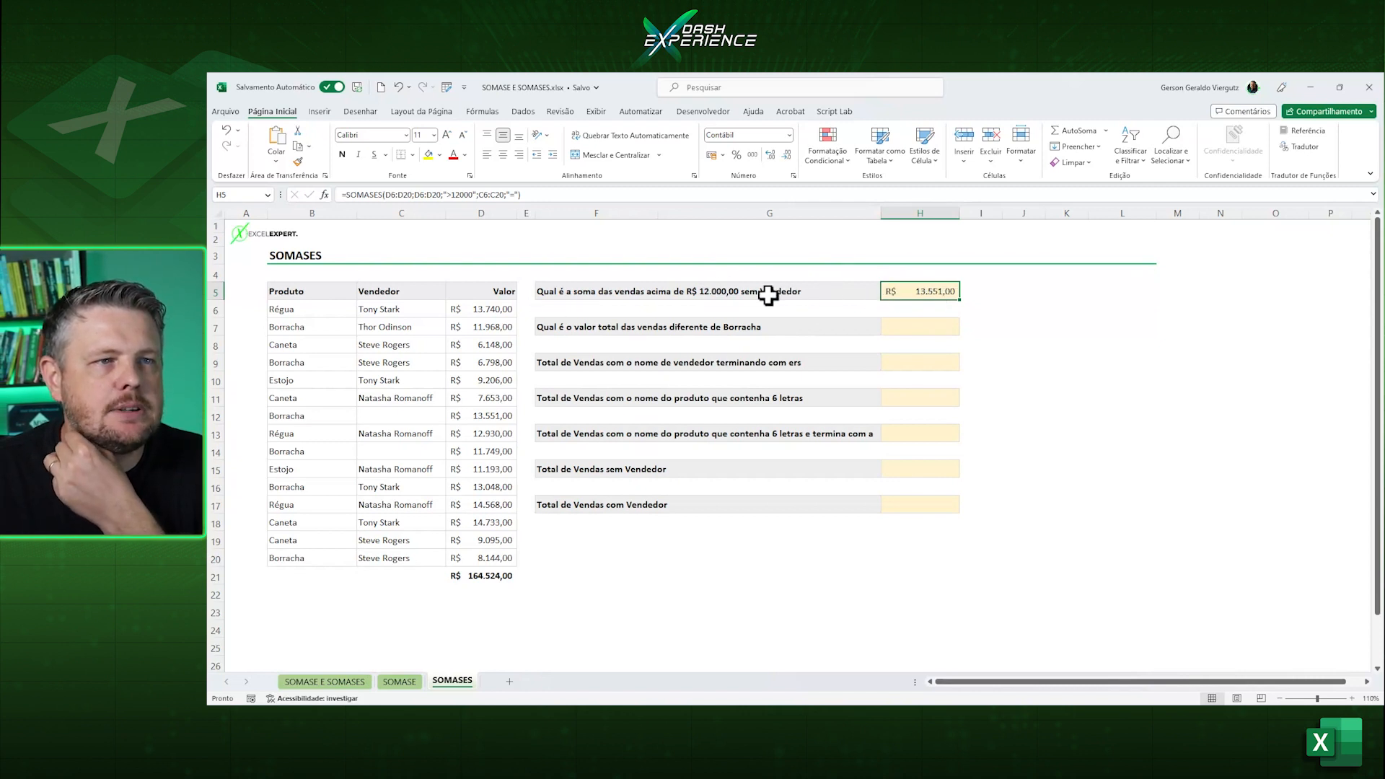
left_click(499, 413)
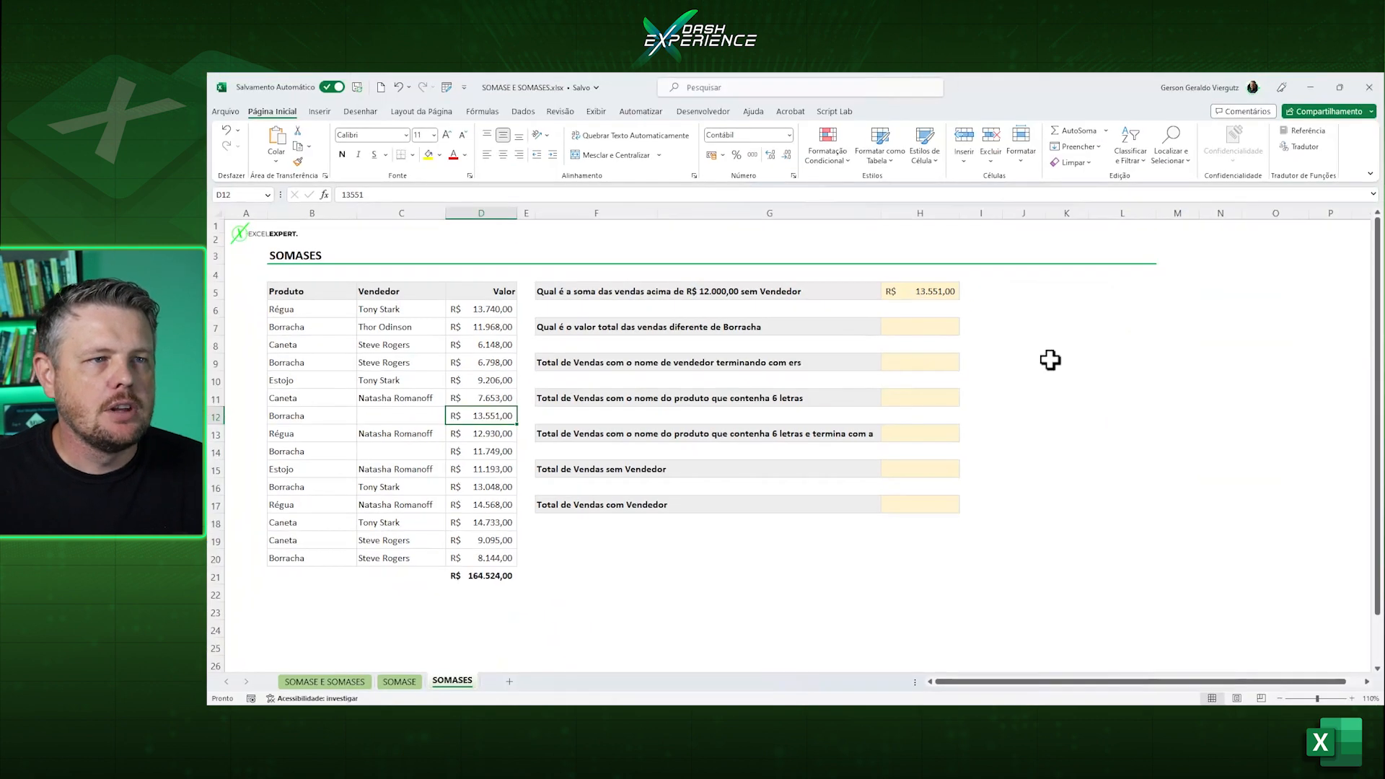
left_click(1058, 356)
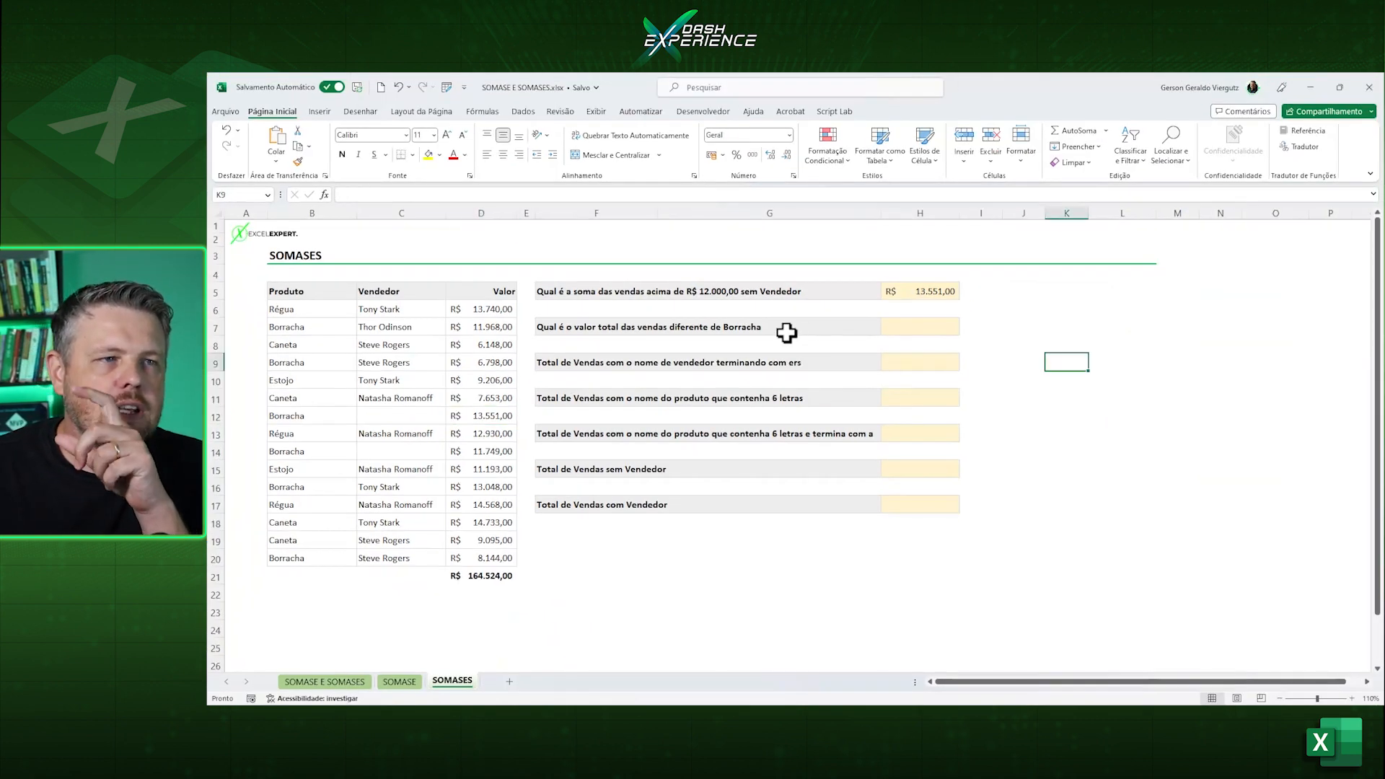
Clear all contents and formatting from the remaining exercise rows in F7:H18.
left_click_drag(705, 325, 913, 484)
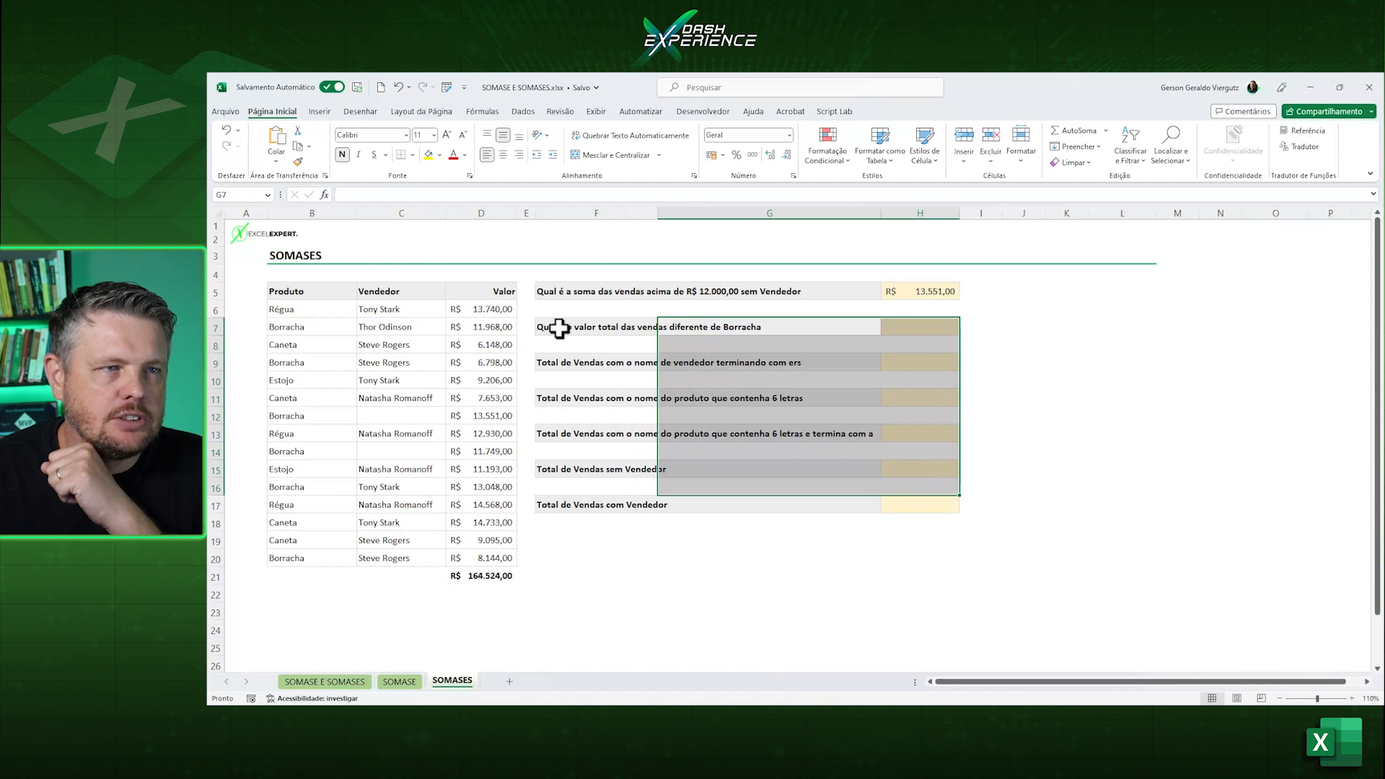
left_click_drag(560, 328, 930, 517)
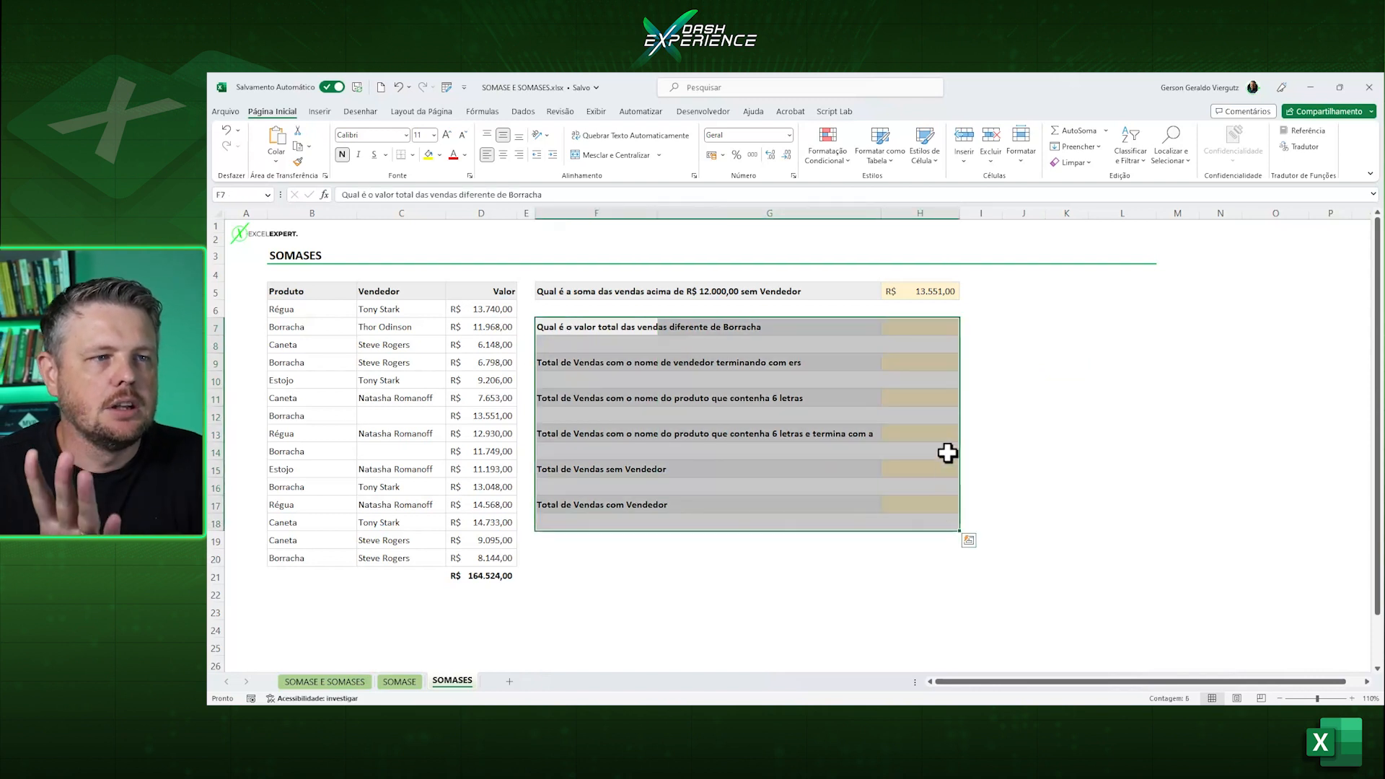
left_click(1075, 163)
left_click(1082, 182)
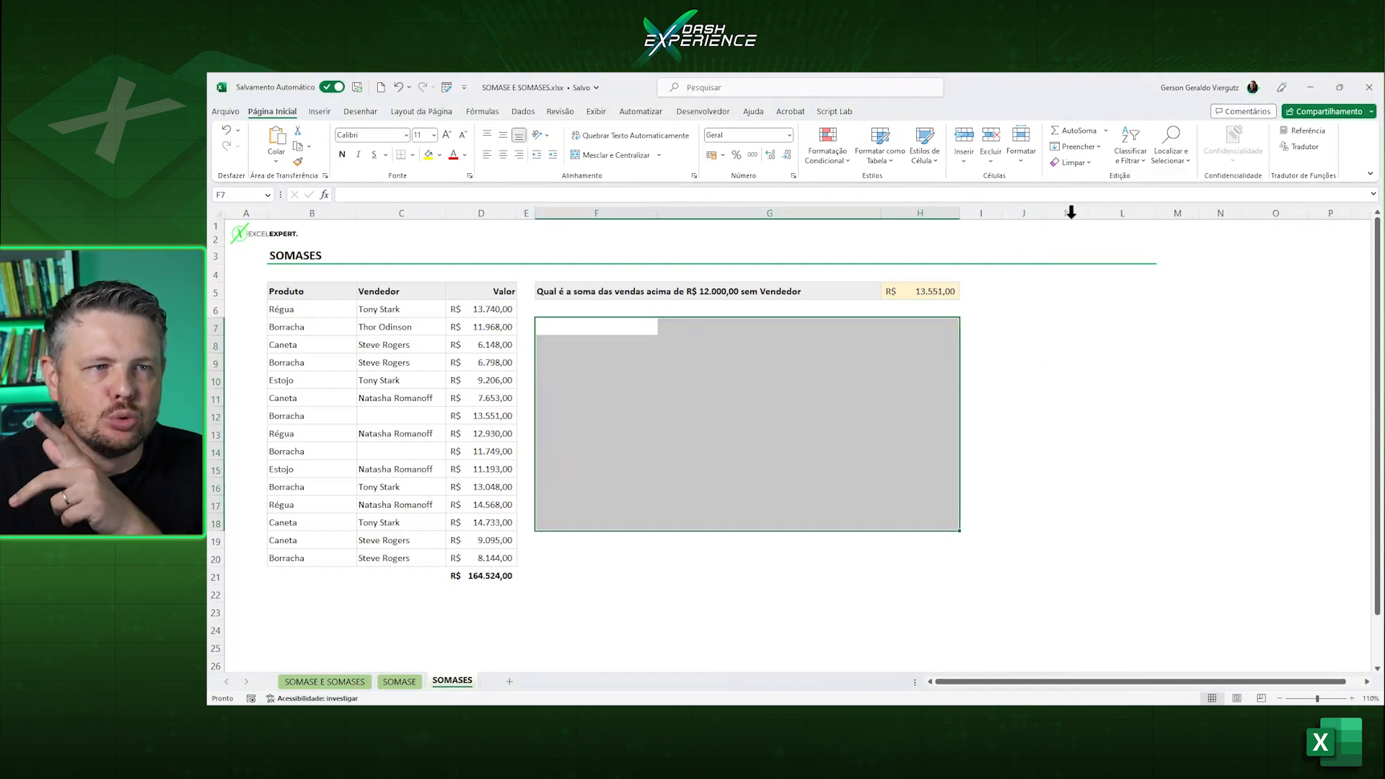
left_click(1022, 375)
Go back to the SOMASE sheet and inspect the "different from Borracha" formula in H7.
left_click(417, 682)
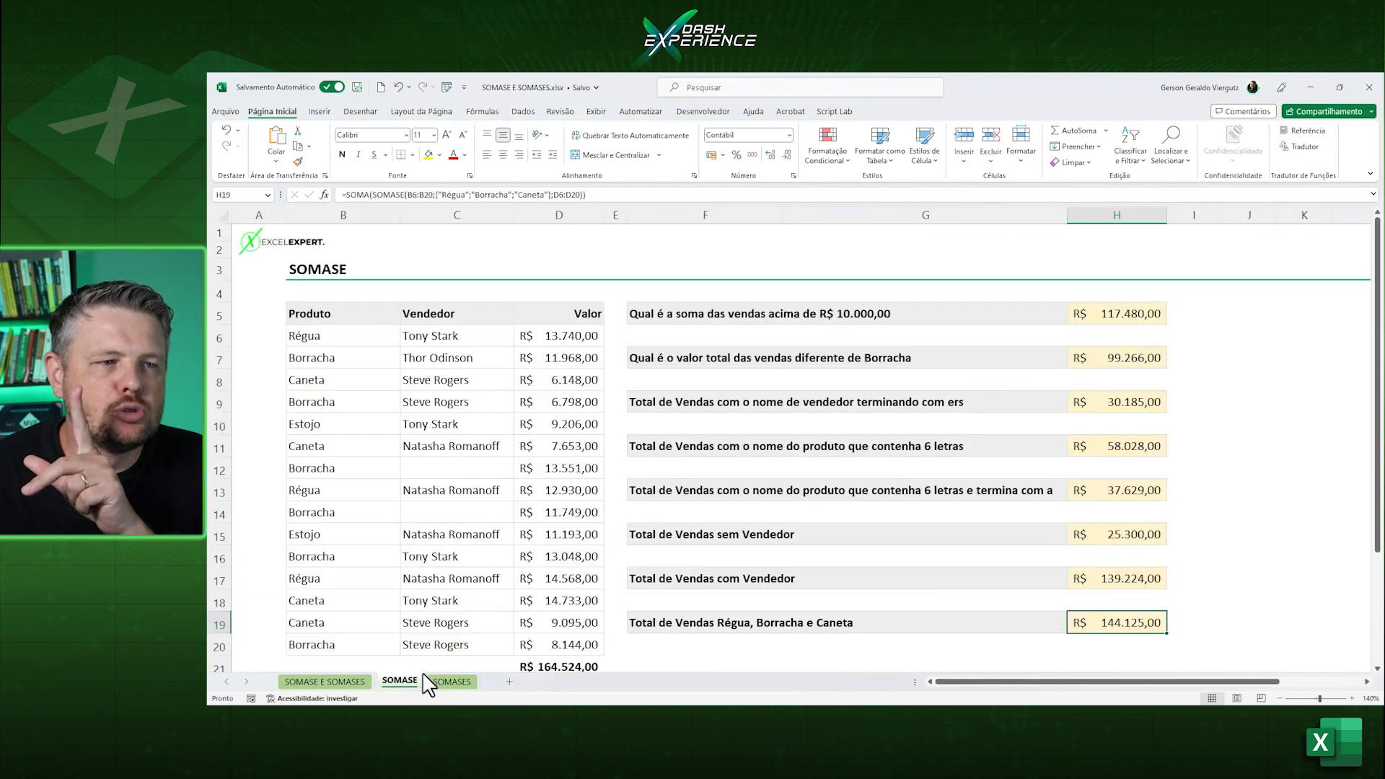
left_click(927, 353)
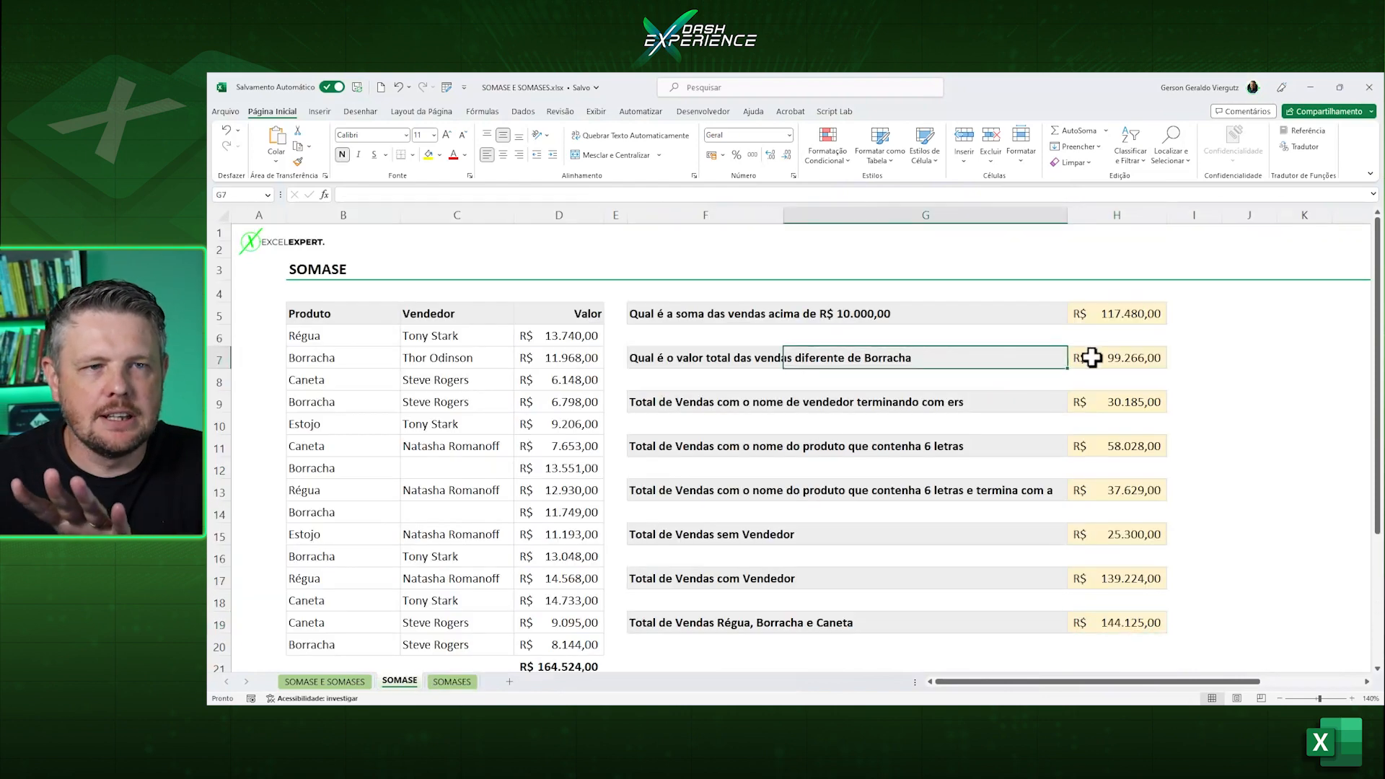
left_click(1121, 349)
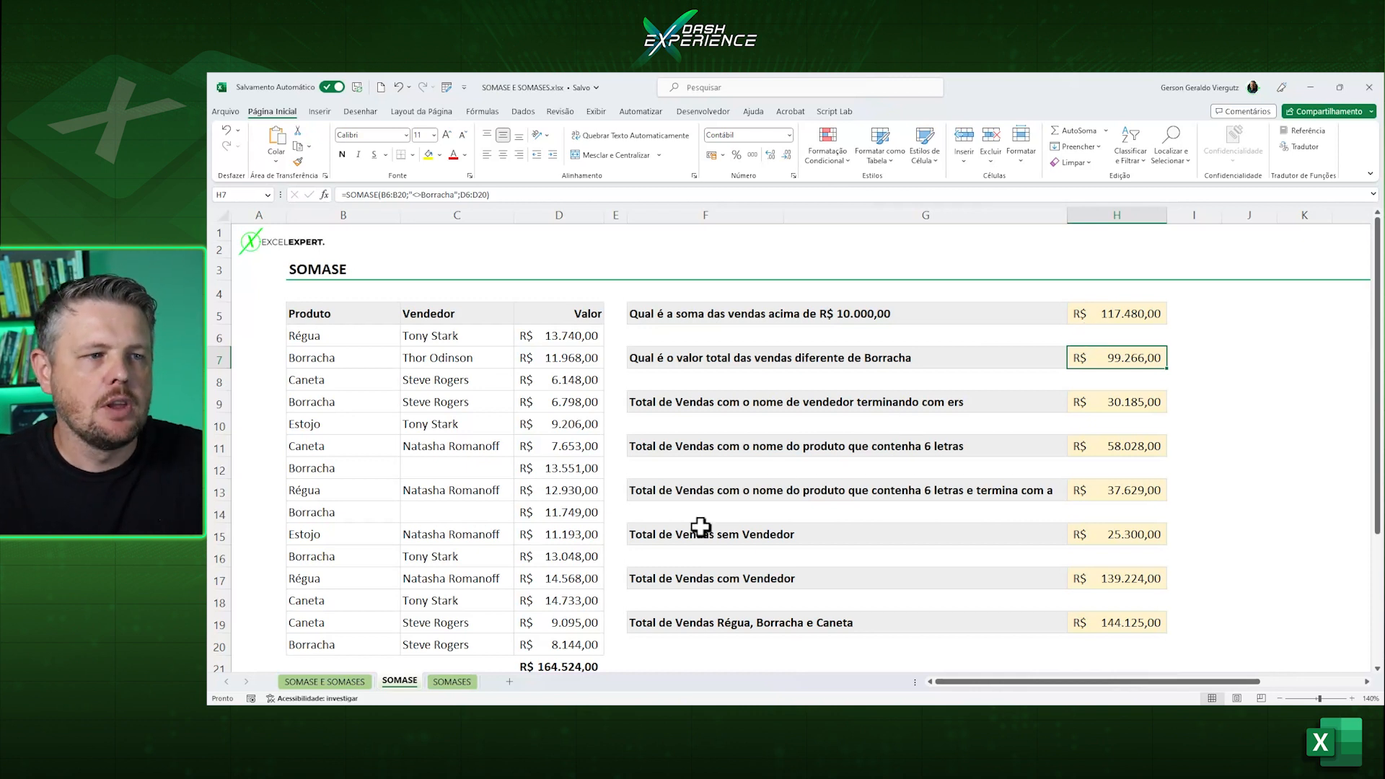
Return to the SOMASES sheet and review the ranges and criteria of the formula in H5, keeping it as is.
left_click(452, 682)
left_click(926, 292)
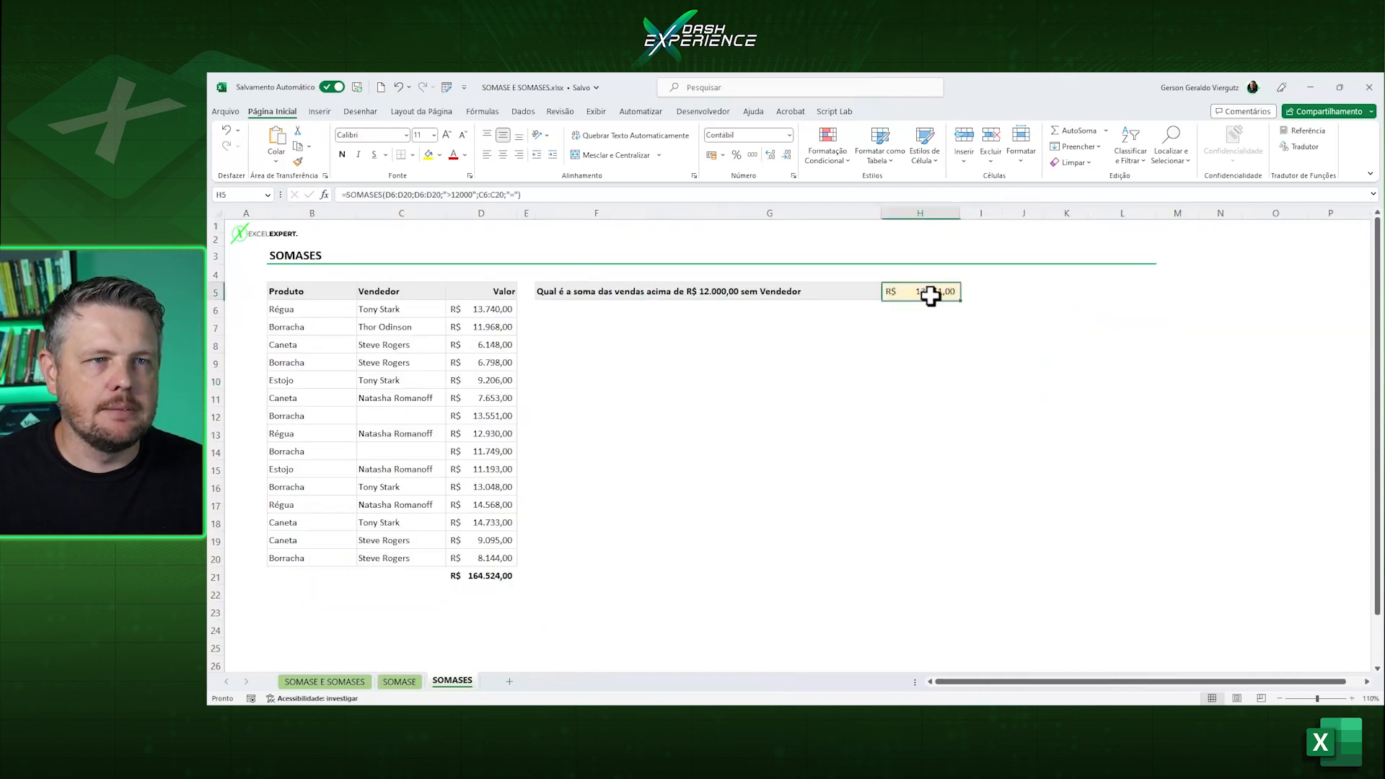
left_click(516, 193)
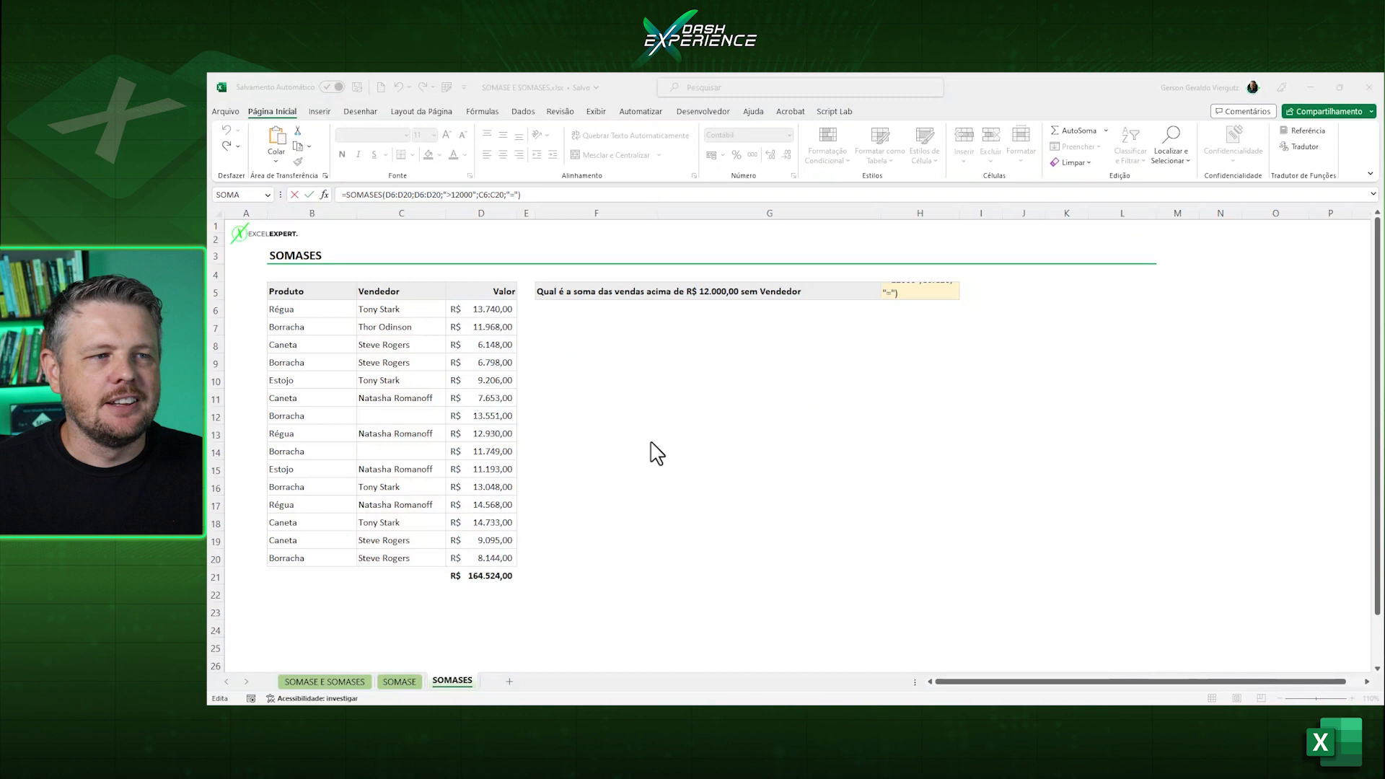
left_click(652, 442)
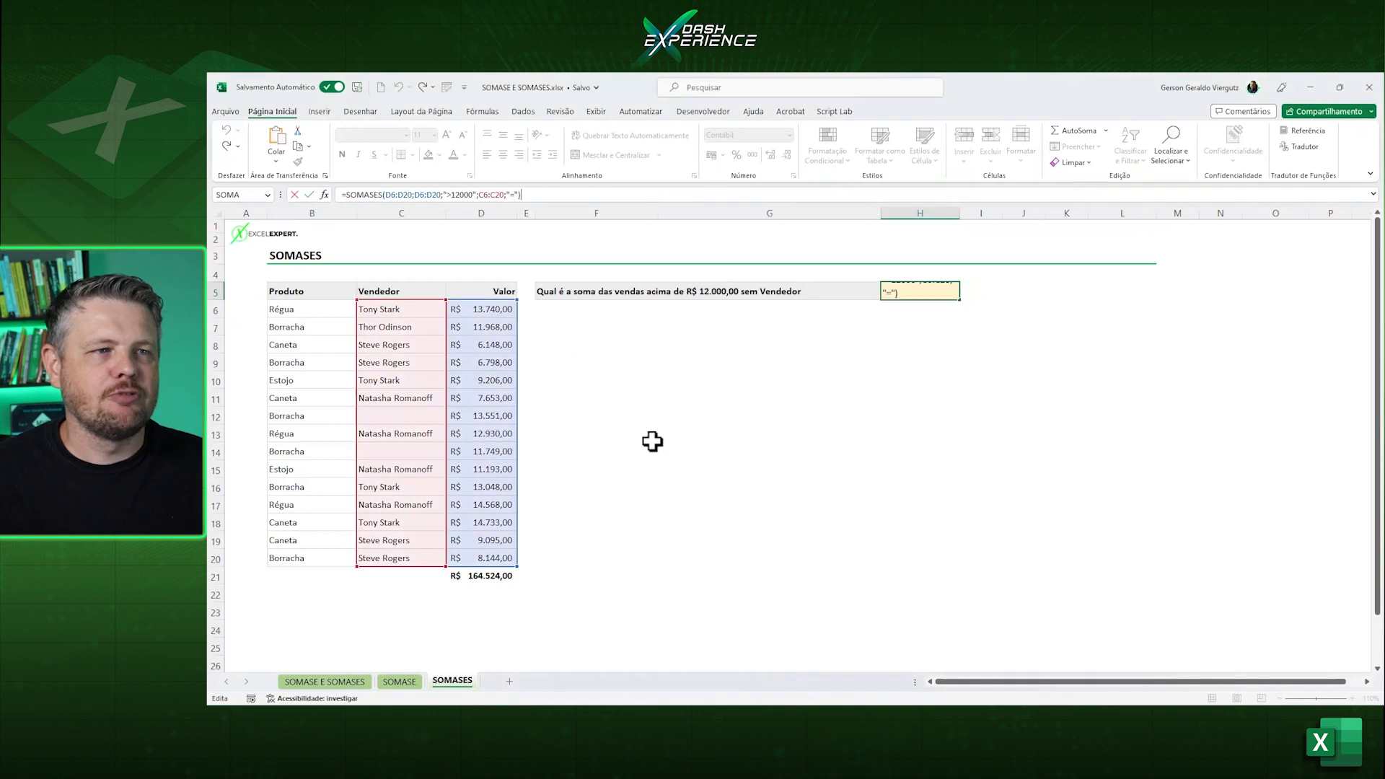
key("ctrl+Return")
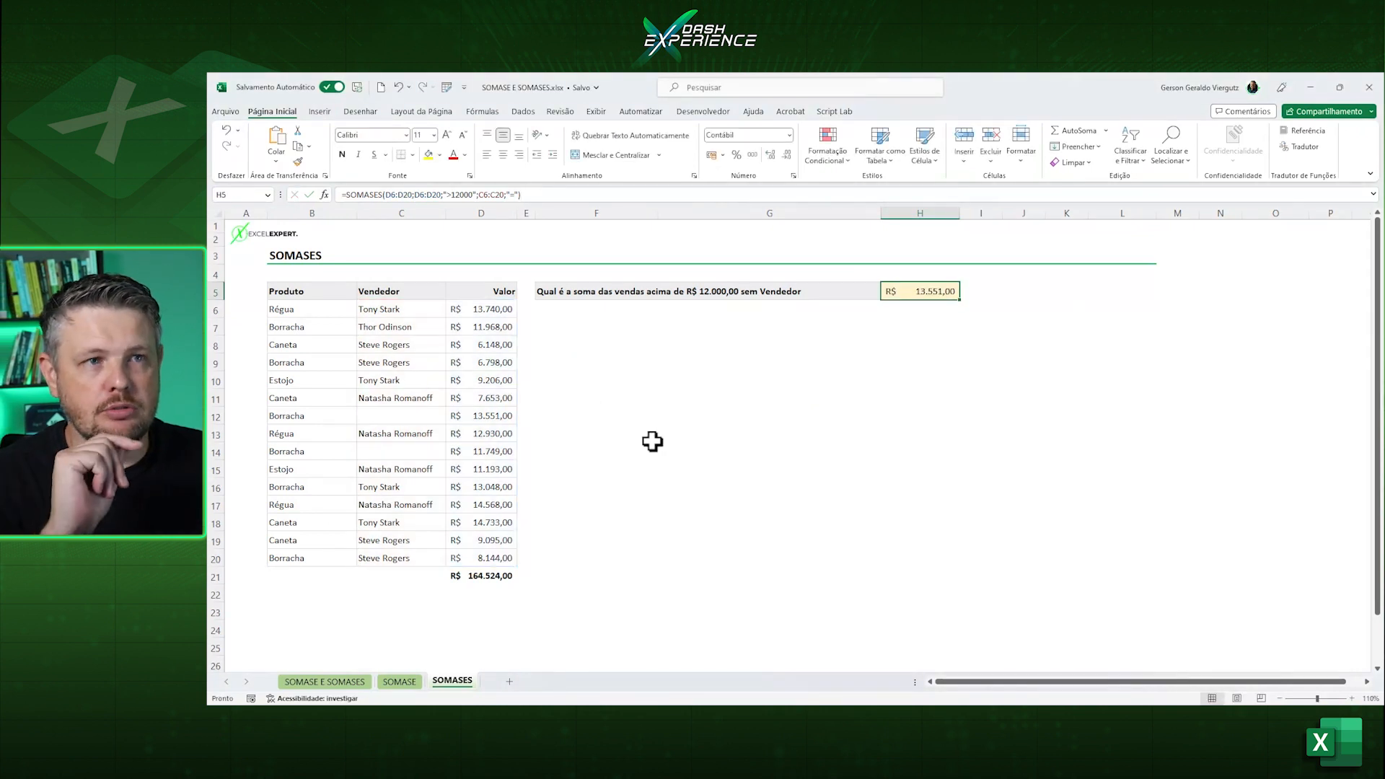